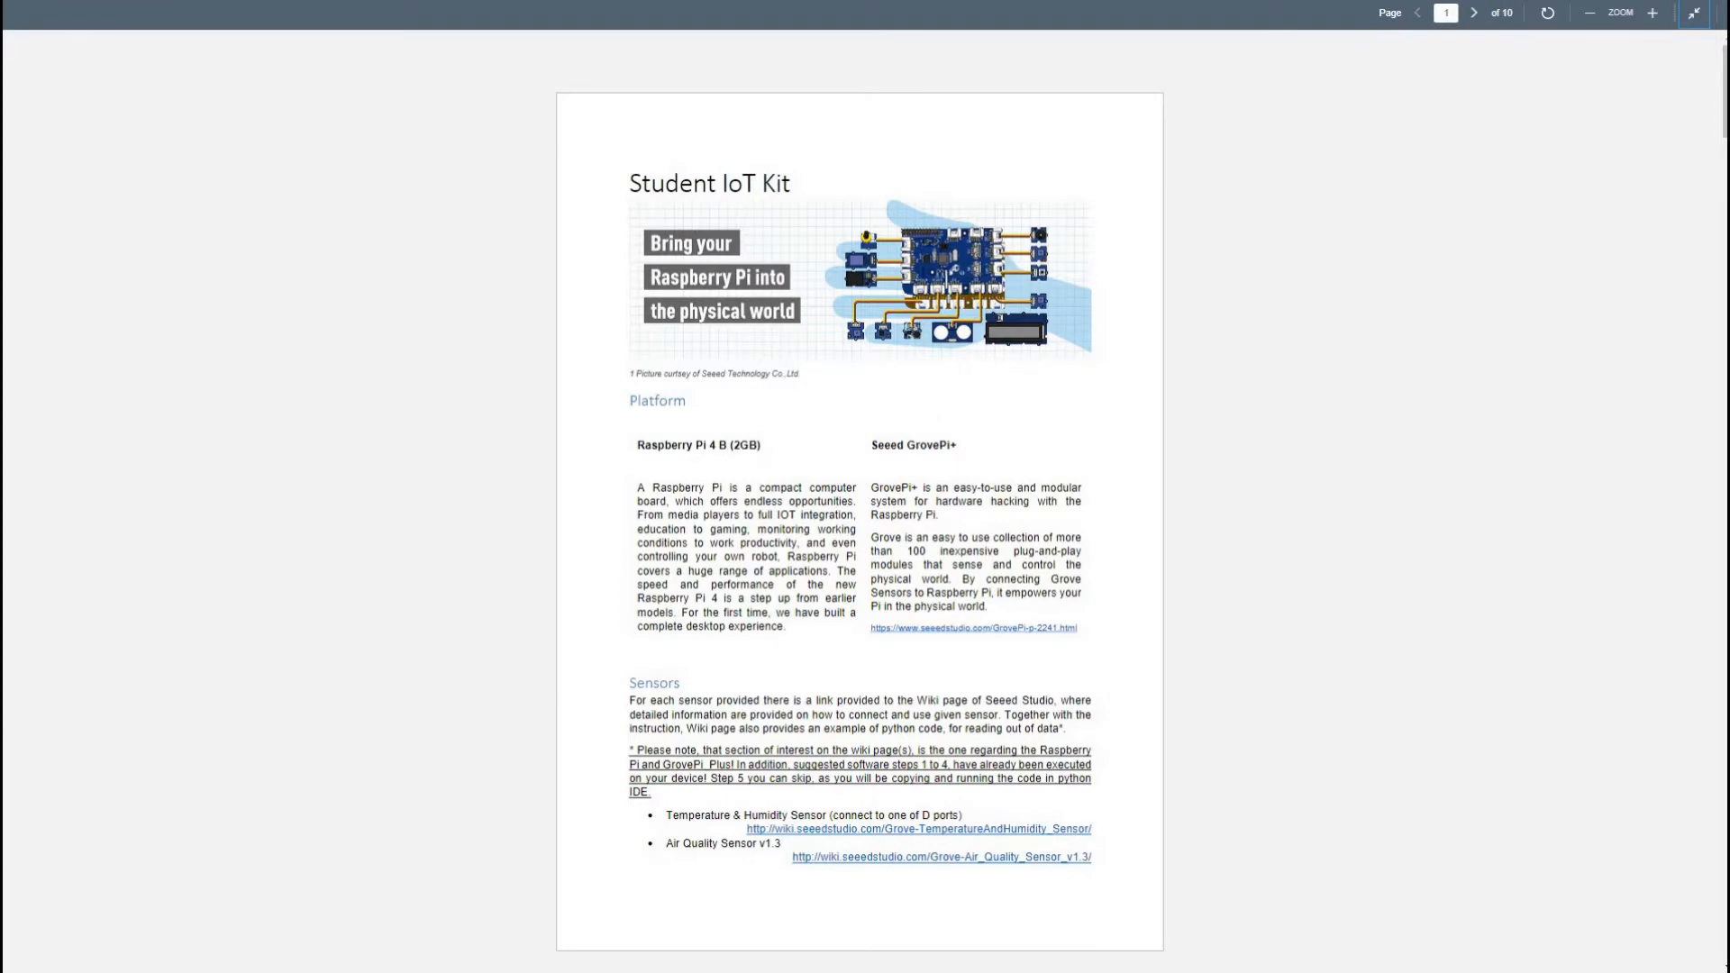
# Read the Student IoT Kit manual from the platform overview to the assembly steps on page 3, and exit full-screen view
pyautogui.scroll(-3, 859, 504)
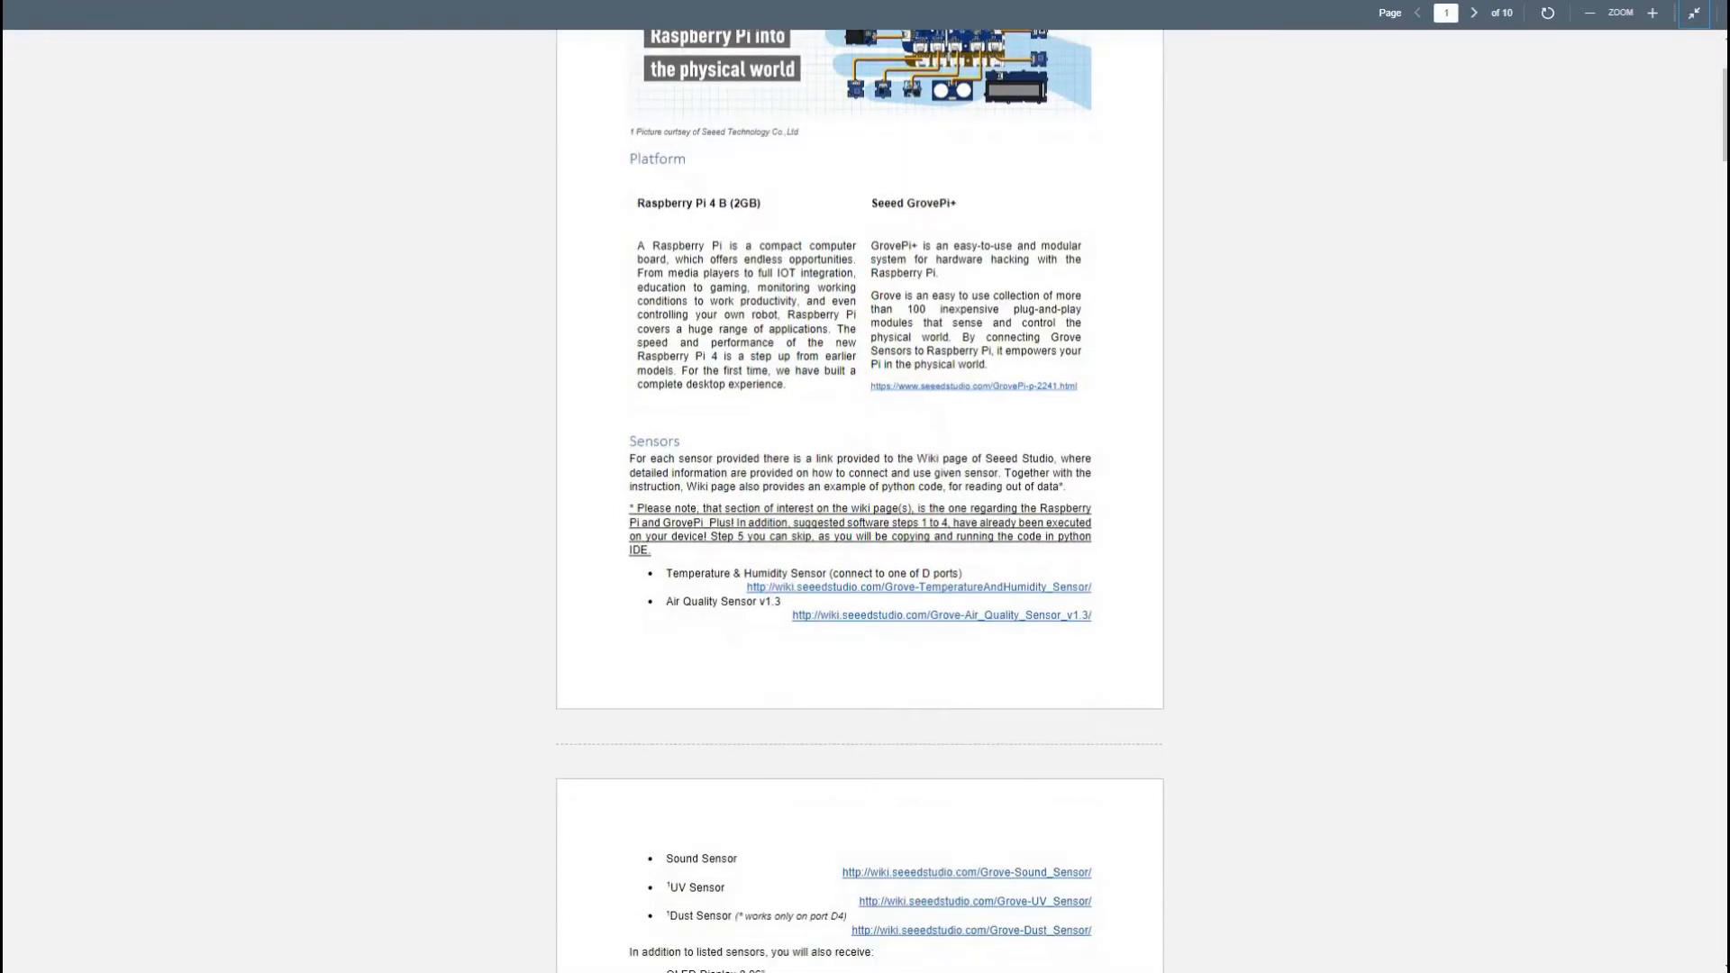
pyautogui.scroll(-12, 859, 505)
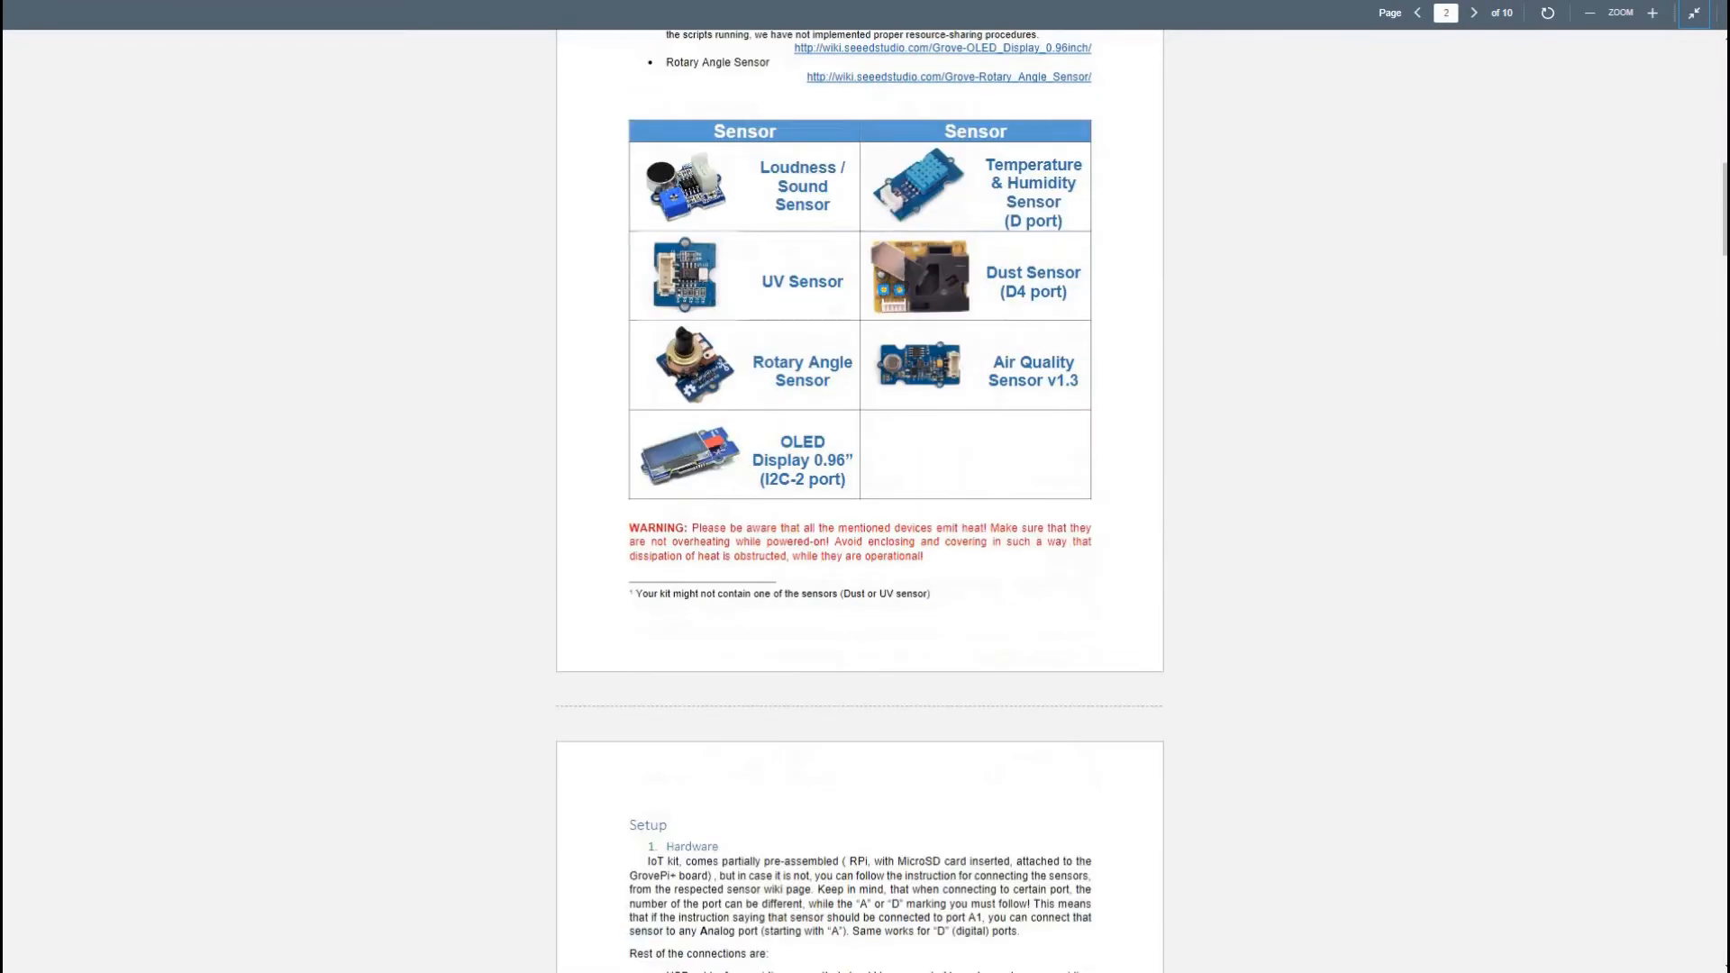
pyautogui.scroll(-4, 859, 505)
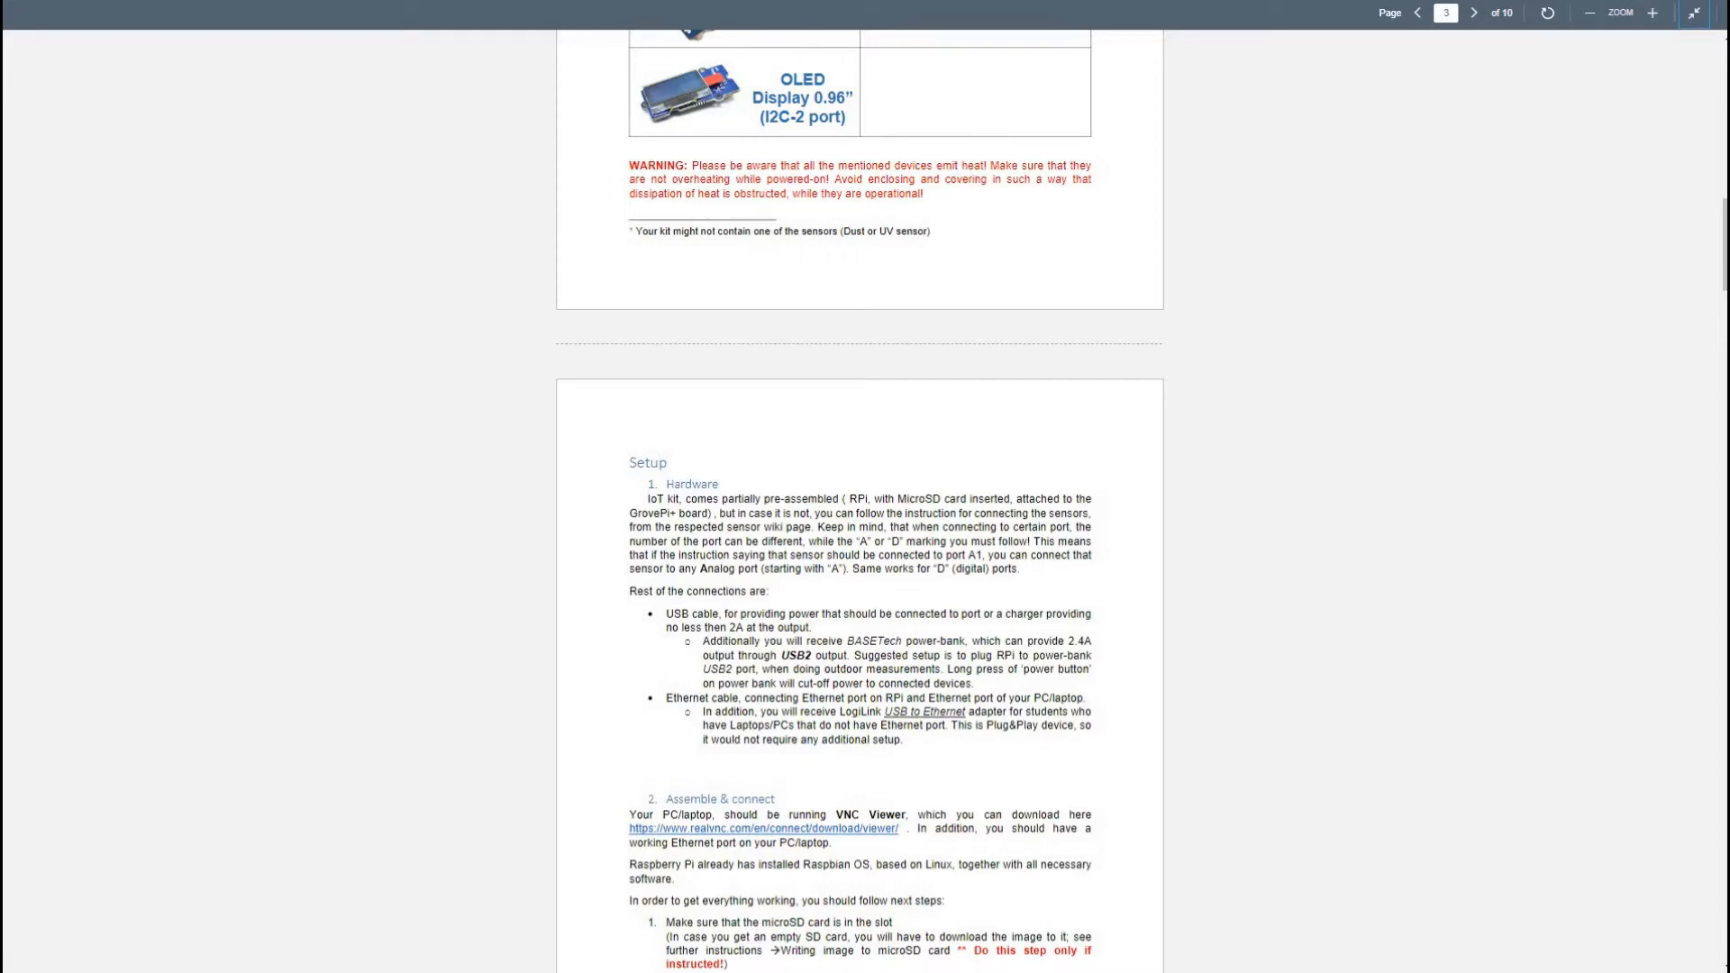
pyautogui.scroll(-5, 859, 501)
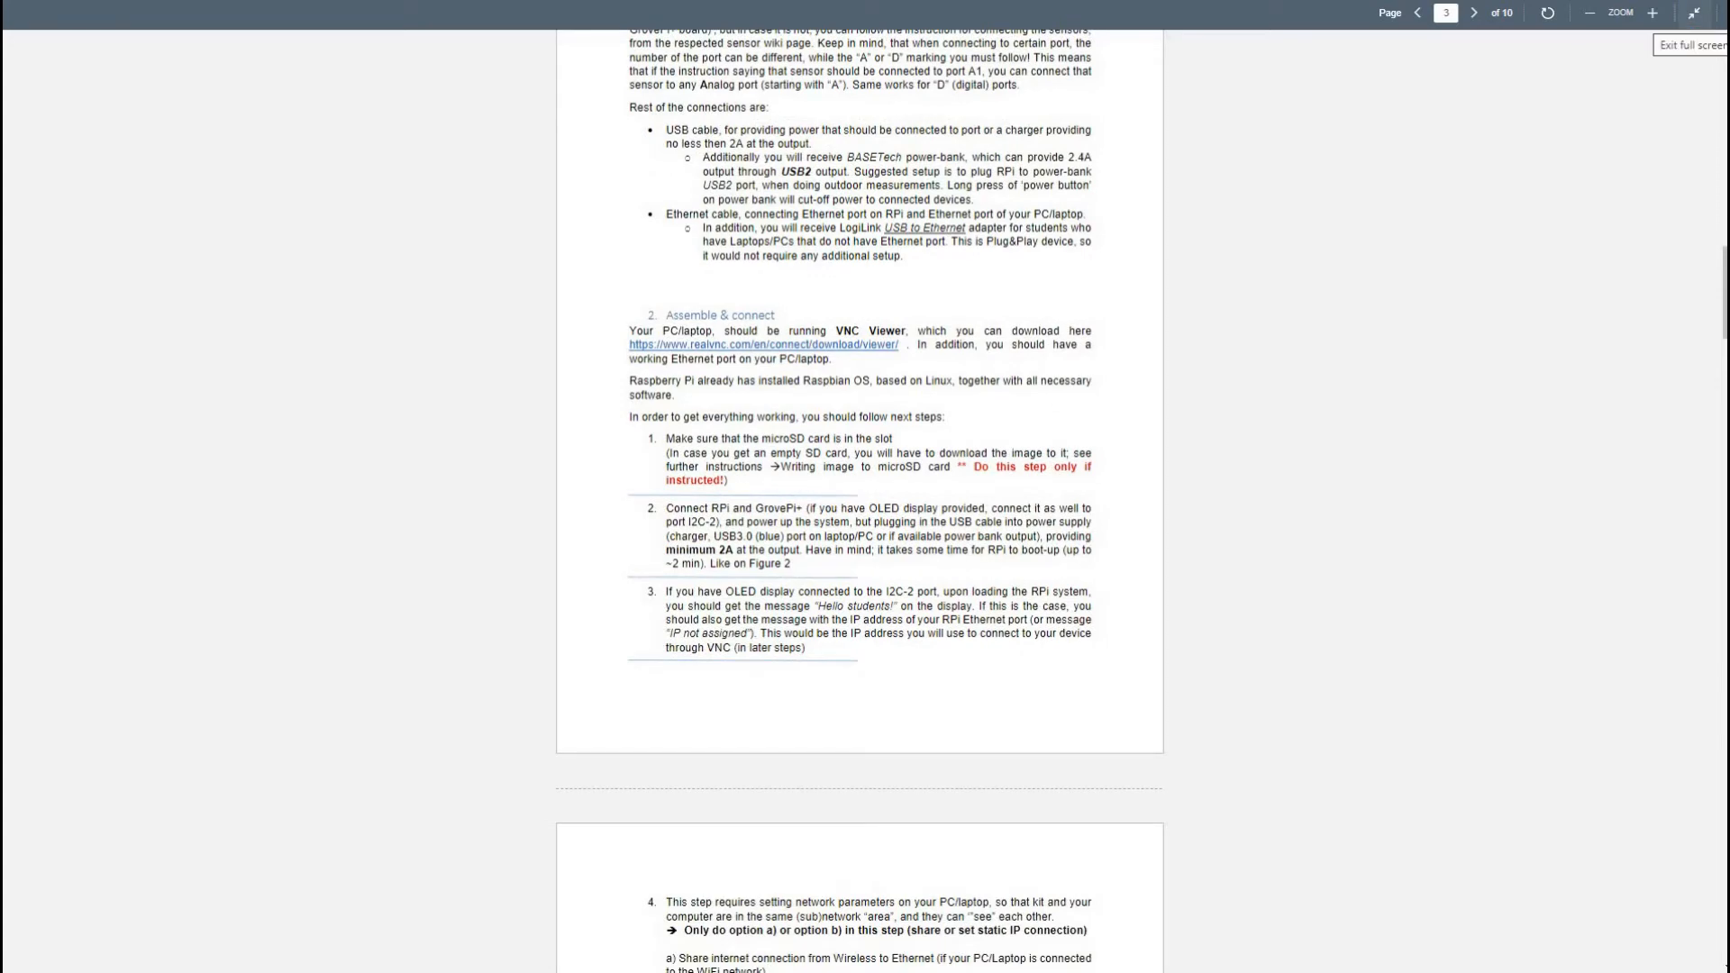
pyautogui.click(1693, 13)
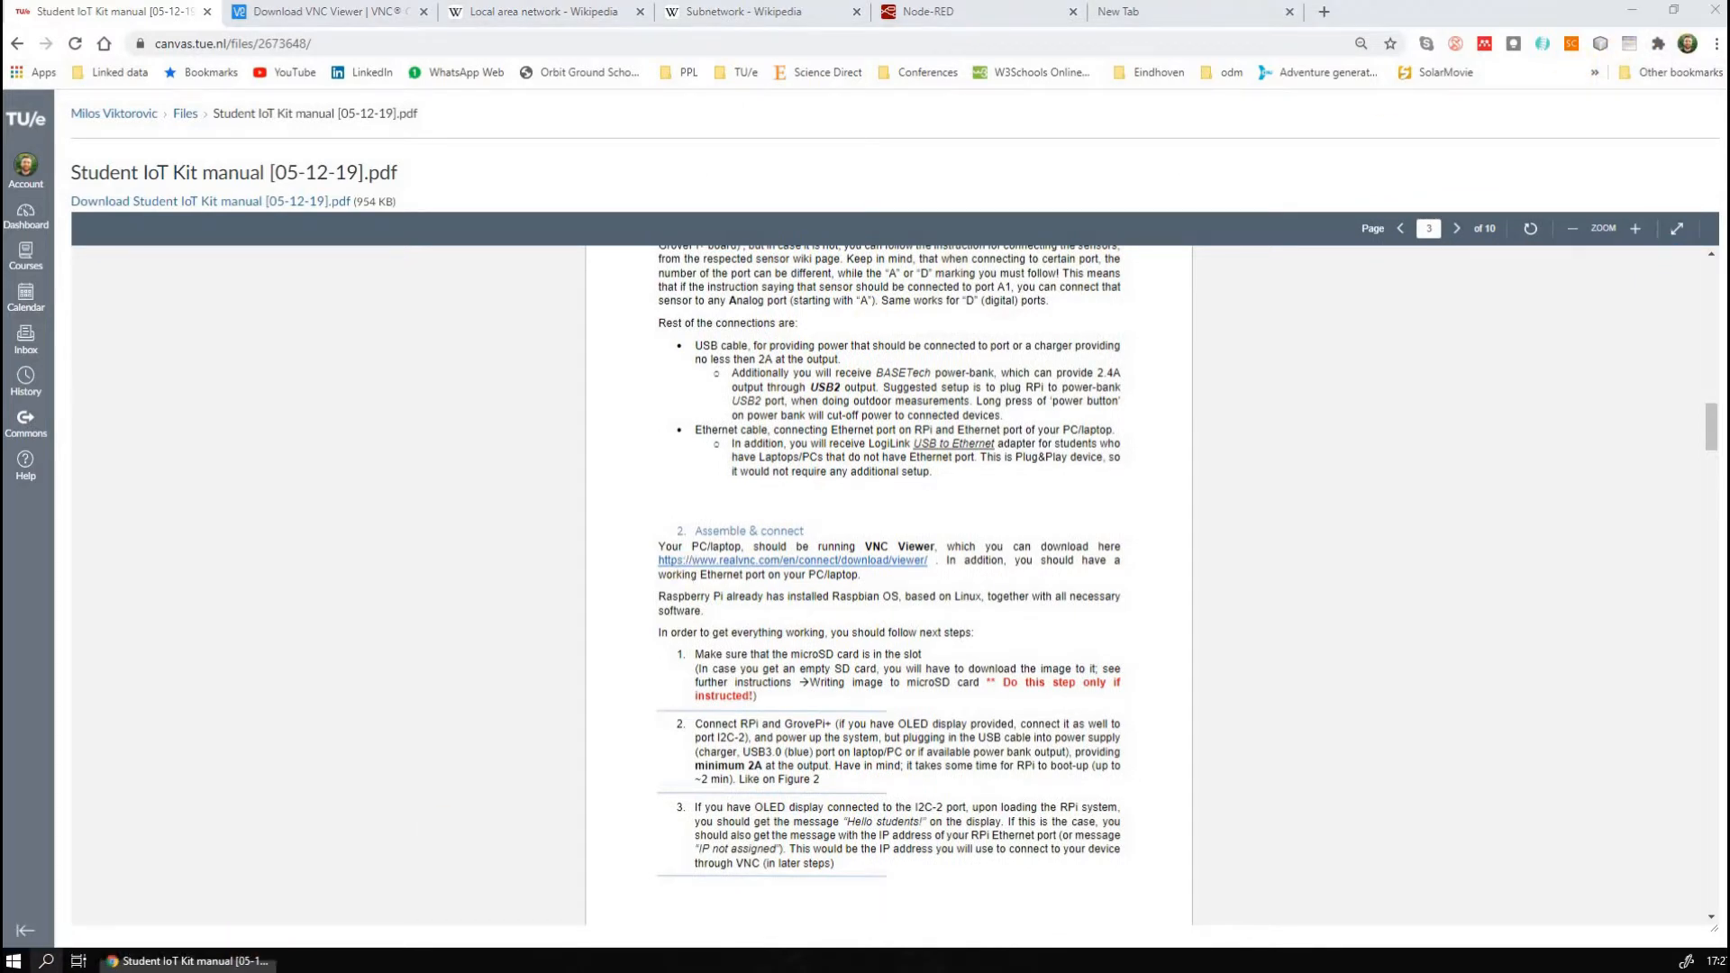
# Find and open Control Panel and go to the Network and Sharing Center
pyautogui.click(45, 960)
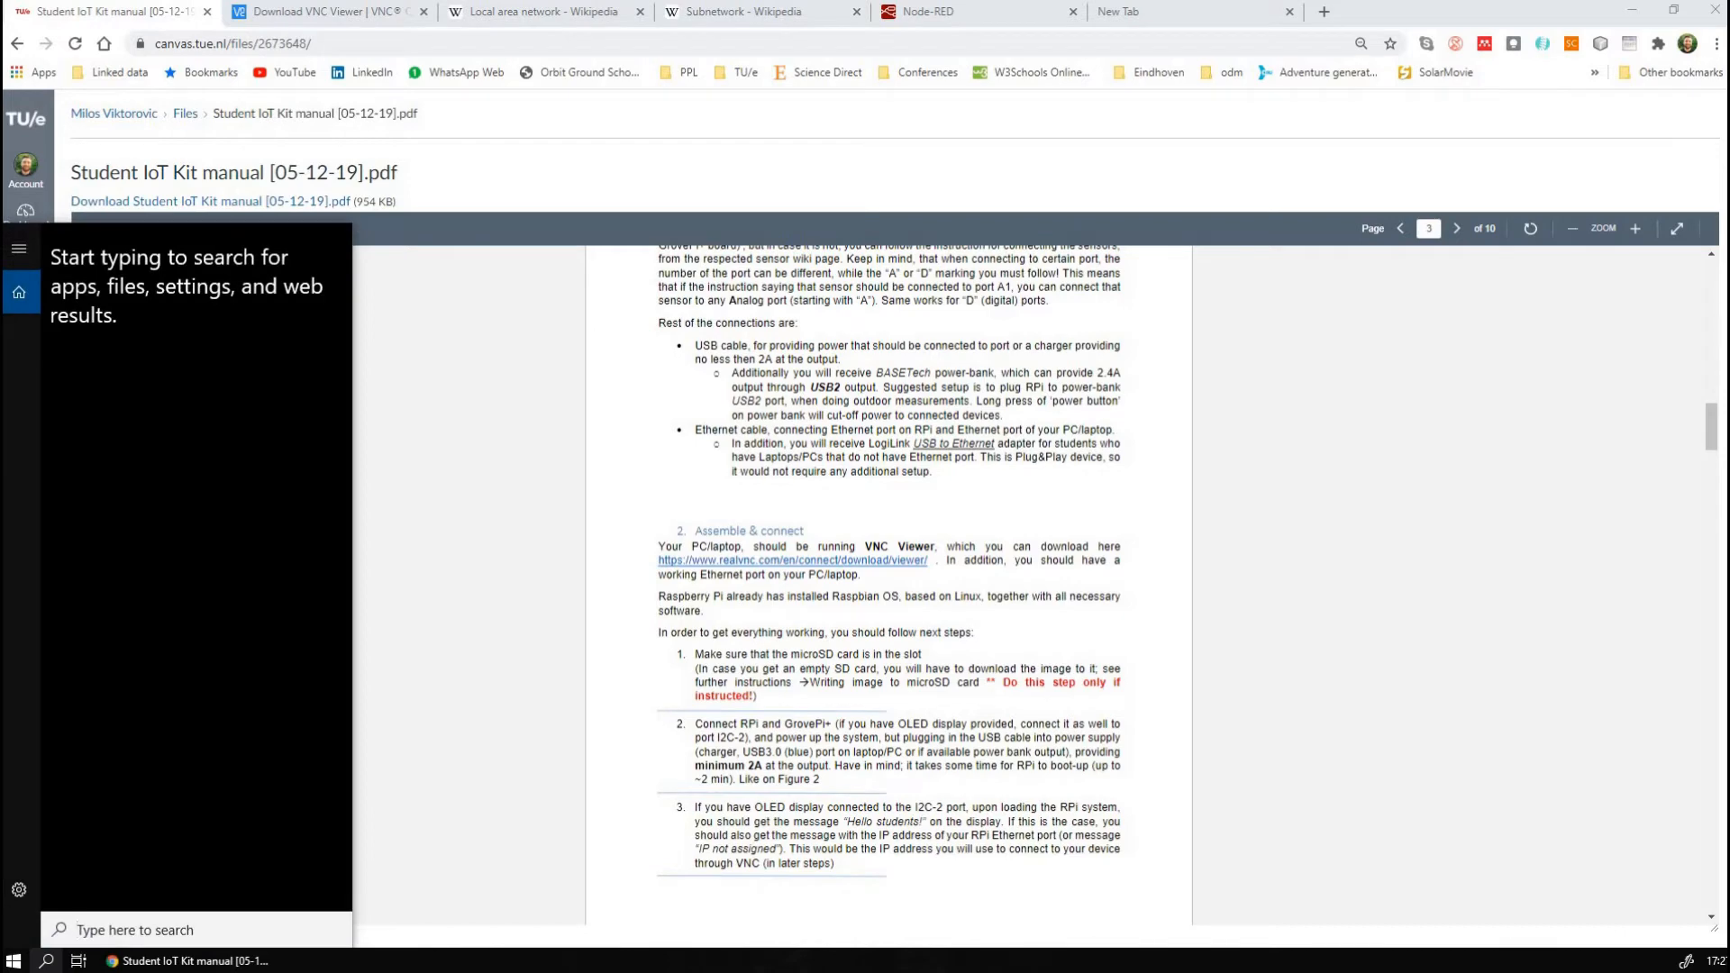
pyautogui.write('conto')
pyautogui.press('Return')
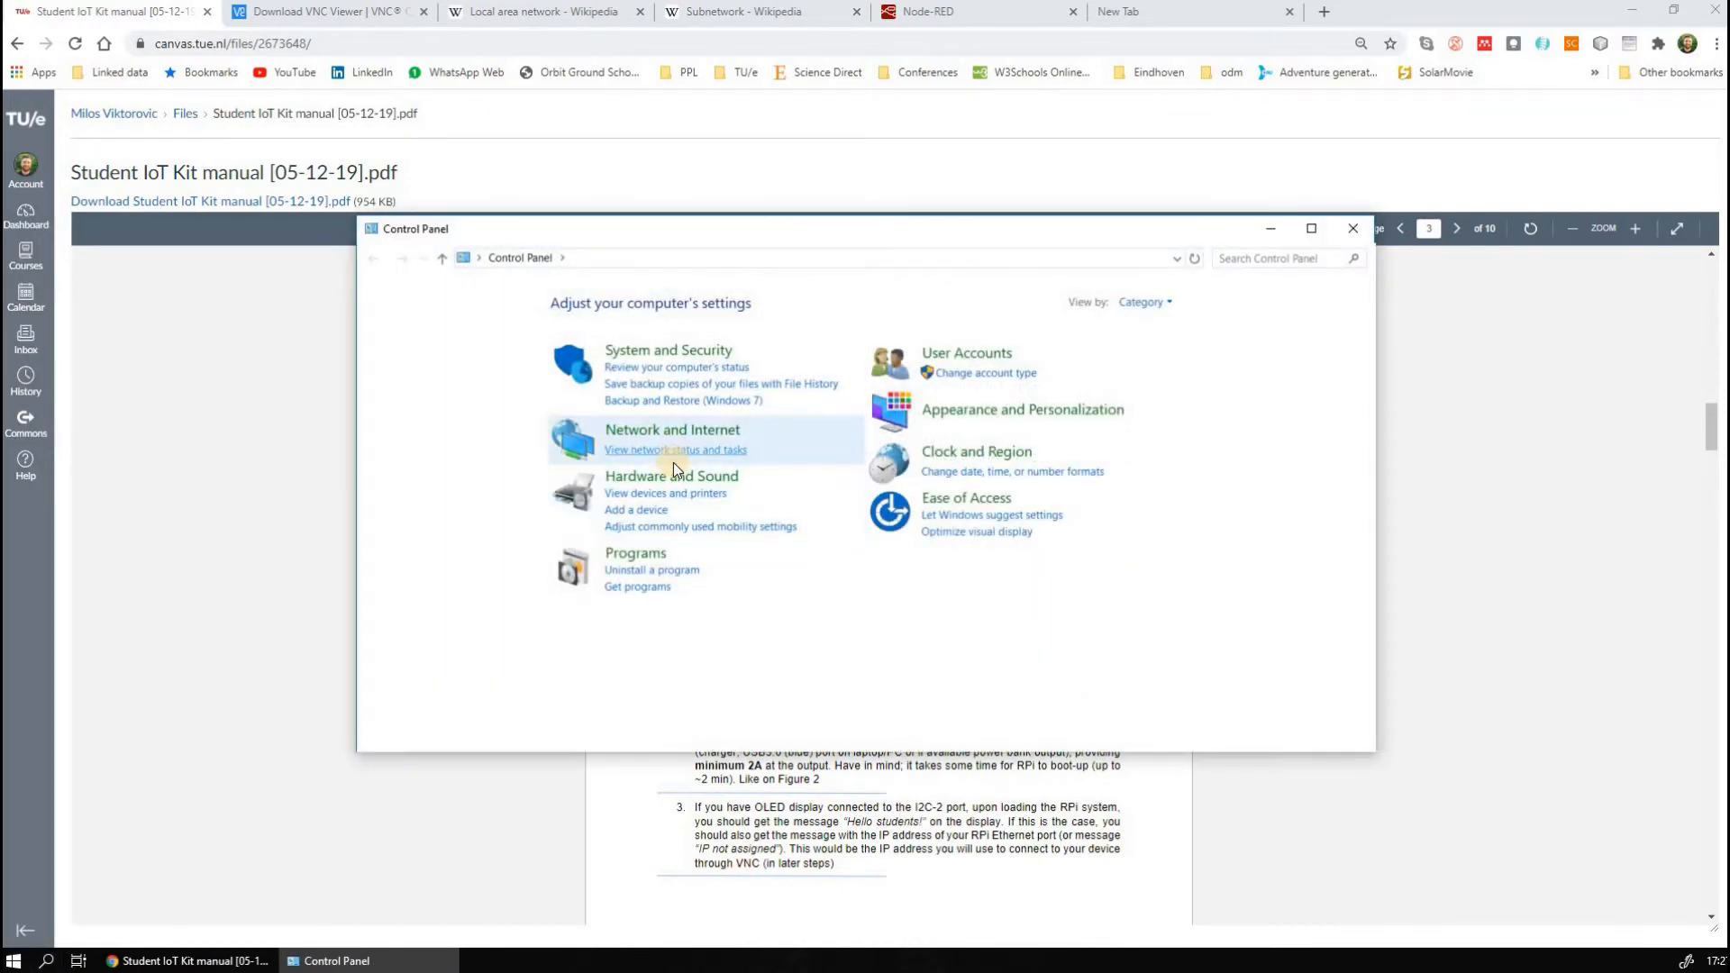
pyautogui.click(672, 431)
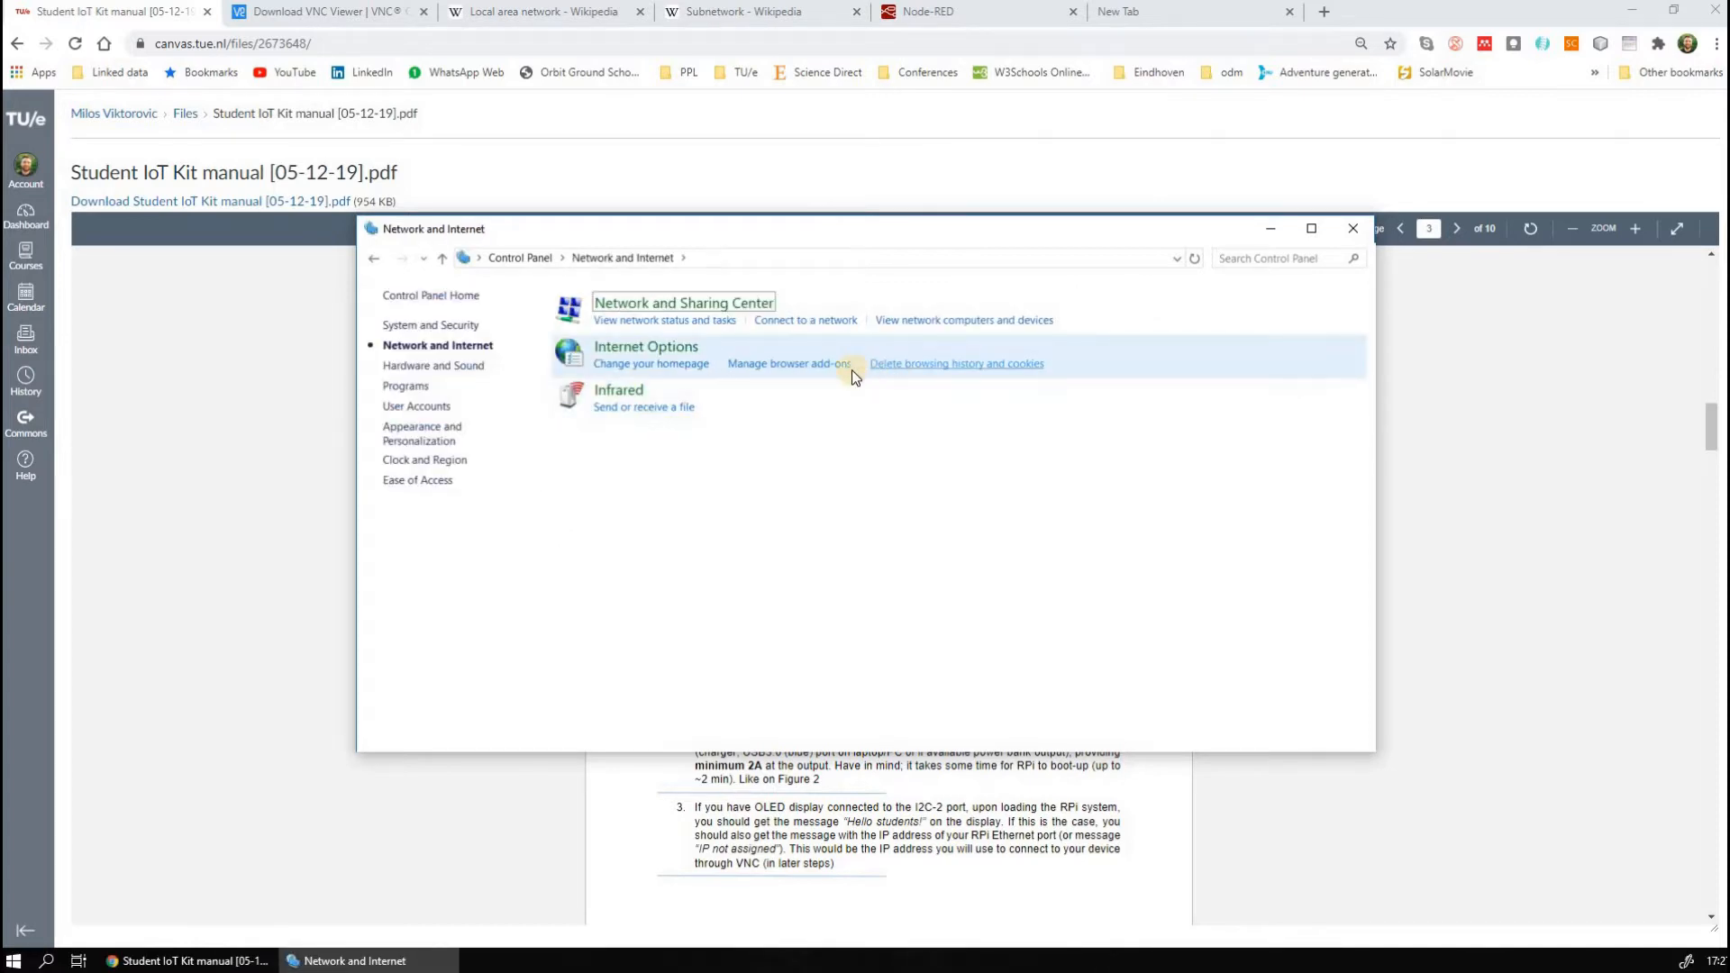
pyautogui.click(635, 312)
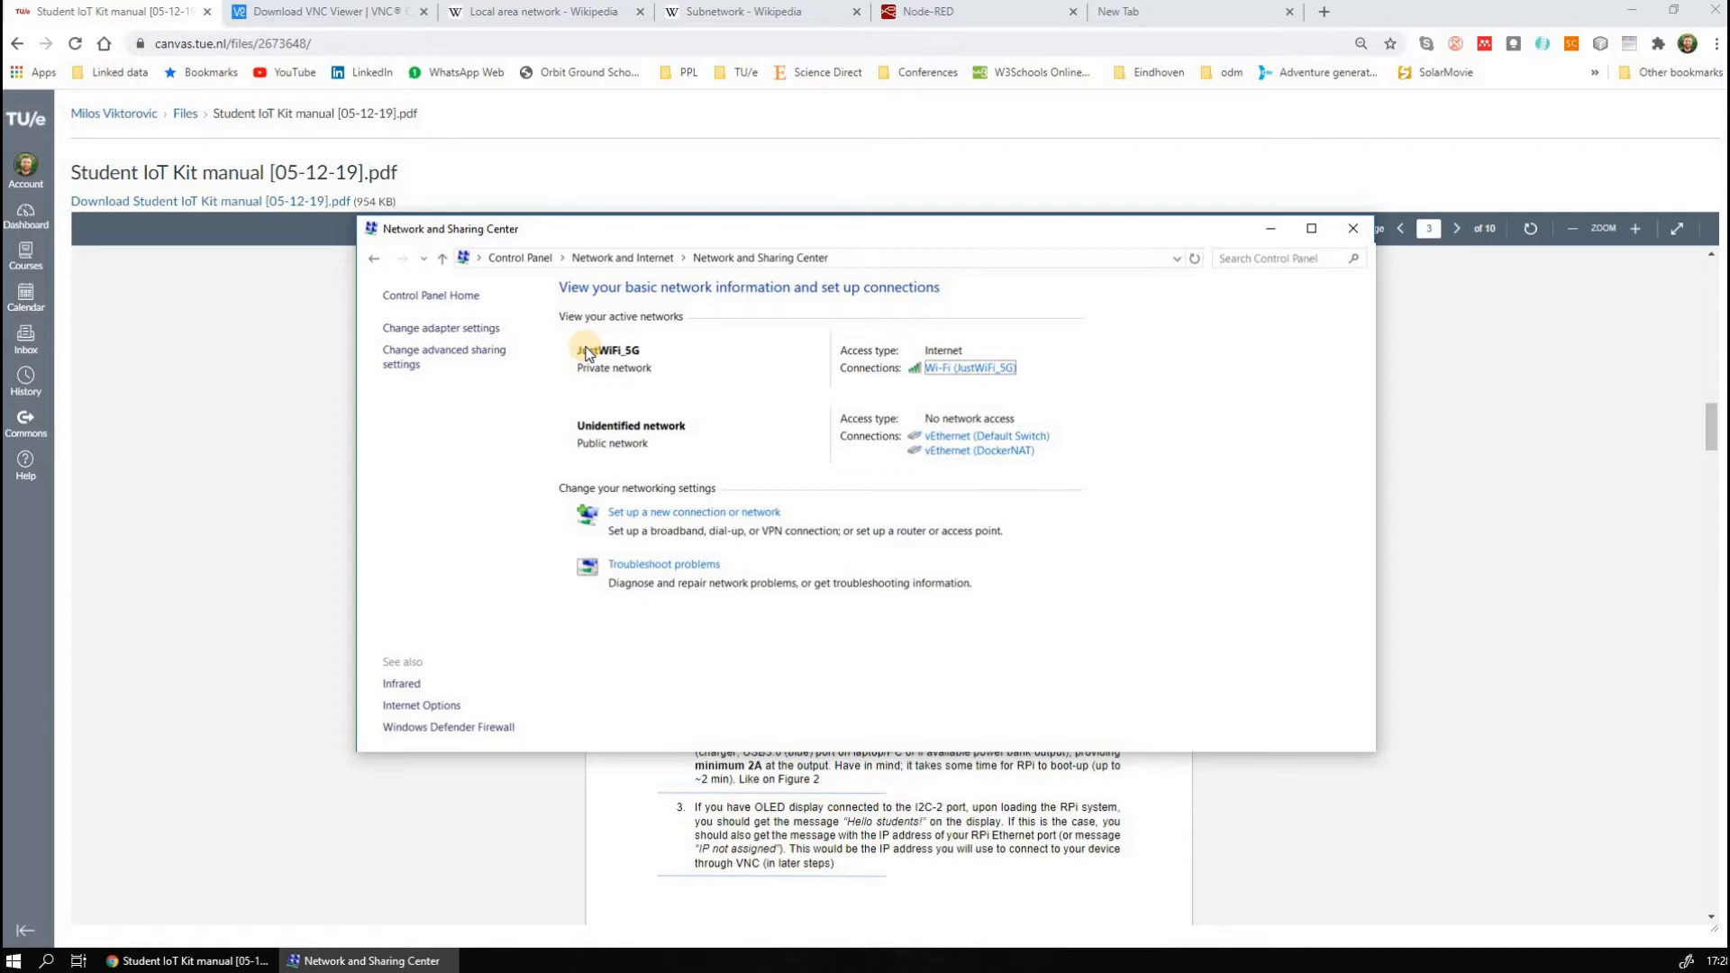
# Check the network parameters step in the kit manual and open the computer's network adapter settings
pyautogui.click(613, 858)
pyautogui.scroll(-6, 901, 565)
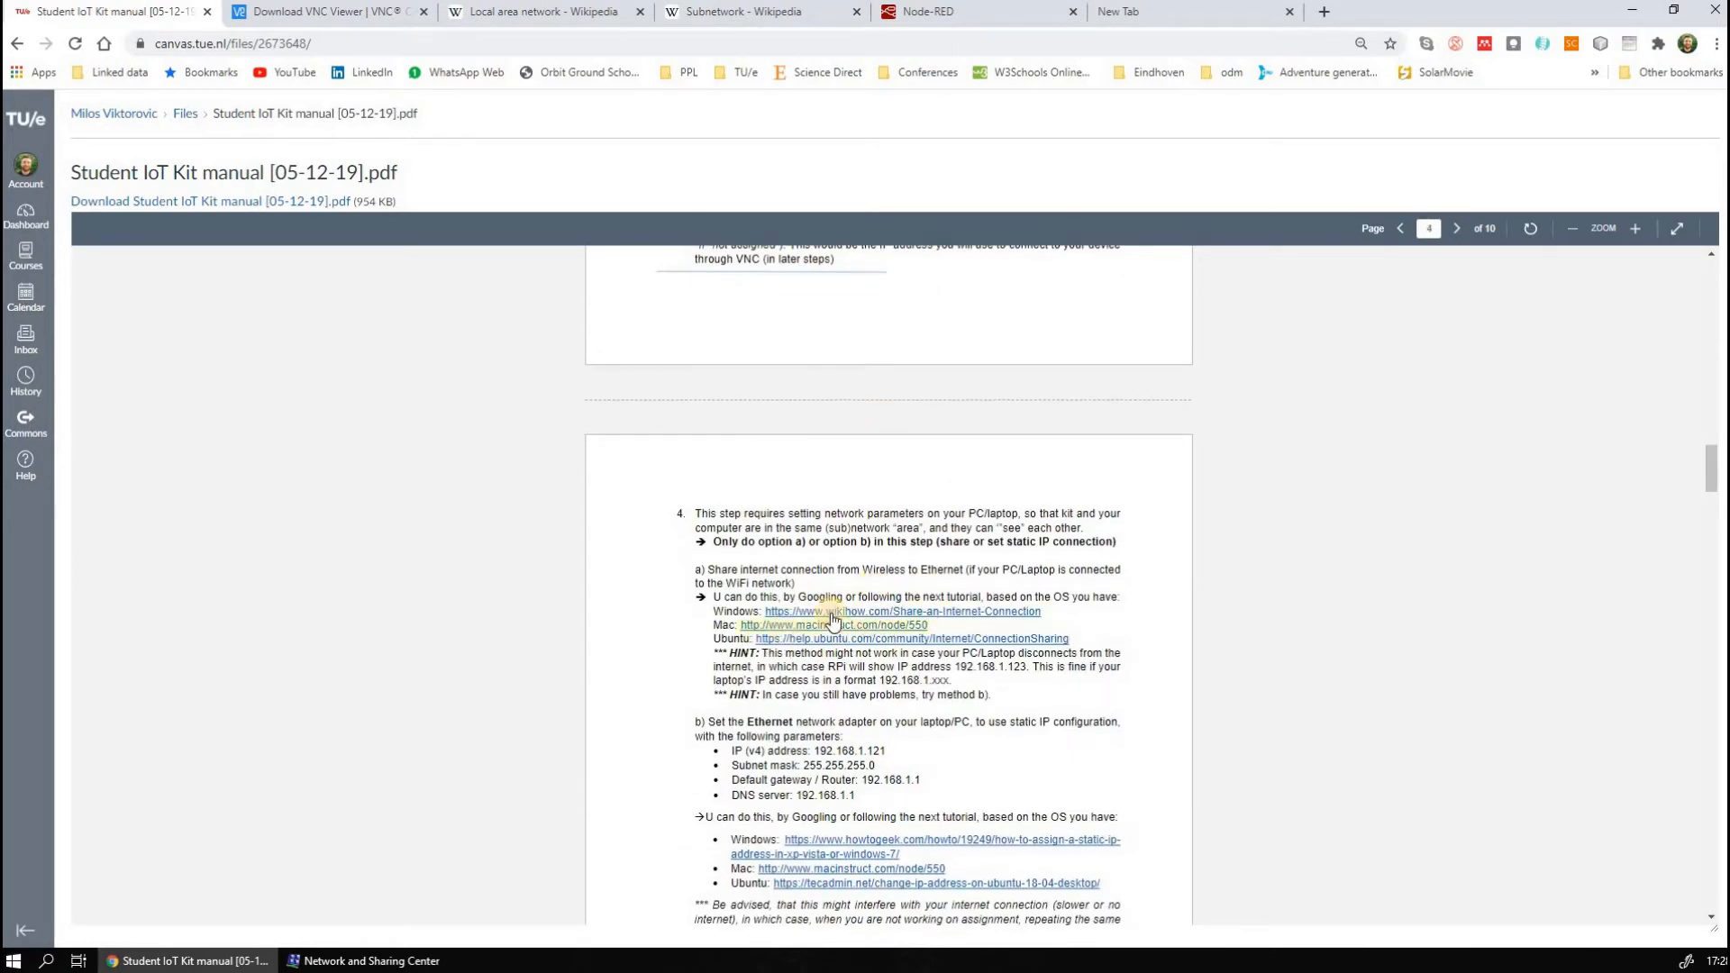
pyautogui.click(349, 962)
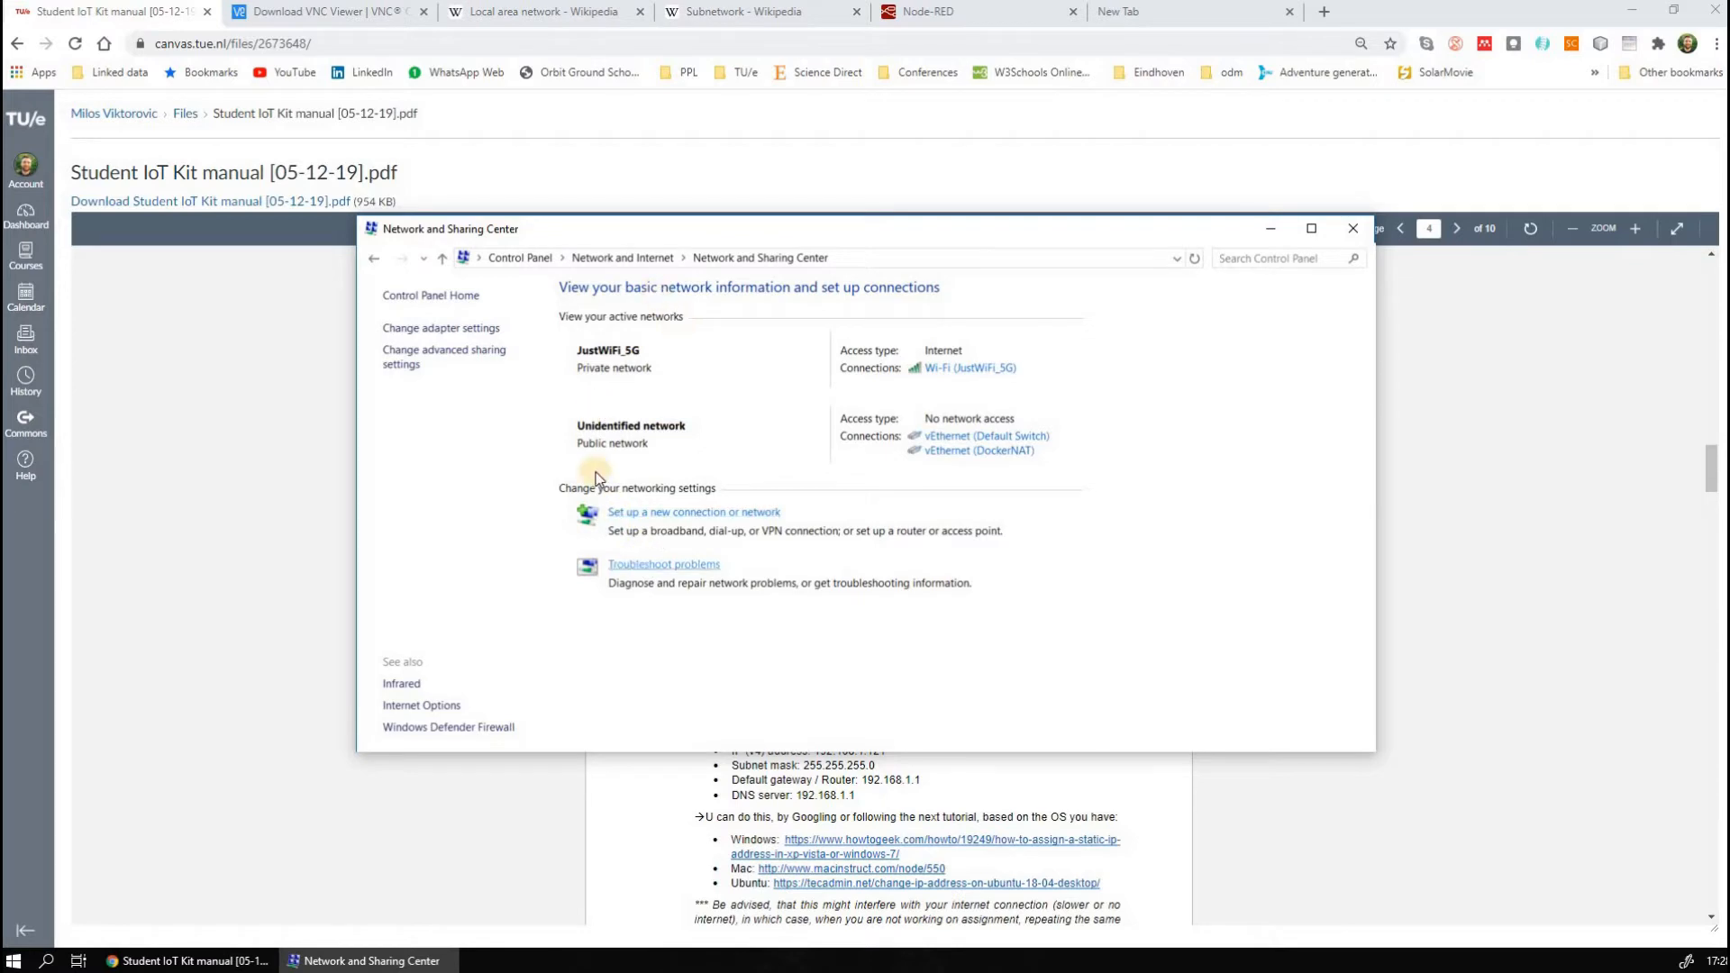
pyautogui.click(461, 328)
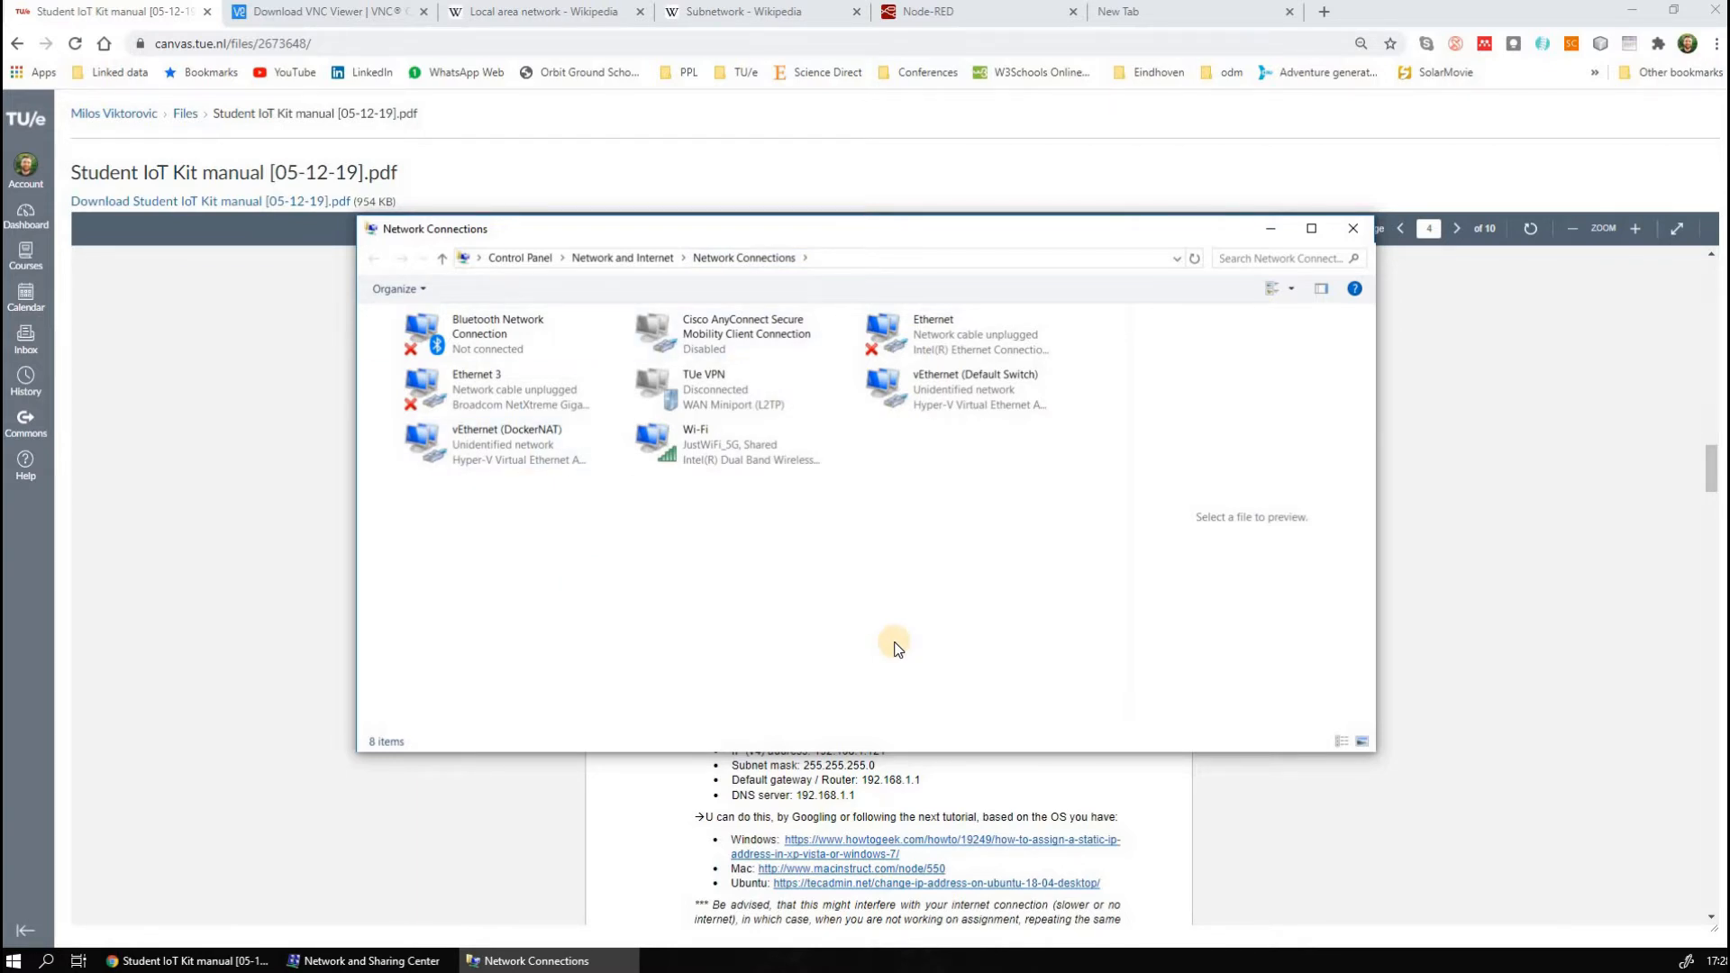
# Look through the network connections to identify the USB-to-Ethernet adapter and select Ethernet 9
pyautogui.click(734, 437)
pyautogui.click(567, 403)
pyautogui.click(552, 436)
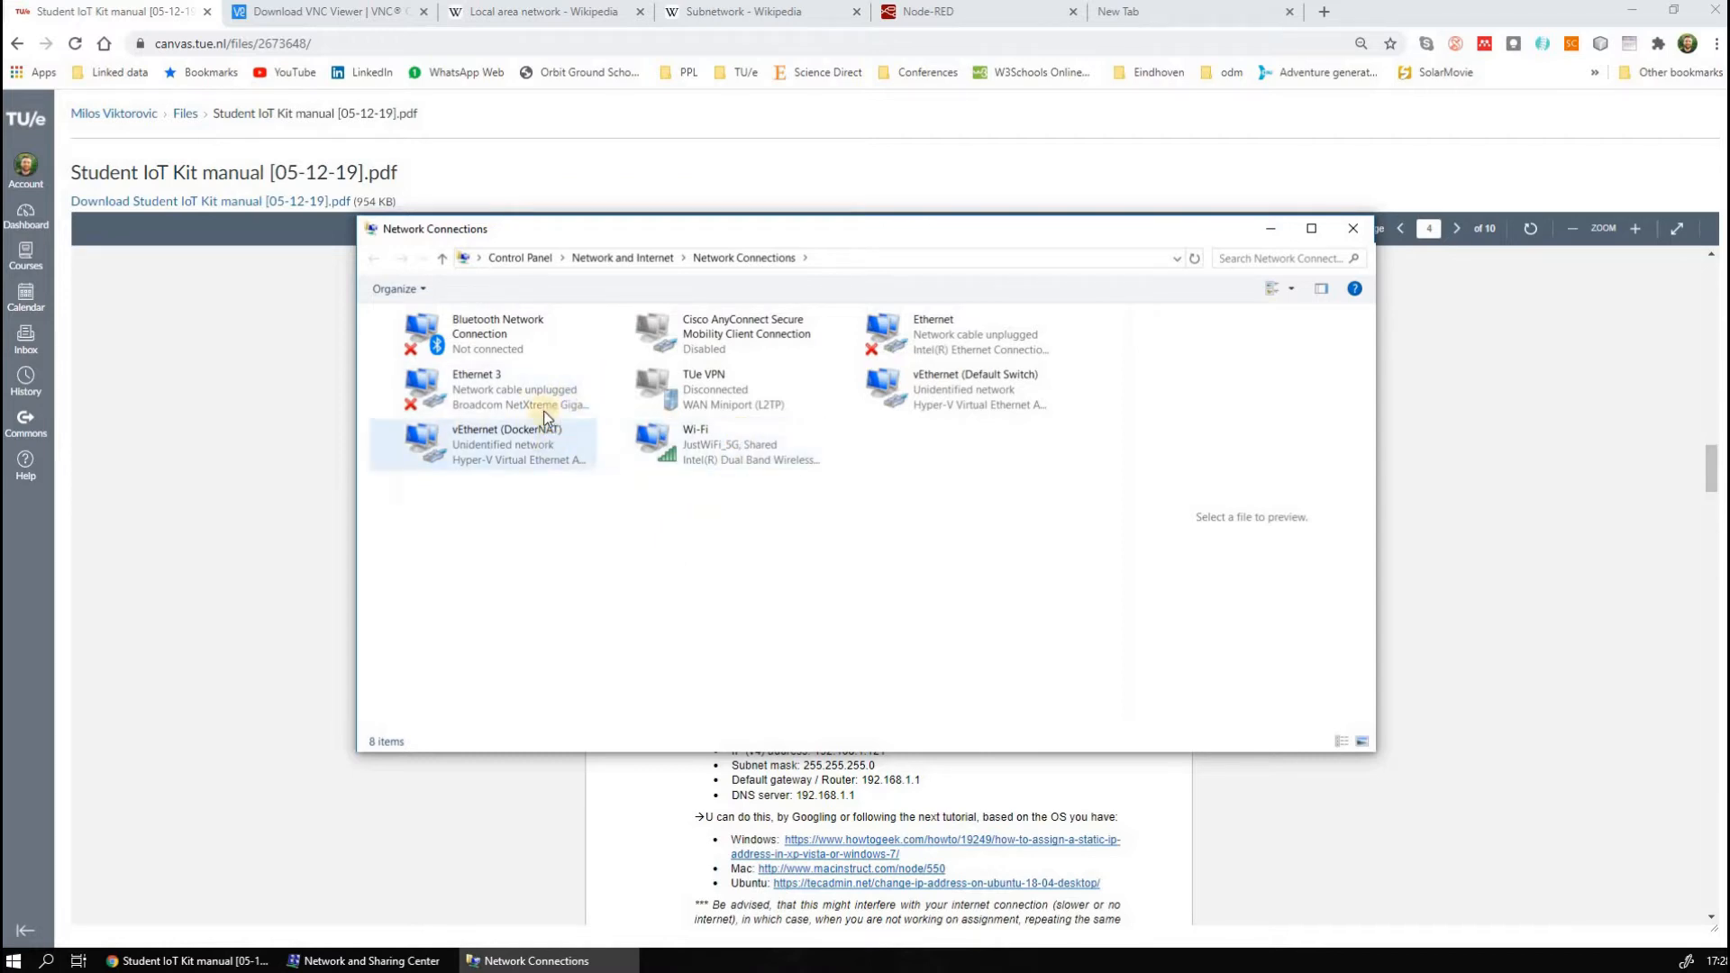
pyautogui.click(1018, 453)
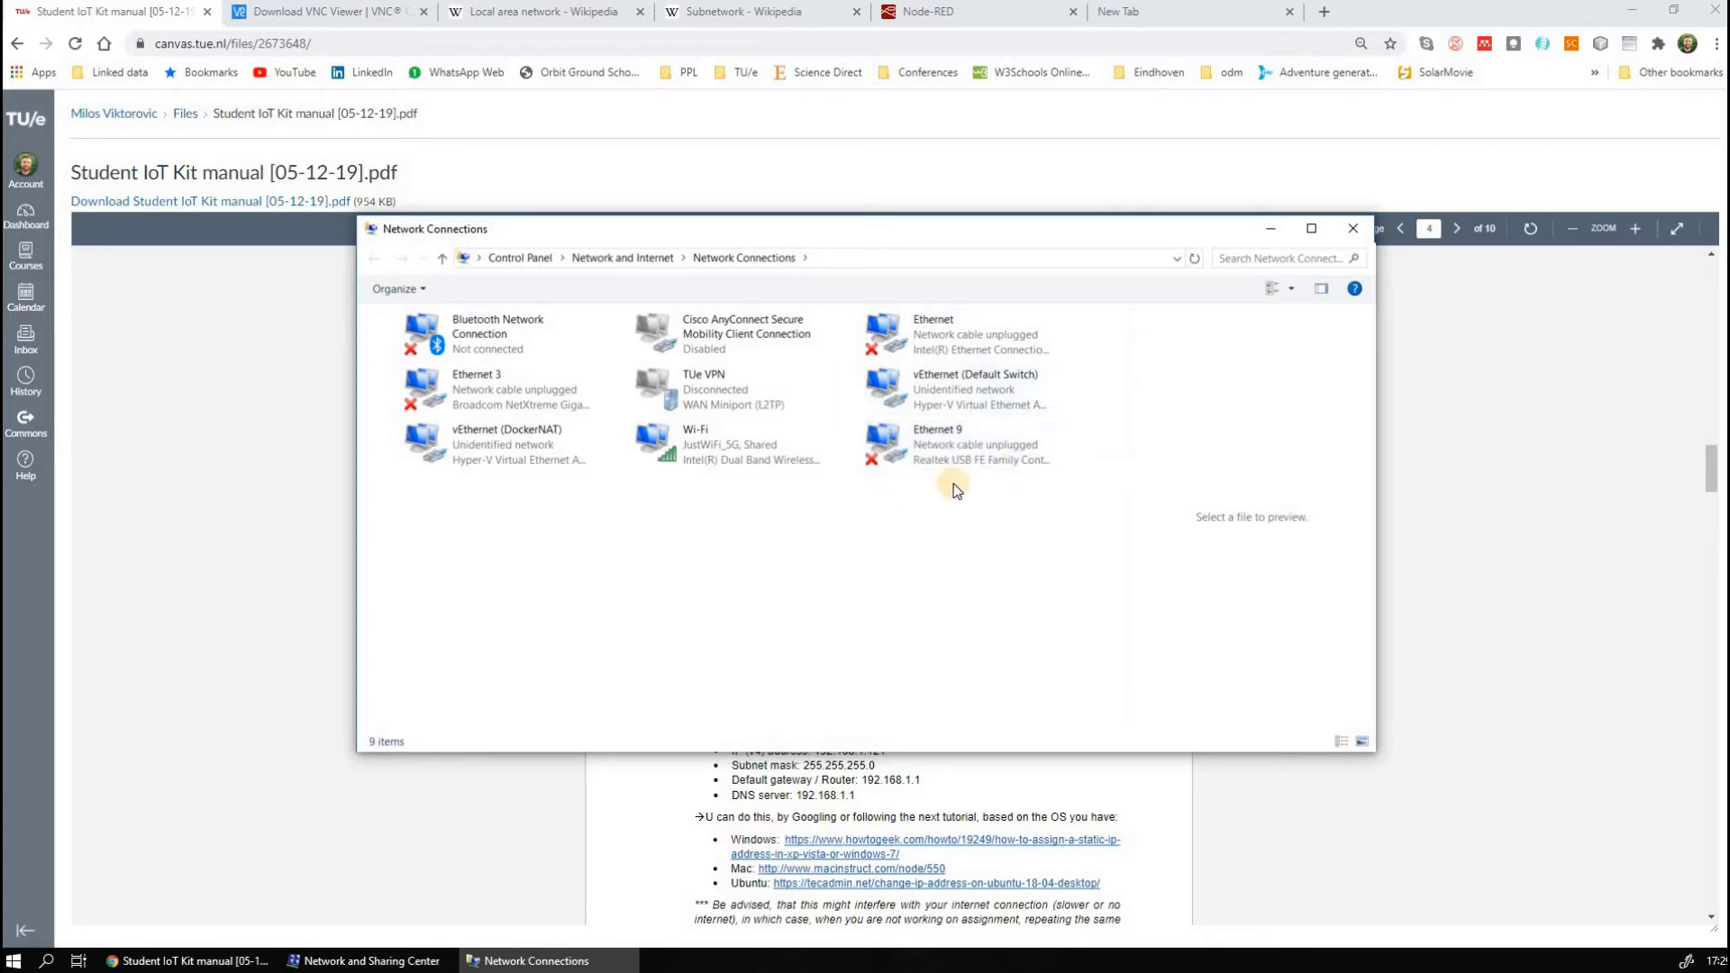
pyautogui.click(970, 467)
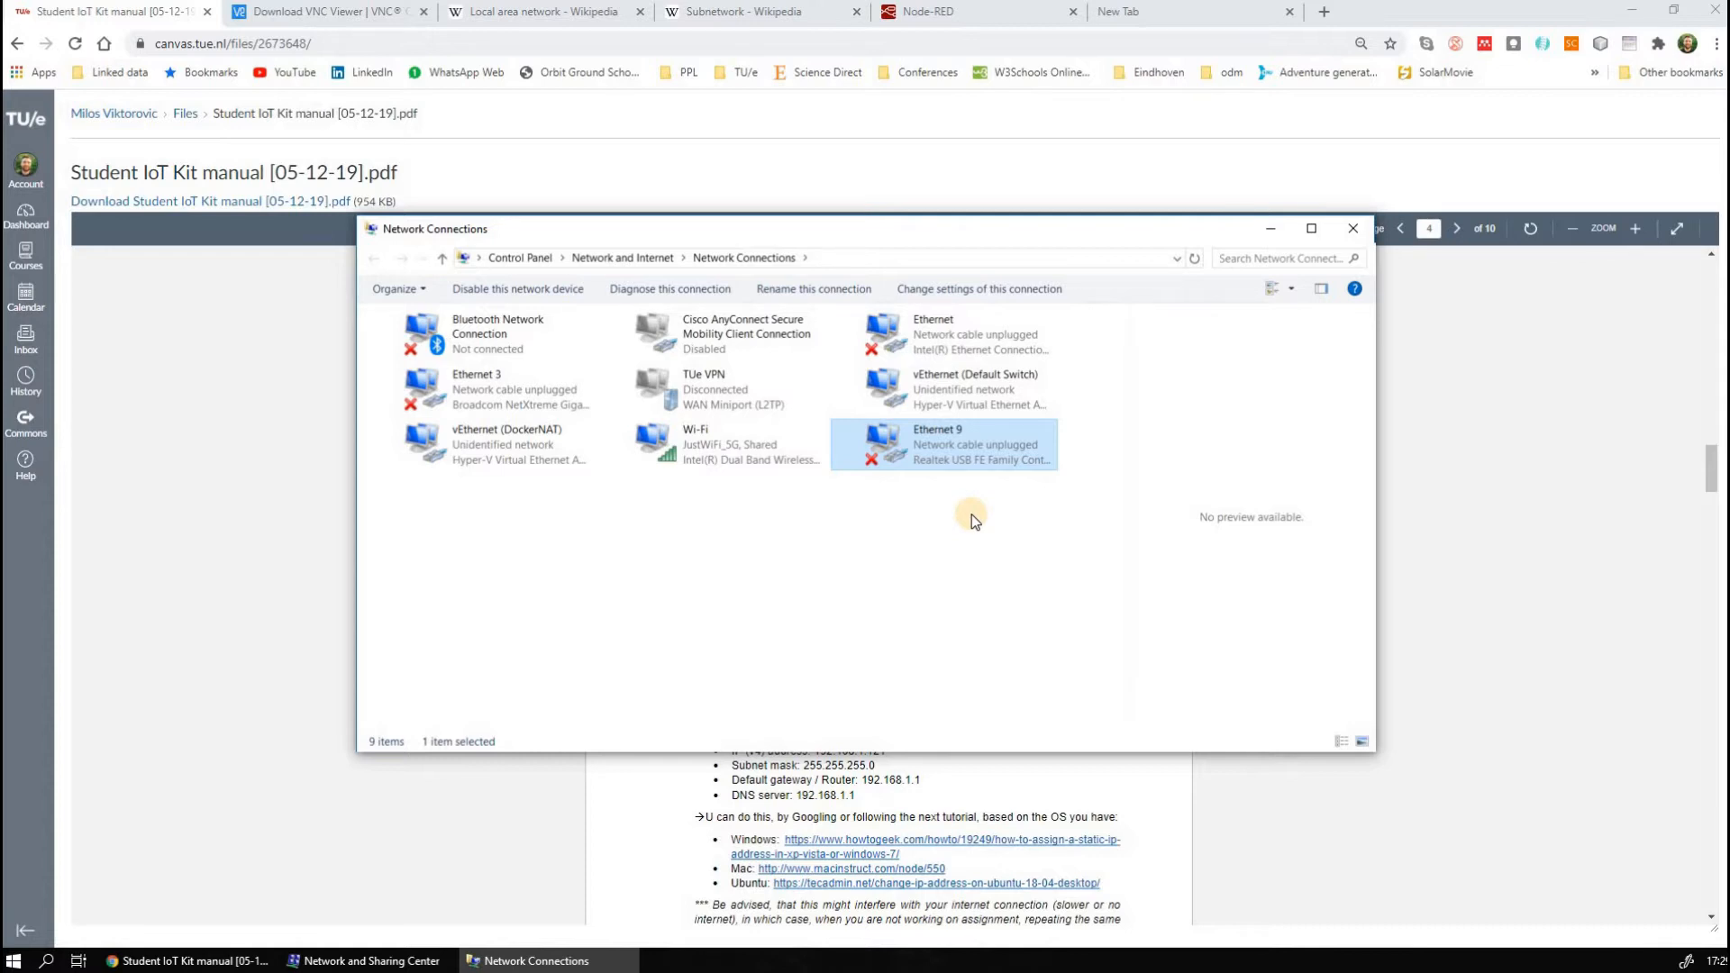
# Review steps 3 and 4 of the kit manual, including the options for sharing the connection or setting a static IP
pyautogui.click(399, 843)
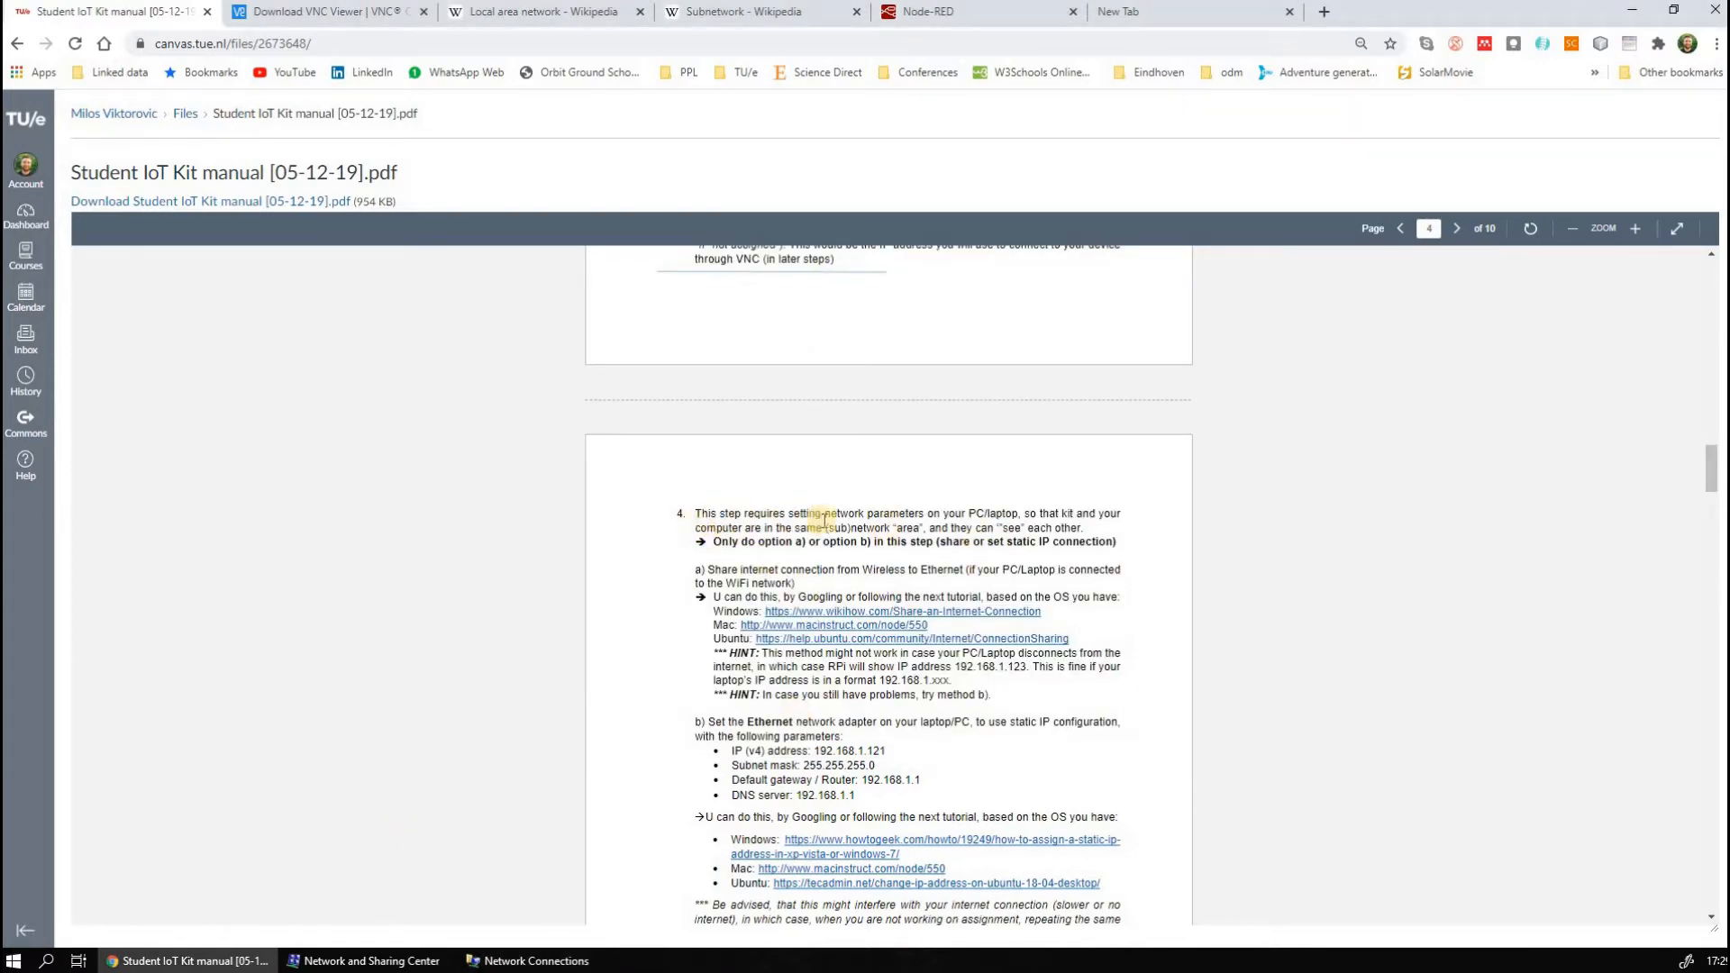
pyautogui.scroll(4, 837, 589)
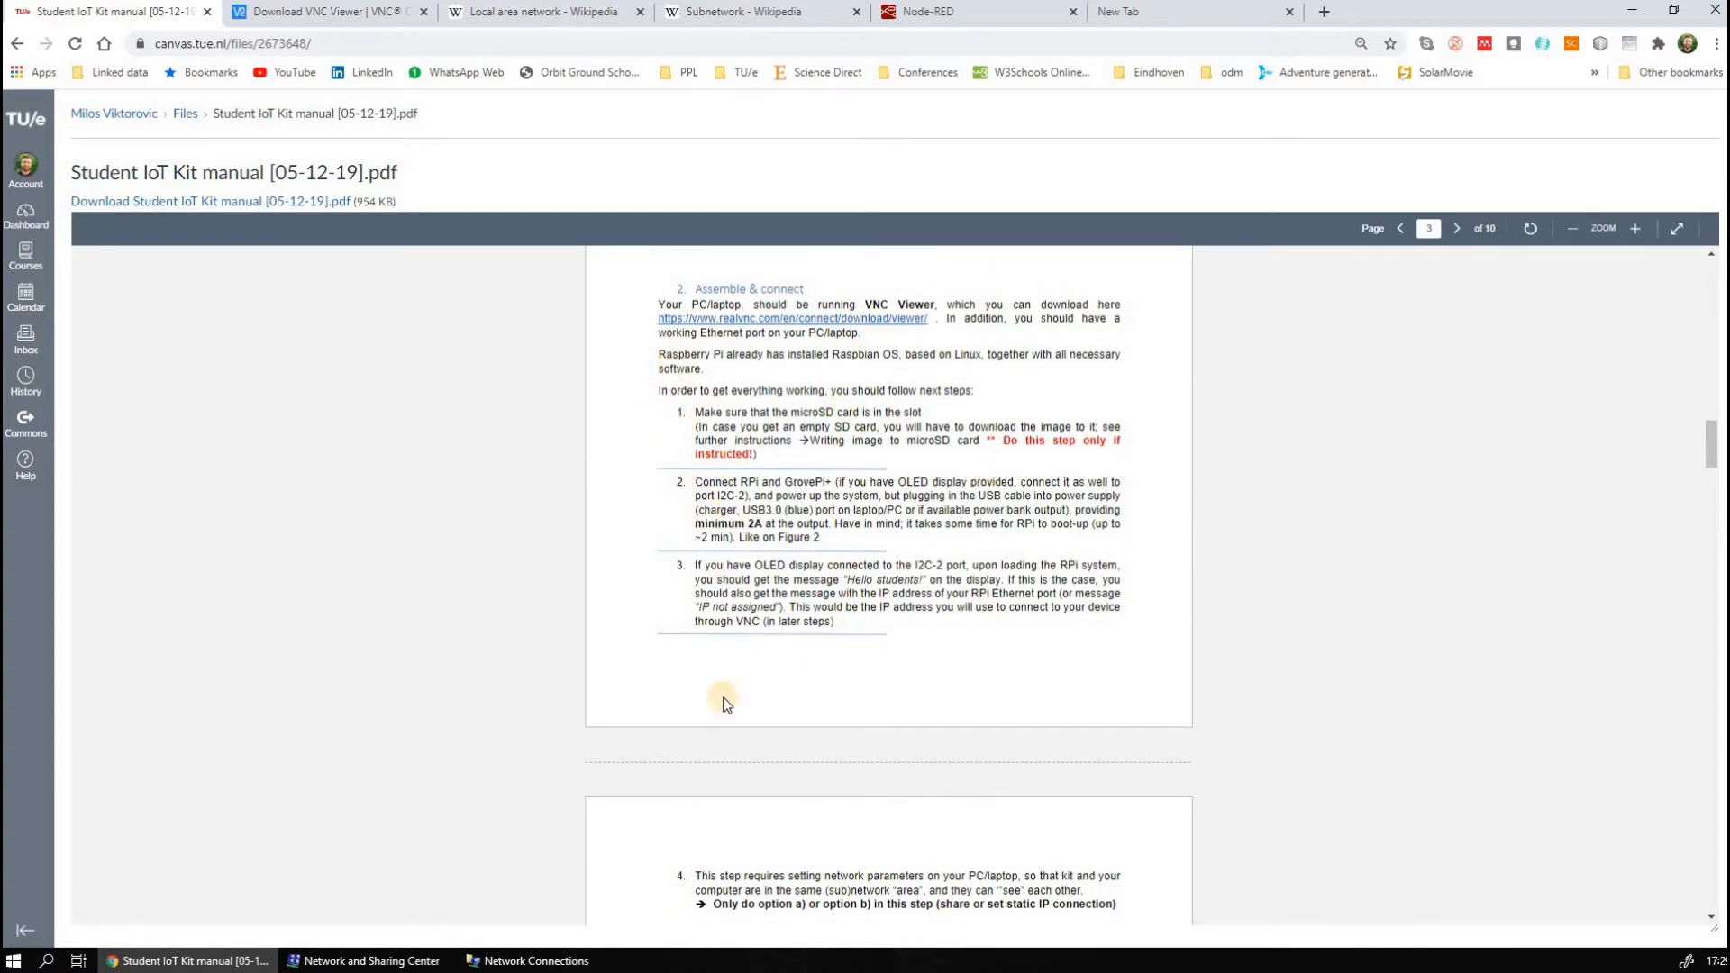
pyautogui.scroll(-1, 743, 770)
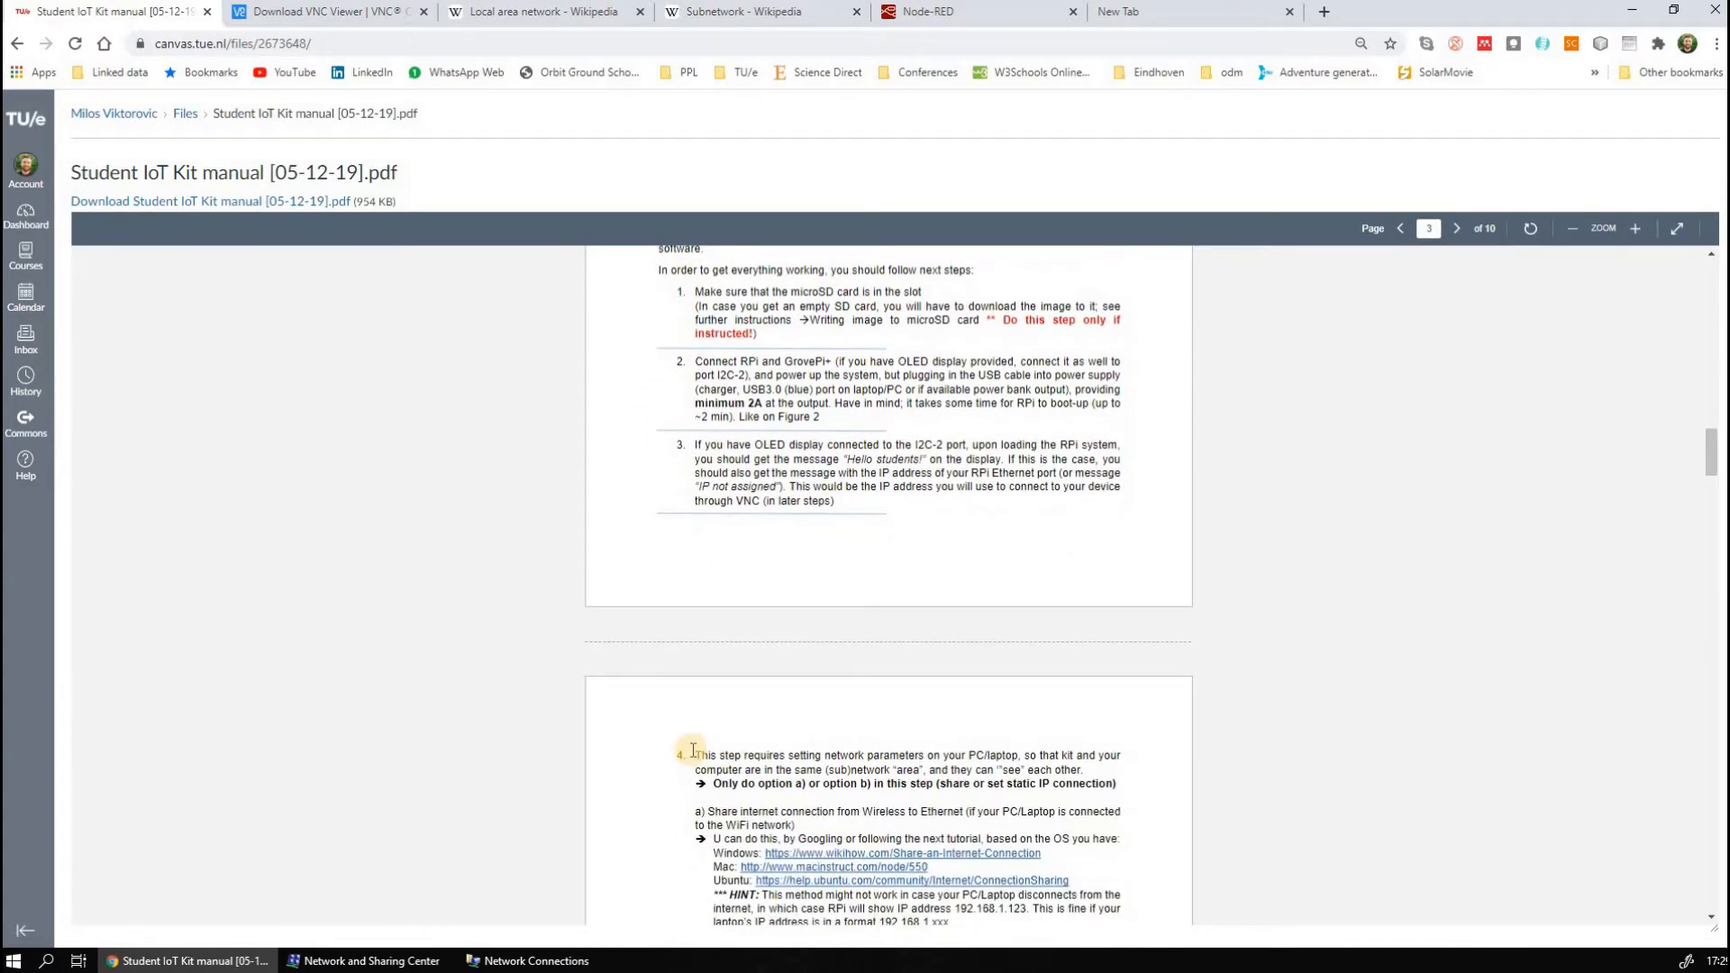
pyautogui.scroll(-2, 725, 660)
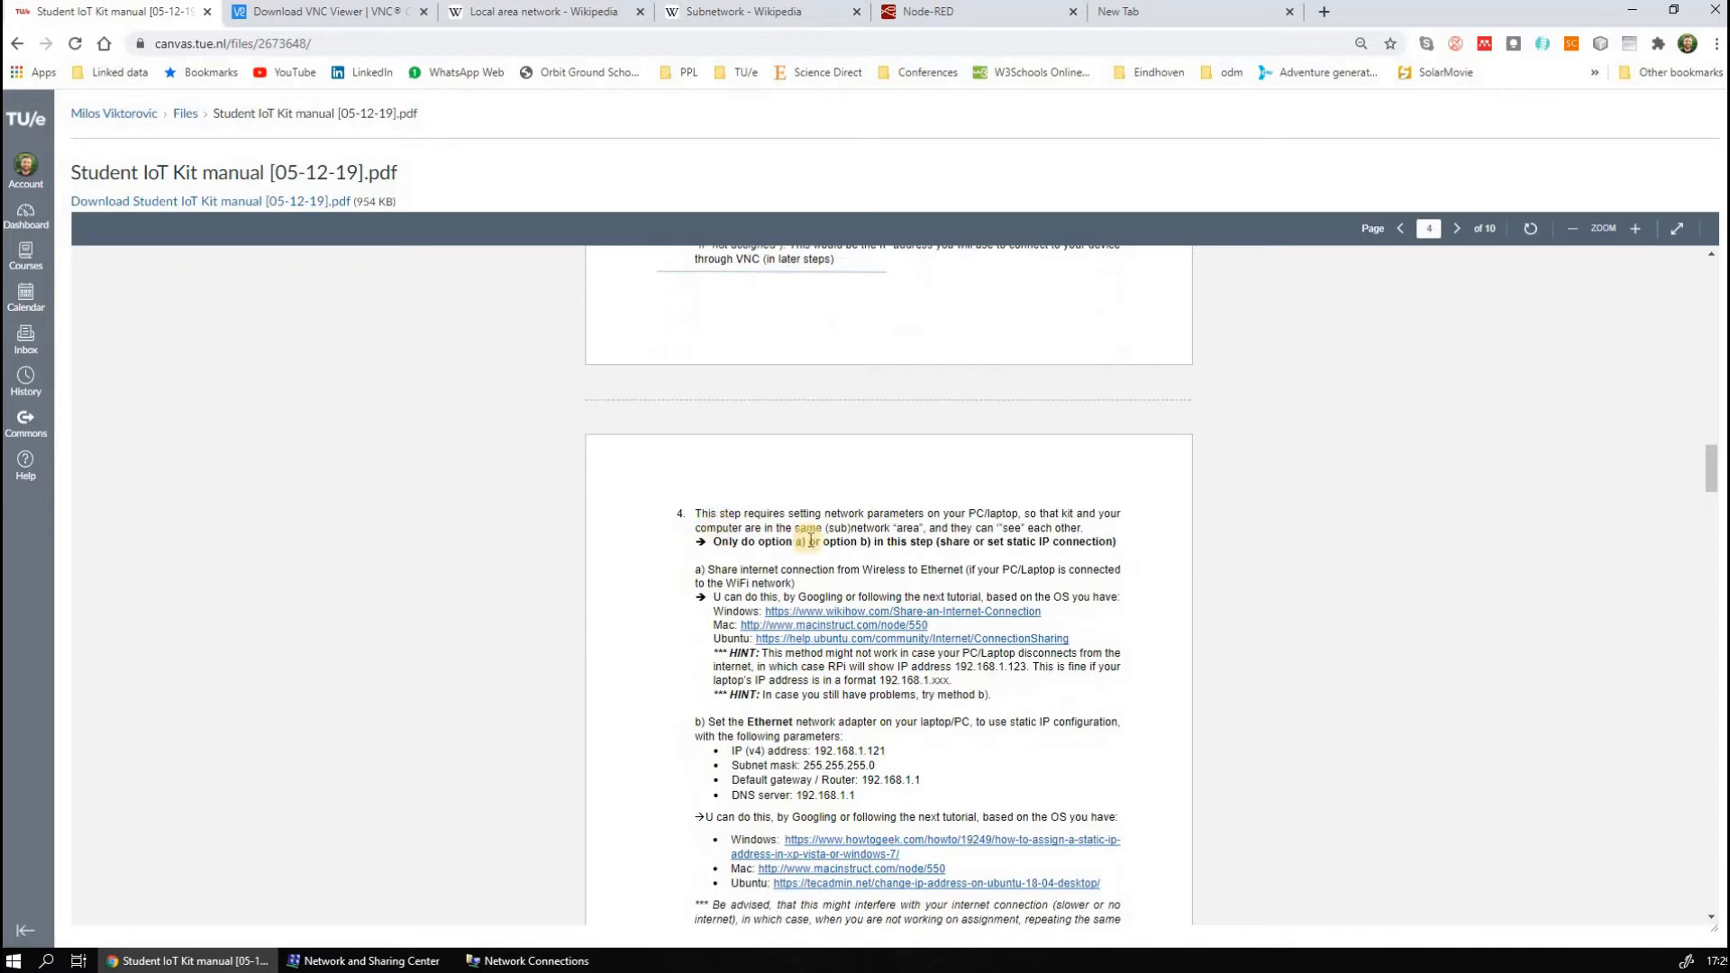
pyautogui.scroll(-1, 867, 576)
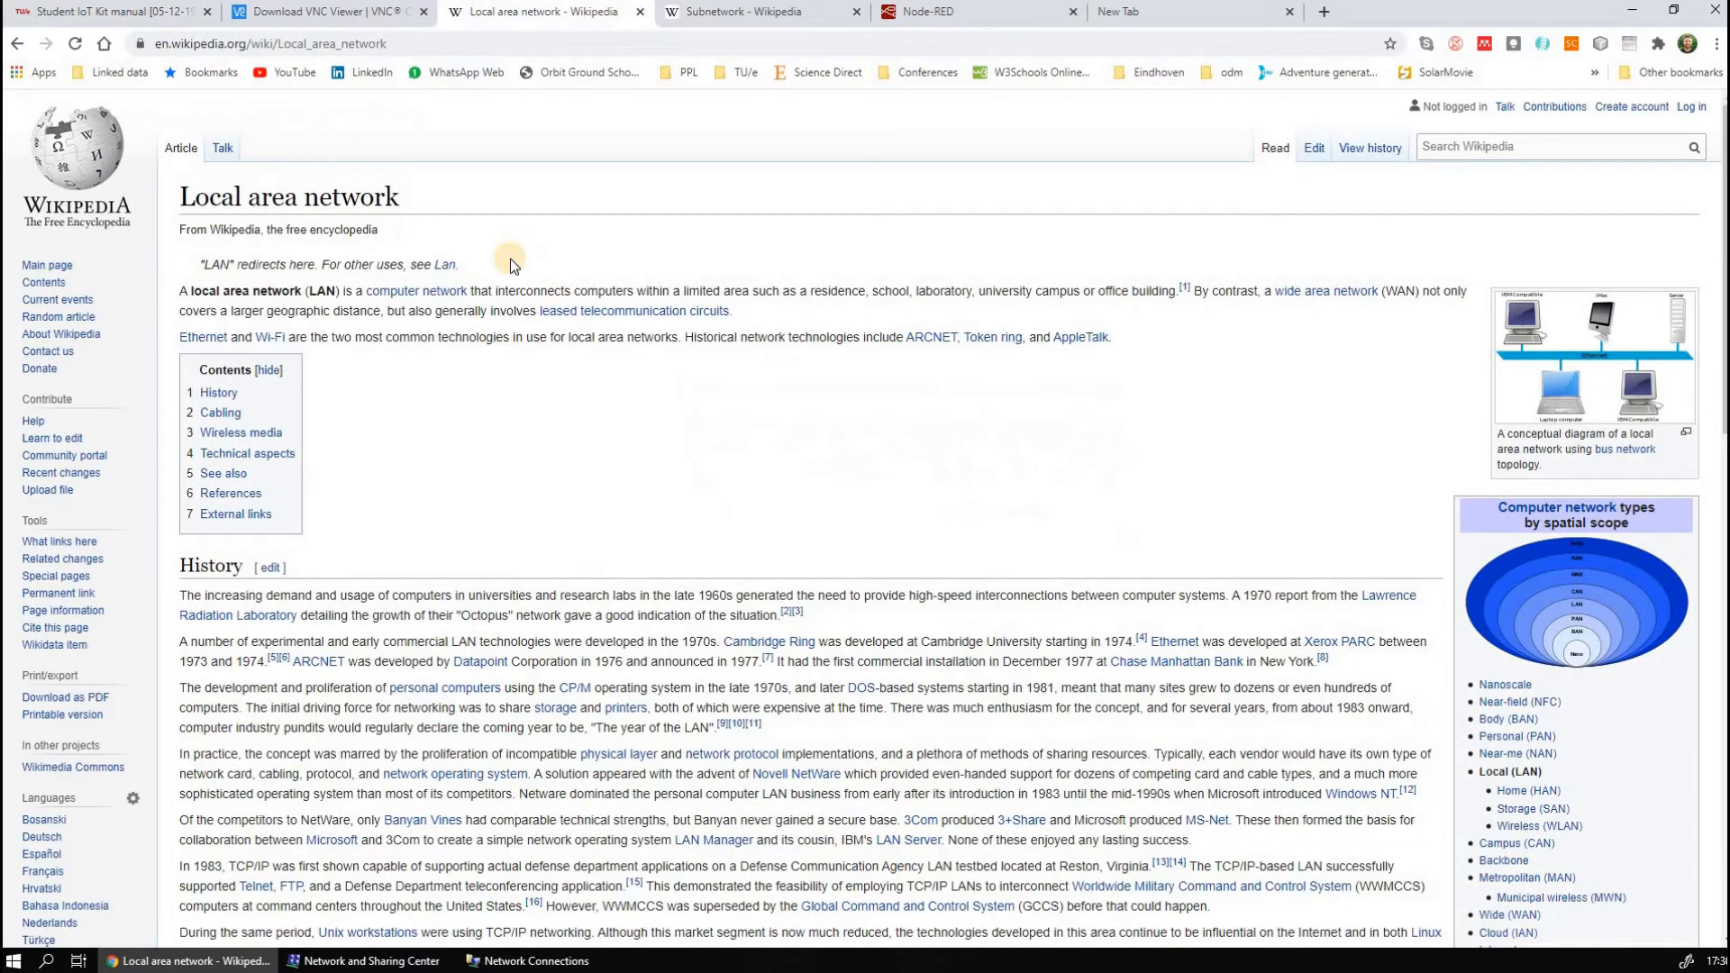
# View the Wikipedia articles on subnetworks and local area networks, and minimize the browser
pyautogui.click(744, 13)
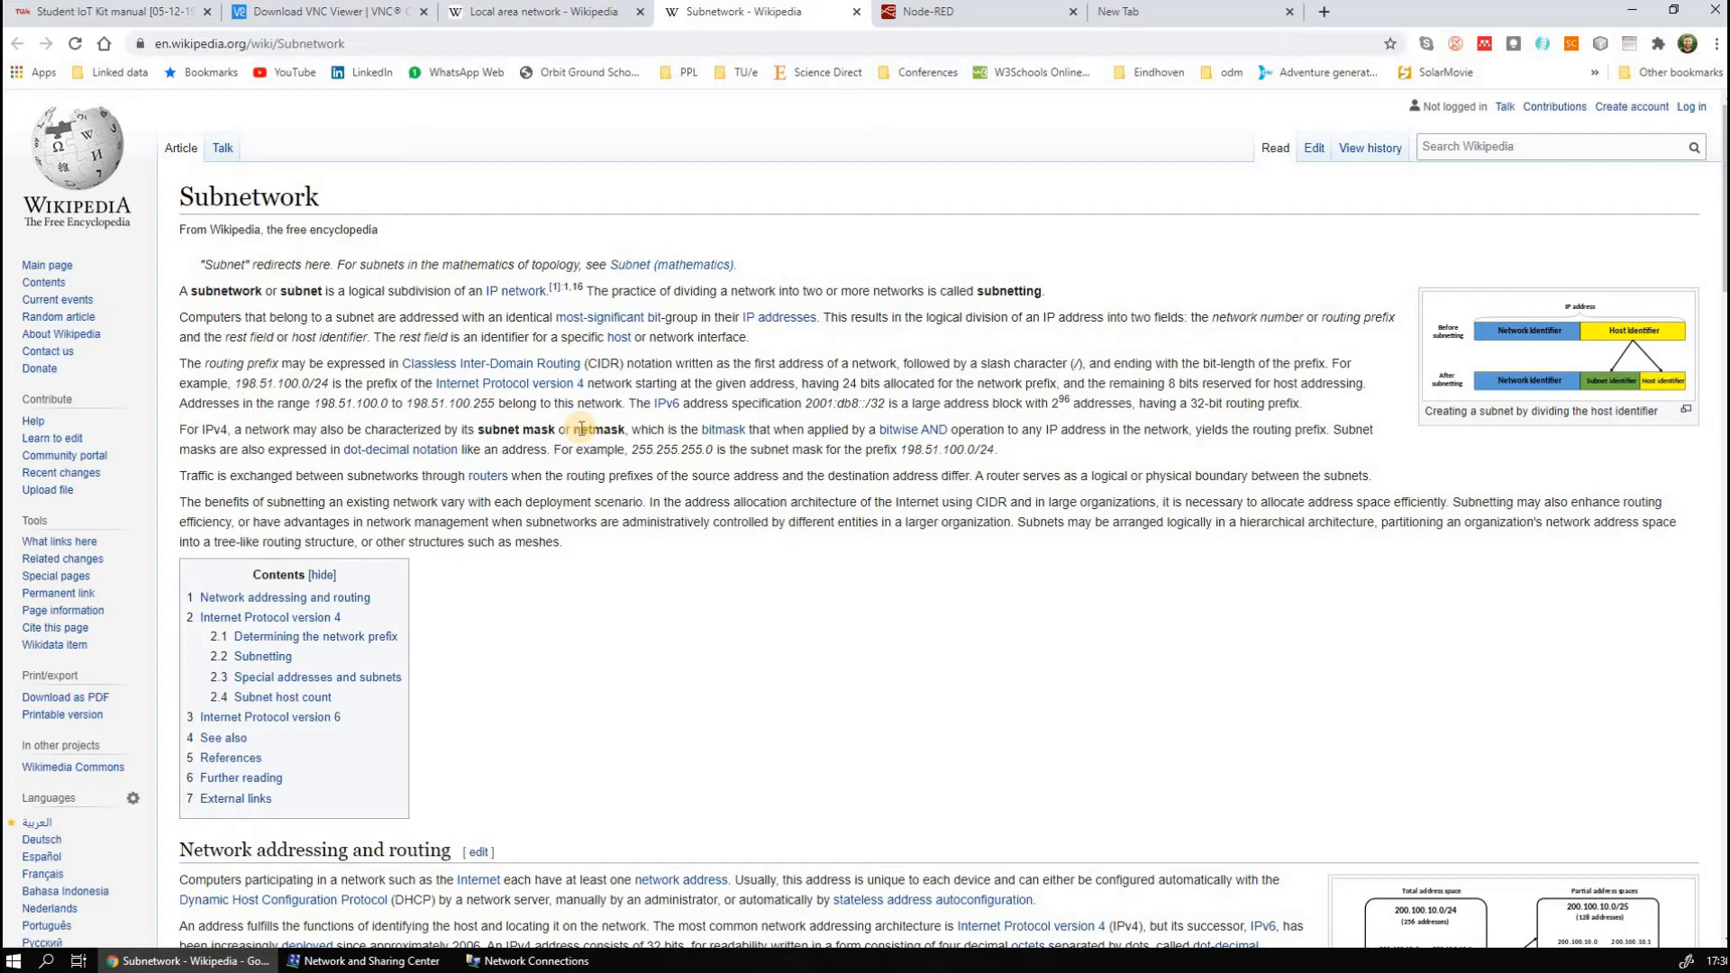
pyautogui.click(590, 12)
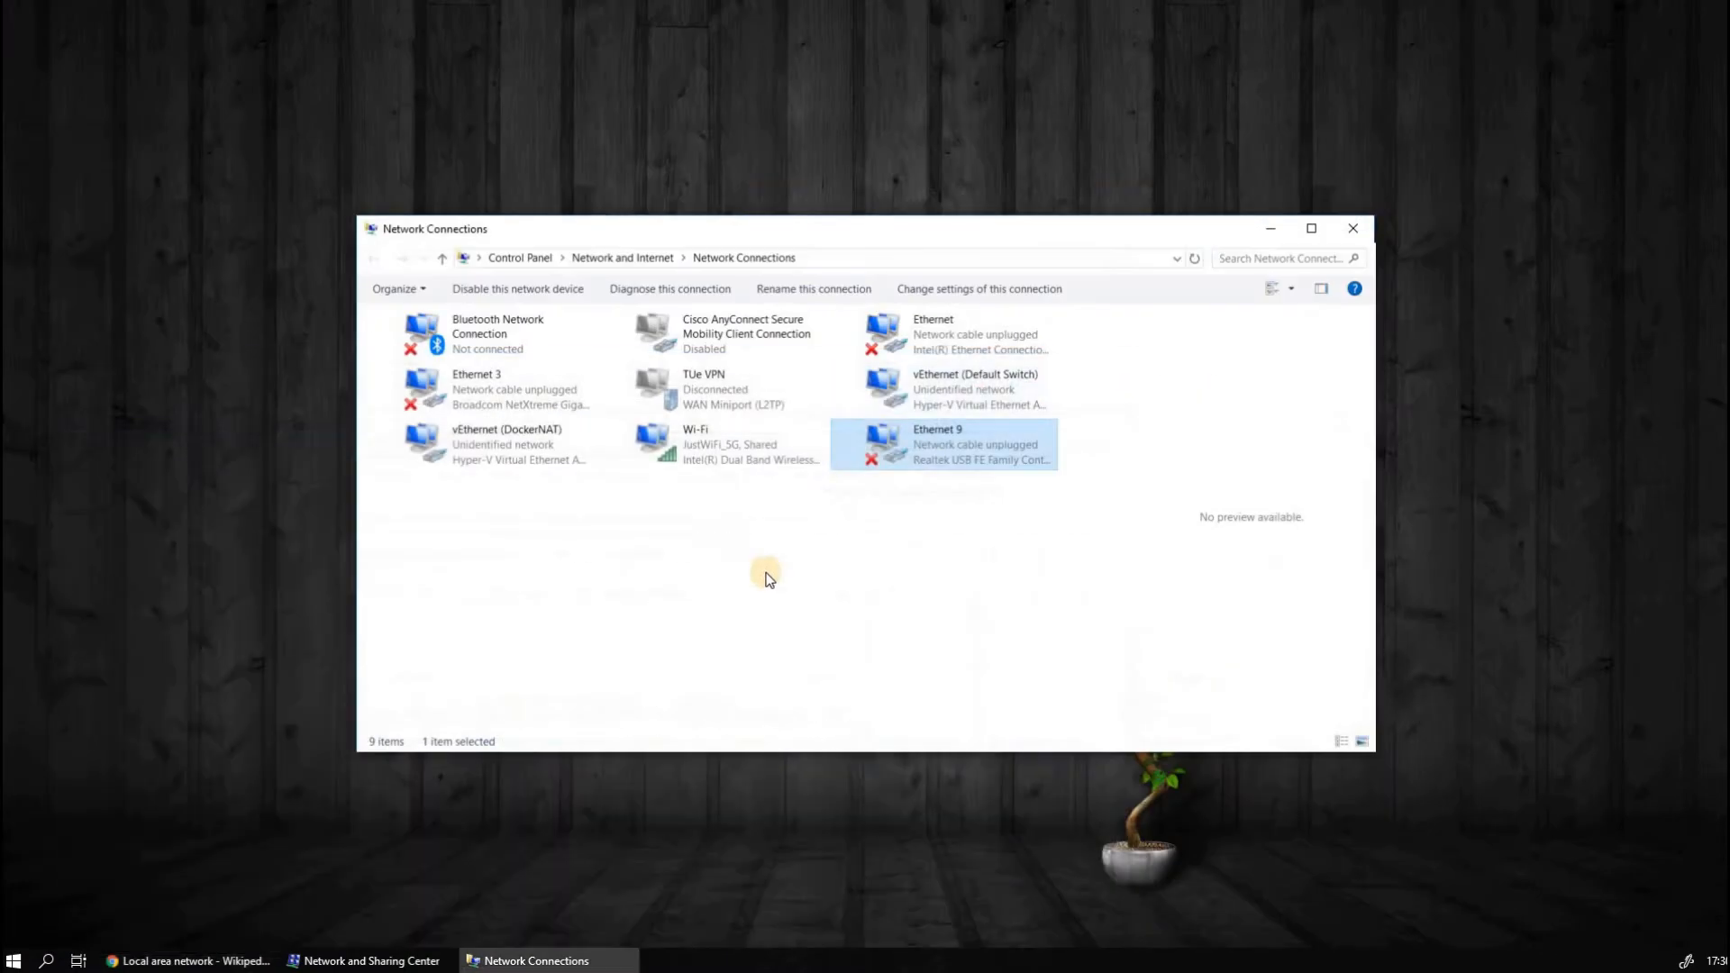
pyautogui.click(1641, 9)
# Highlight the static IP parameters under option b) in the kit manual and return to the Network Connections window
pyautogui.rightClick(930, 444)
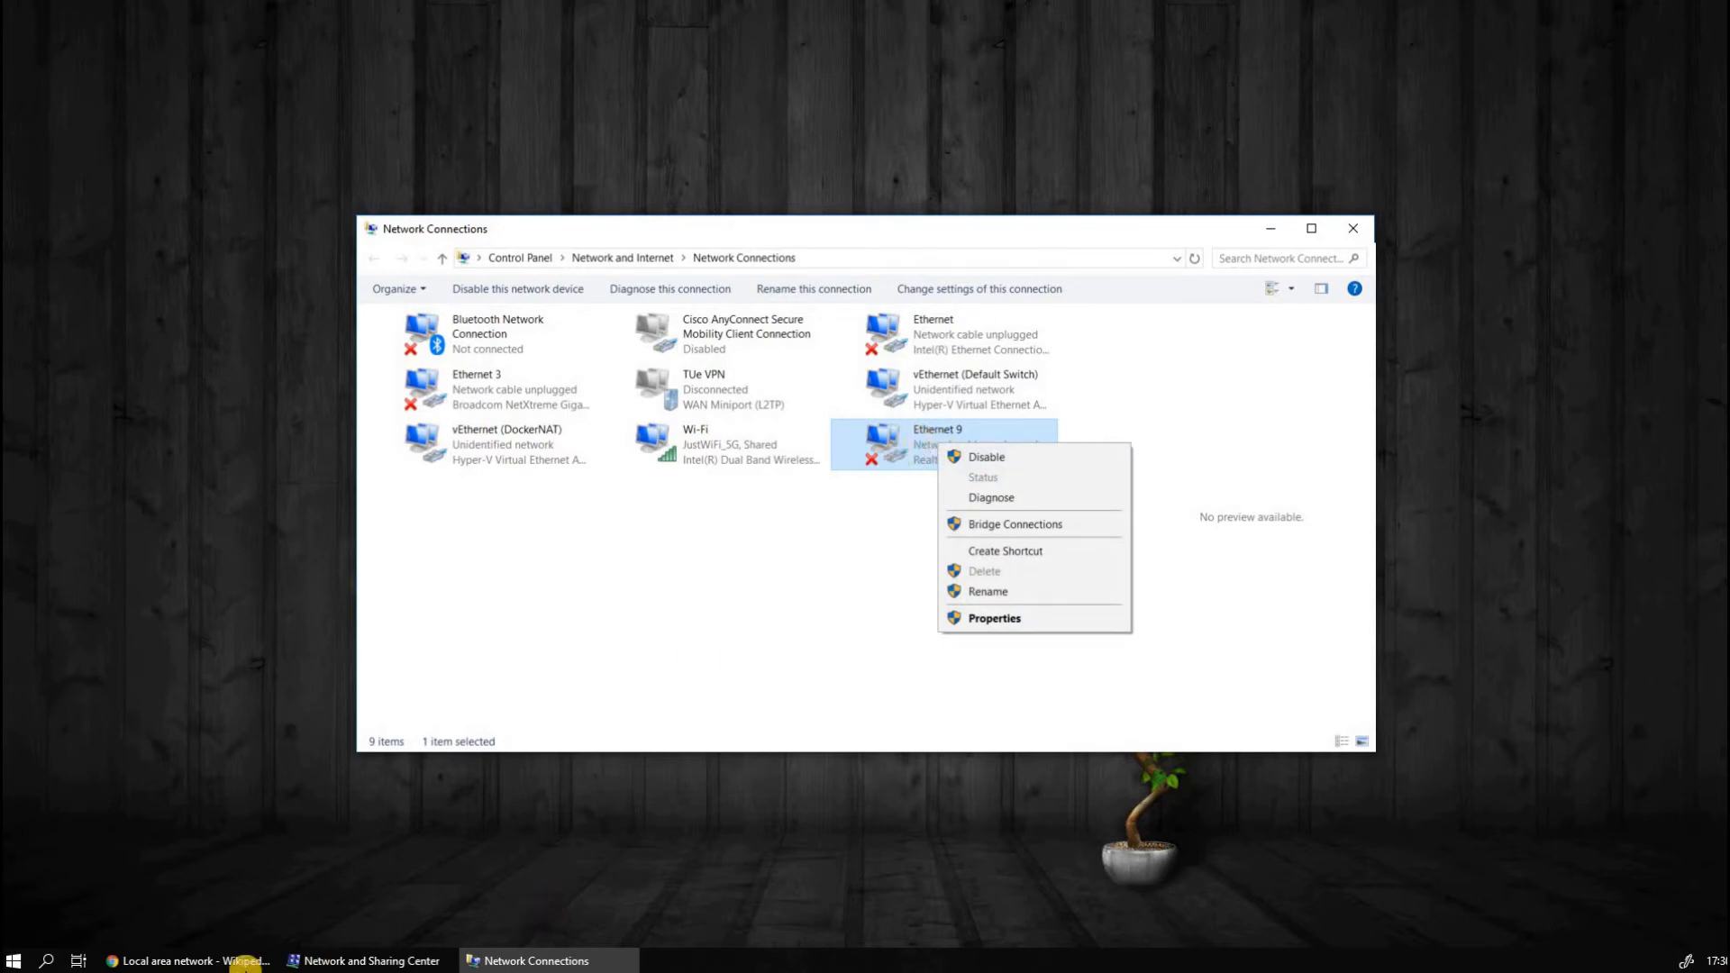
pyautogui.click(242, 960)
pyautogui.click(108, 24)
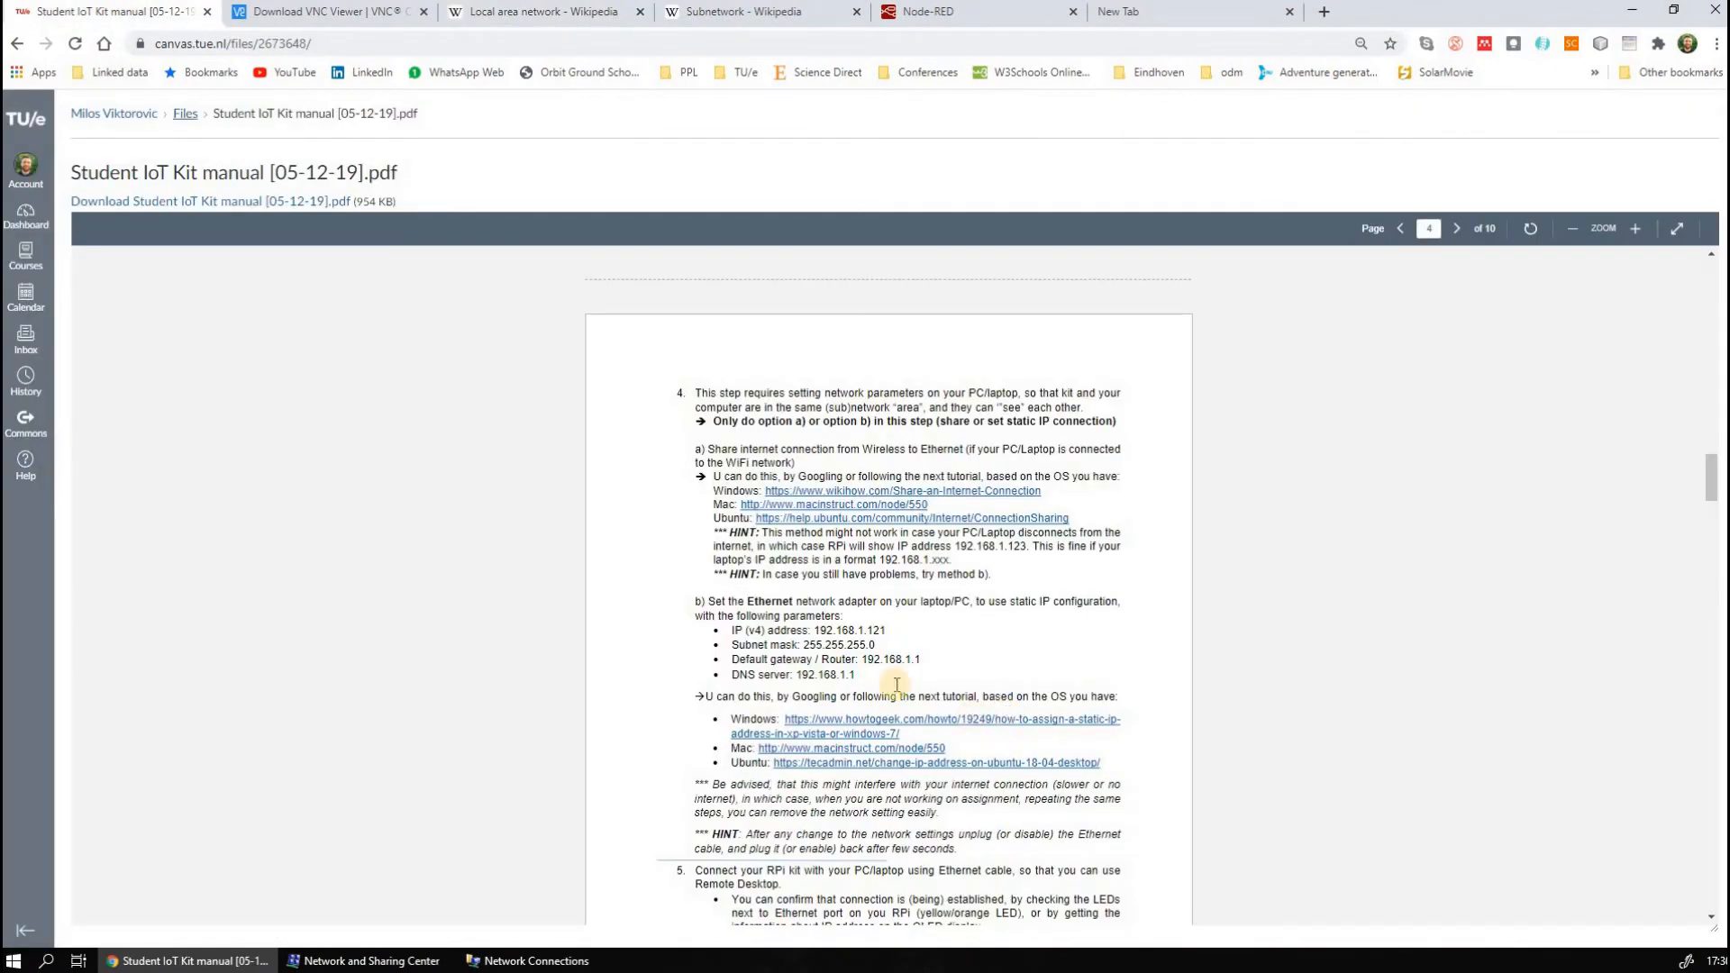
pyautogui.moveTo(731, 630); pyautogui.dragTo(856, 678)
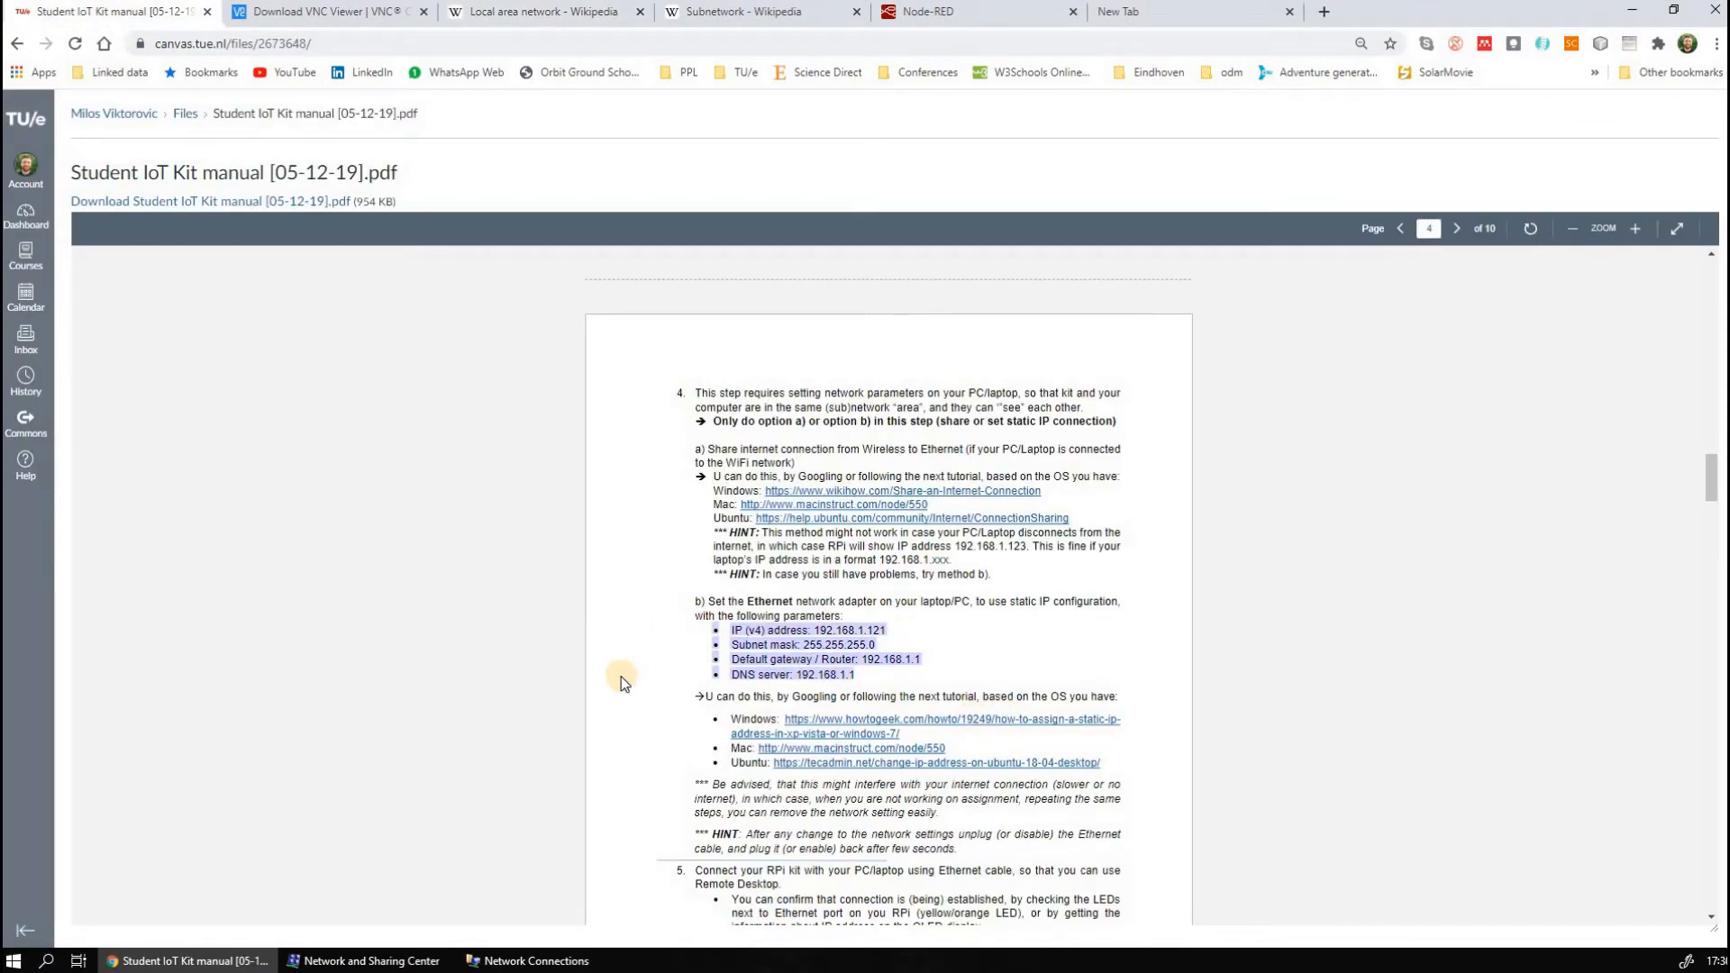
pyautogui.click(530, 960)
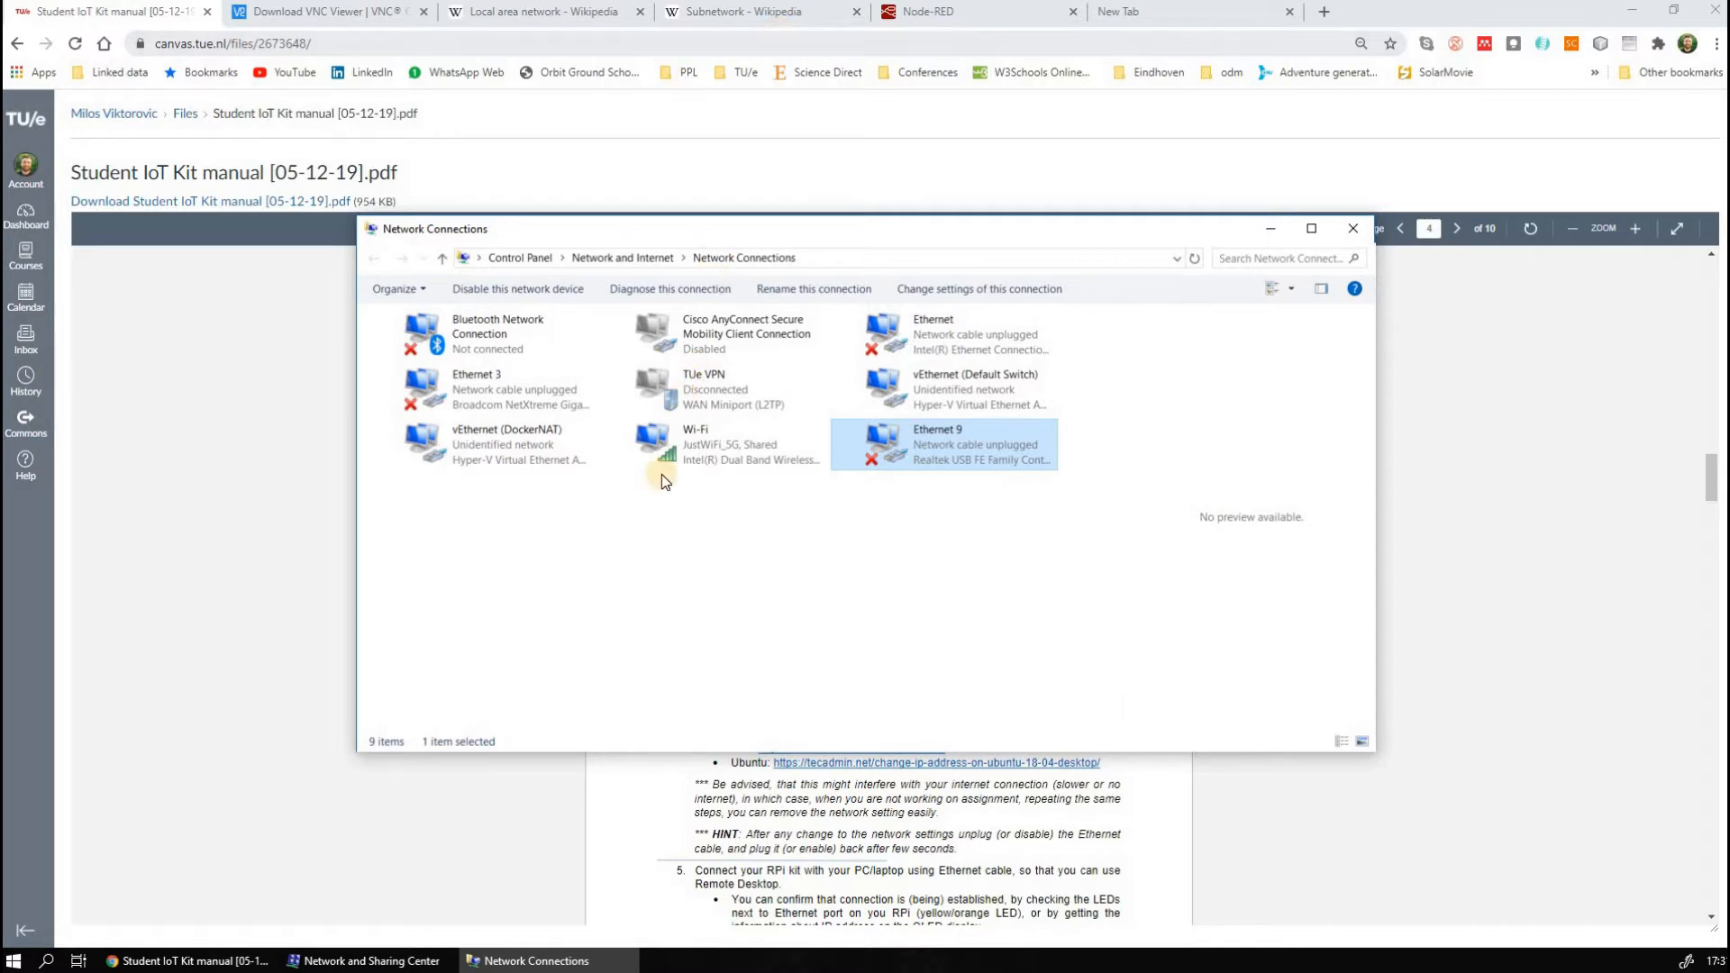
# Disable the Ethernet 3 adapter and enable it again
pyautogui.rightClick(692, 436)
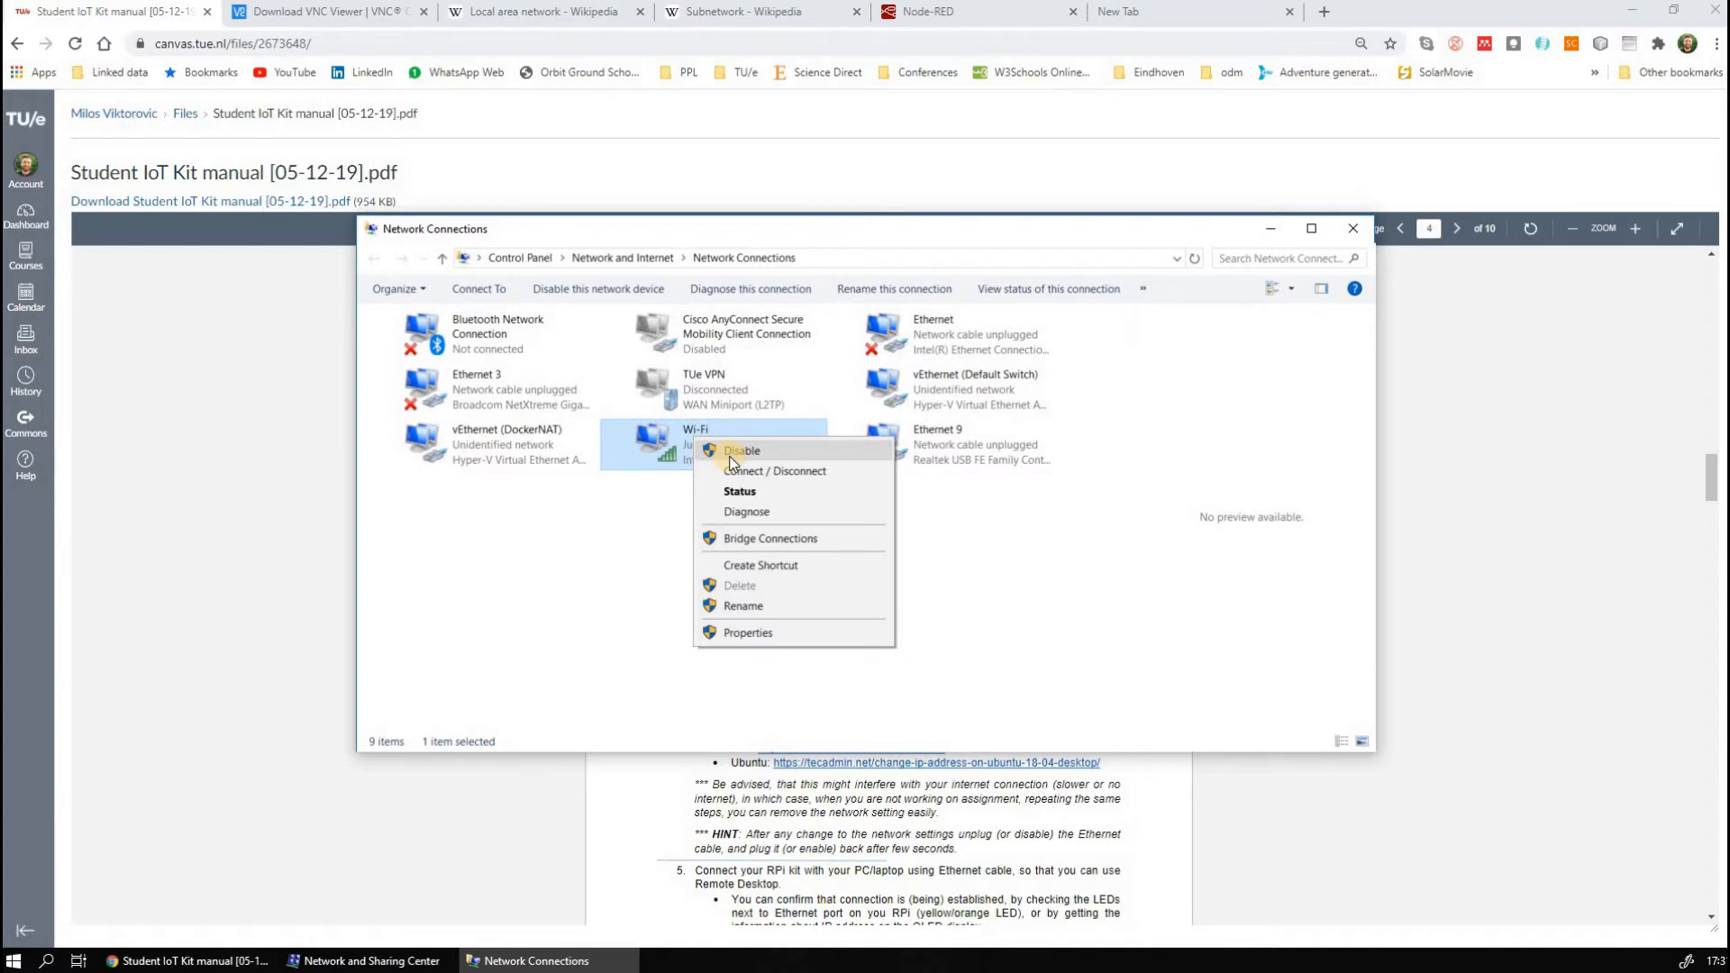
pyautogui.click(563, 455)
pyautogui.rightClick(510, 411)
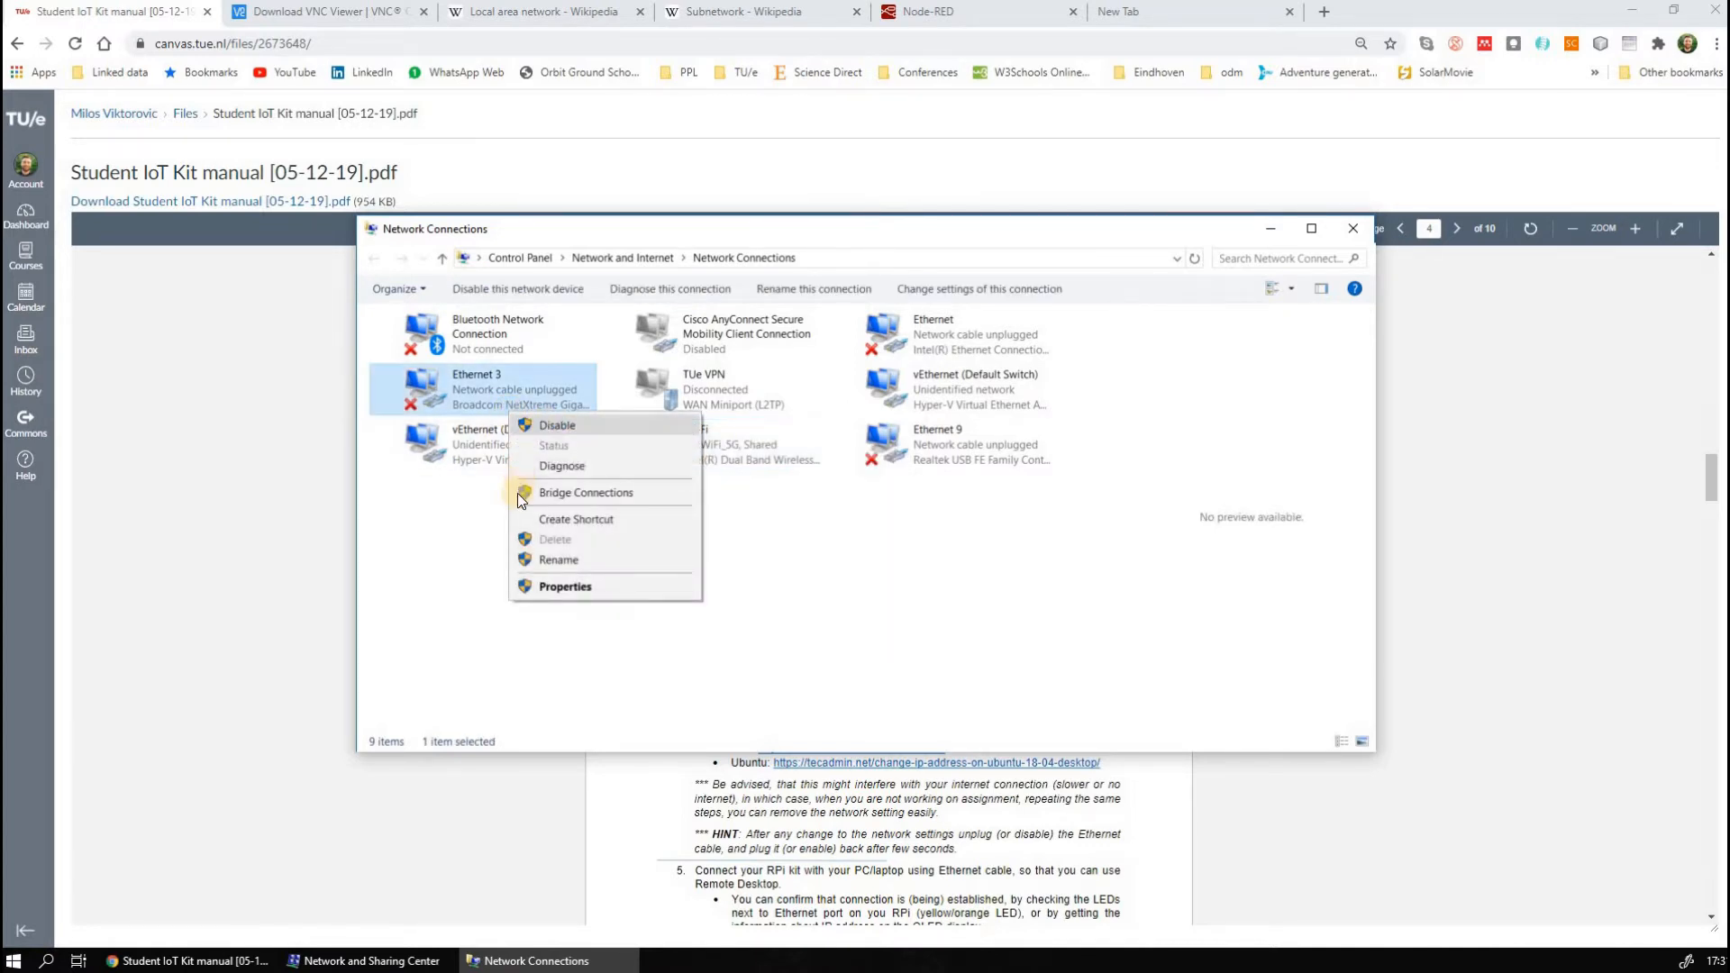
pyautogui.click(524, 434)
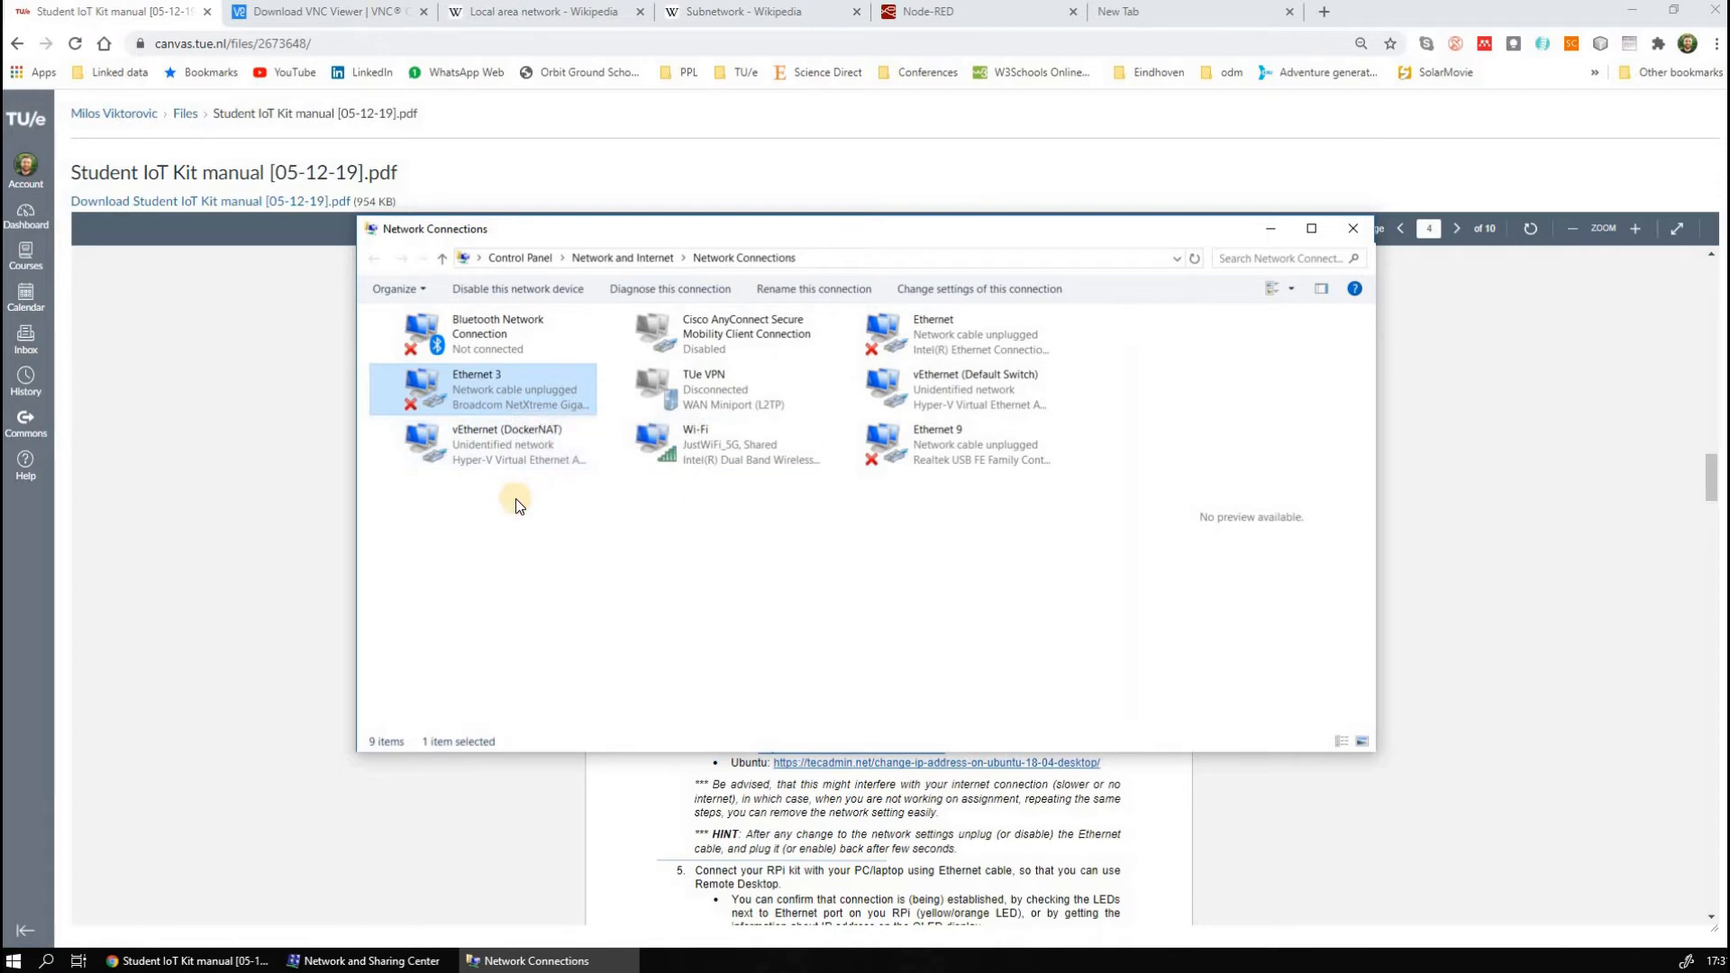
pyautogui.rightClick(510, 391)
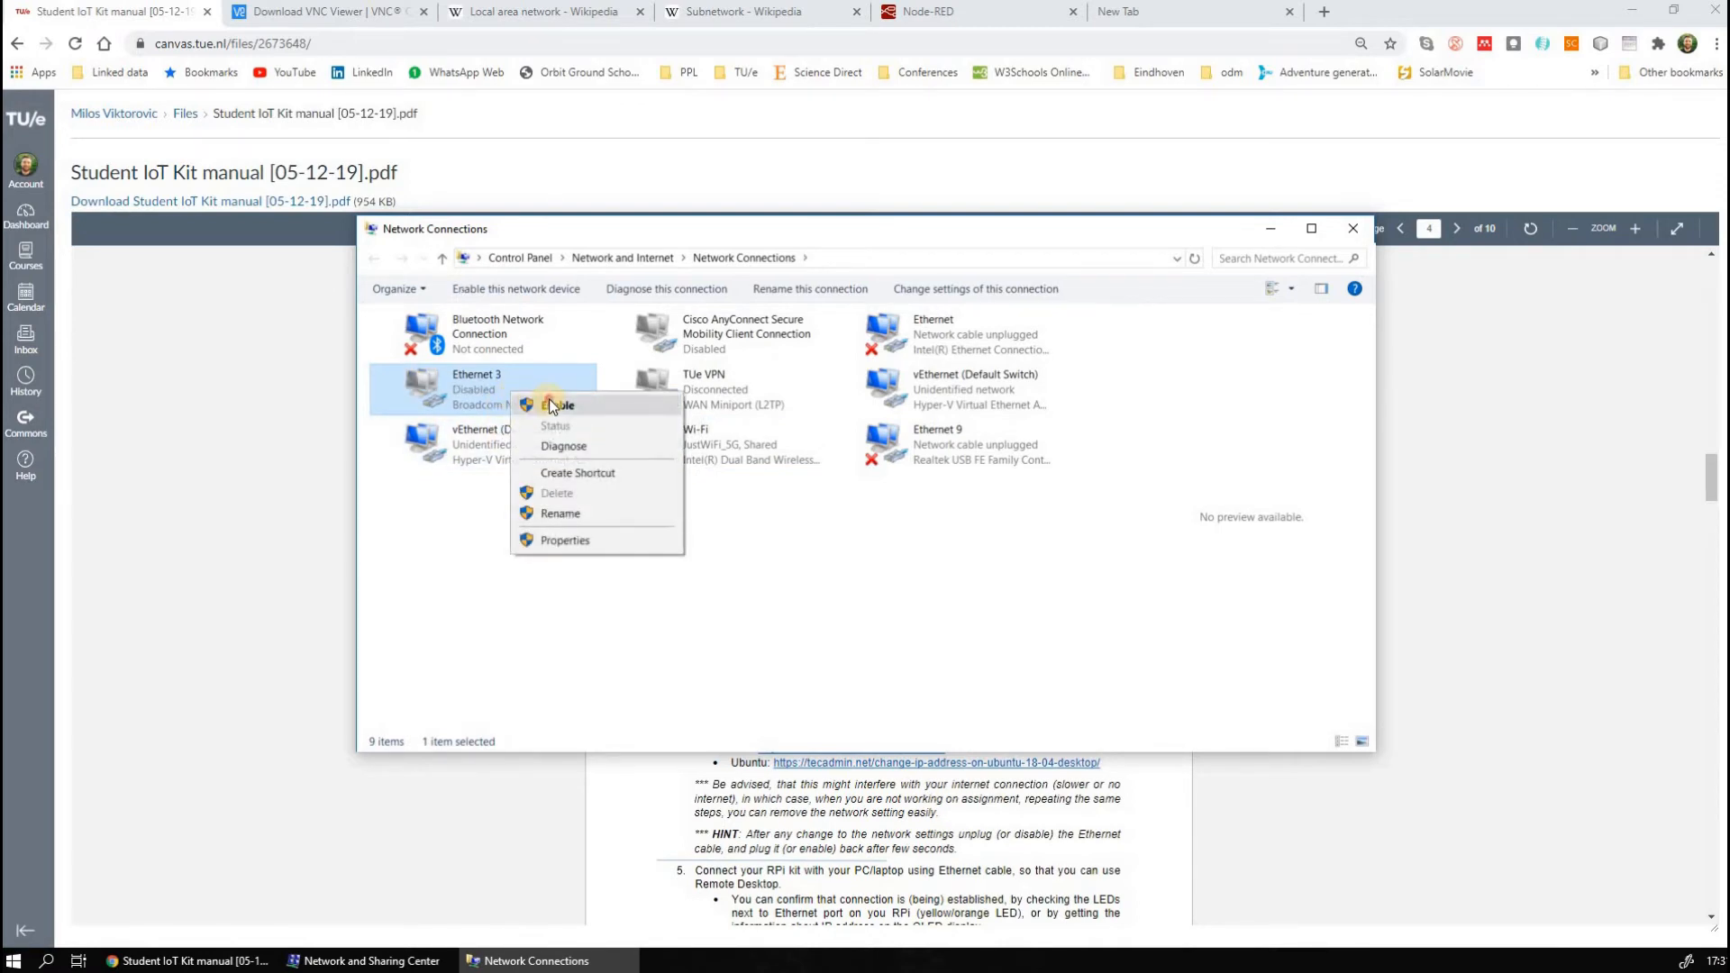
pyautogui.click(550, 403)
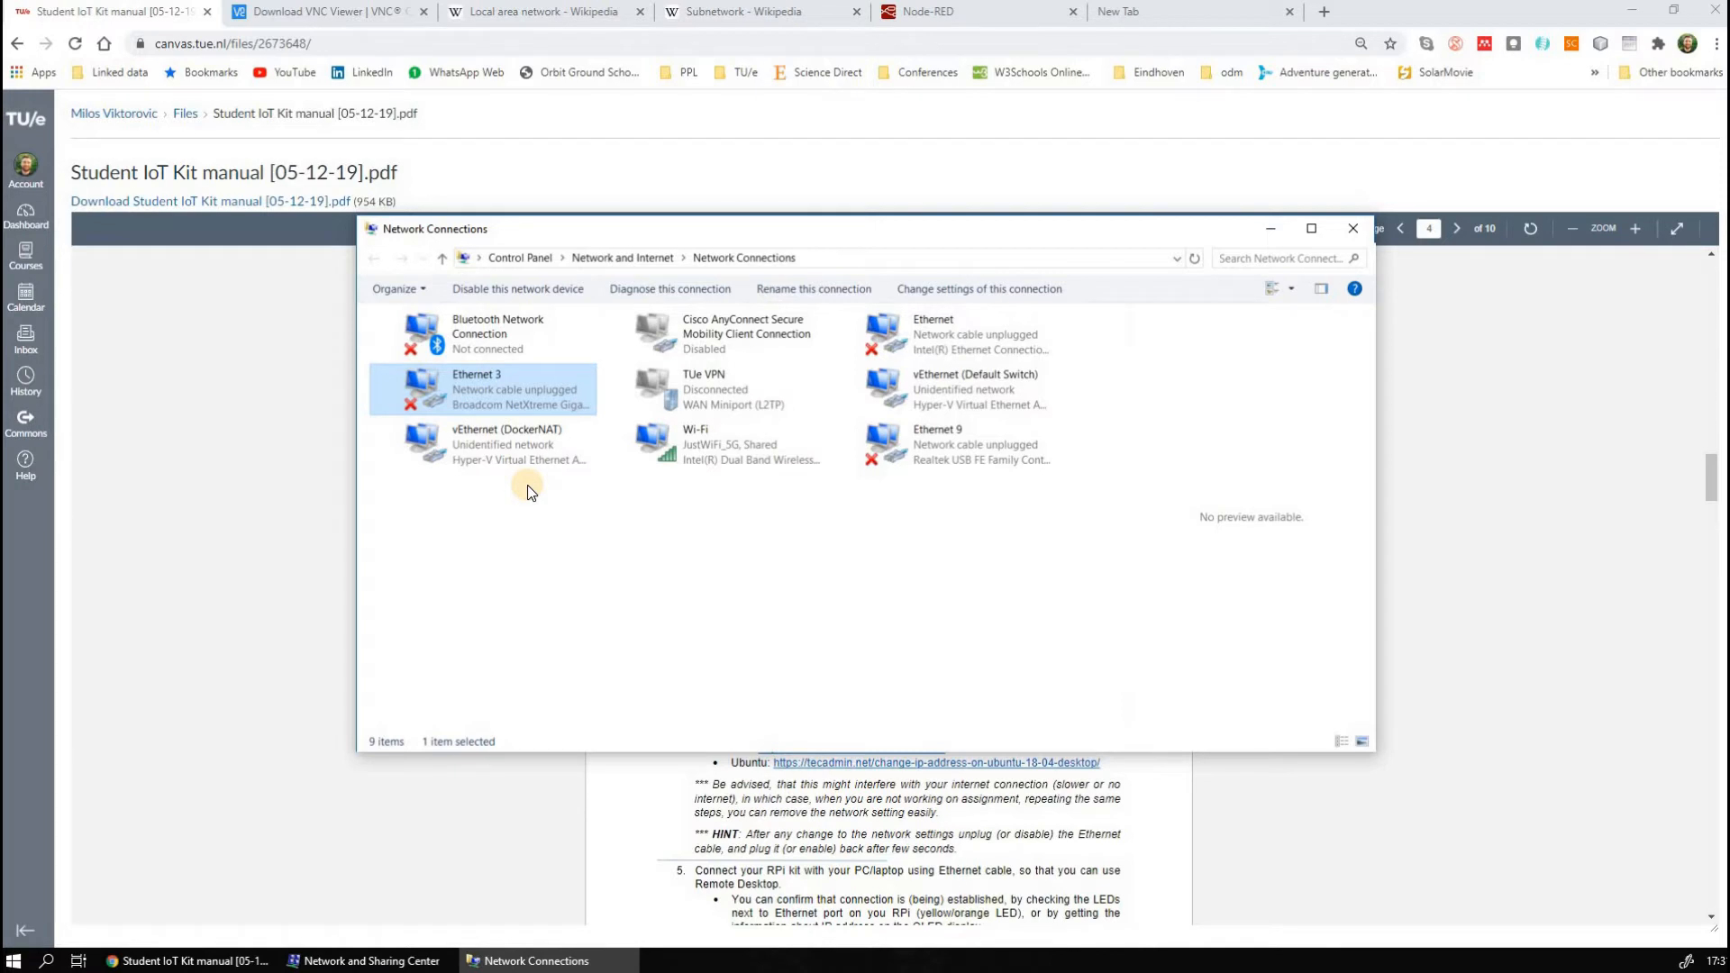
# Open the IPv4 properties of the Ethernet 9 adapter and choose to use a manually specified IP address
pyautogui.rightClick(973, 446)
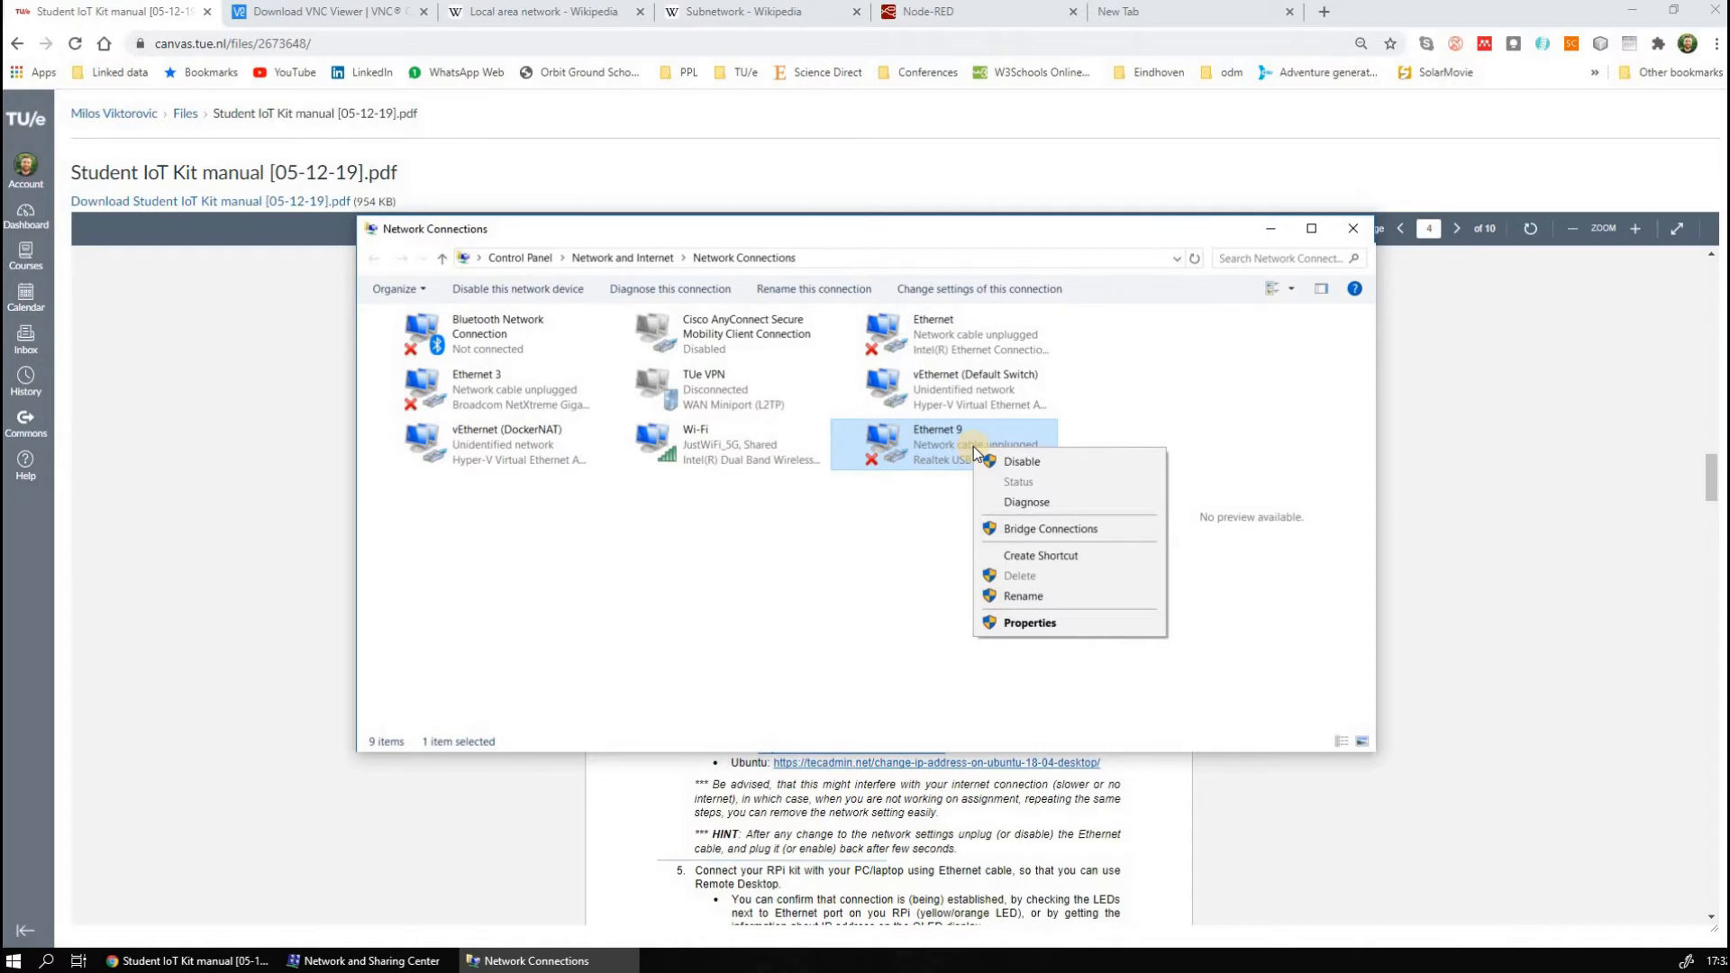
pyautogui.click(1024, 628)
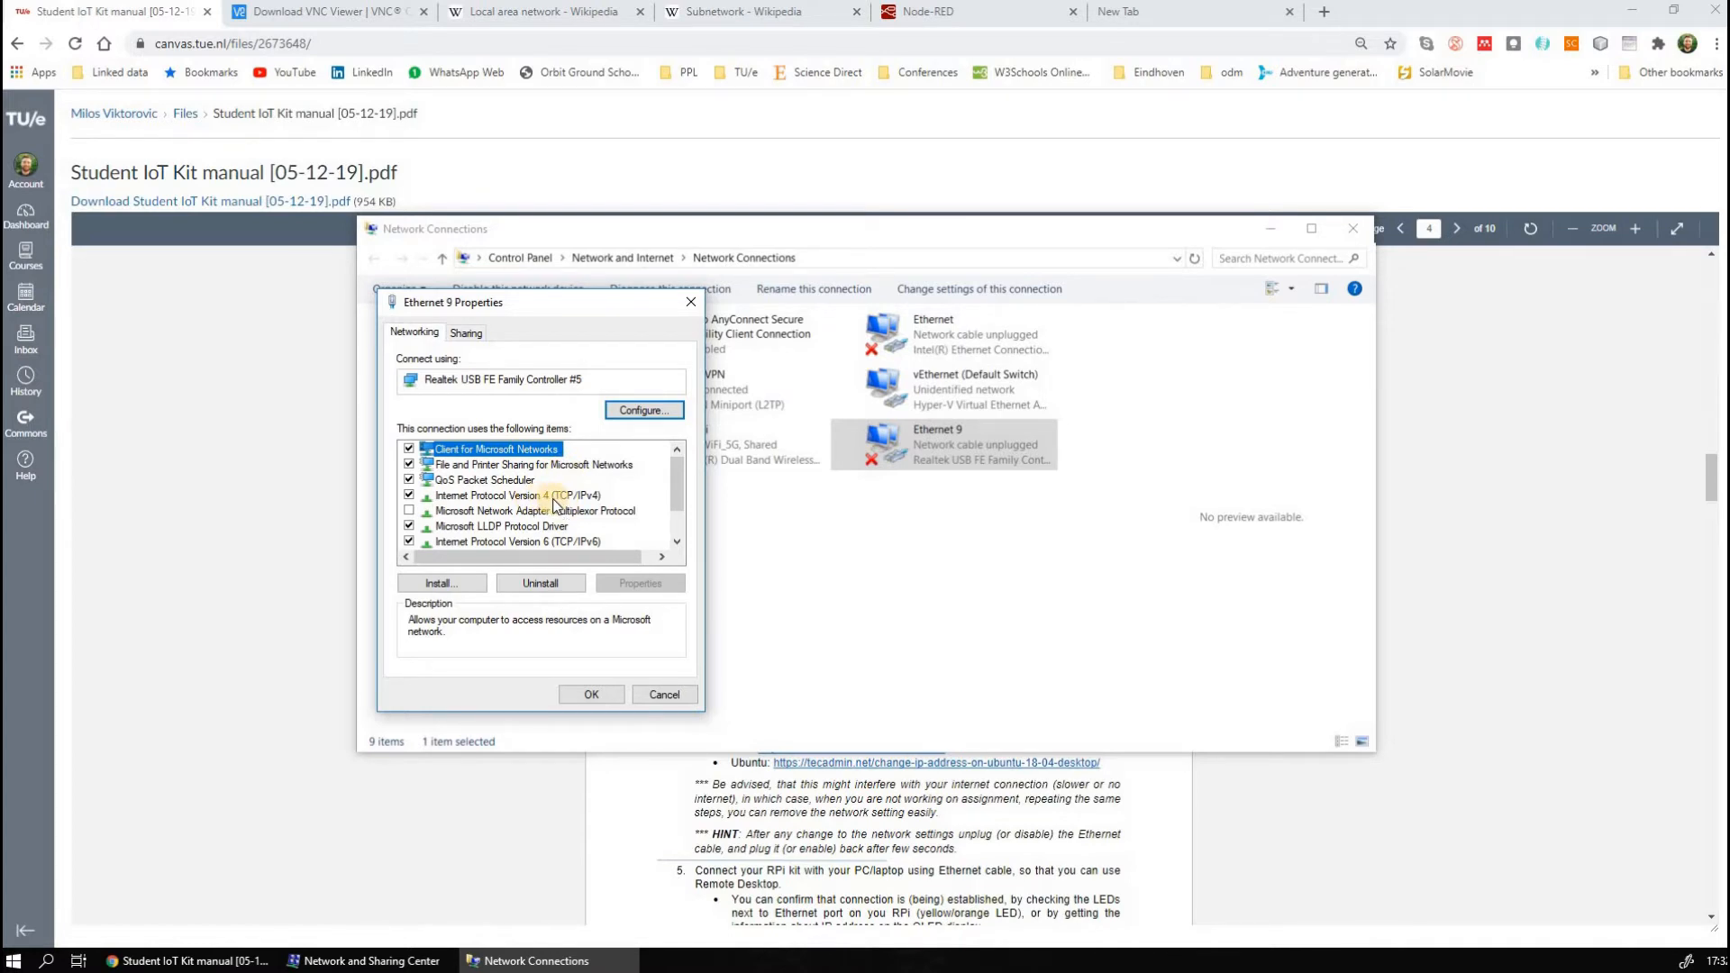
pyautogui.click(580, 497)
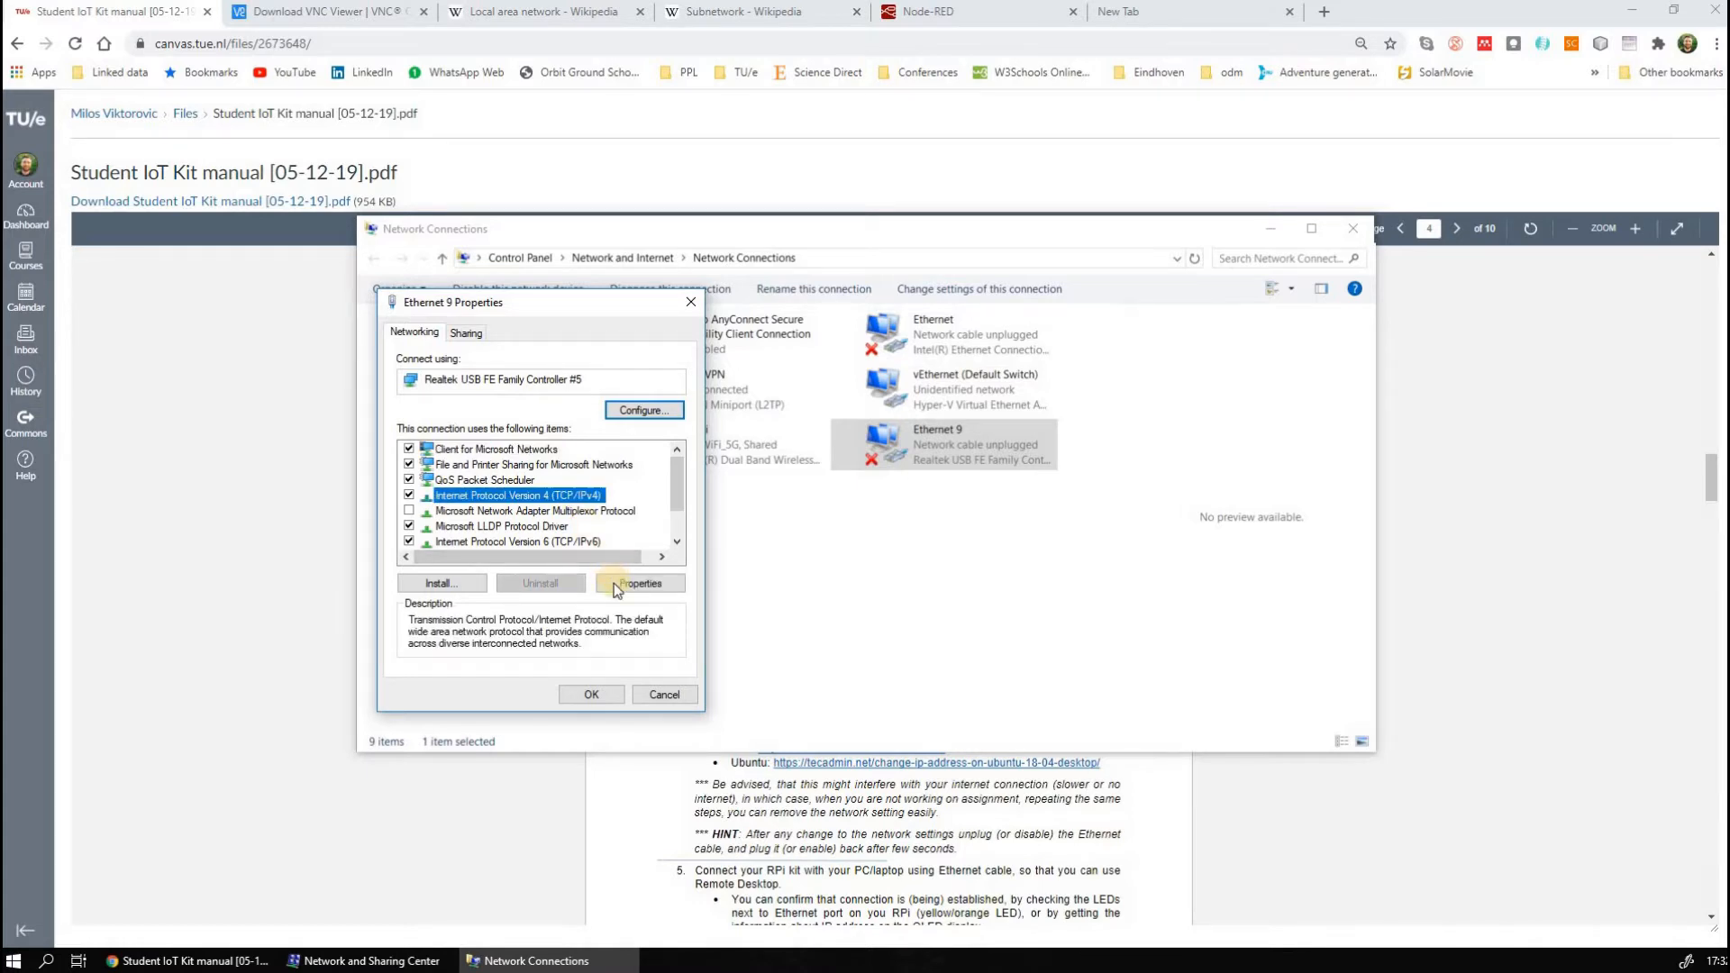
pyautogui.click(613, 581)
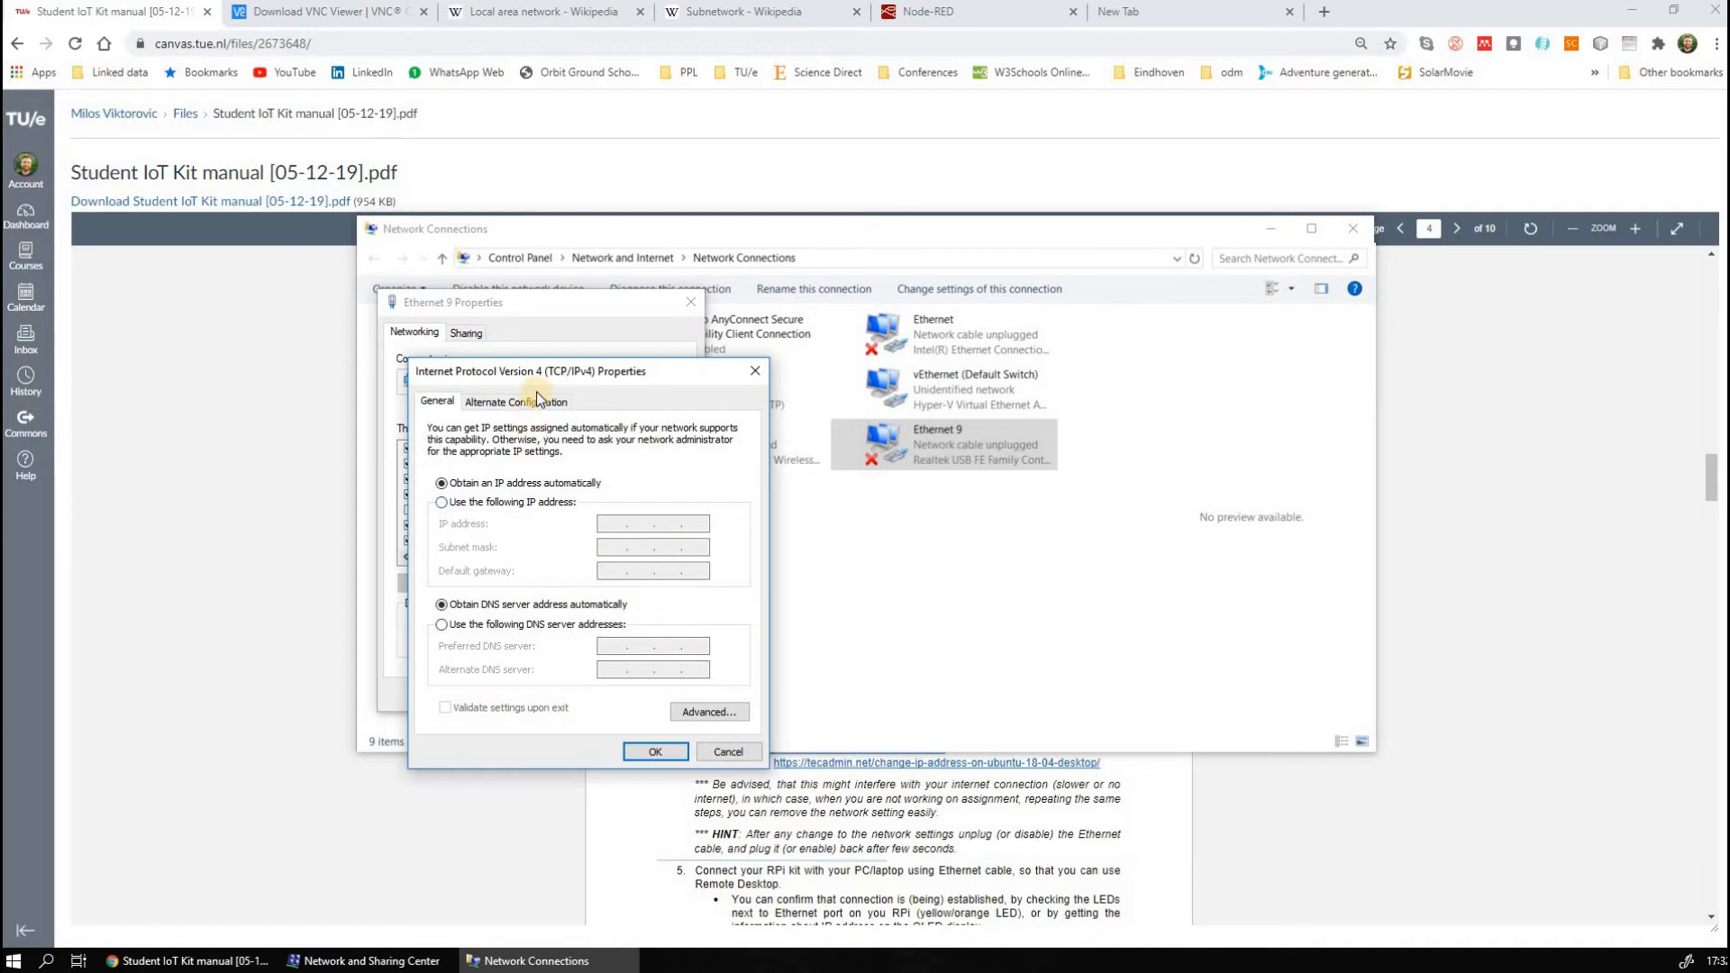
pyautogui.click(440, 504)
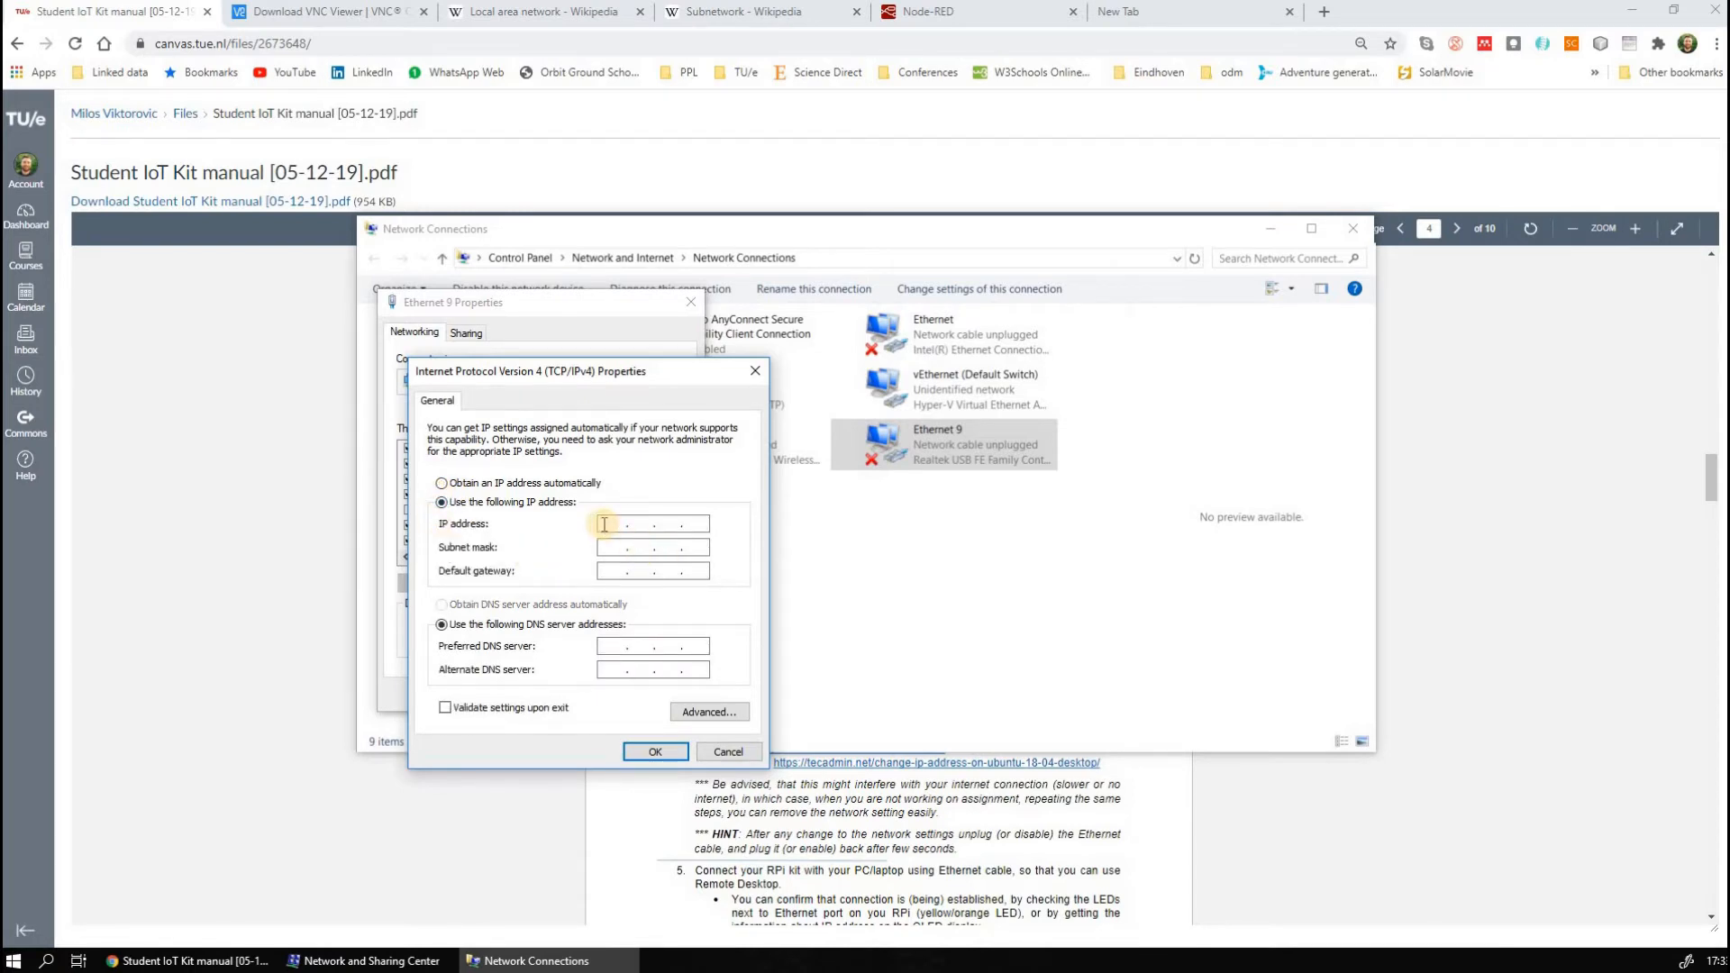
# Set the IP address to 192.168.1.121 with the default subnet mask, checking the address against option b) in the kit manual
pyautogui.click(602, 870)
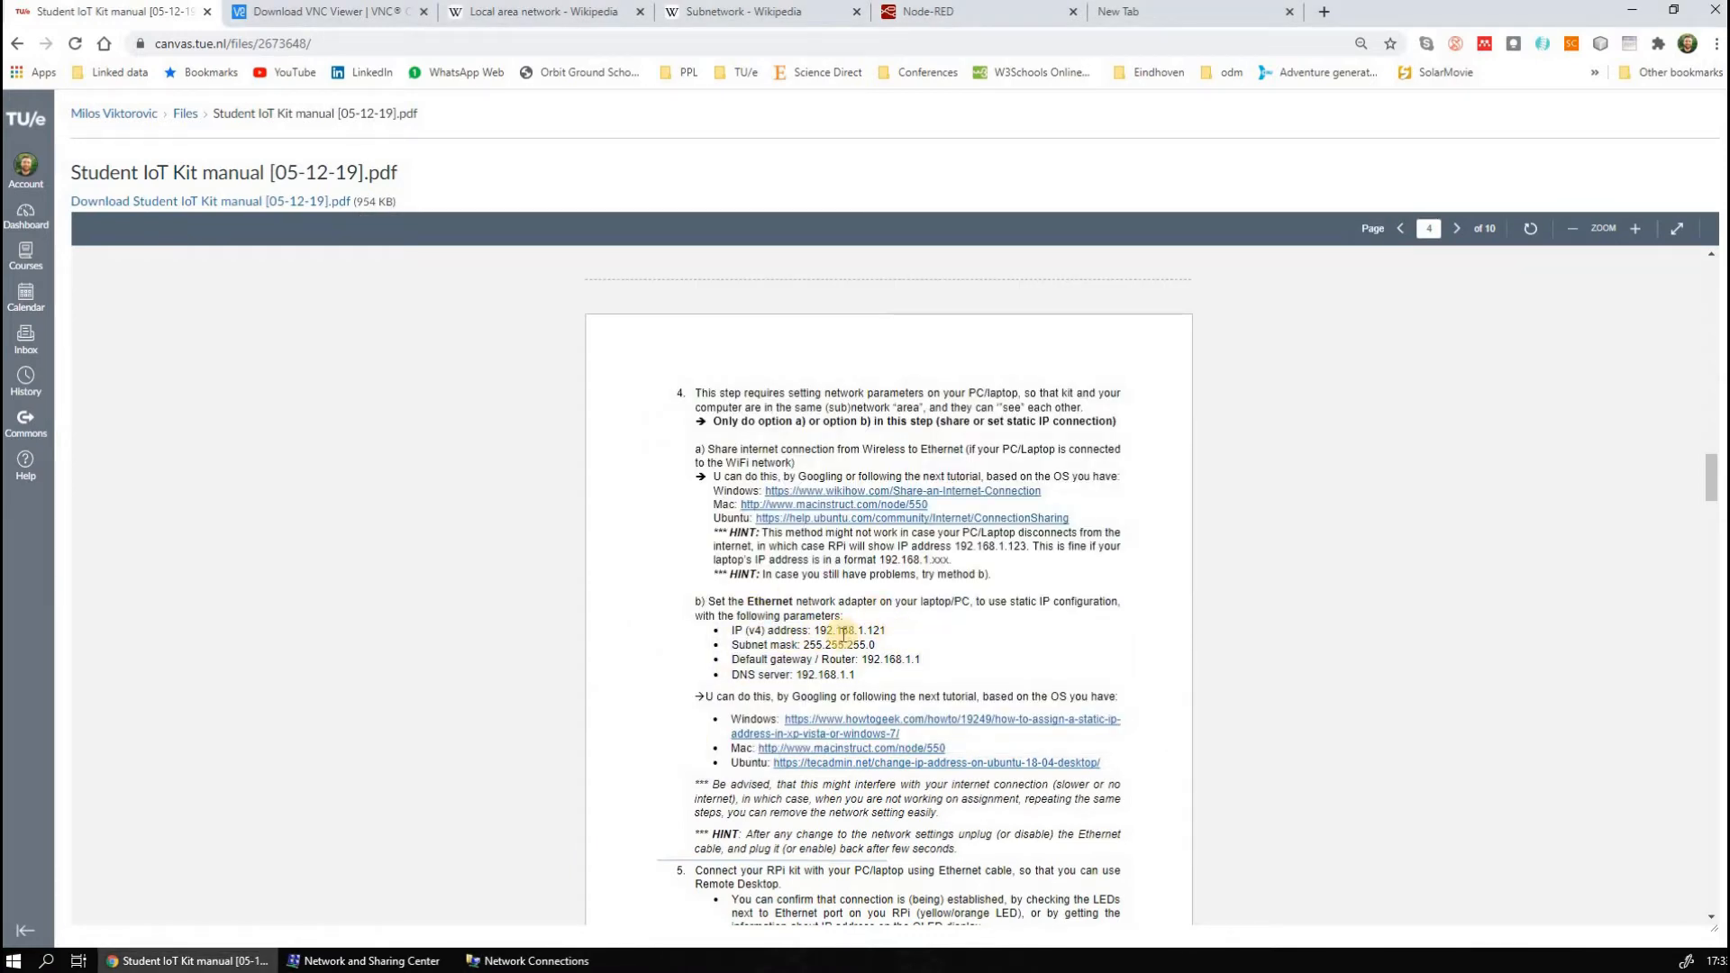
pyautogui.click(538, 960)
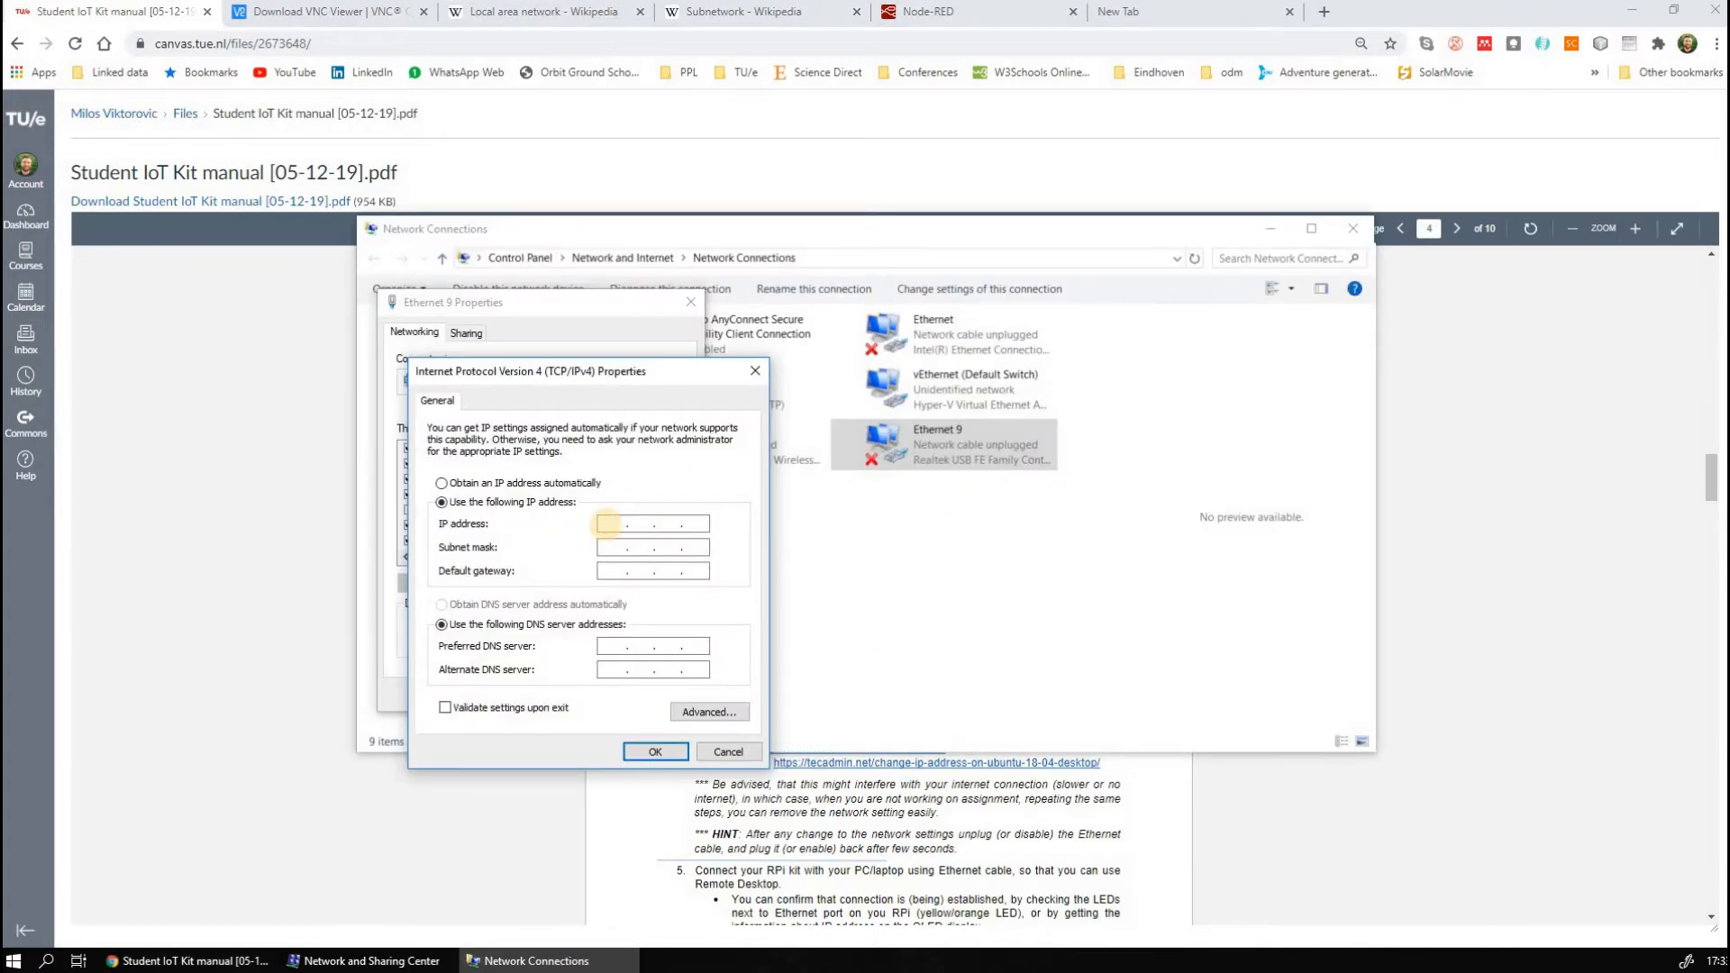
pyautogui.write('192 . 168 . 1 .')
pyautogui.press('Tab')
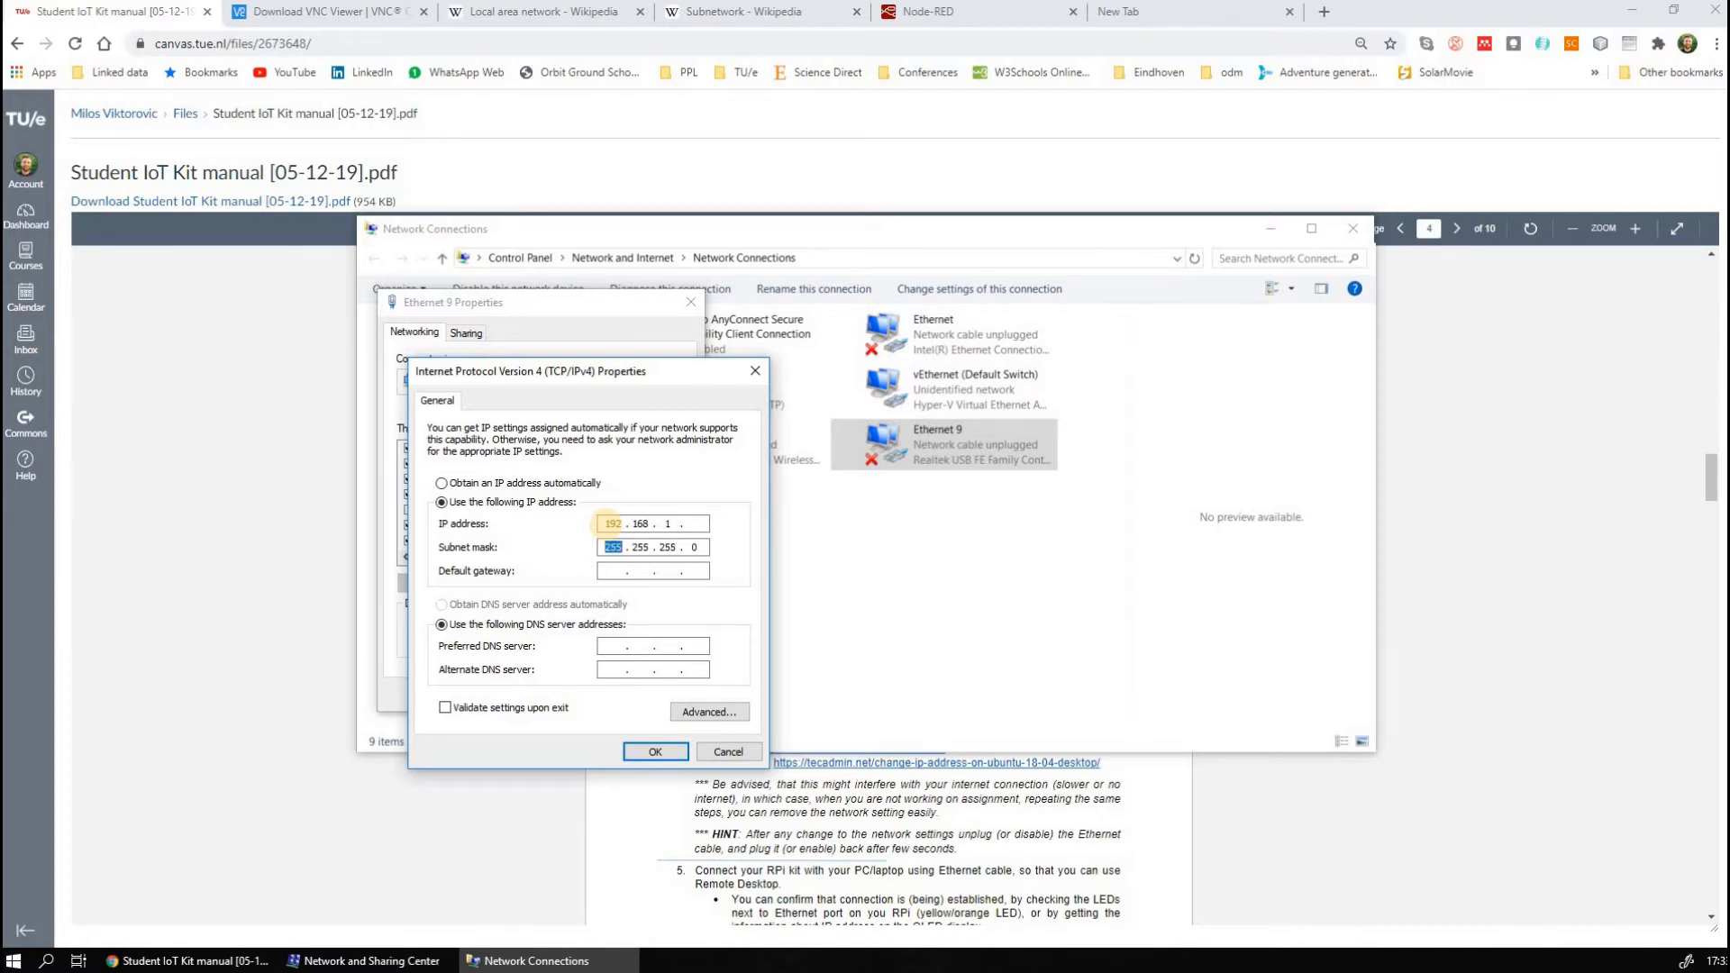
pyautogui.click(699, 521)
pyautogui.write('121')
pyautogui.click(567, 961)
pyautogui.moveTo(887, 631); pyautogui.dragTo(812, 629)
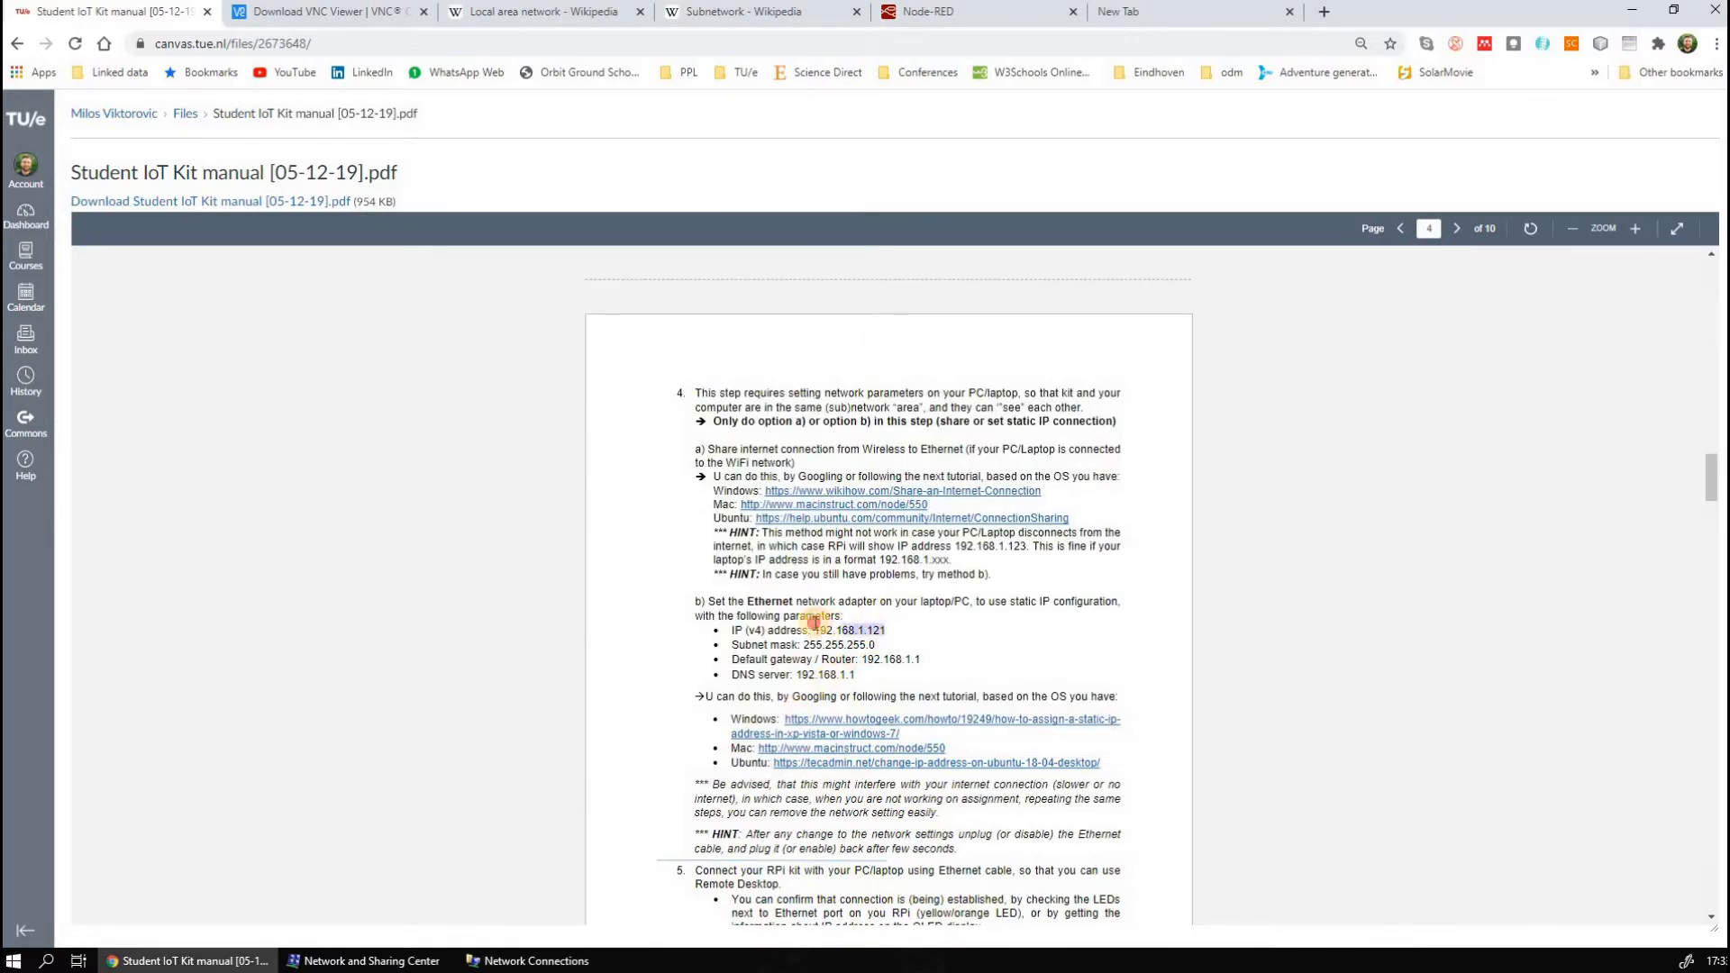
pyautogui.click(592, 962)
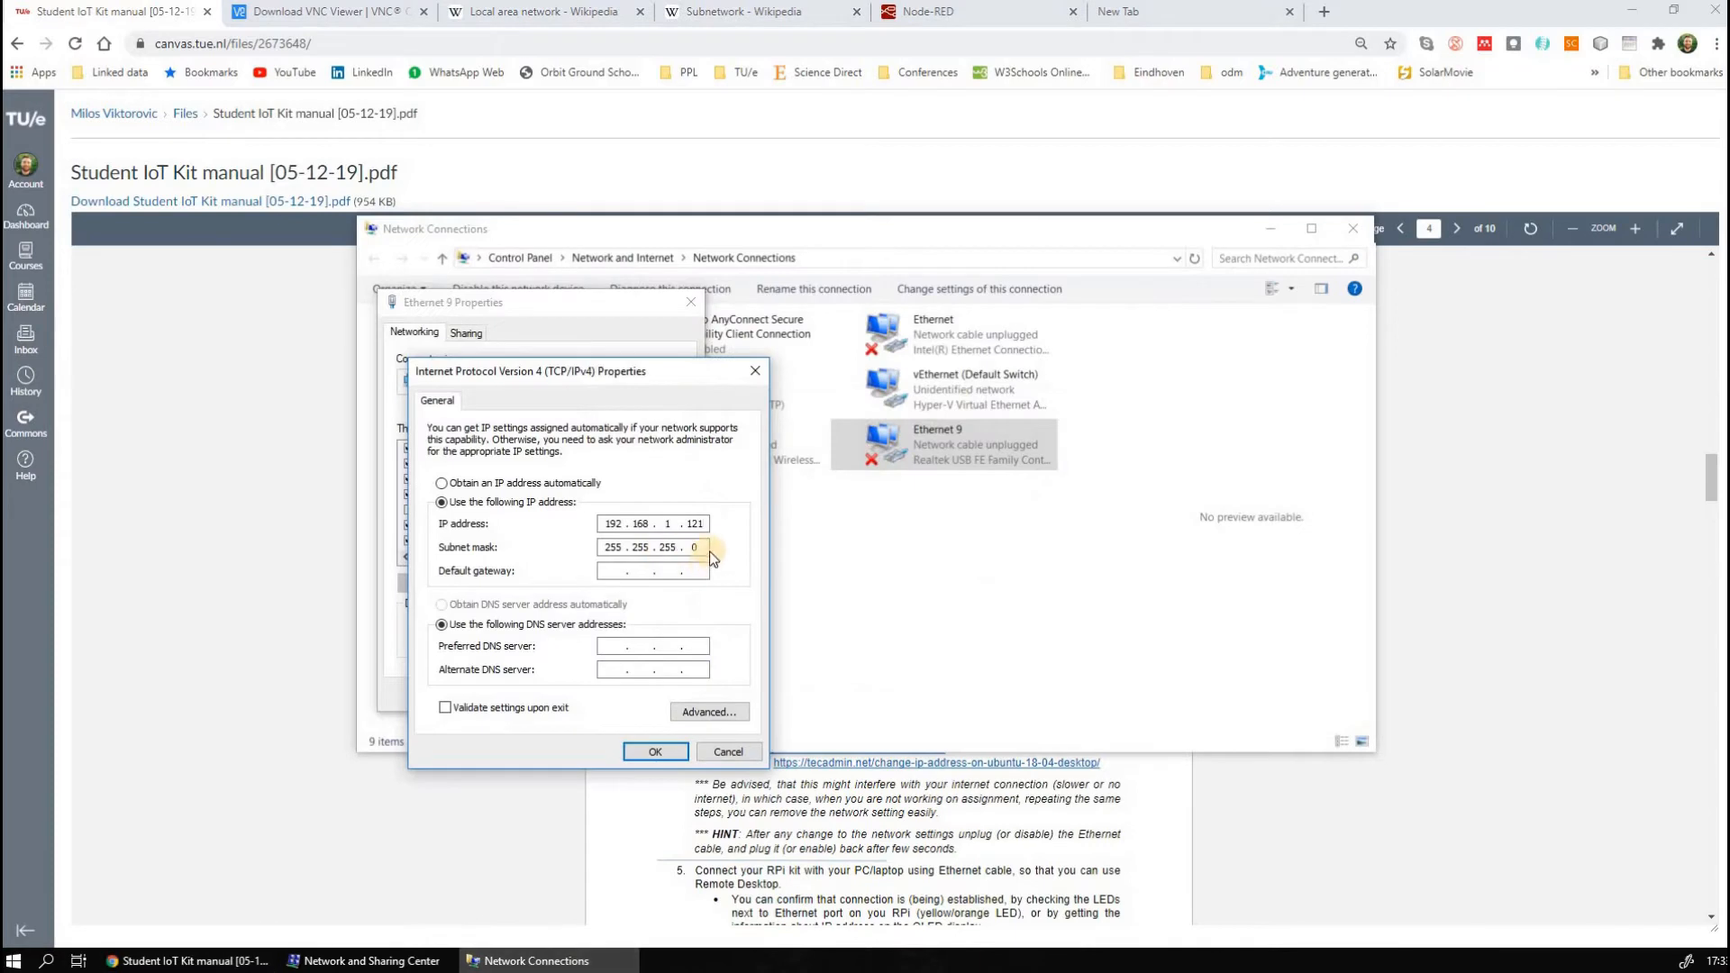
# Compare the adapter's subnet mask with the one in the kit manual and return to the empty default gateway
pyautogui.moveTo(704, 547); pyautogui.dragTo(582, 547)
pyautogui.click(603, 830)
pyautogui.moveTo(803, 645); pyautogui.dragTo(896, 645)
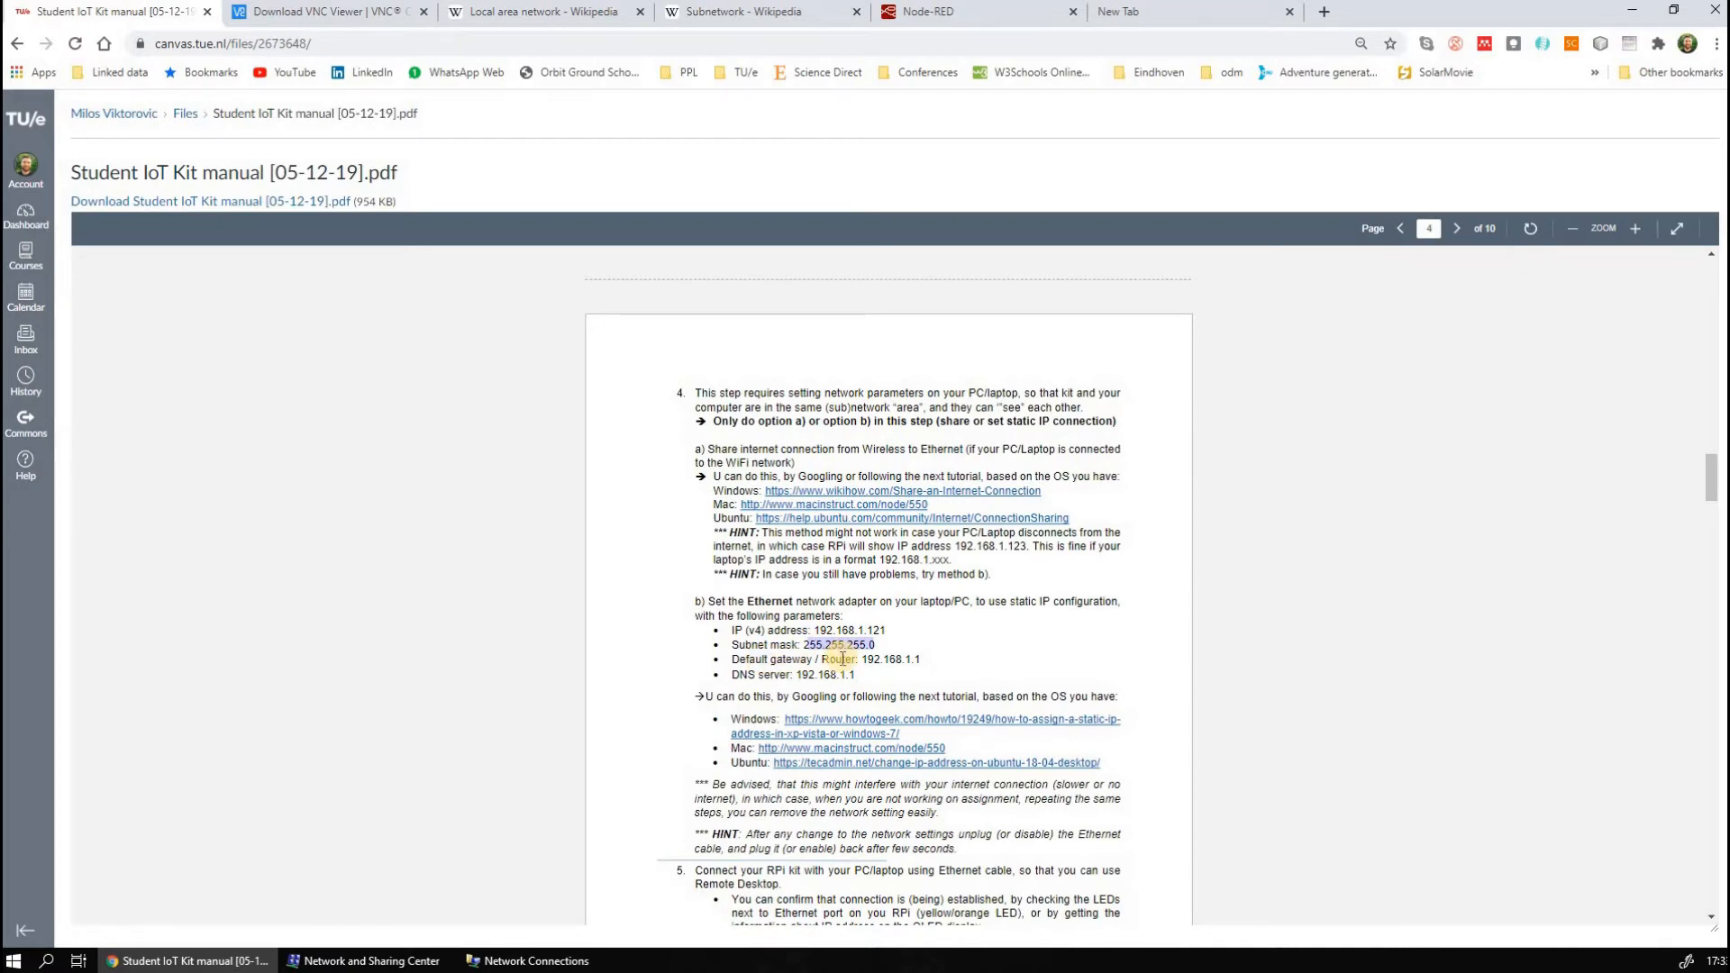
pyautogui.click(538, 961)
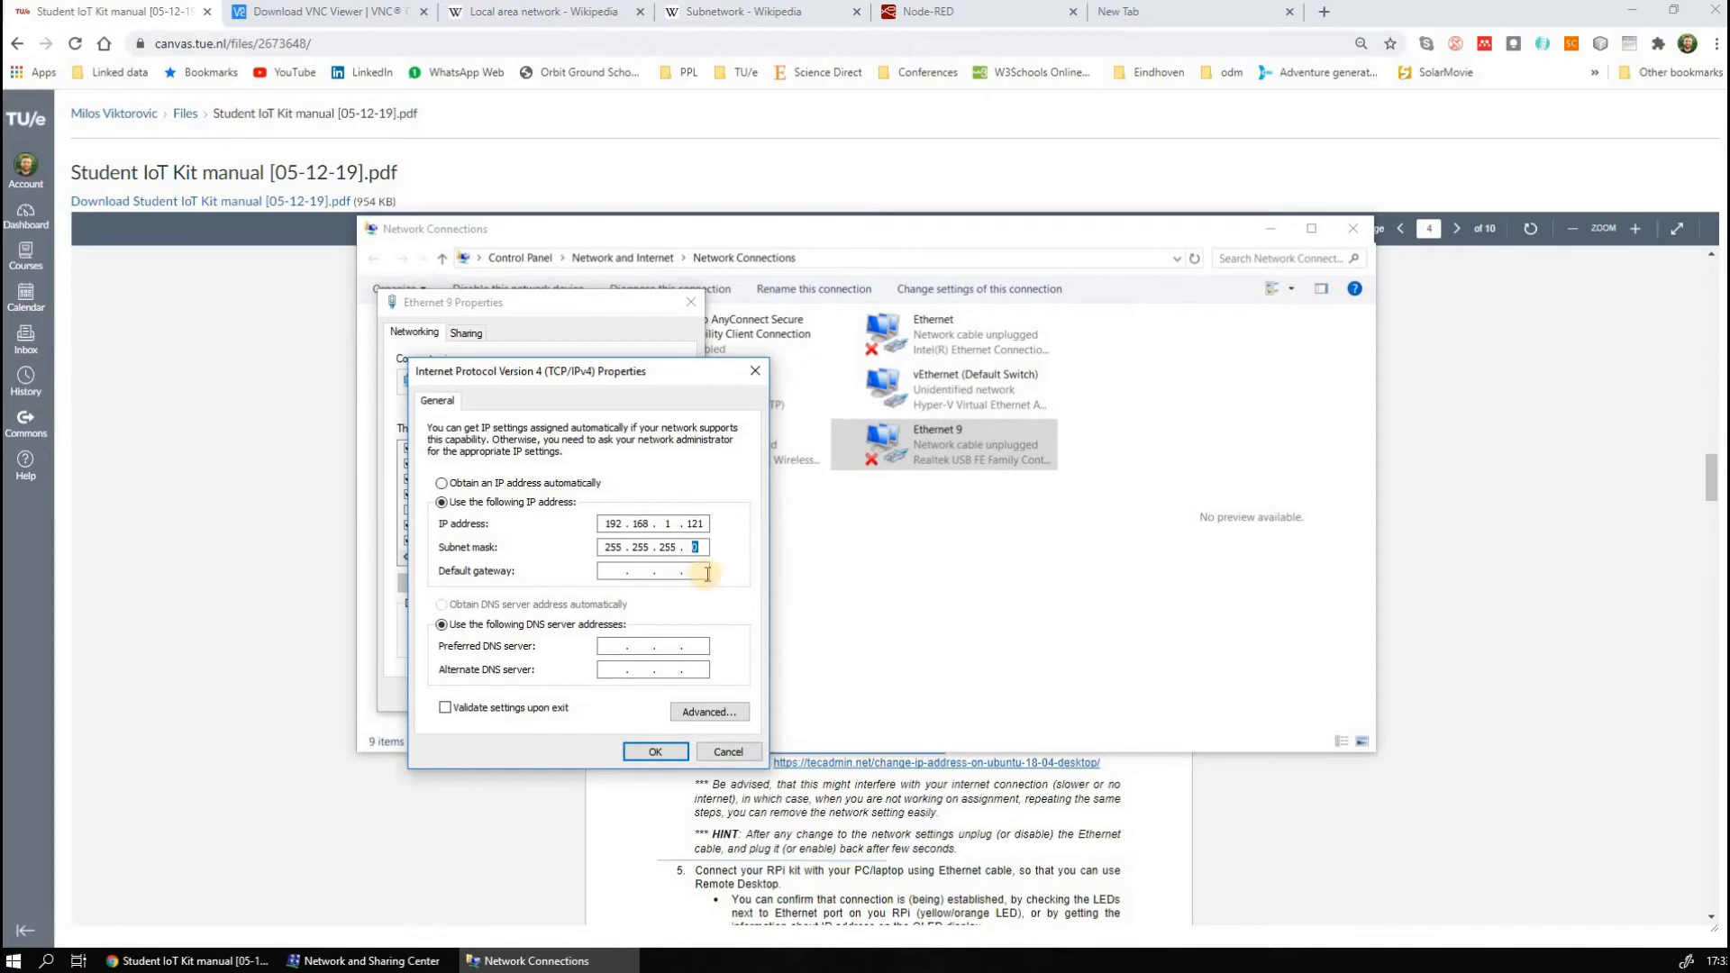
pyautogui.click(708, 574)
# Apply the IPv4 settings, decline removing the absent adapter's static IP configuration, and close the Ethernet 9 properties
pyautogui.click(665, 750)
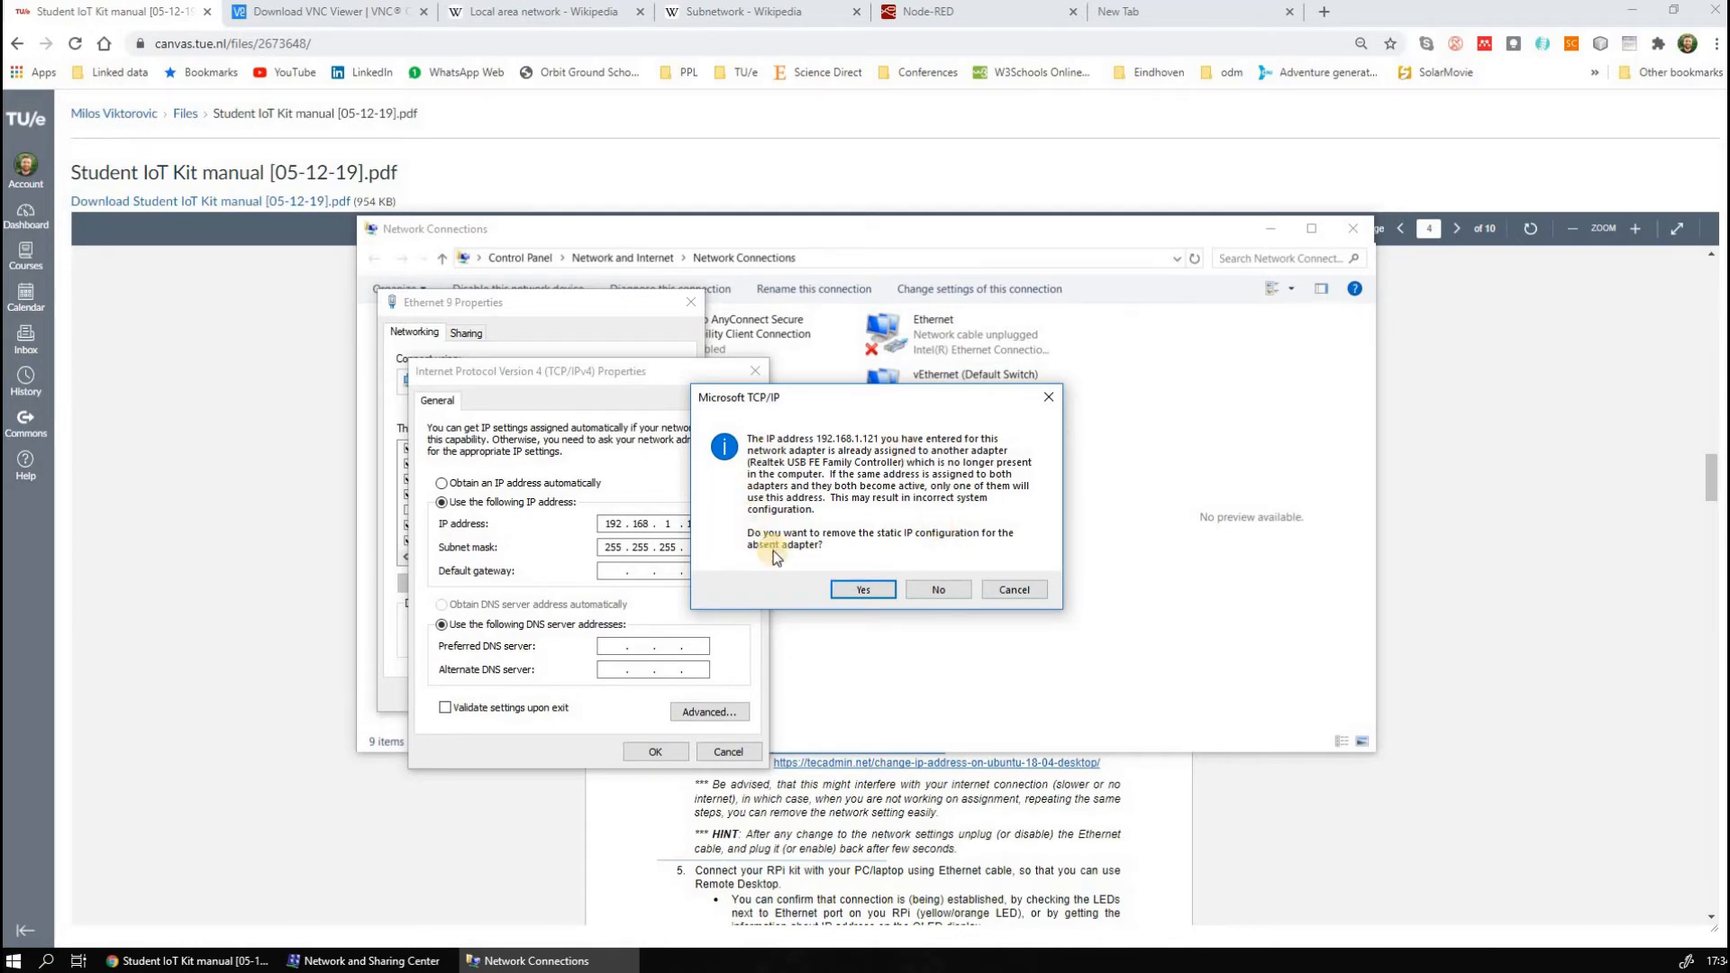
pyautogui.click(937, 590)
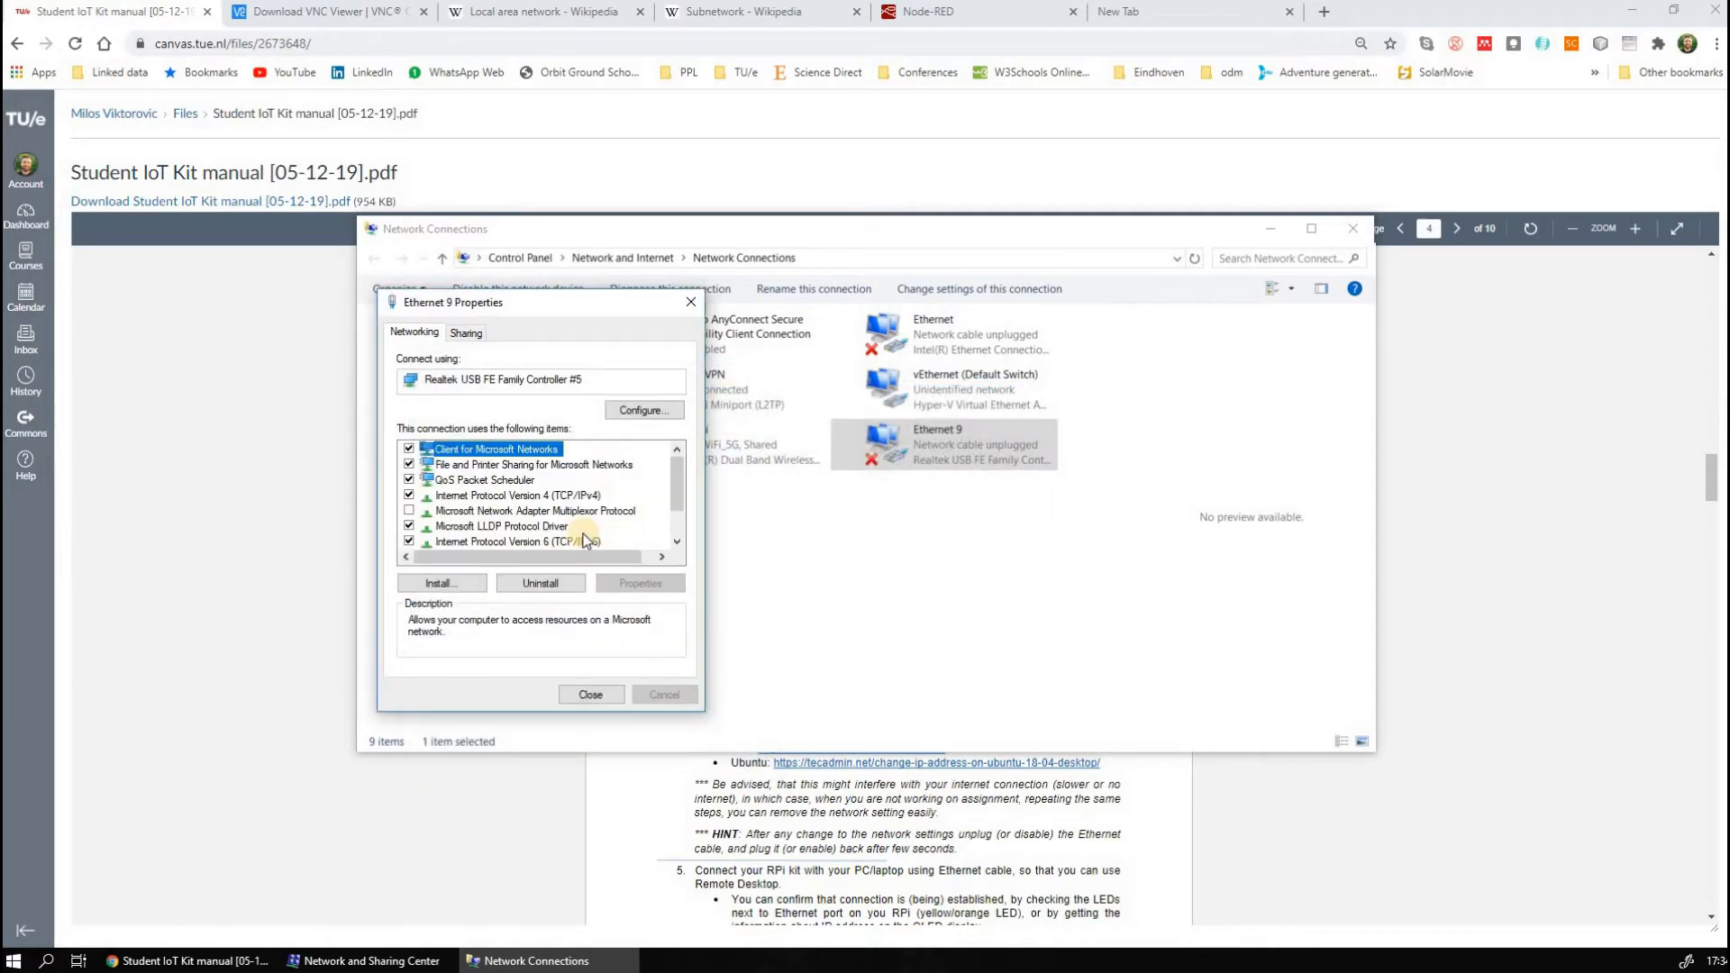
pyautogui.click(588, 695)
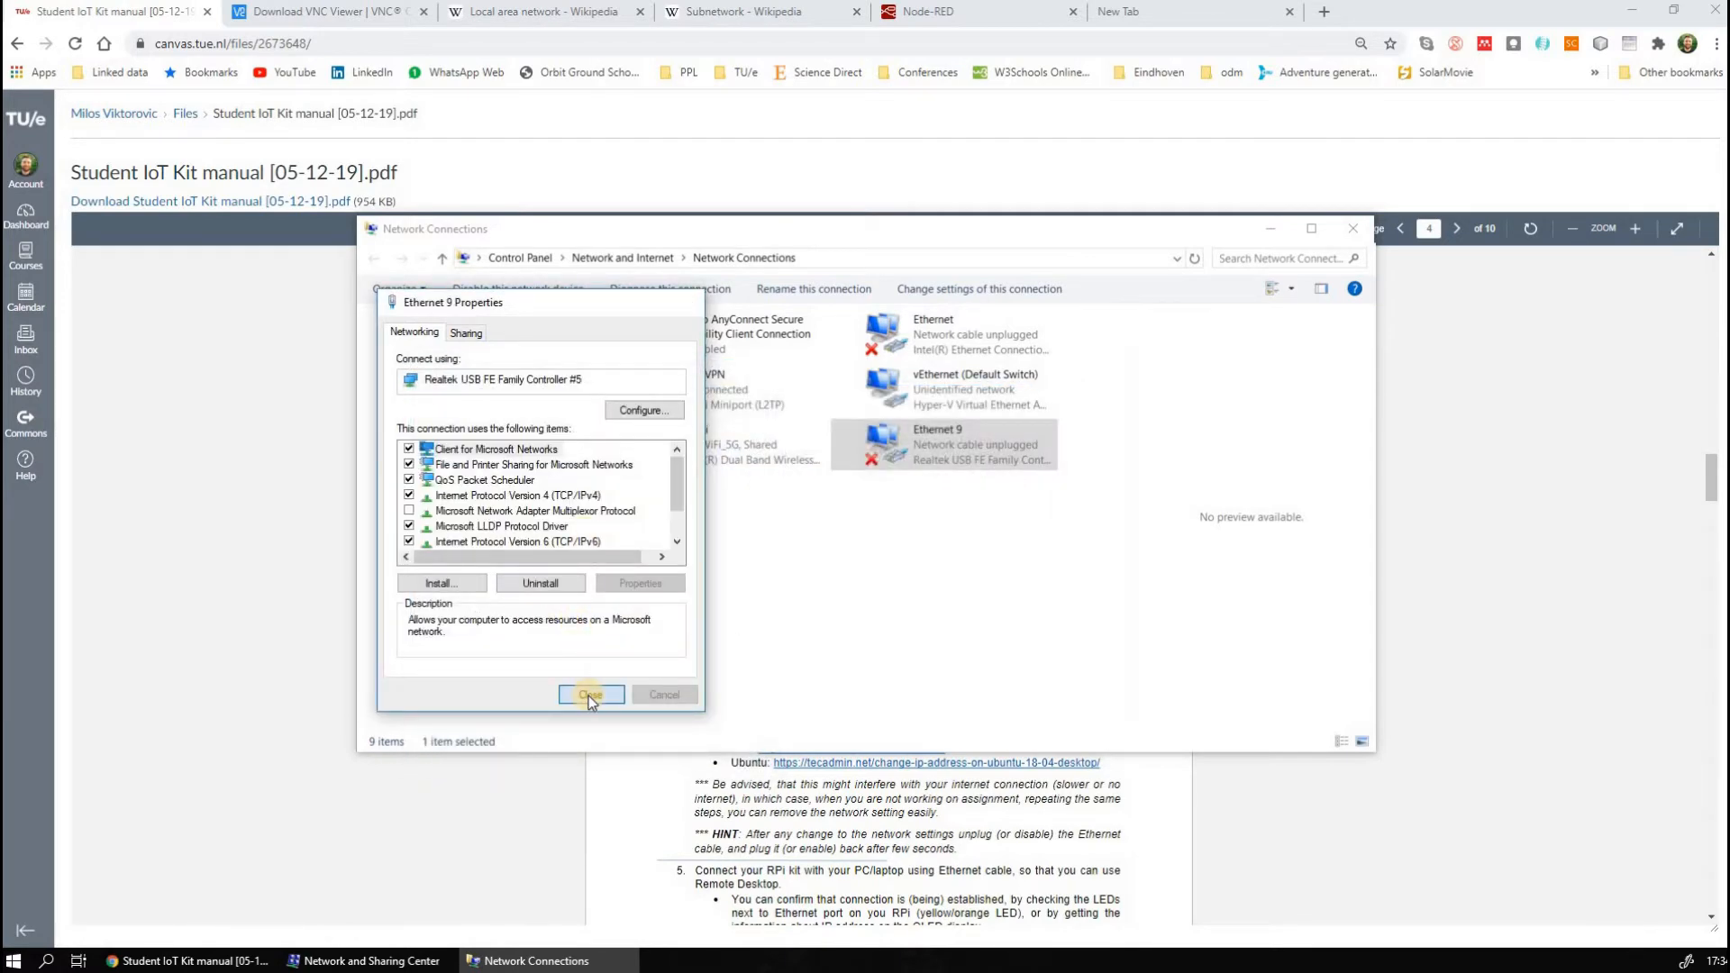
pyautogui.rightClick(916, 438)
pyautogui.click(886, 464)
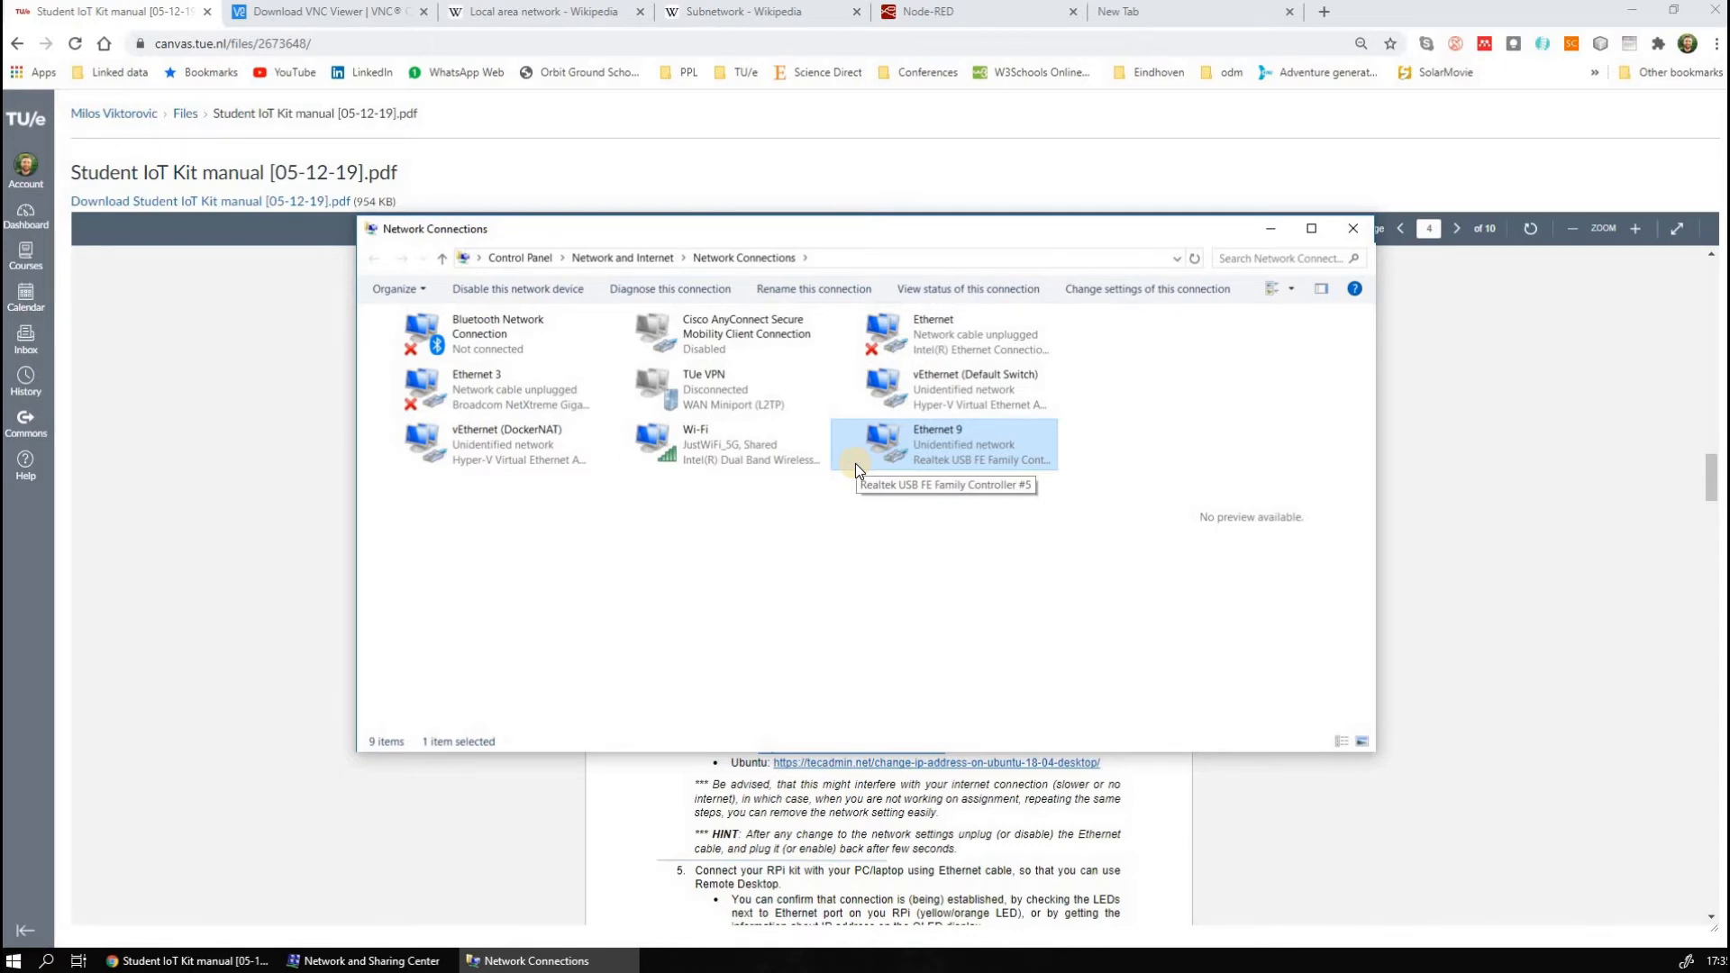
# Highlight the note under step 5 of the kit manual about confirming the connection by the LEDs or OLED display
pyautogui.click(732, 799)
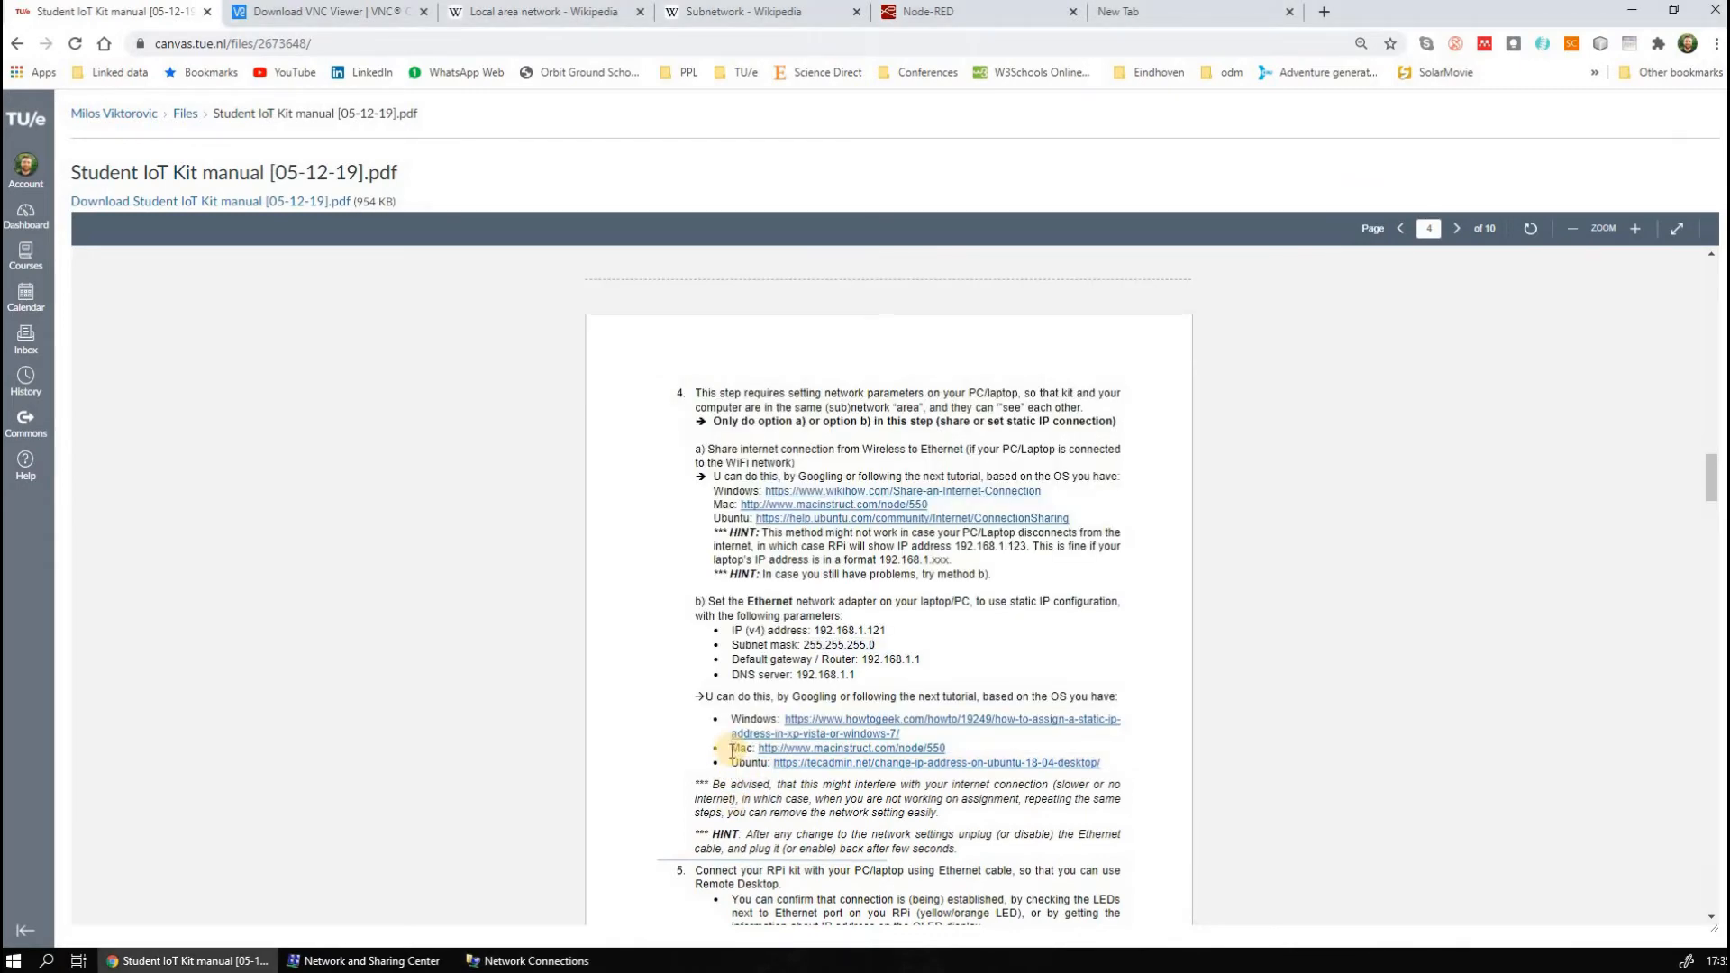
pyautogui.scroll(-3, 733, 748)
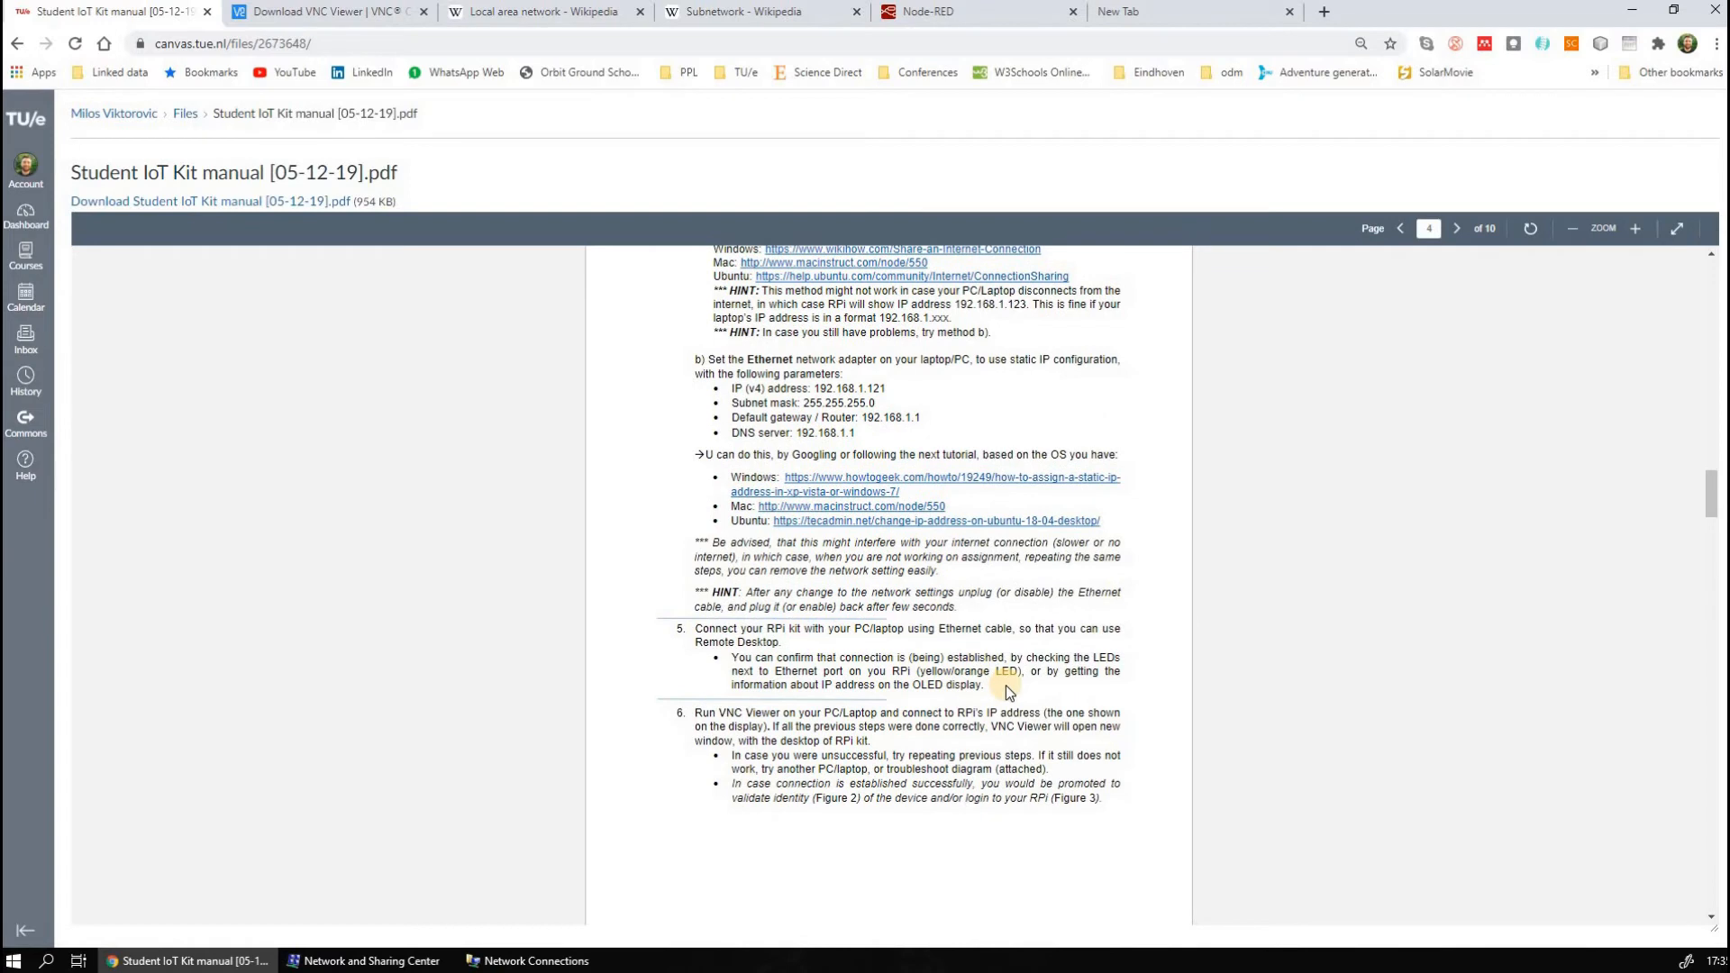
pyautogui.moveTo(984, 682); pyautogui.dragTo(730, 658)
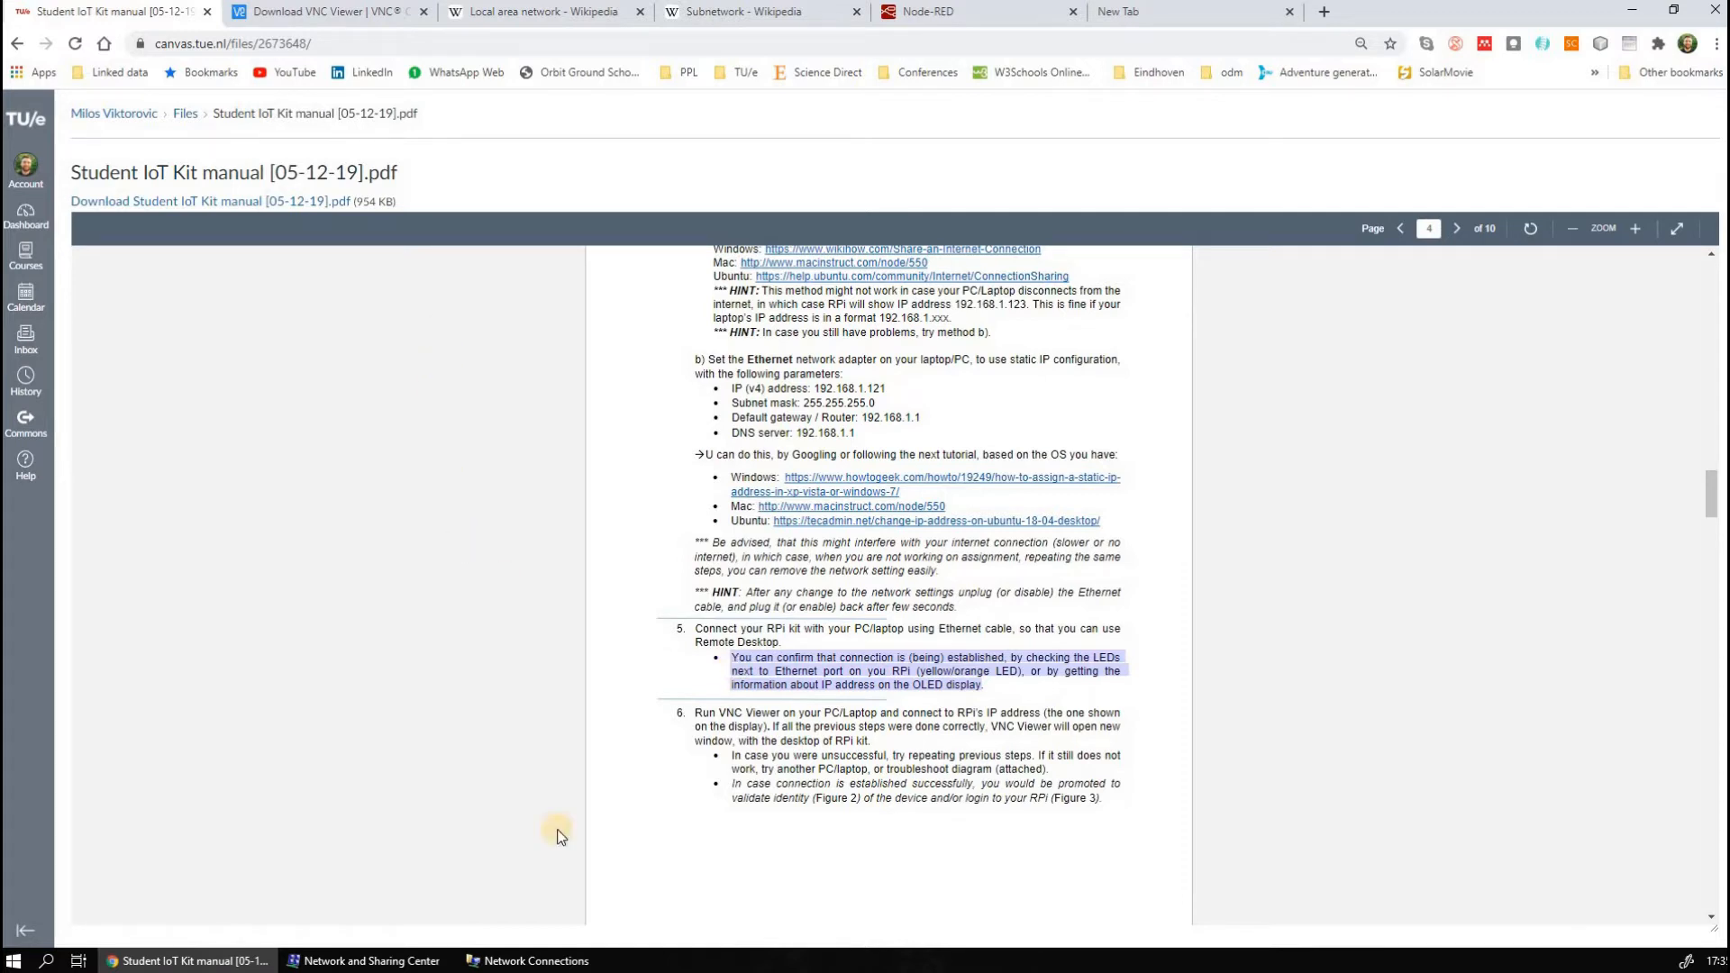
# Check the IPv4 address in Ethernet 9's connection details, close the status dialogs, and minimize the Network Connections window
pyautogui.click(568, 962)
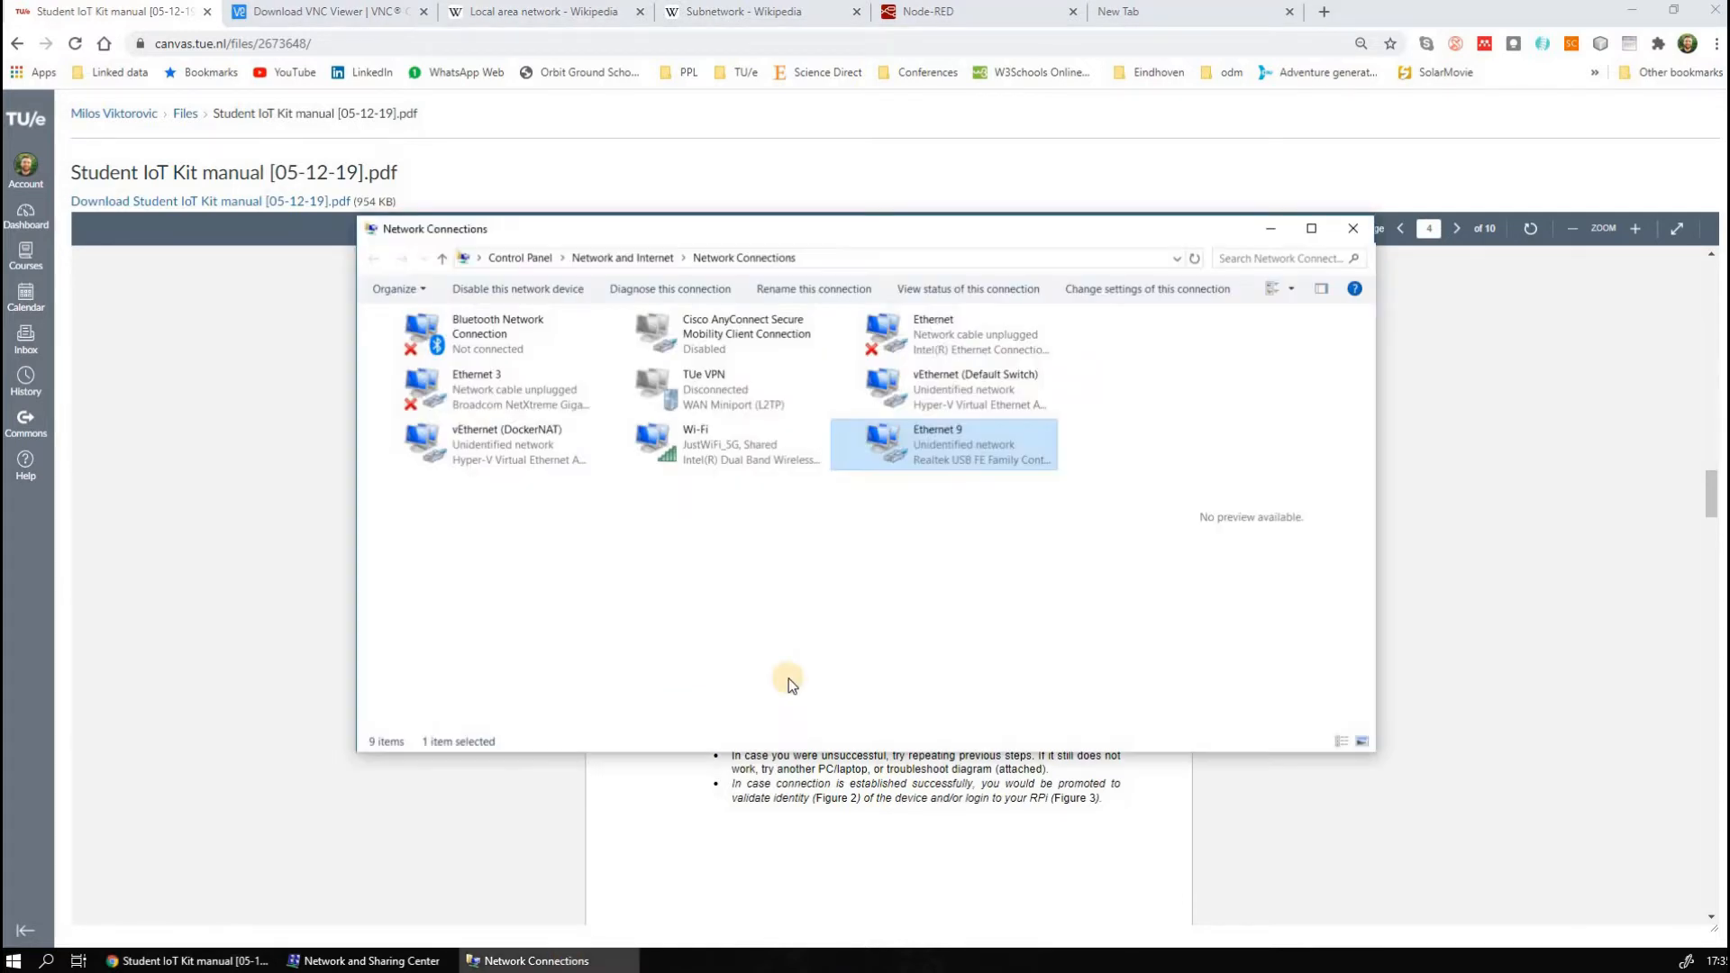
pyautogui.rightClick(931, 453)
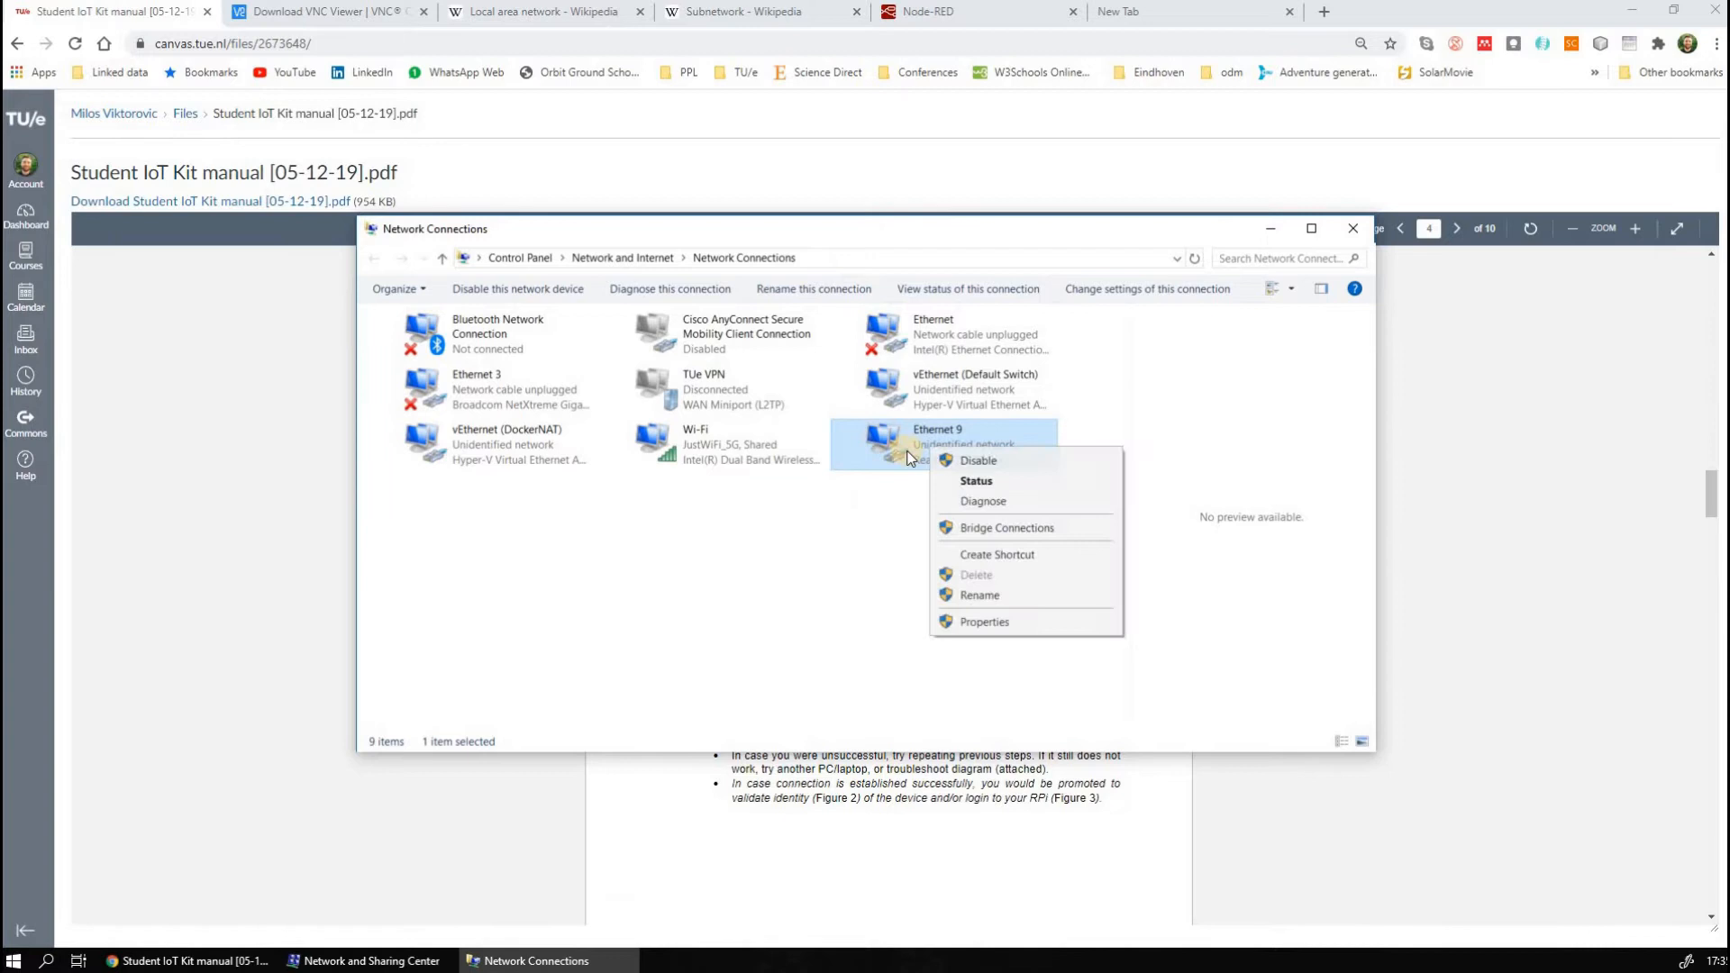
pyautogui.click(987, 478)
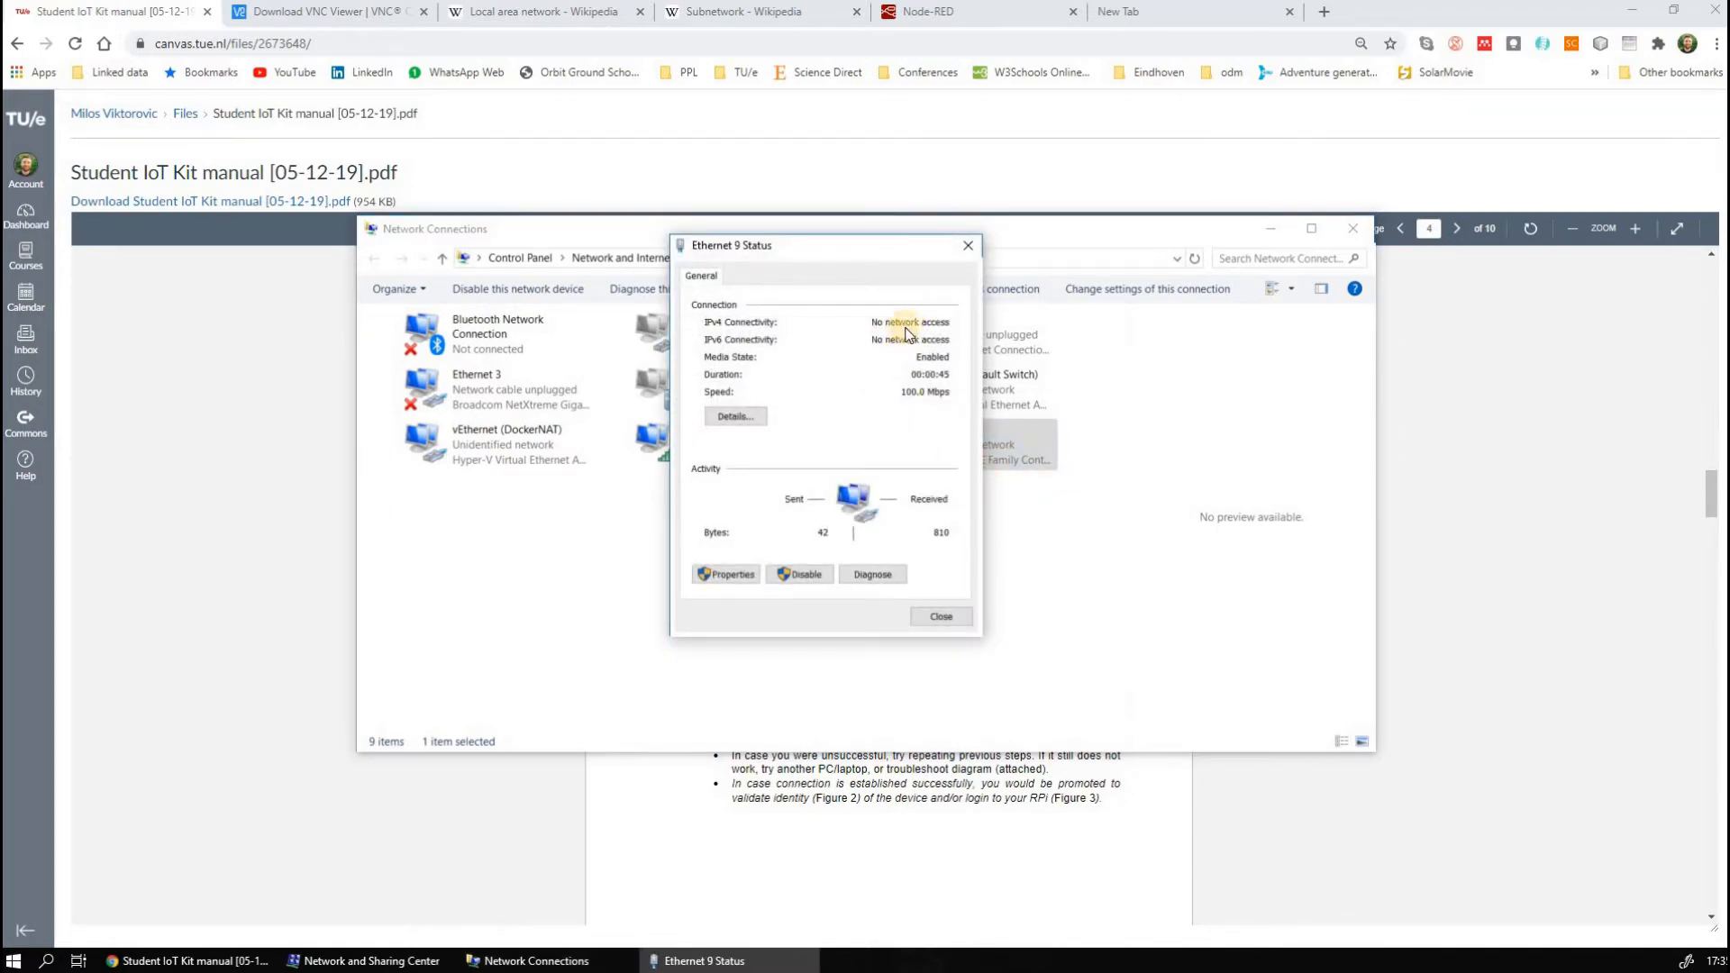
pyautogui.click(761, 426)
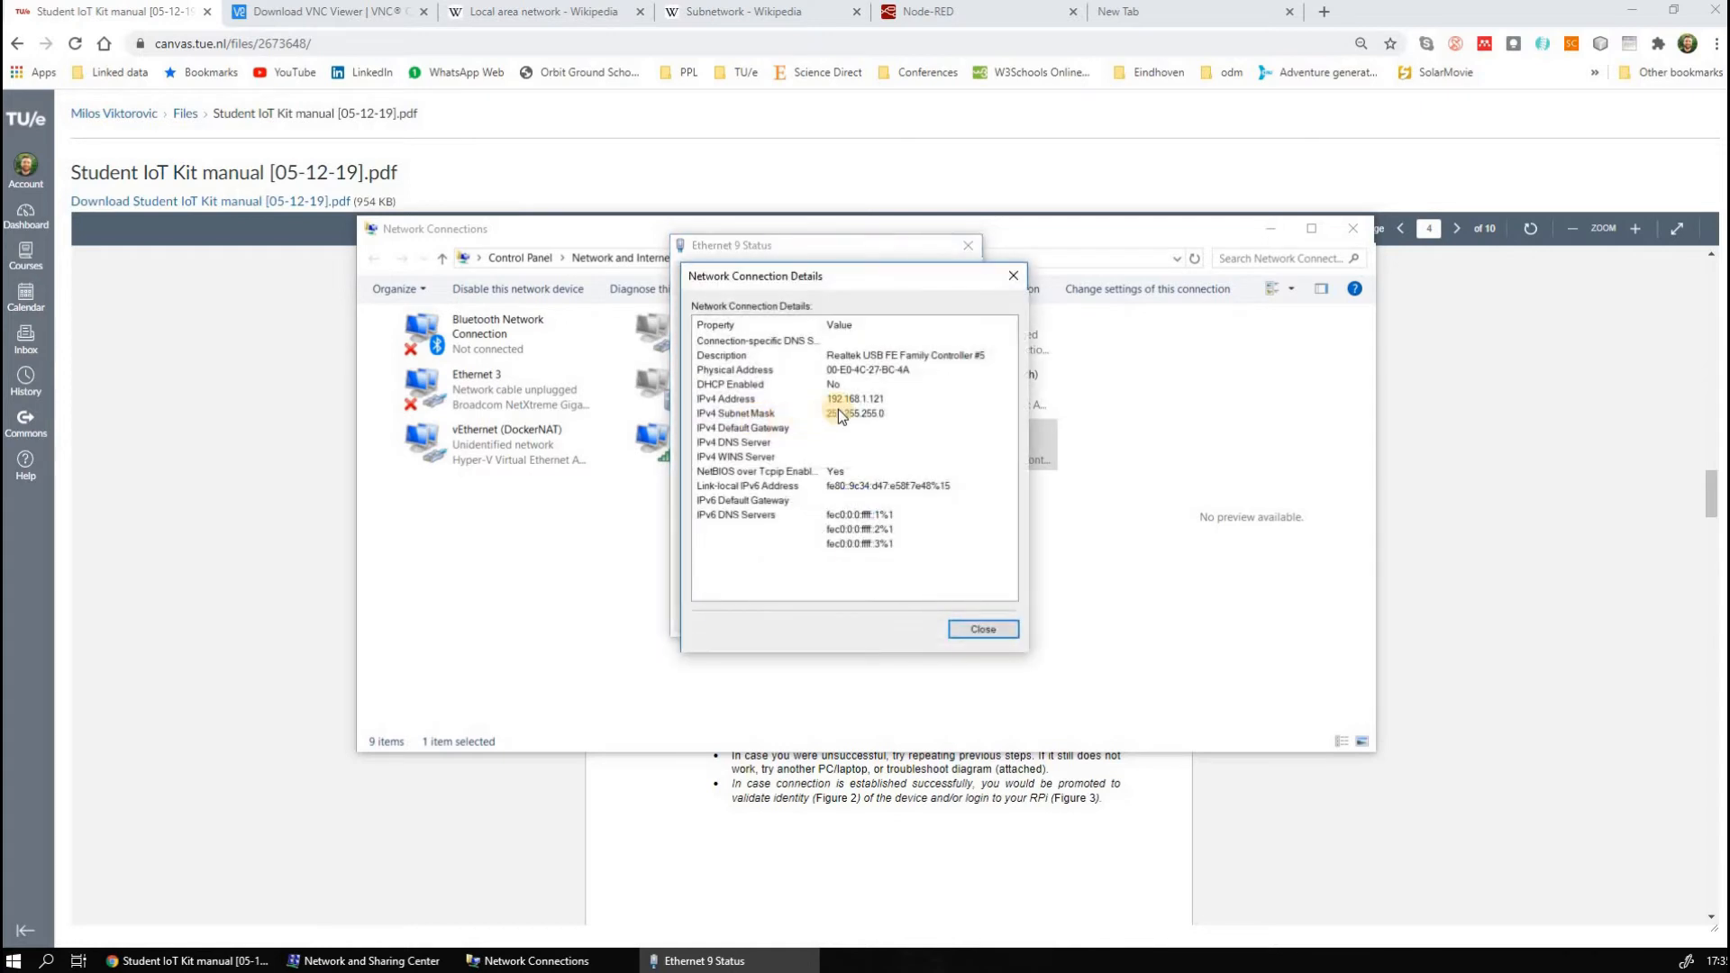
pyautogui.click(863, 399)
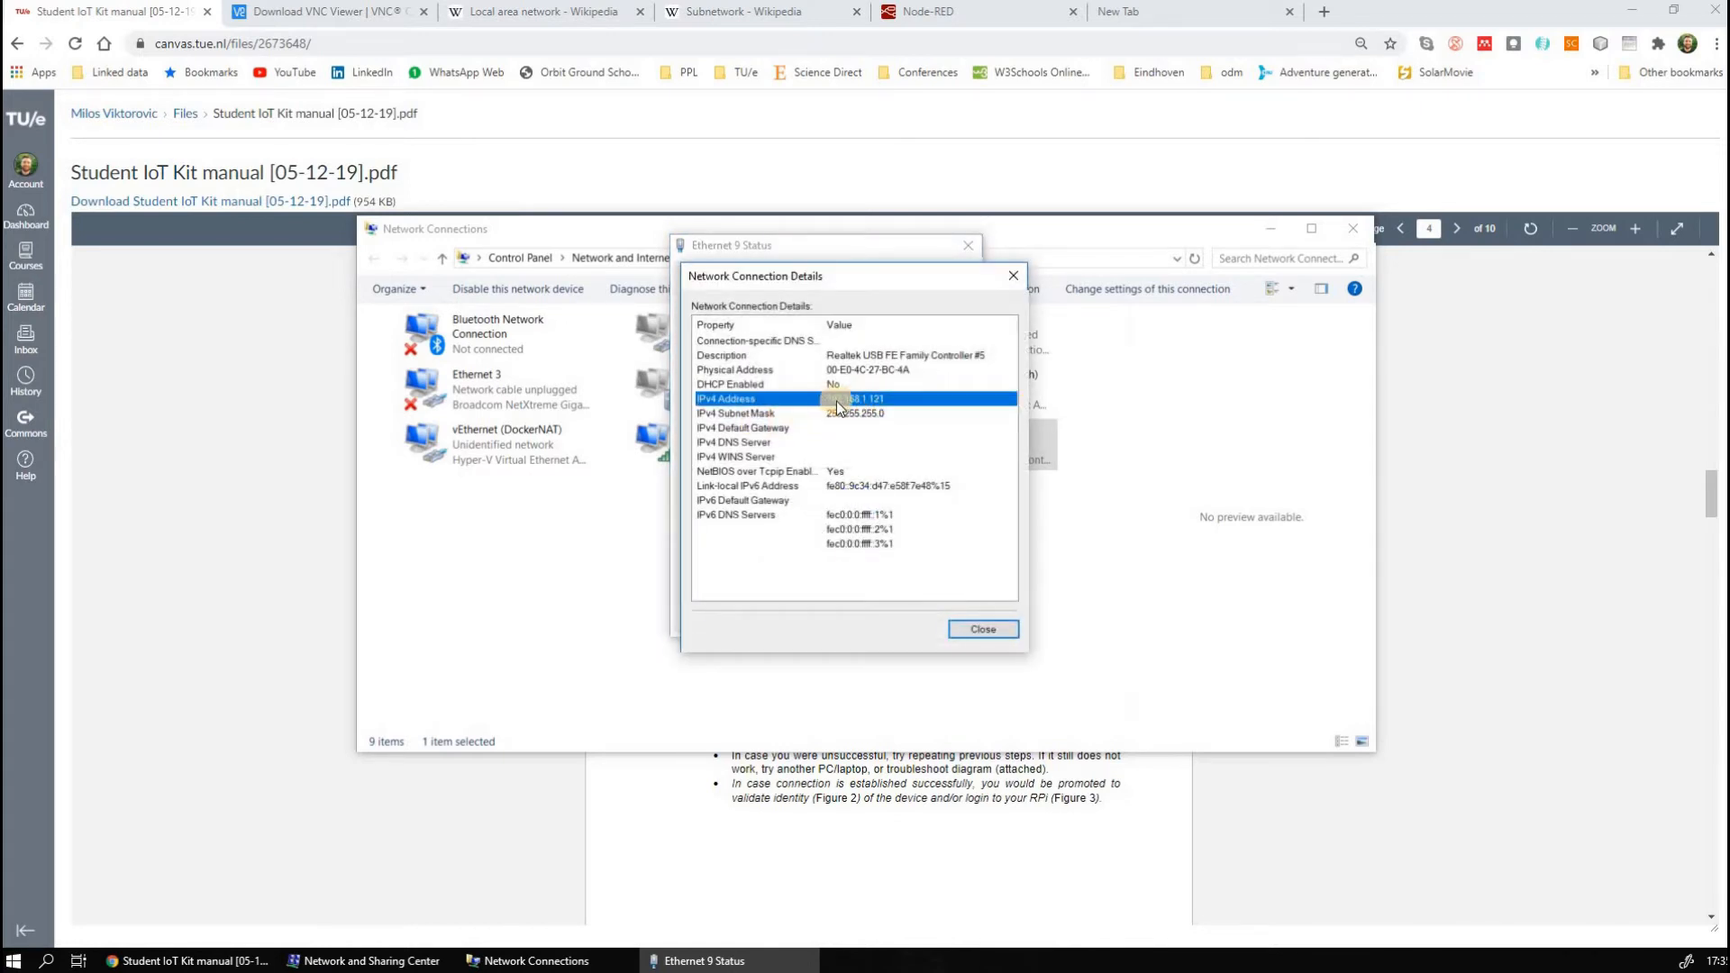
pyautogui.click(1015, 276)
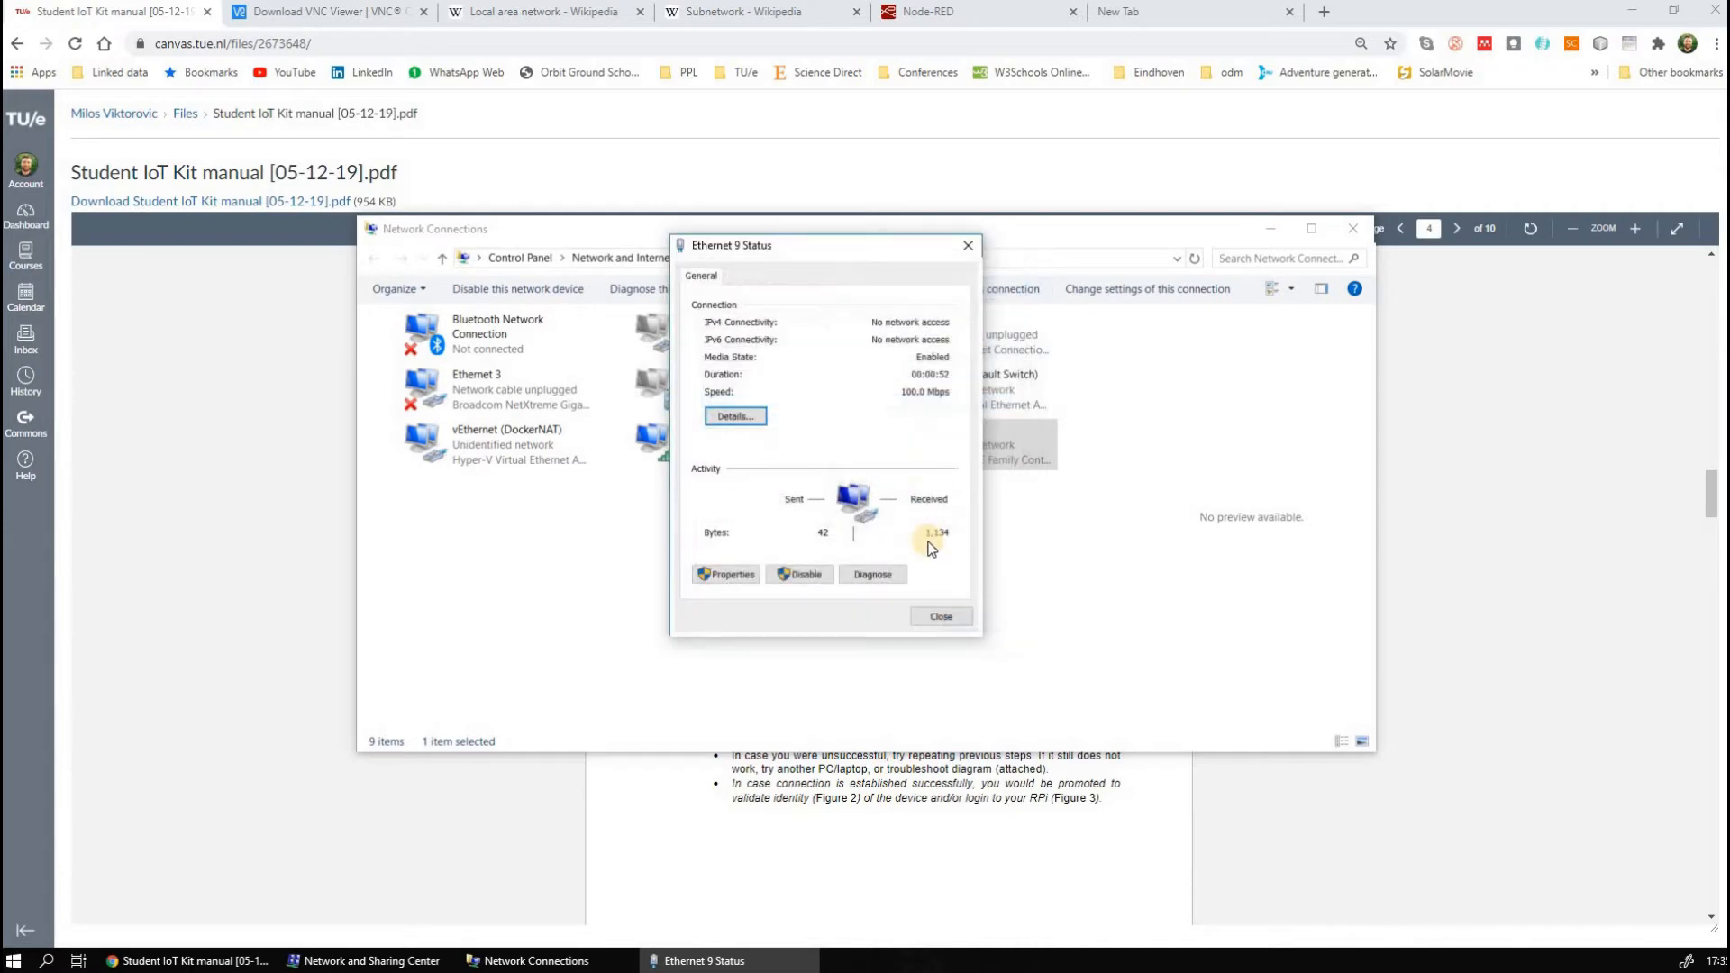
pyautogui.click(948, 615)
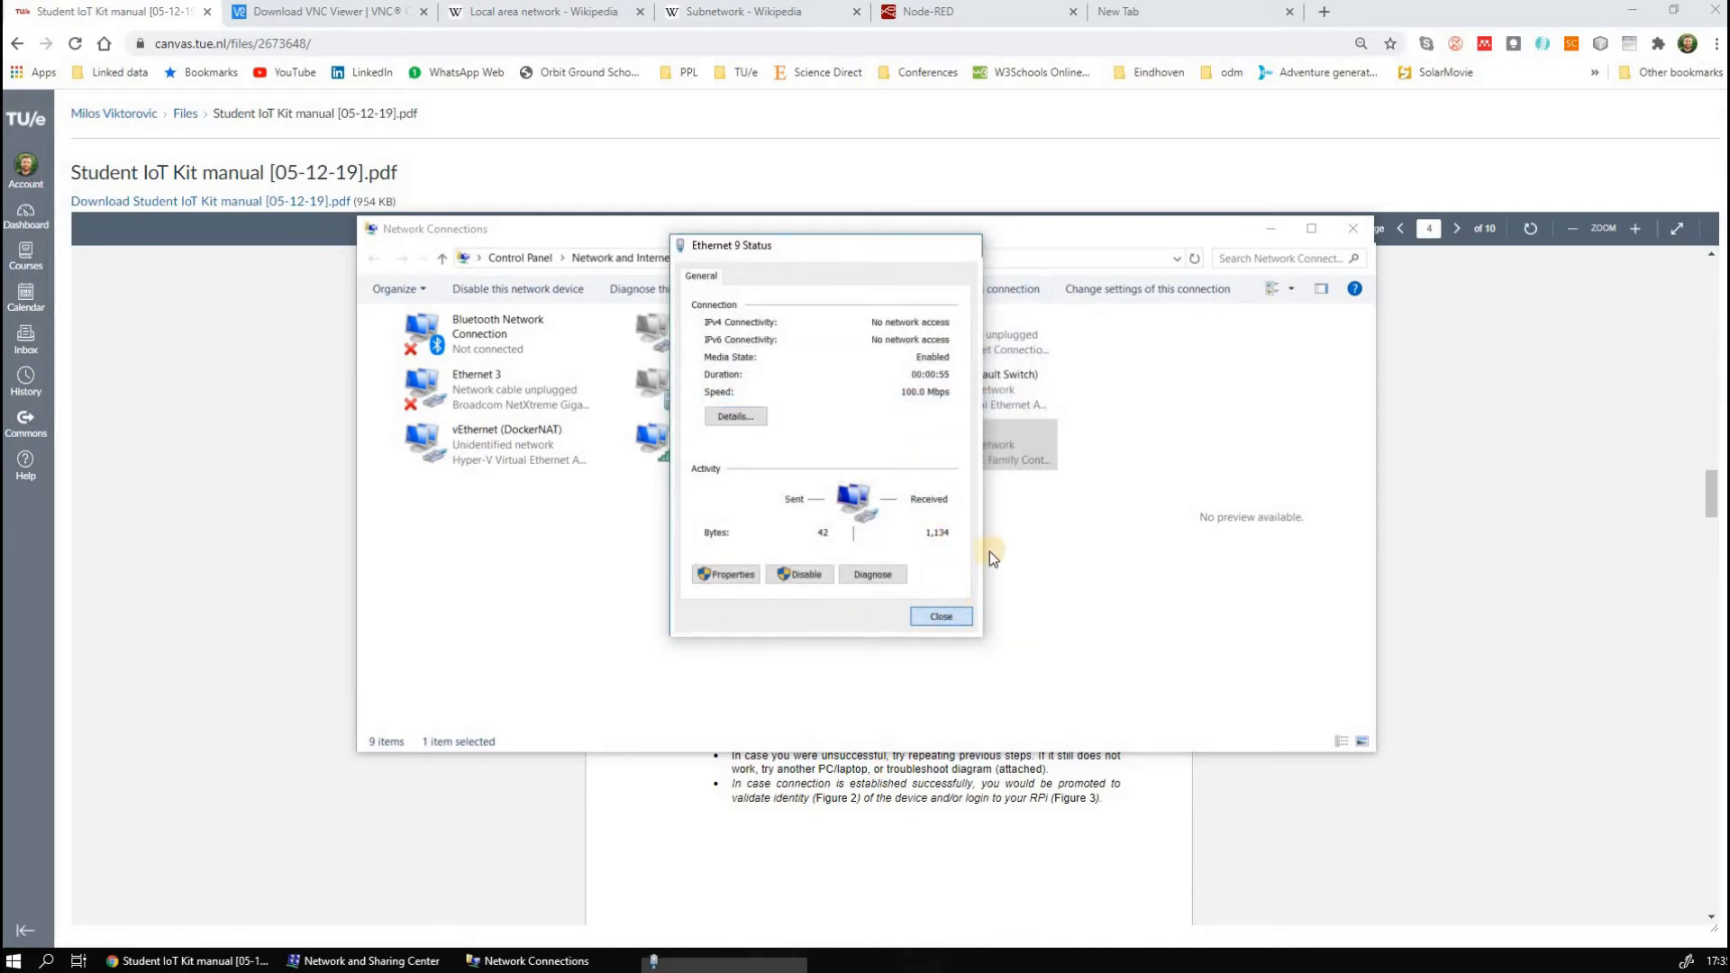
pyautogui.click(1283, 236)
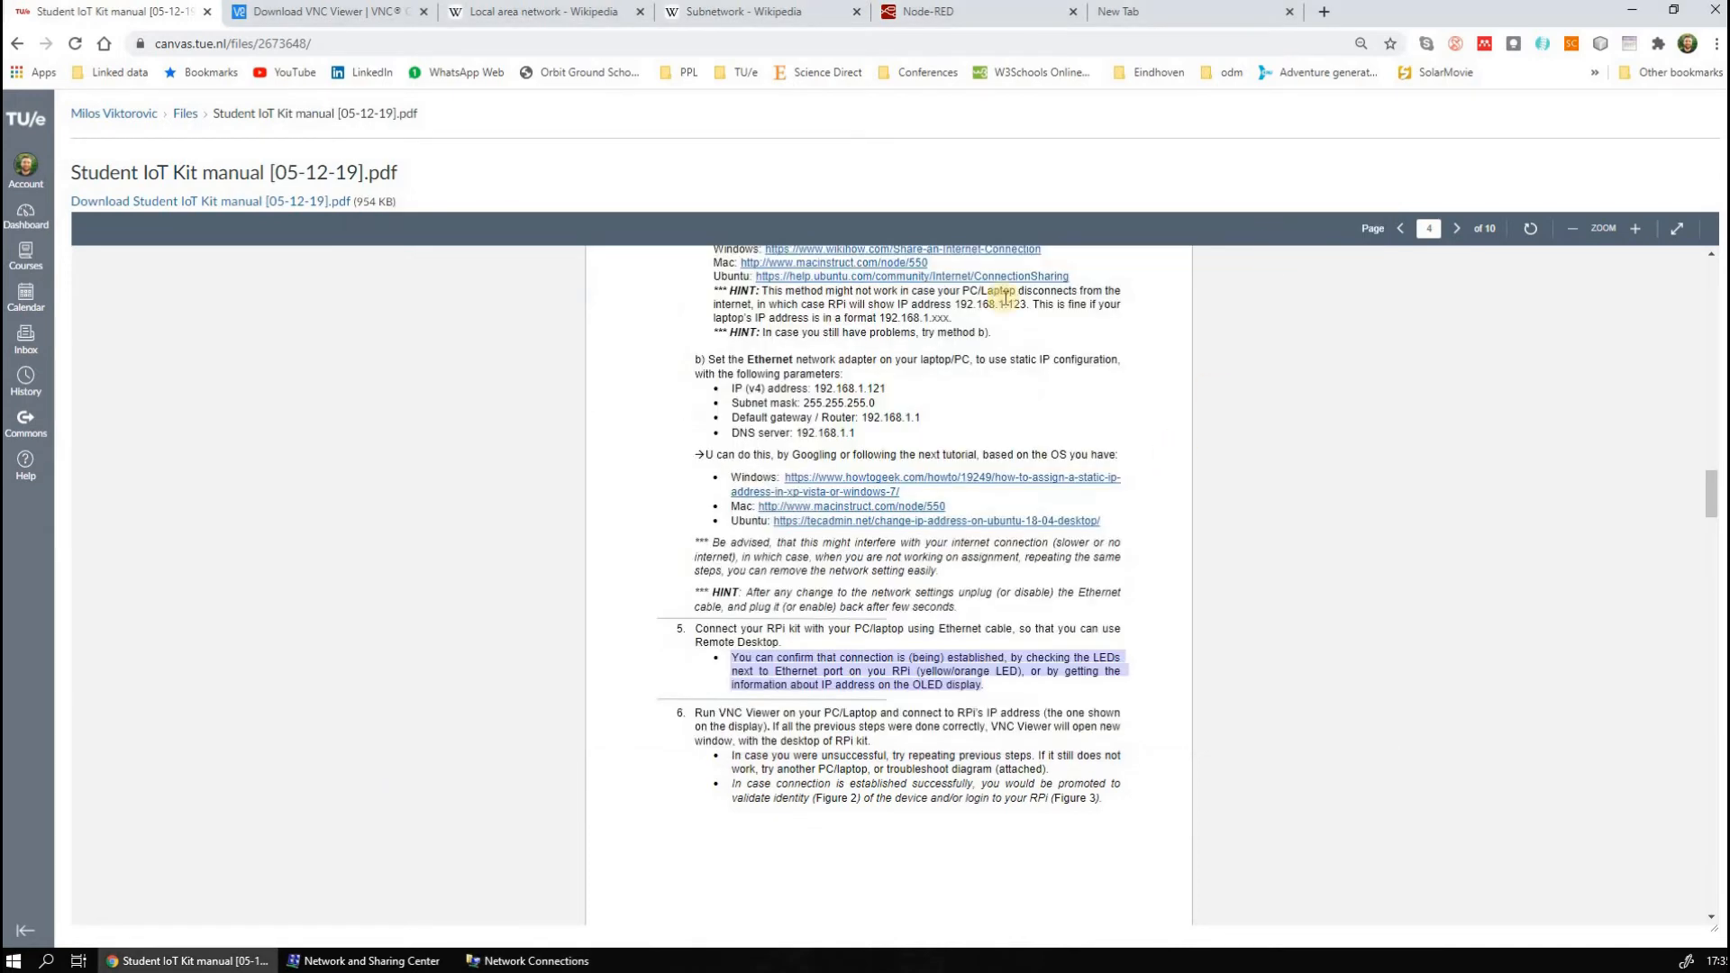
# View the Wikipedia article on subnetworks and return to step 6 of the kit manual
pyautogui.click(751, 13)
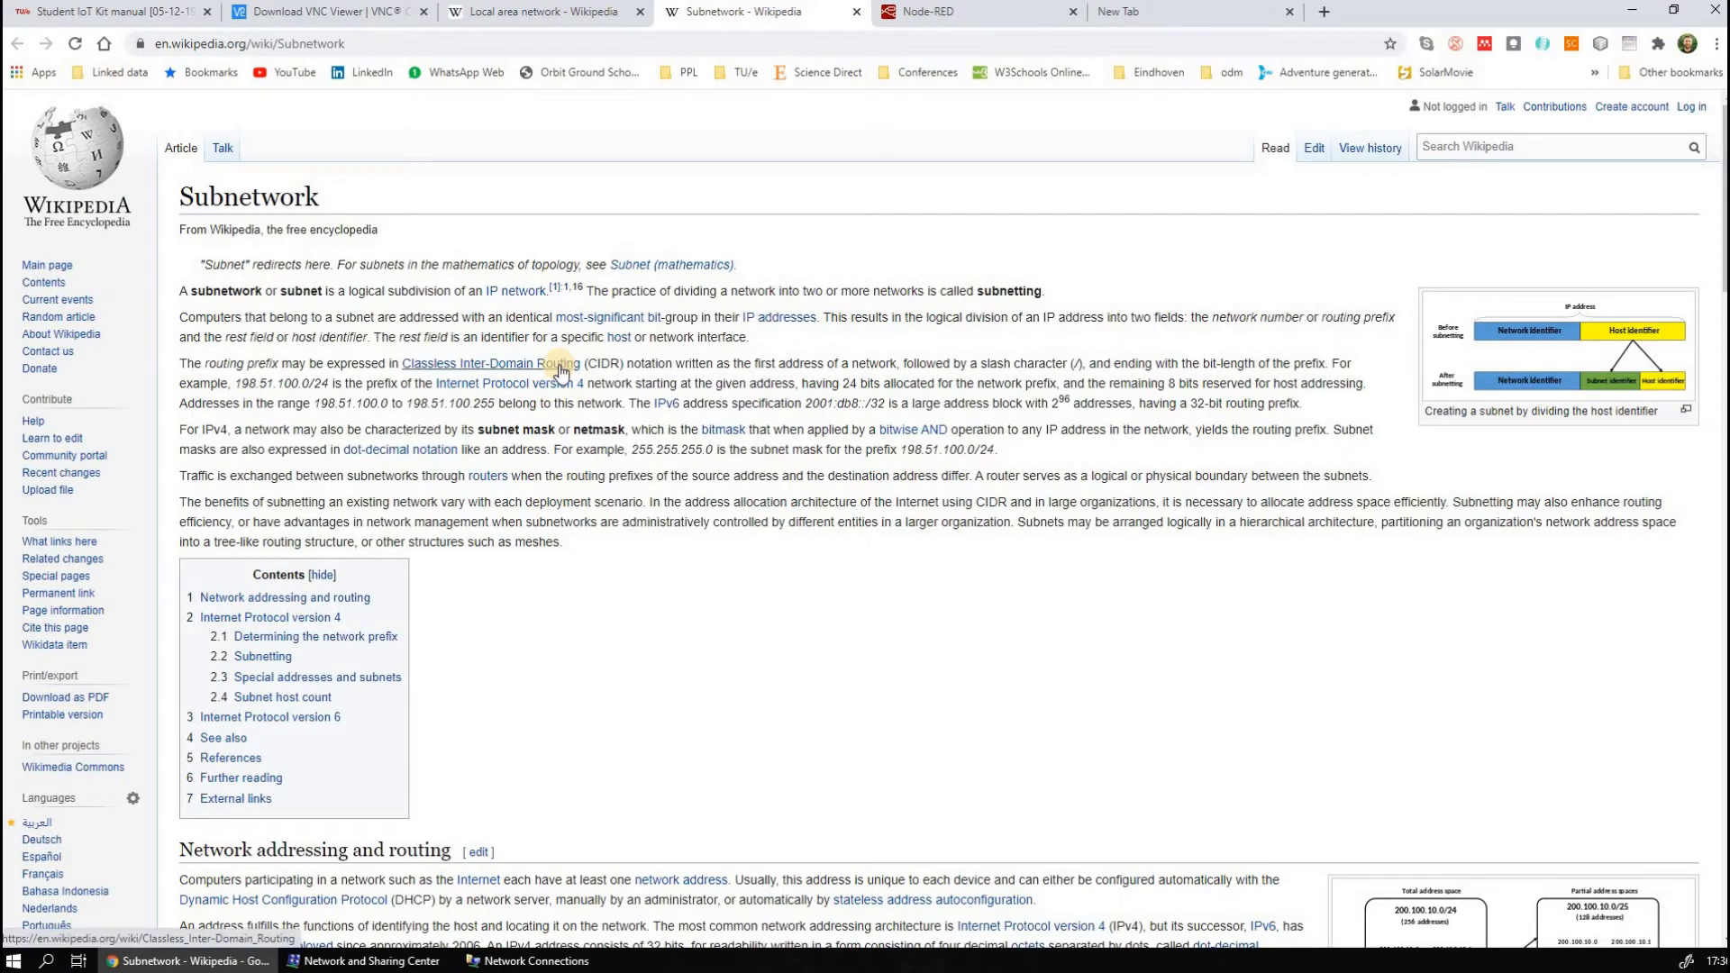
pyautogui.moveTo(560, 370)
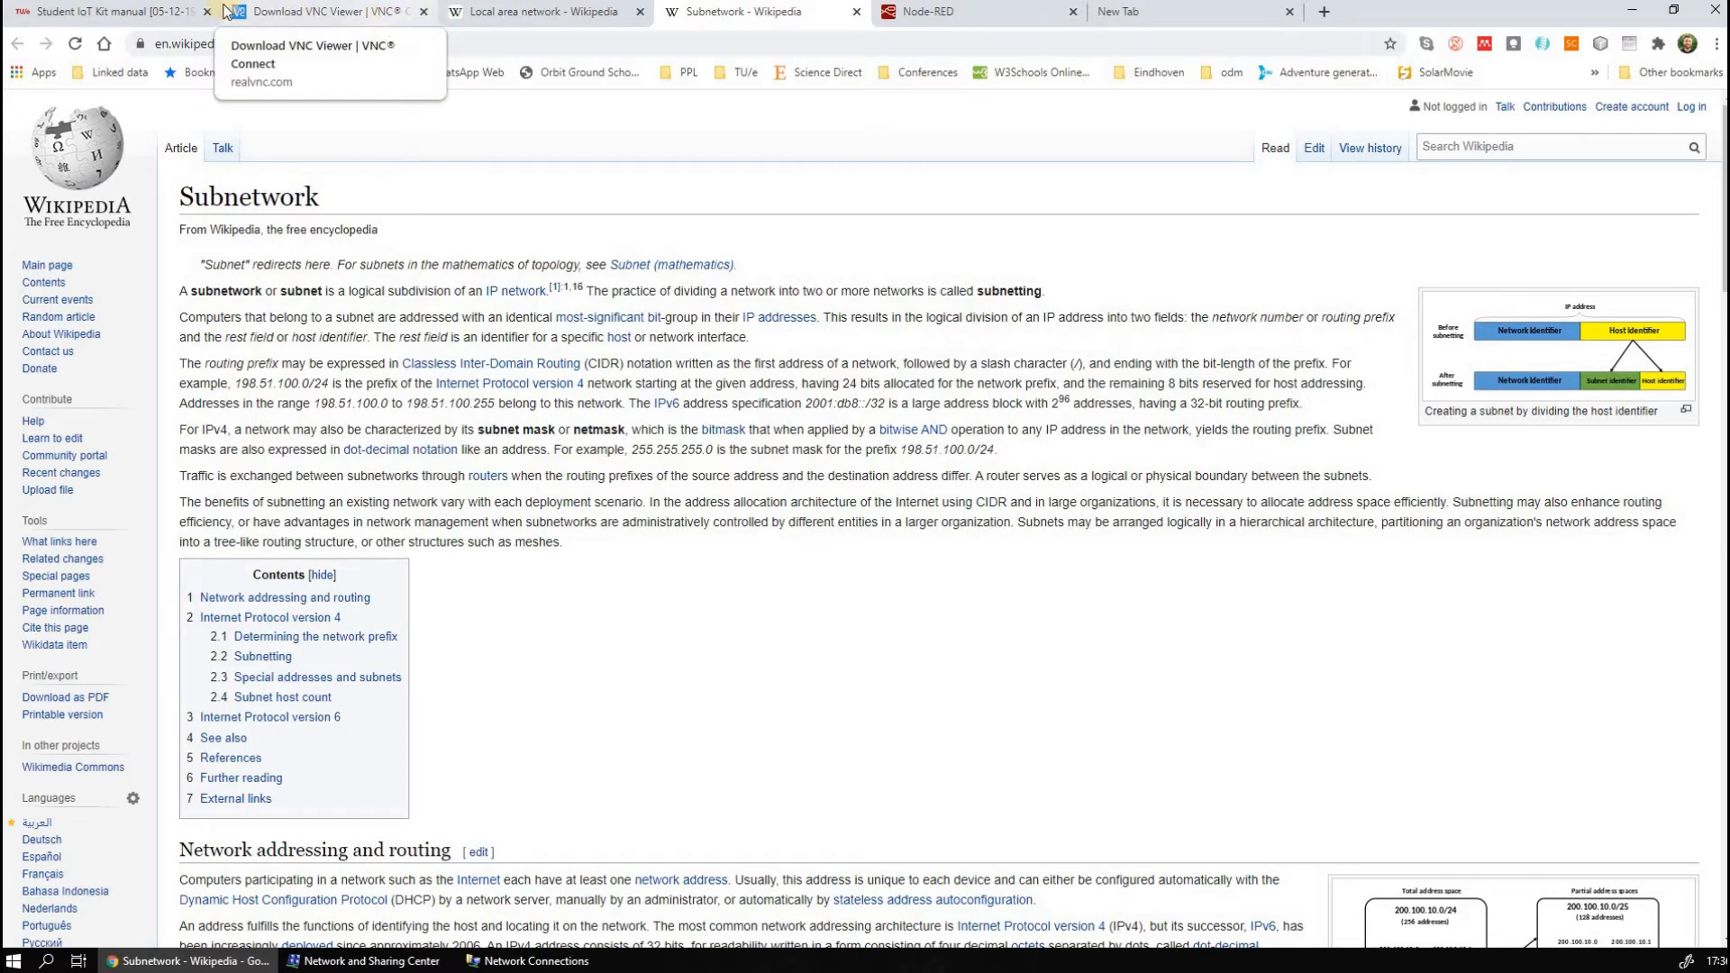
pyautogui.click(108, 12)
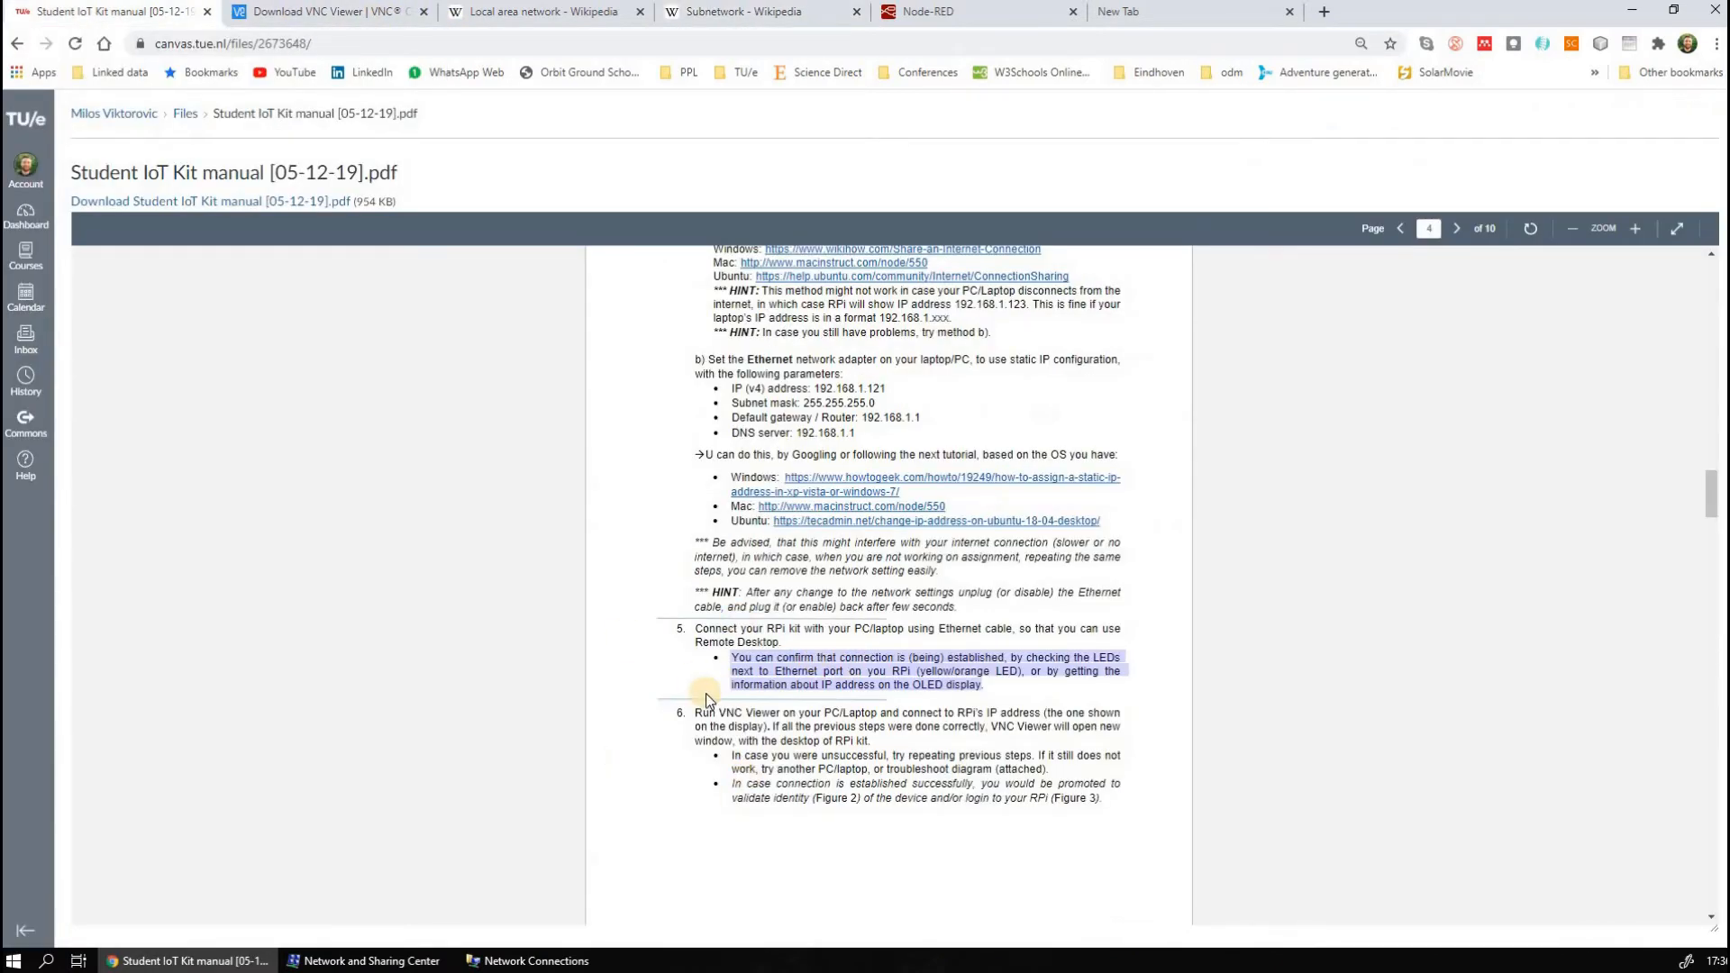
pyautogui.click(775, 708)
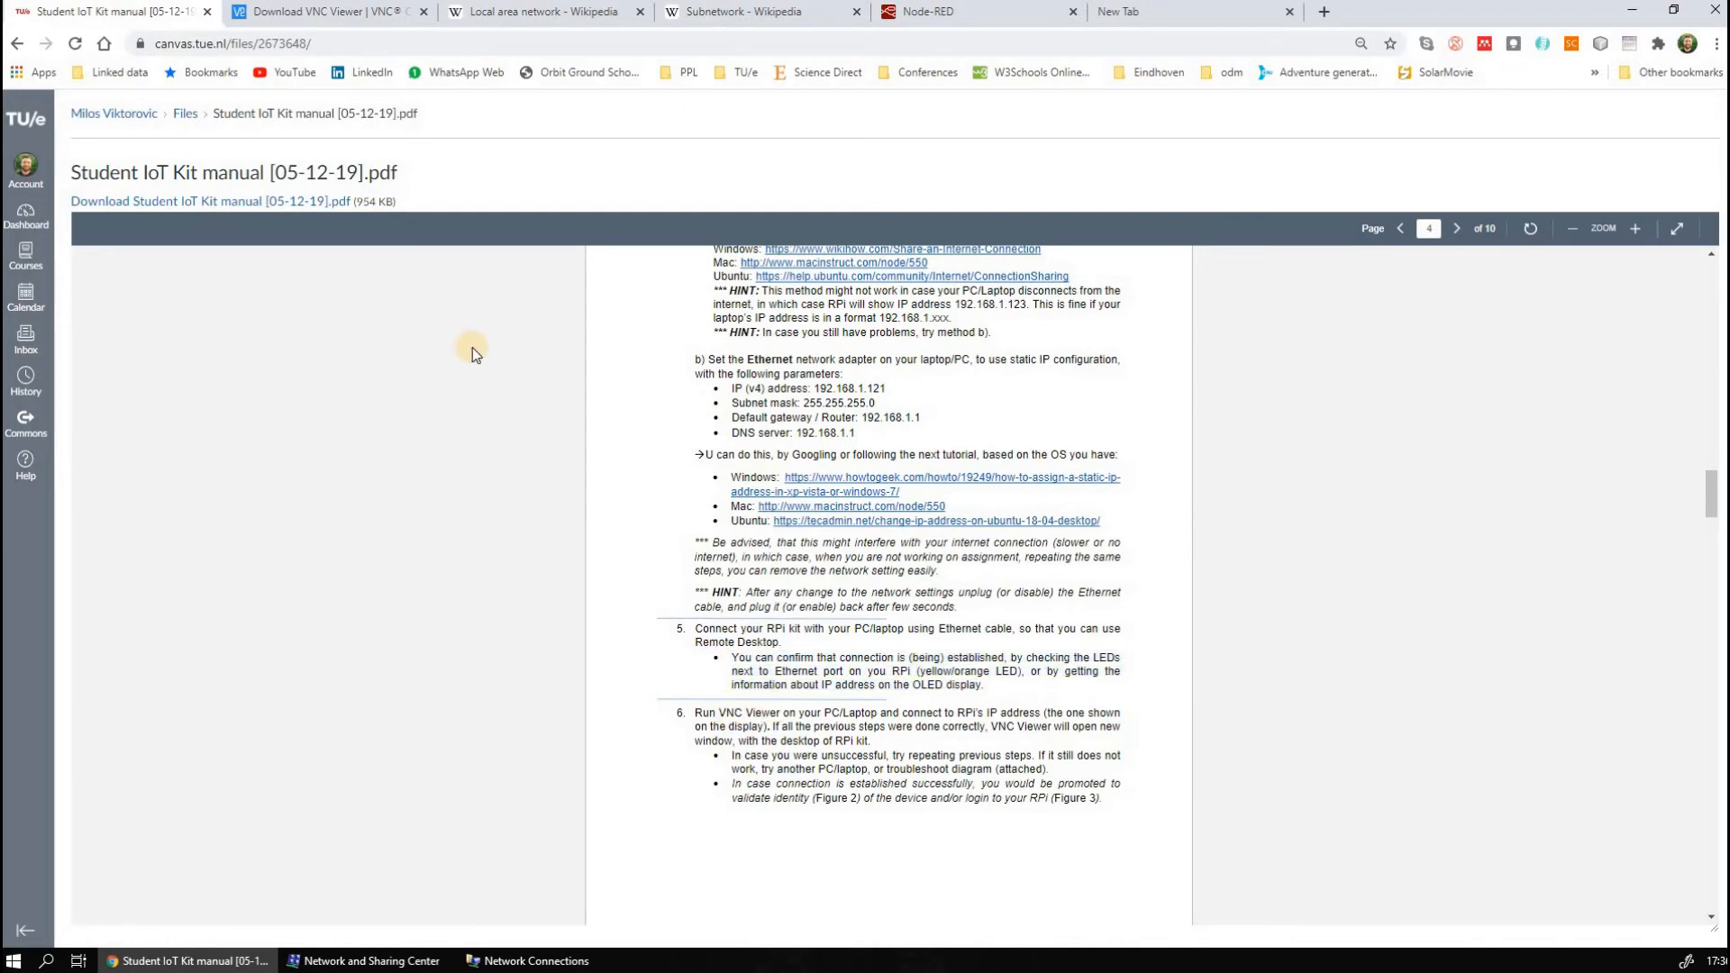
# View the VNC Viewer download page, launch the installed VNC Viewer by searching for "vnc", and minimize the browser
pyautogui.click(306, 12)
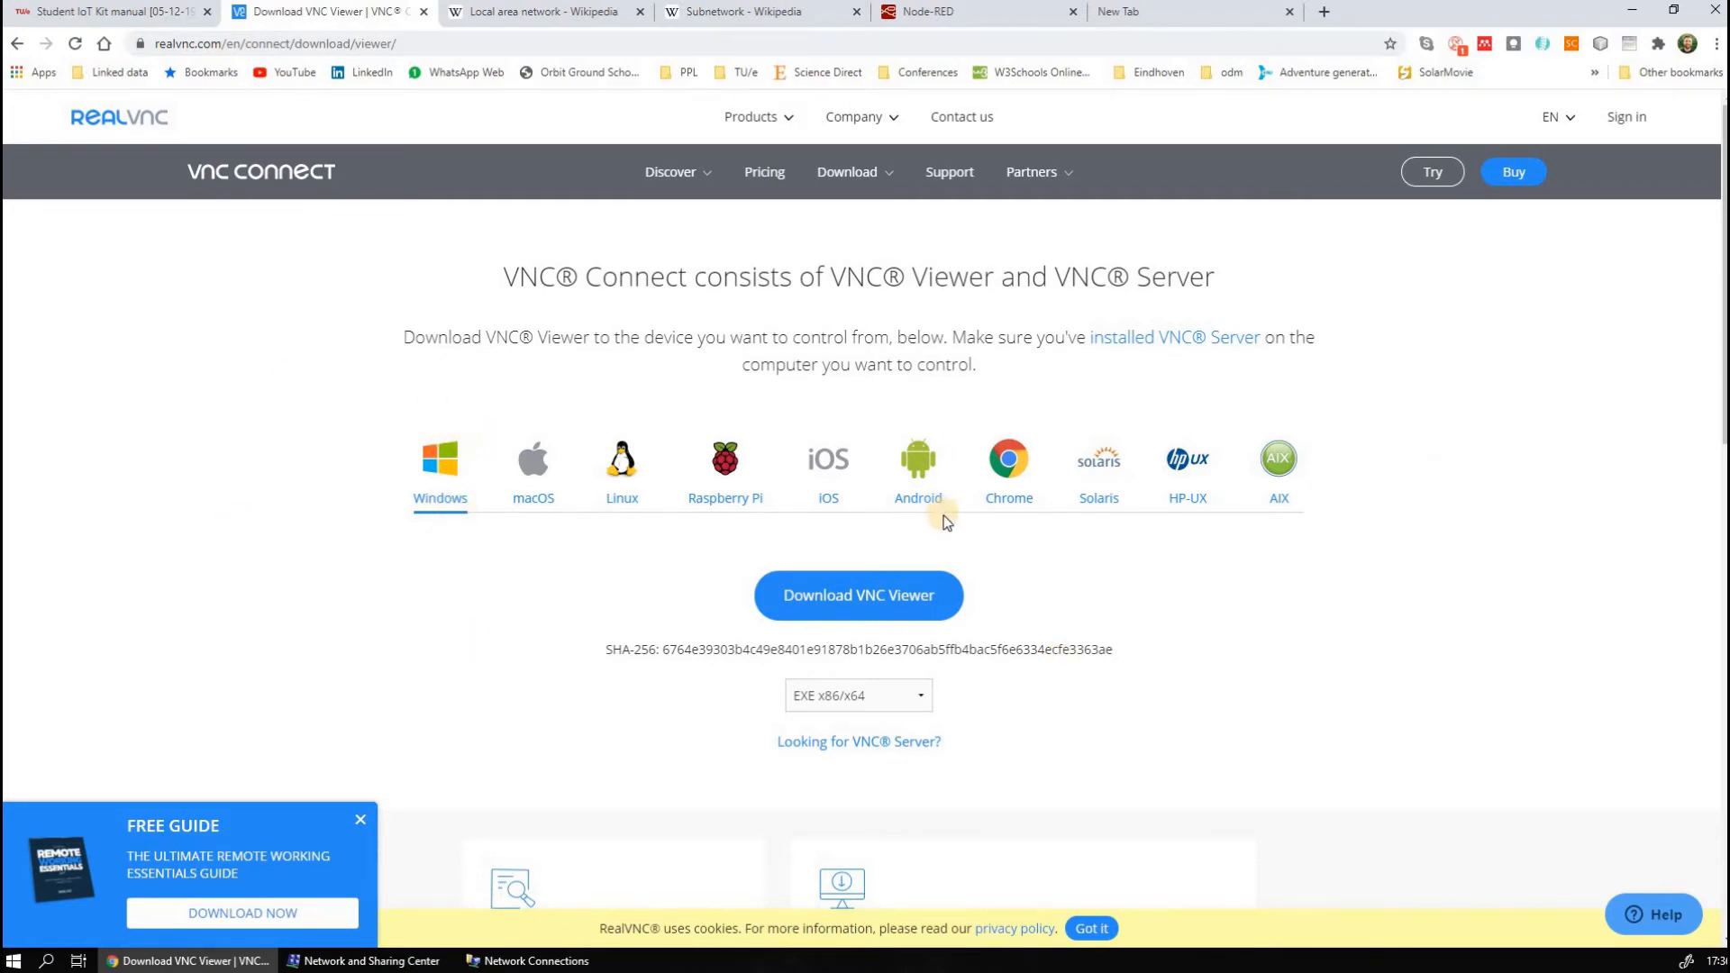
pyautogui.click(49, 963)
pyautogui.write('vnc')
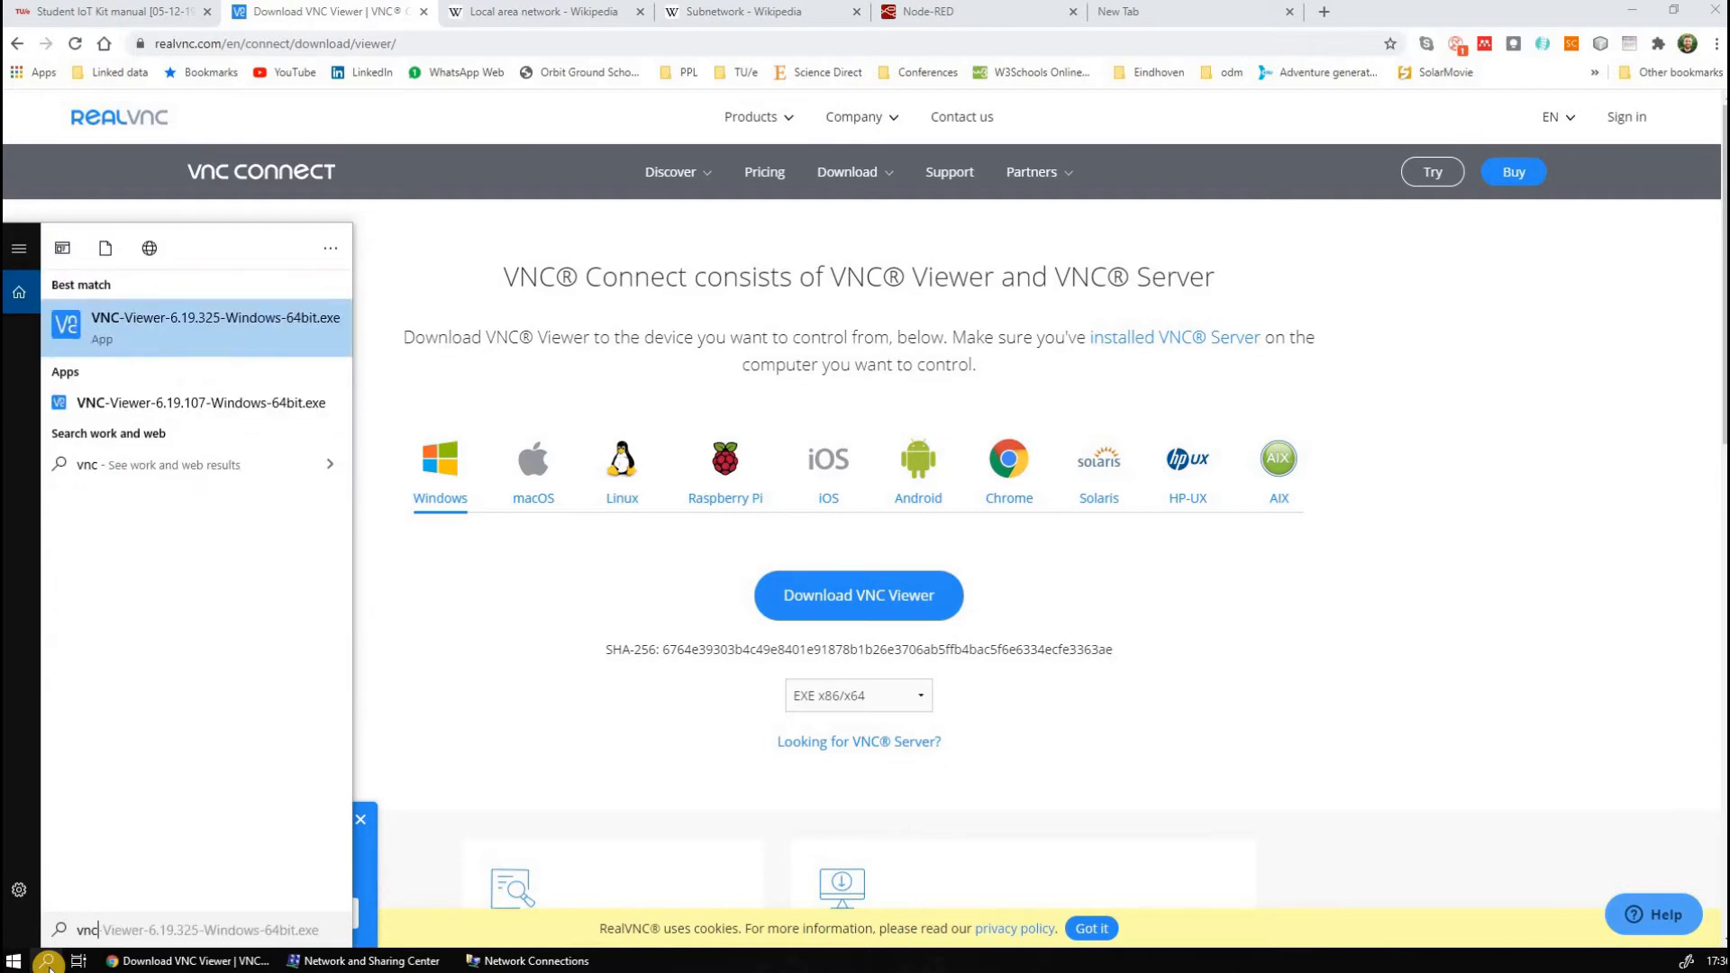
pyautogui.press('Return')
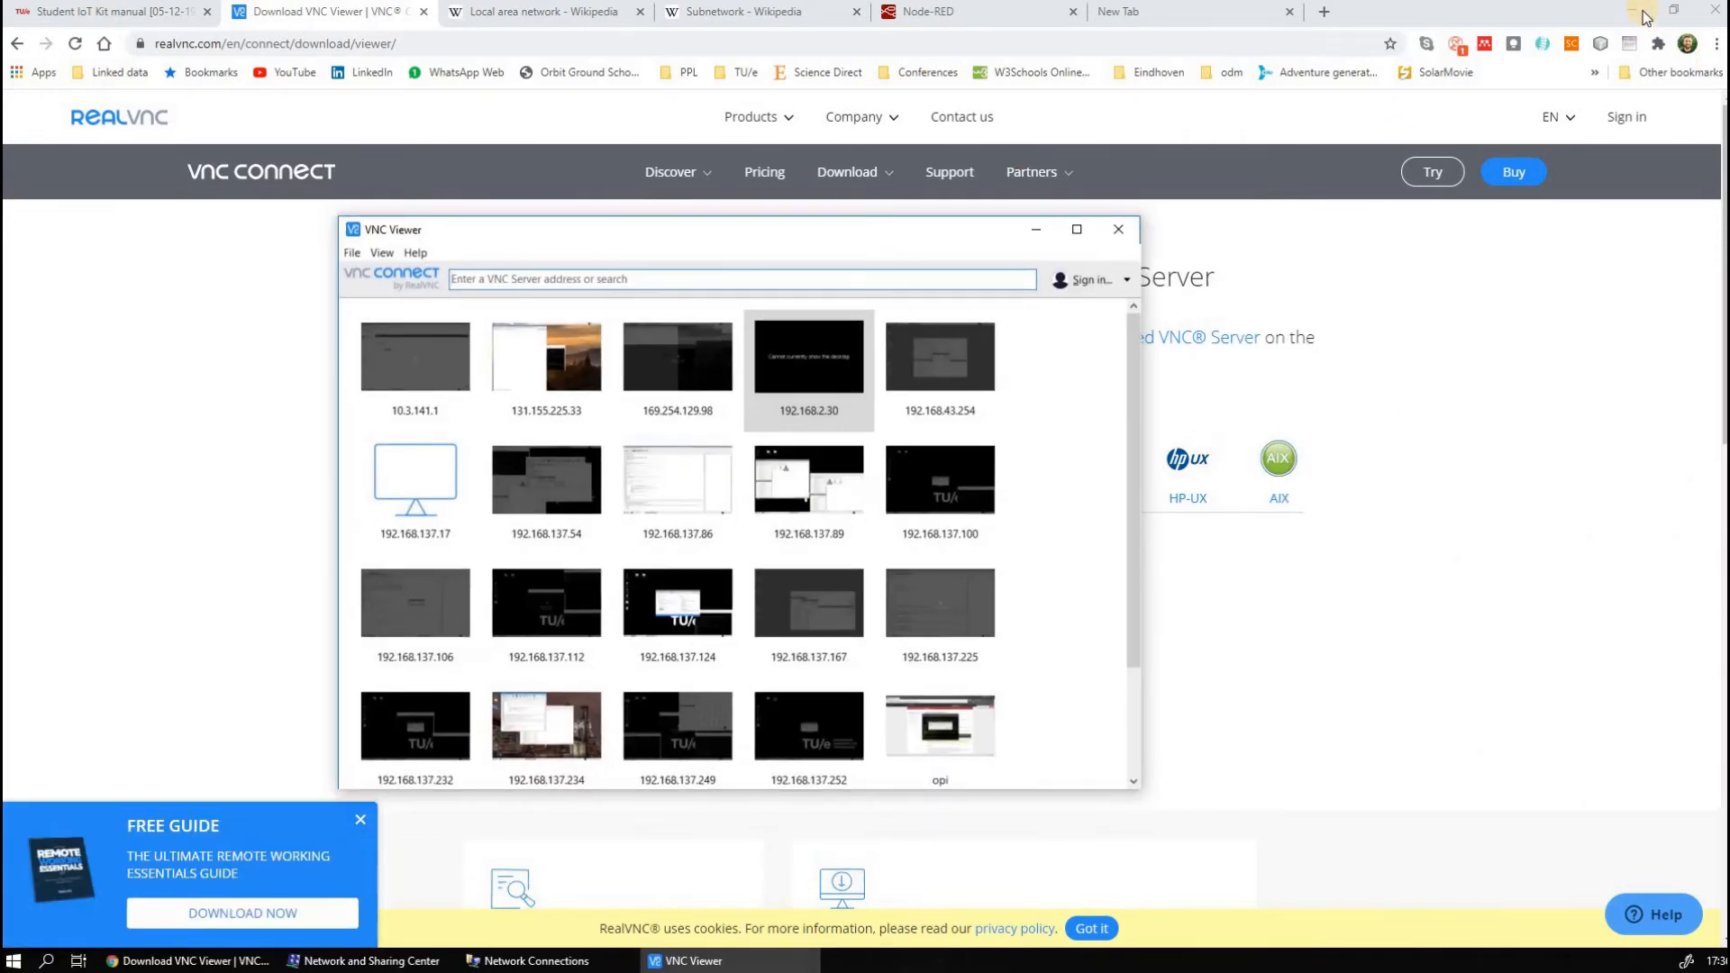
pyautogui.click(1630, 14)
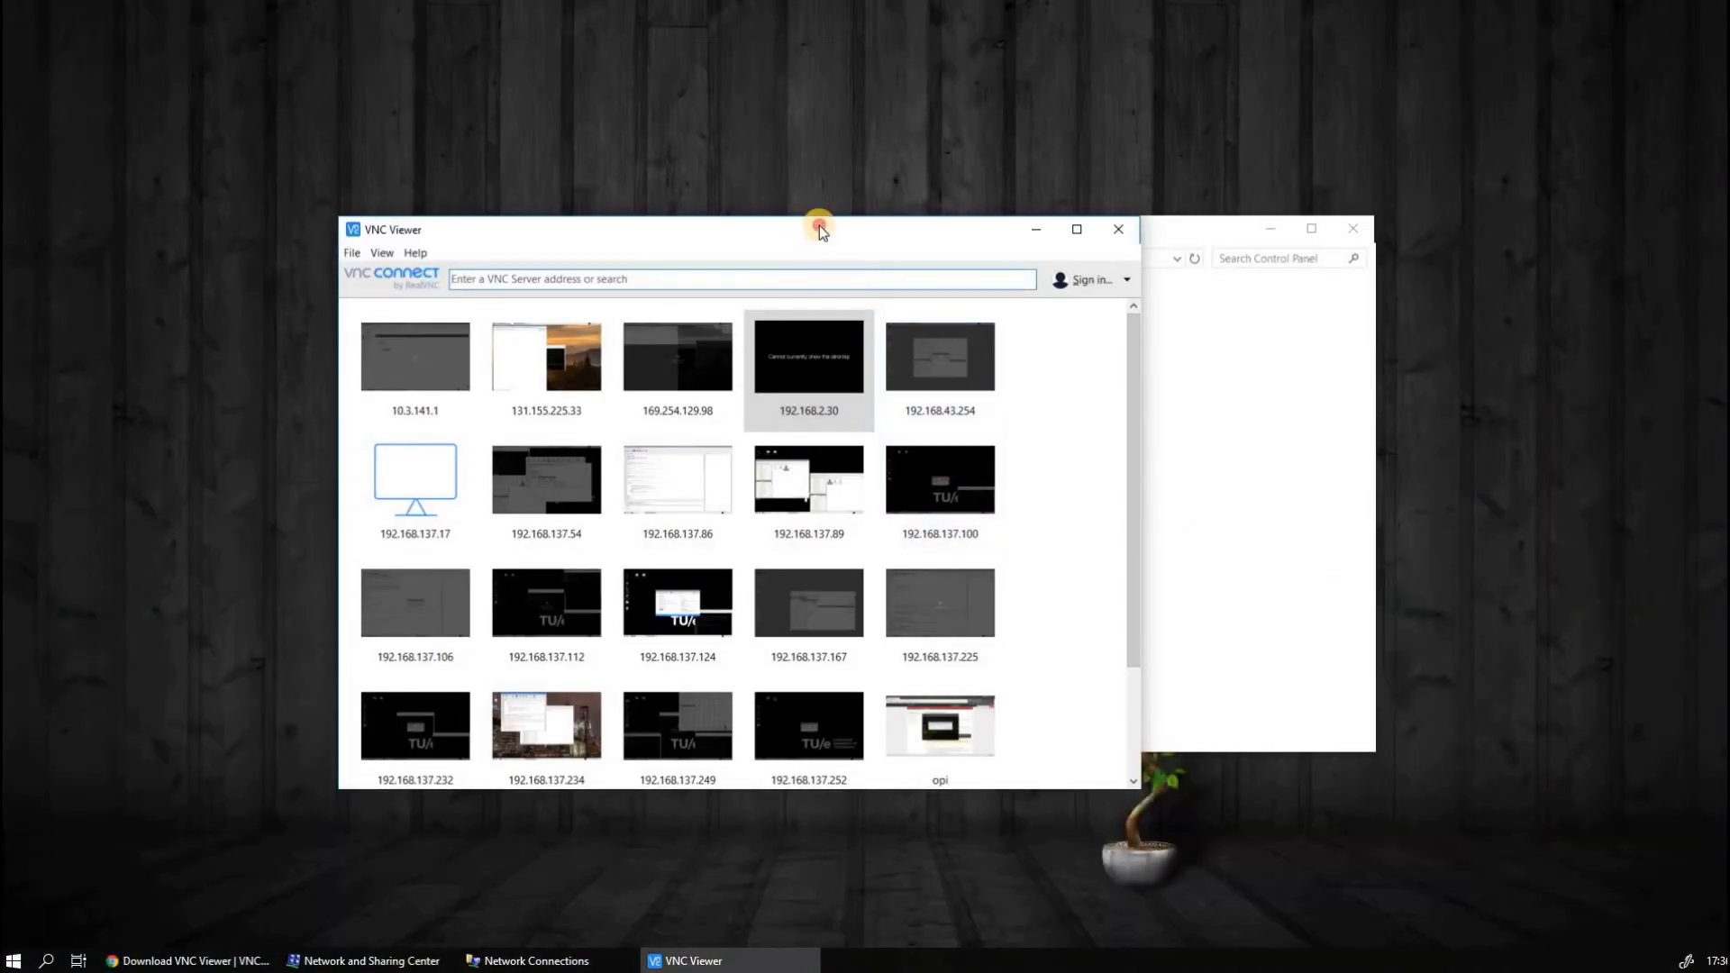
# Connect VNC Viewer to the server address 192.168.1.123
pyautogui.click(861, 233)
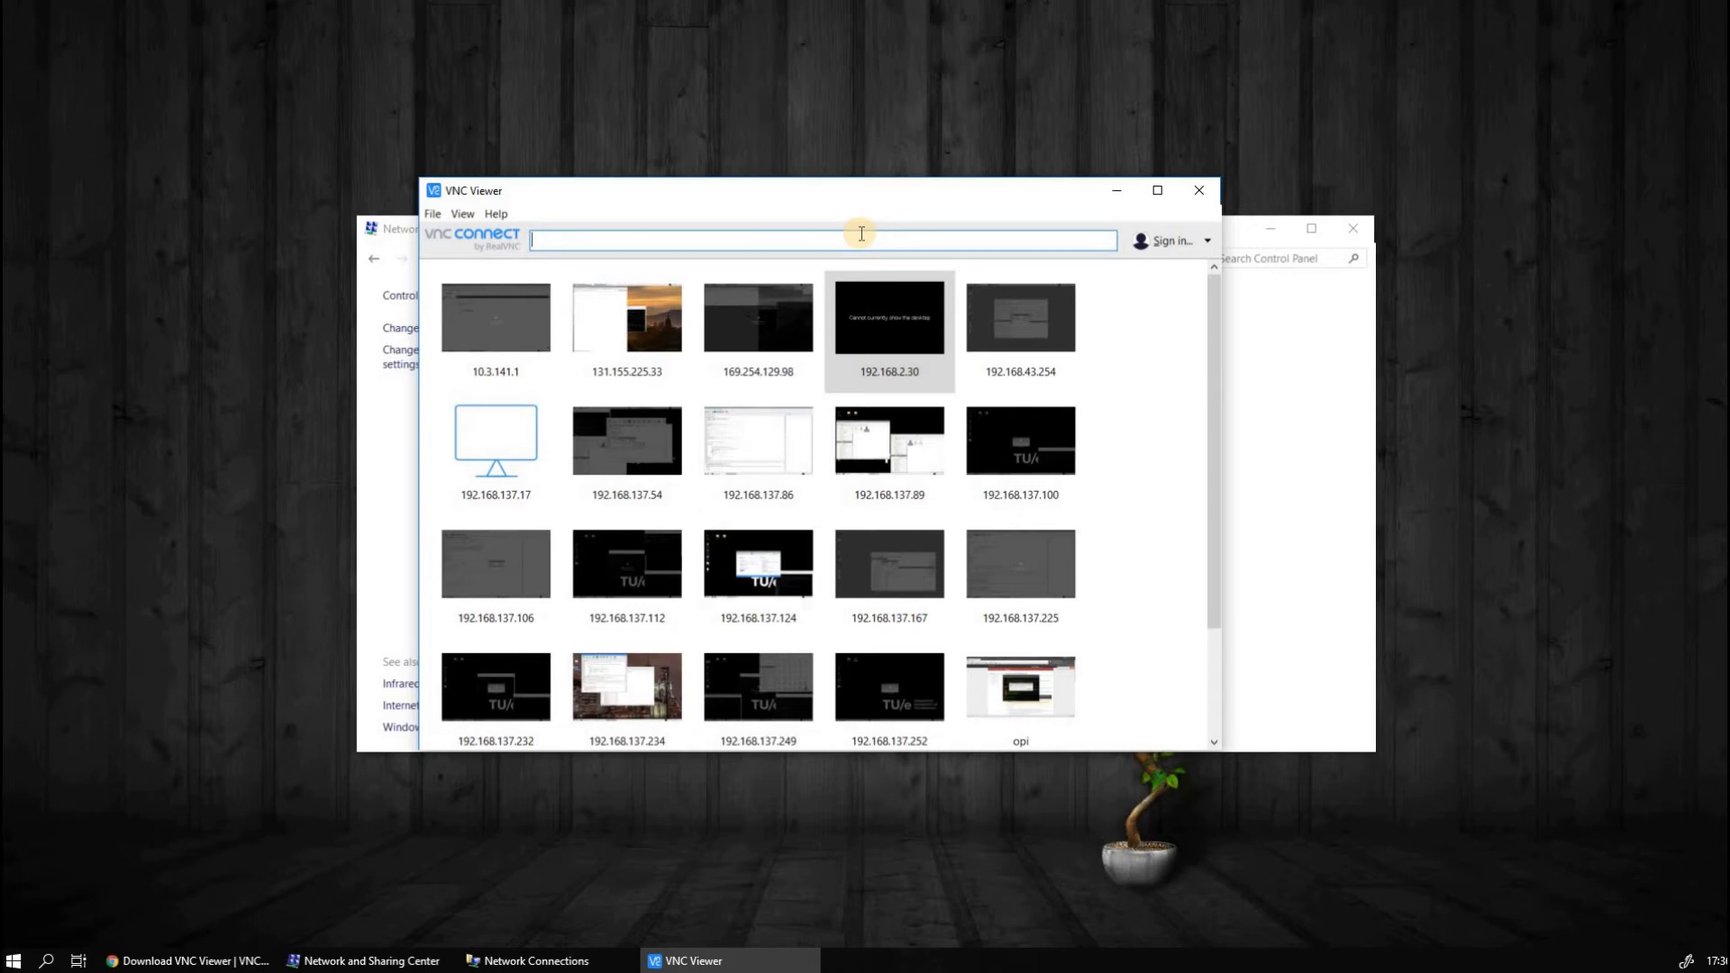
pyautogui.write('192')
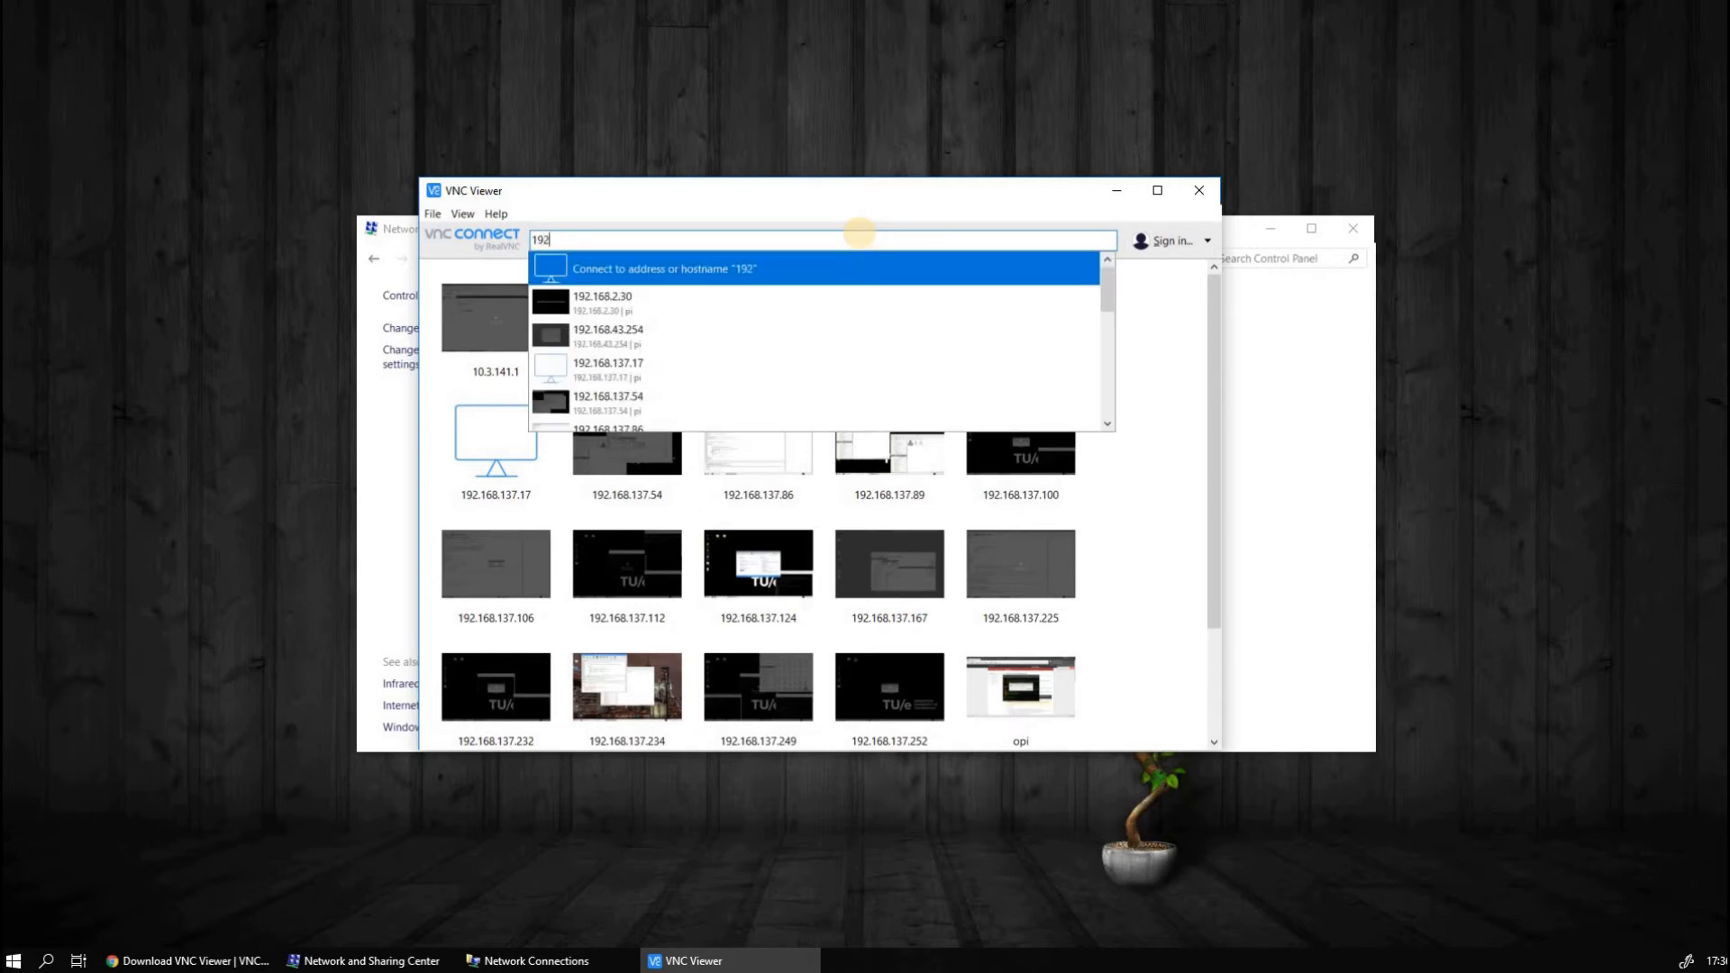
pyautogui.write('.168.1.')
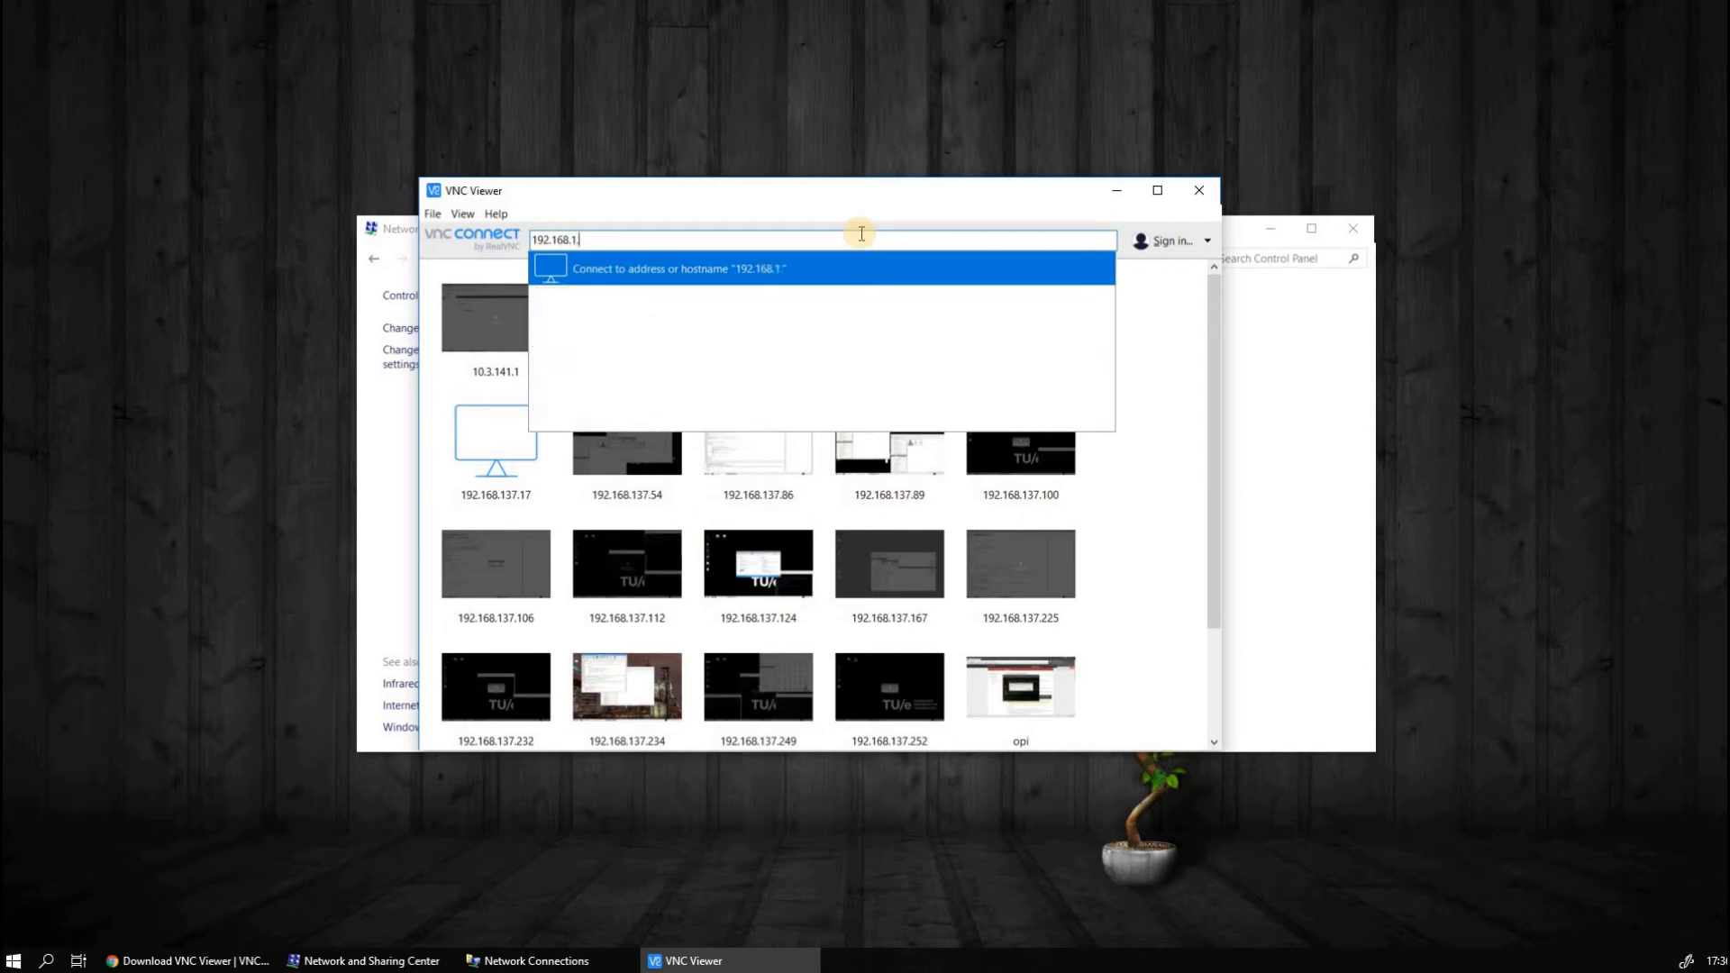
pyautogui.write('123')
pyautogui.press('Return')
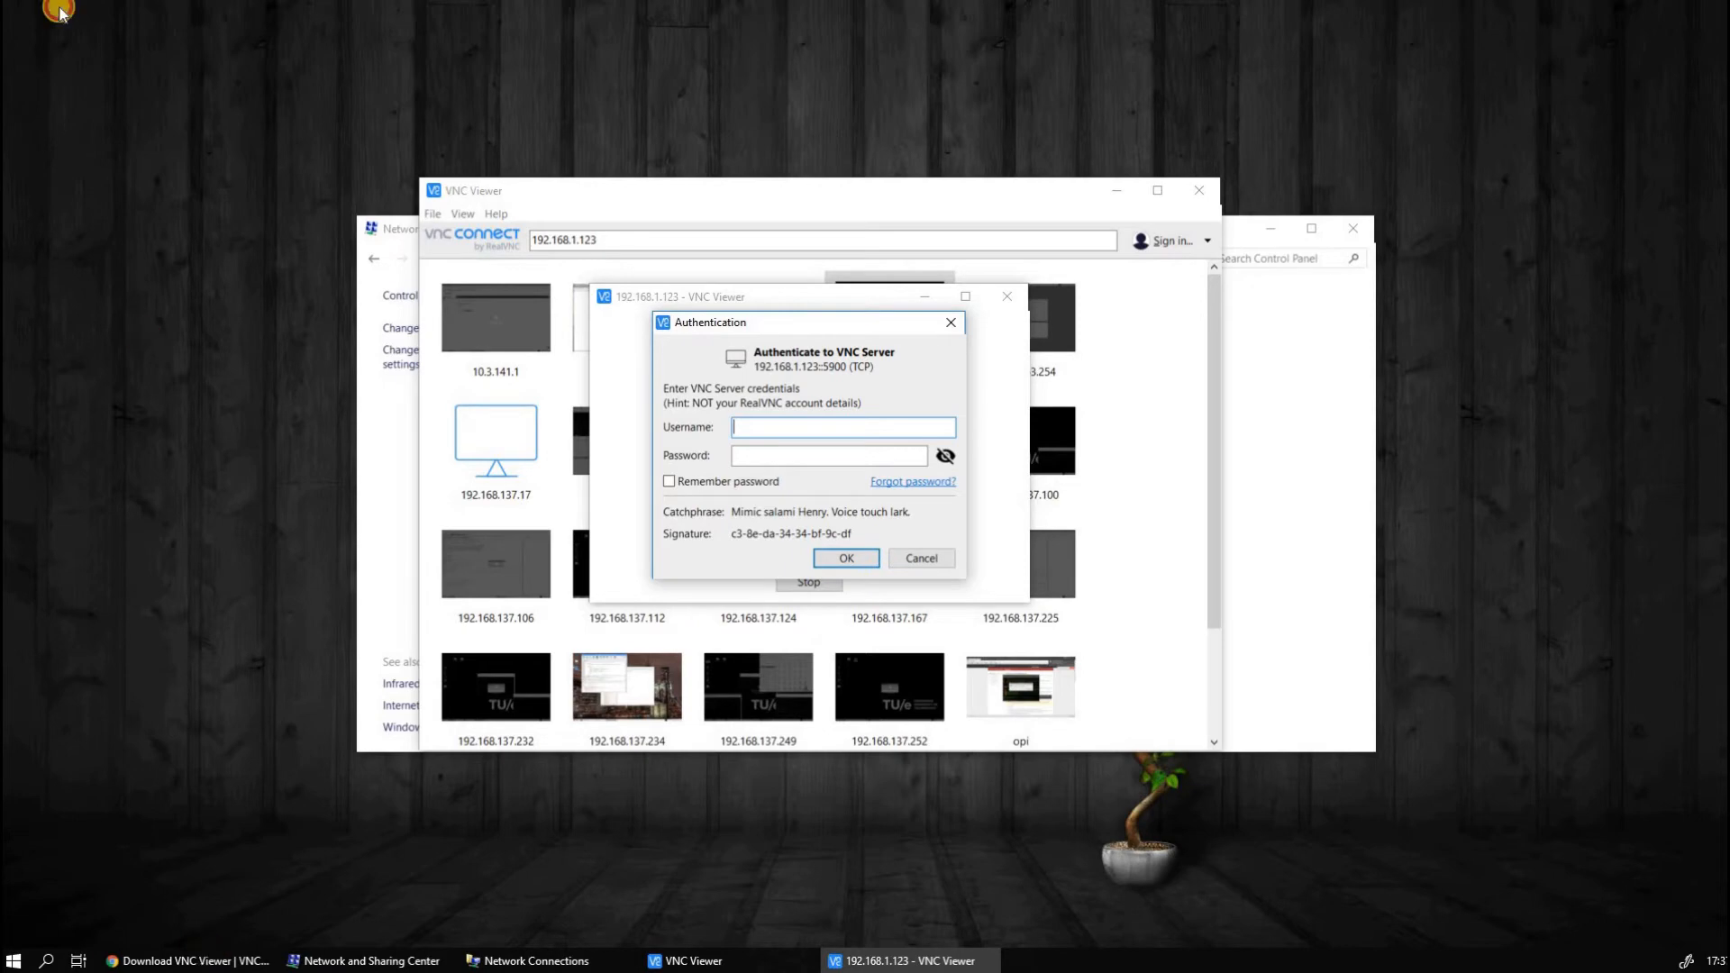
# Look up the Raspberry Pi's VNC login credentials on page 5 of the kit manual
pyautogui.click(194, 956)
pyautogui.click(77, 6)
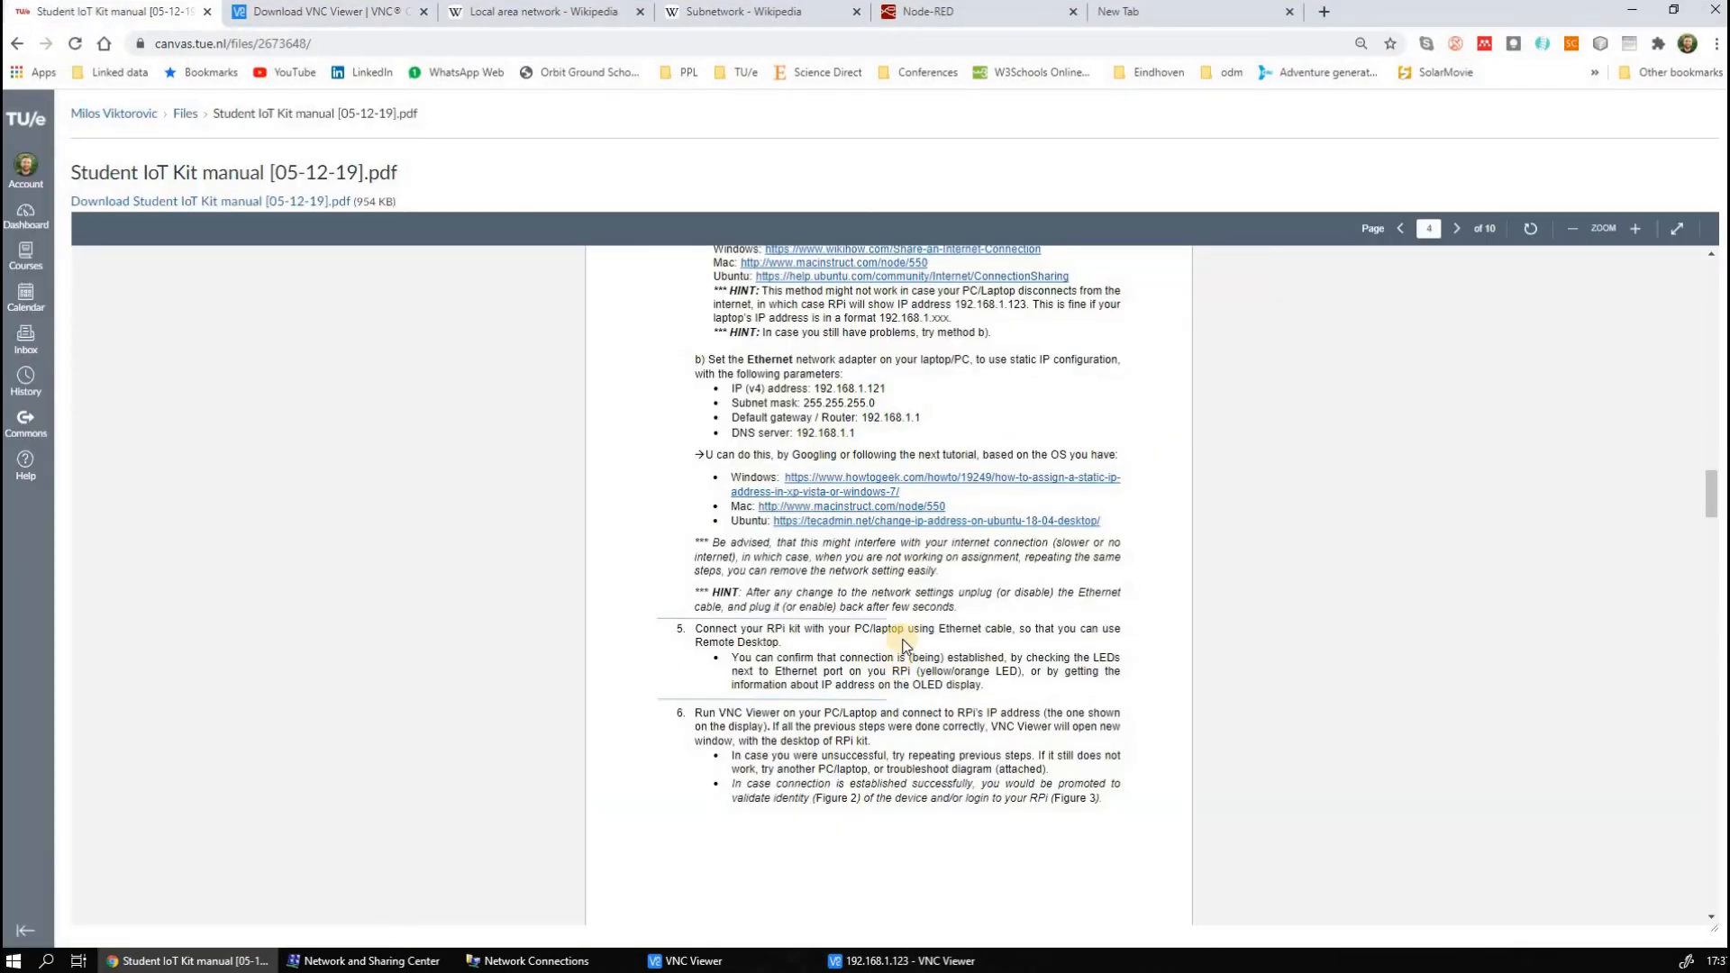
pyautogui.scroll(-3, 903, 641)
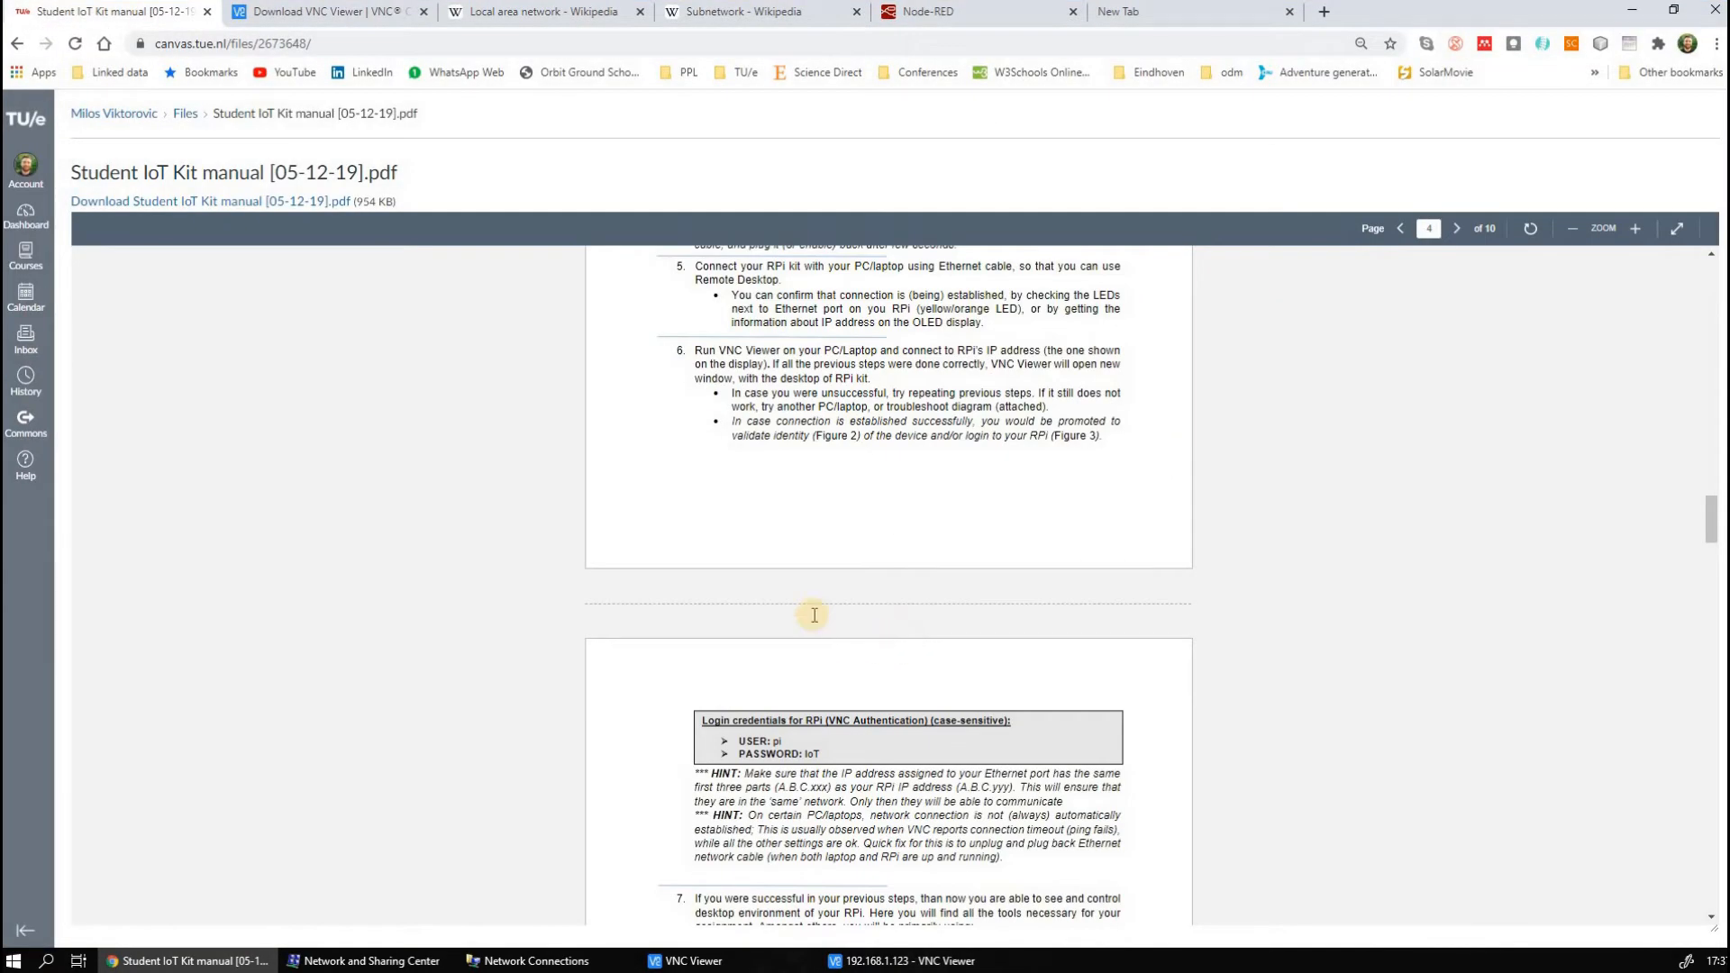
pyautogui.scroll(-3, 793, 558)
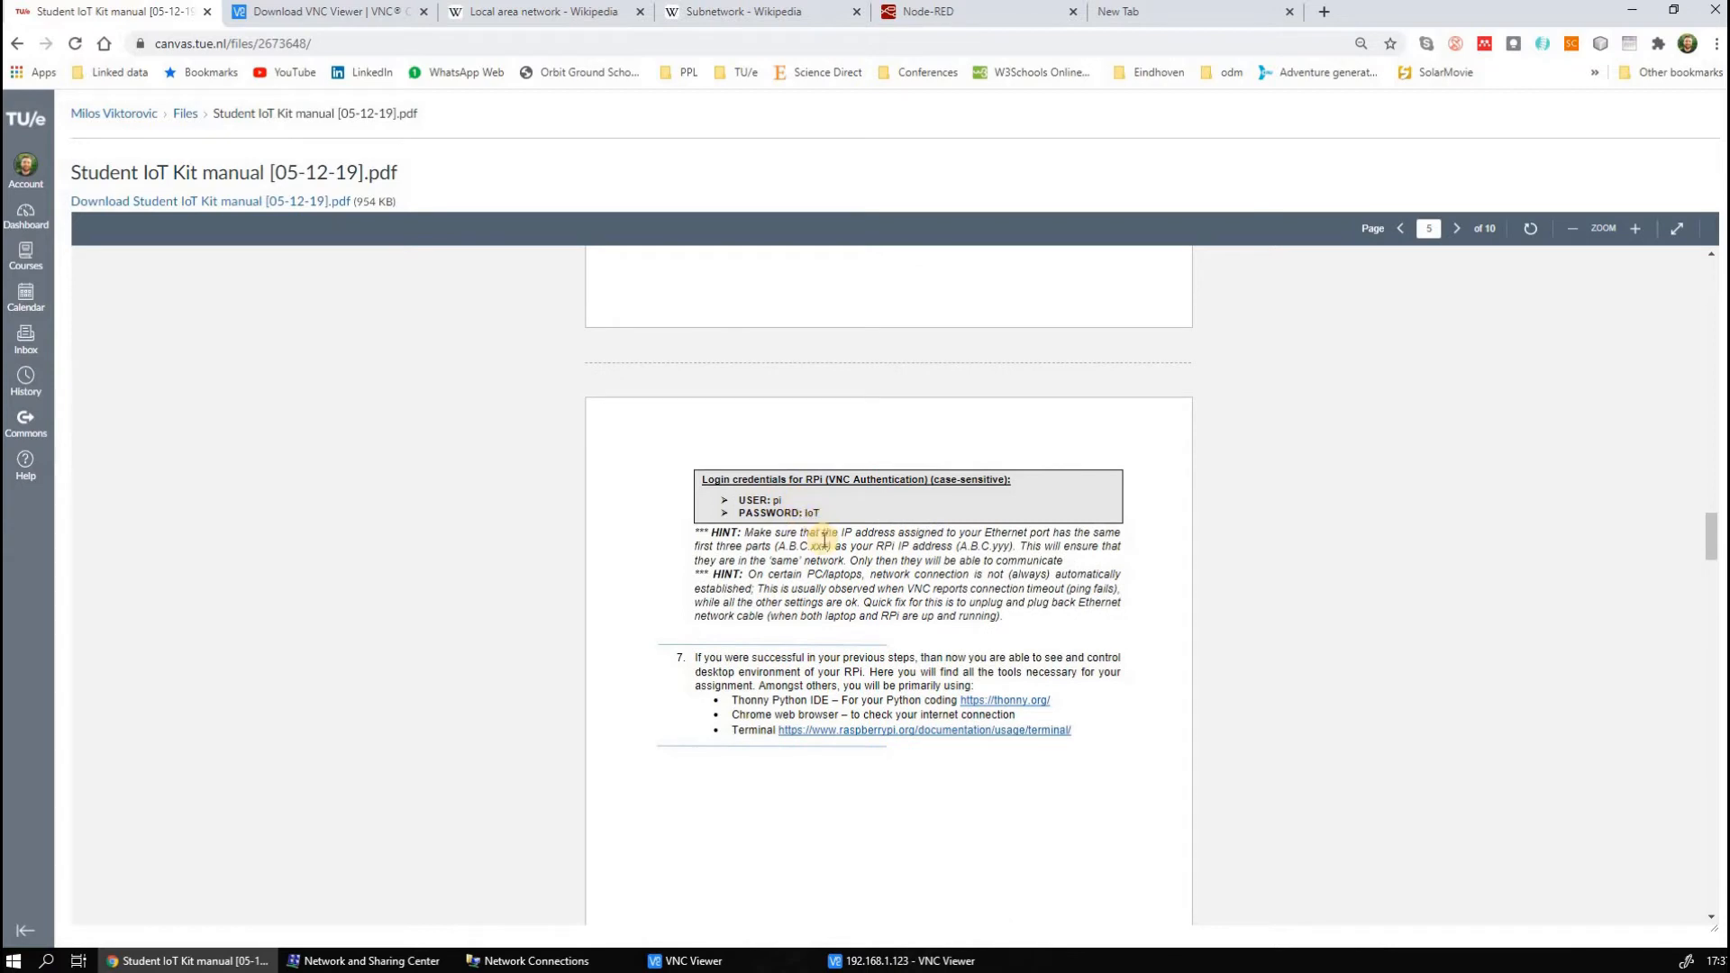
pyautogui.click(894, 962)
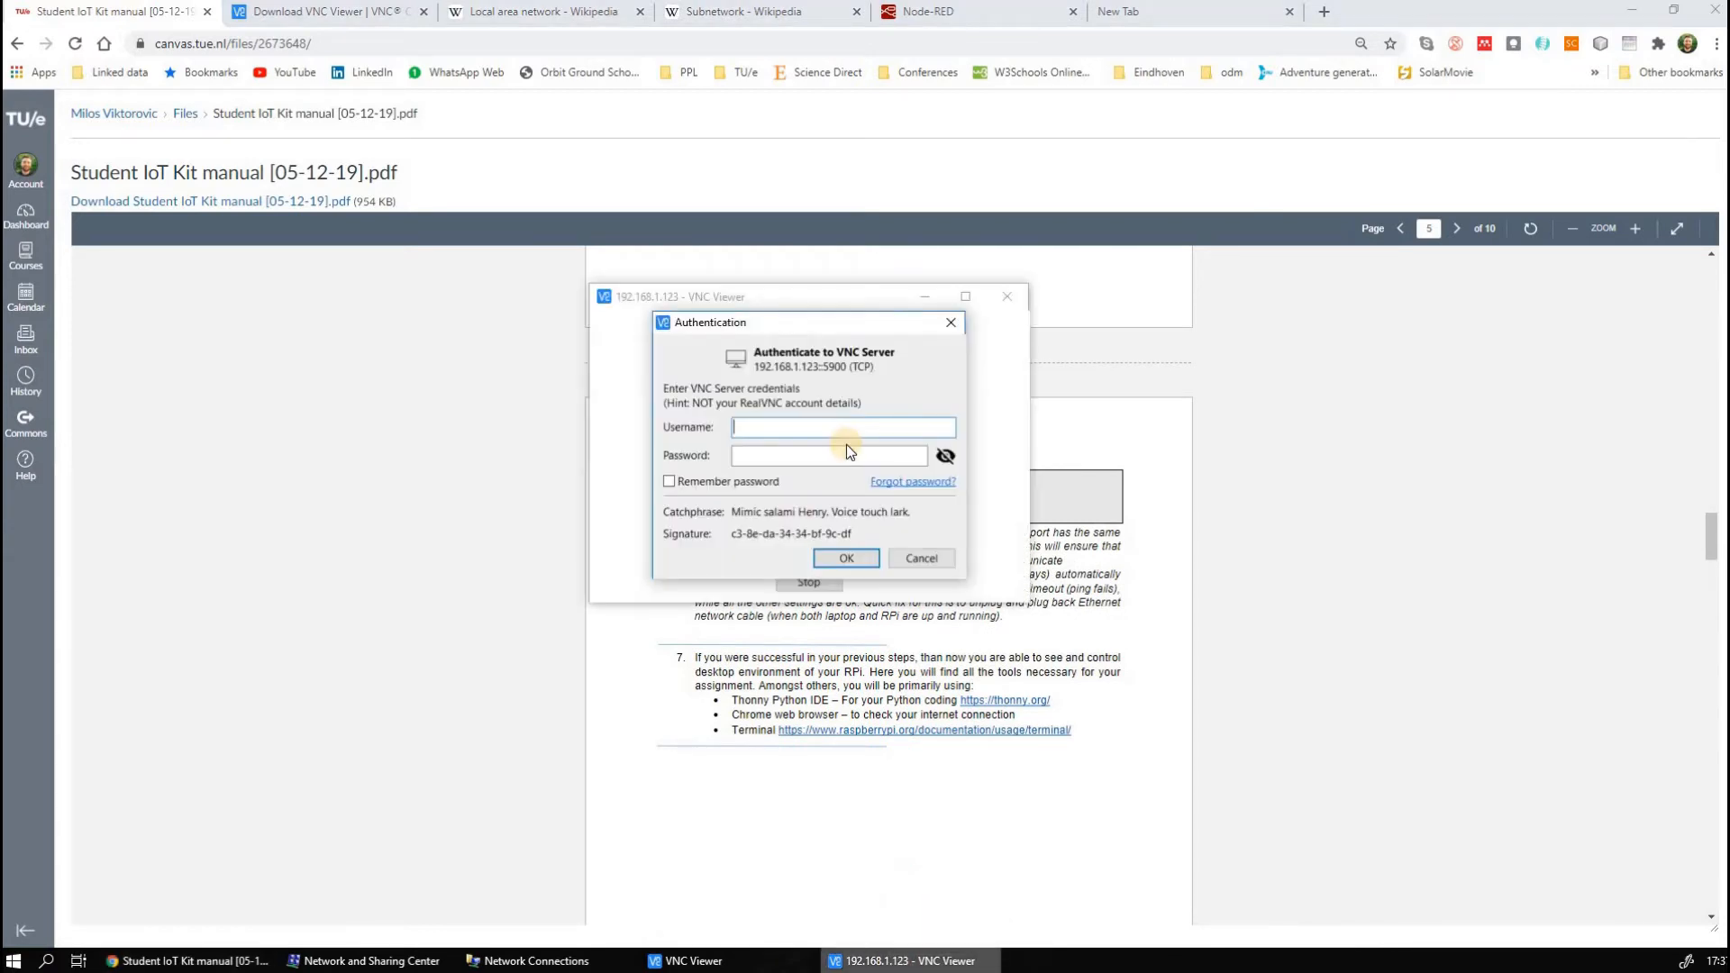
pyautogui.click(700, 664)
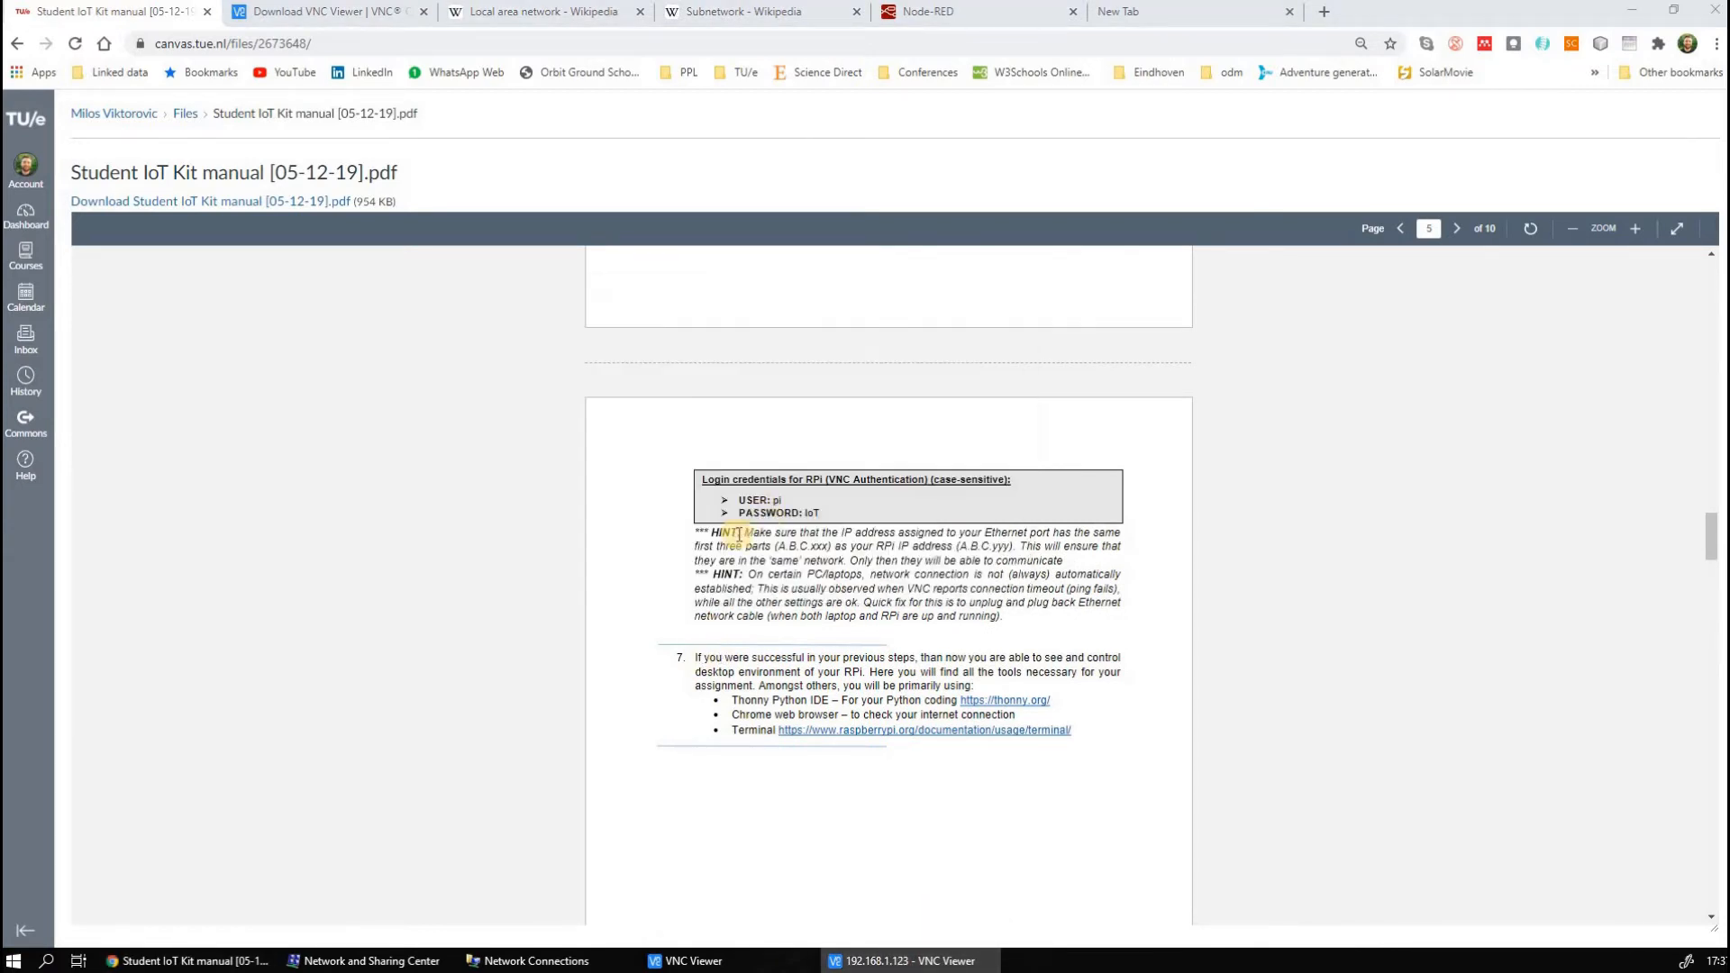
# Authenticate to the VNC server with the username pi and the account password, revealing the password before confirming
pyautogui.click(932, 962)
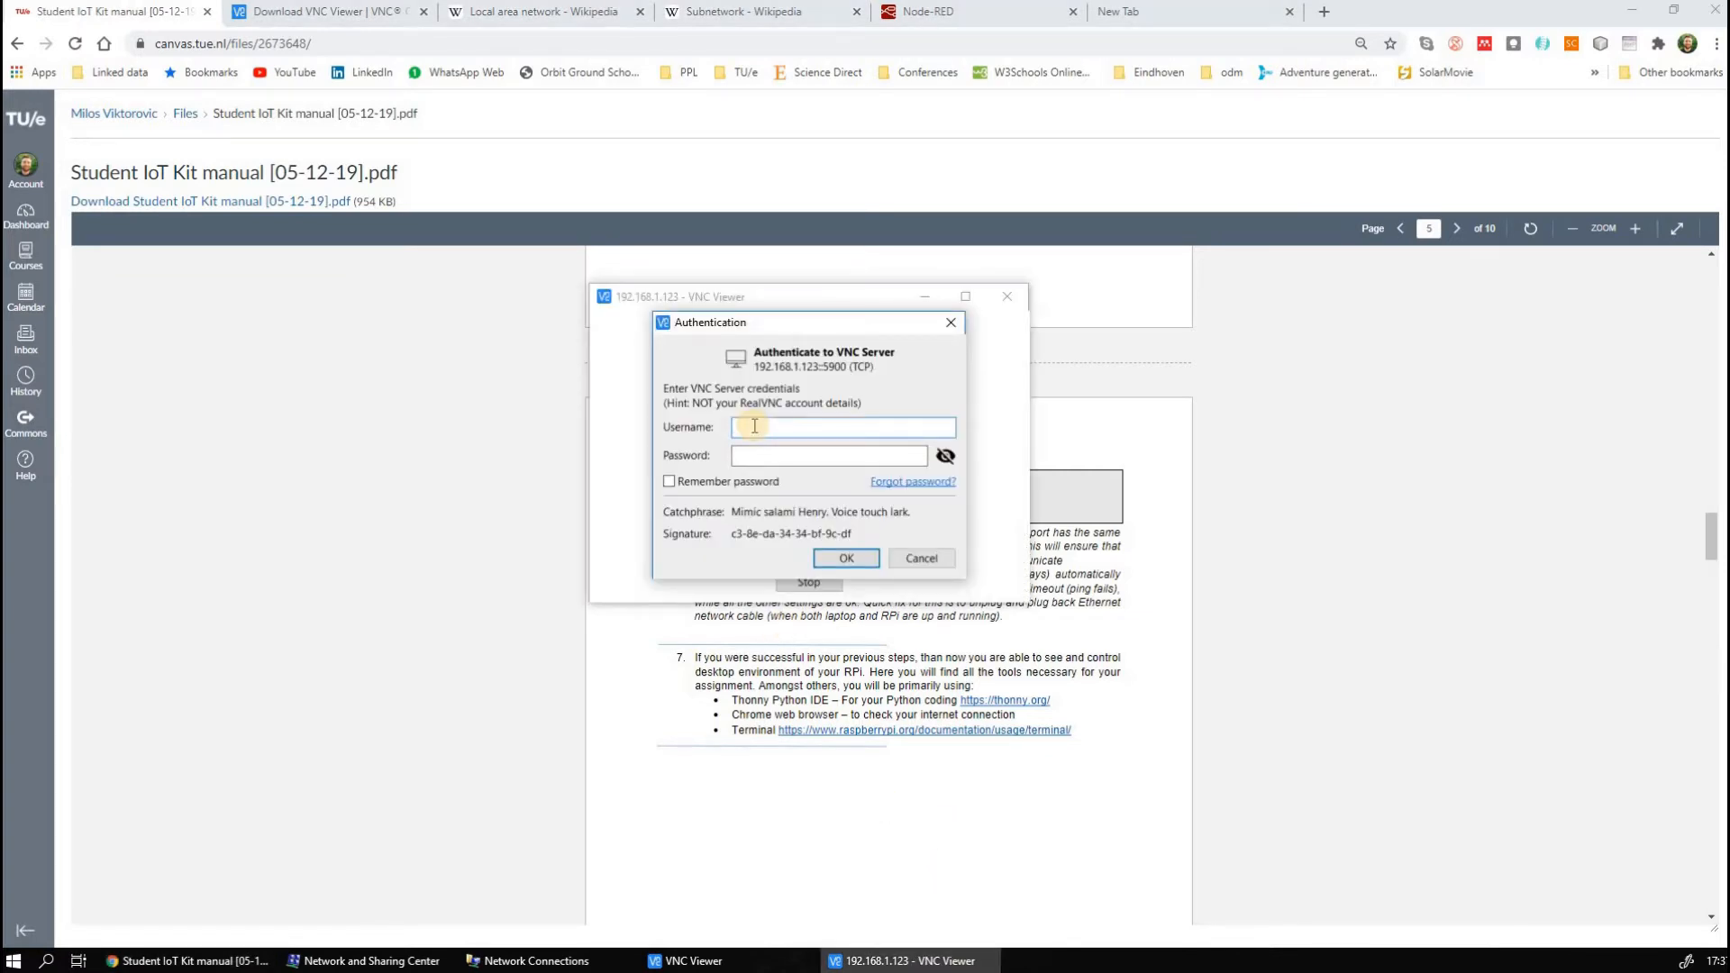
pyautogui.write('pi')
pyautogui.press('Tab')
pyautogui.write('ras')
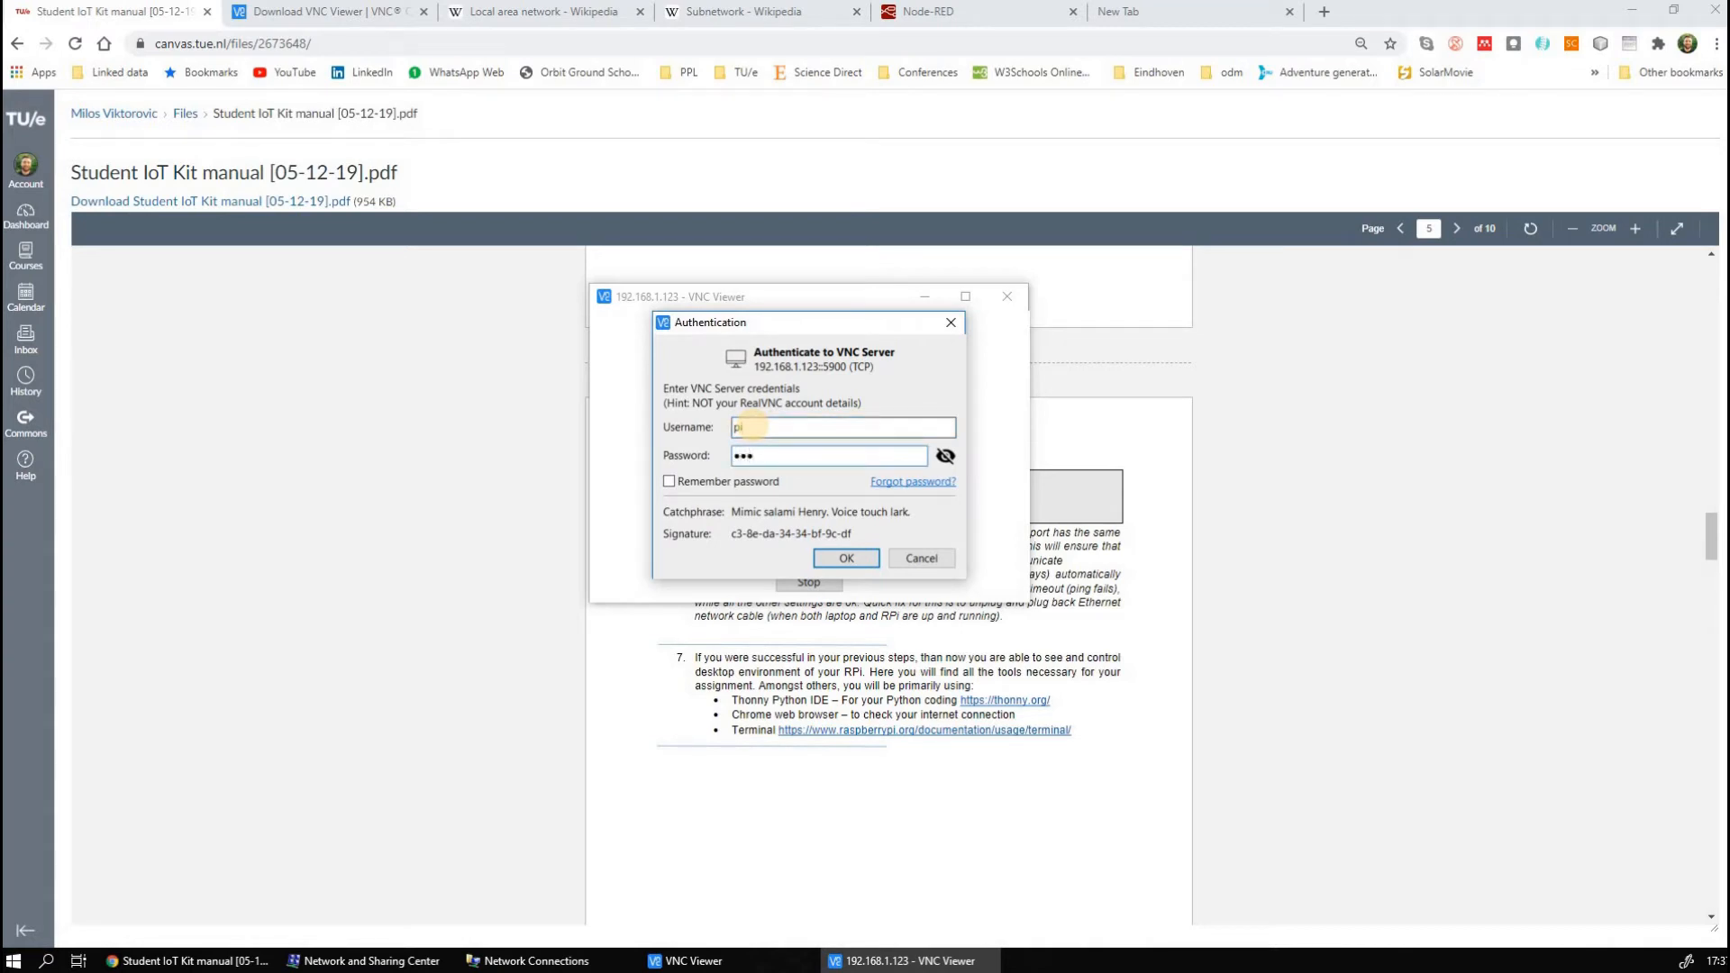
pyautogui.click(944, 456)
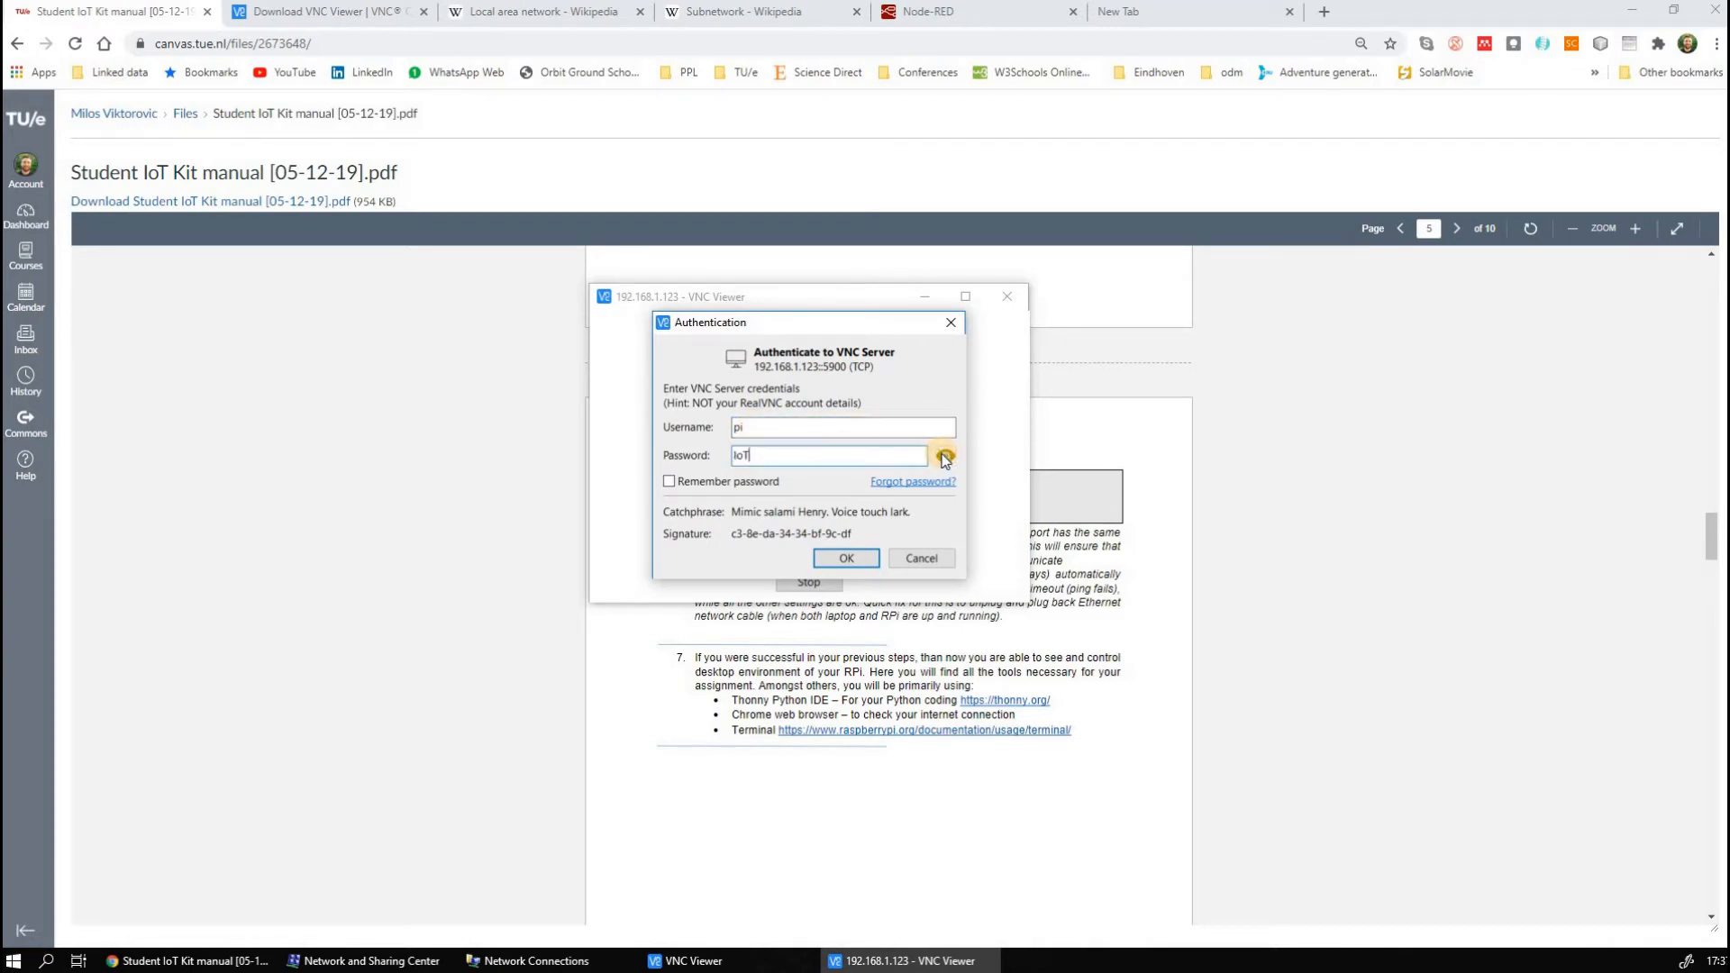
pyautogui.click(844, 559)
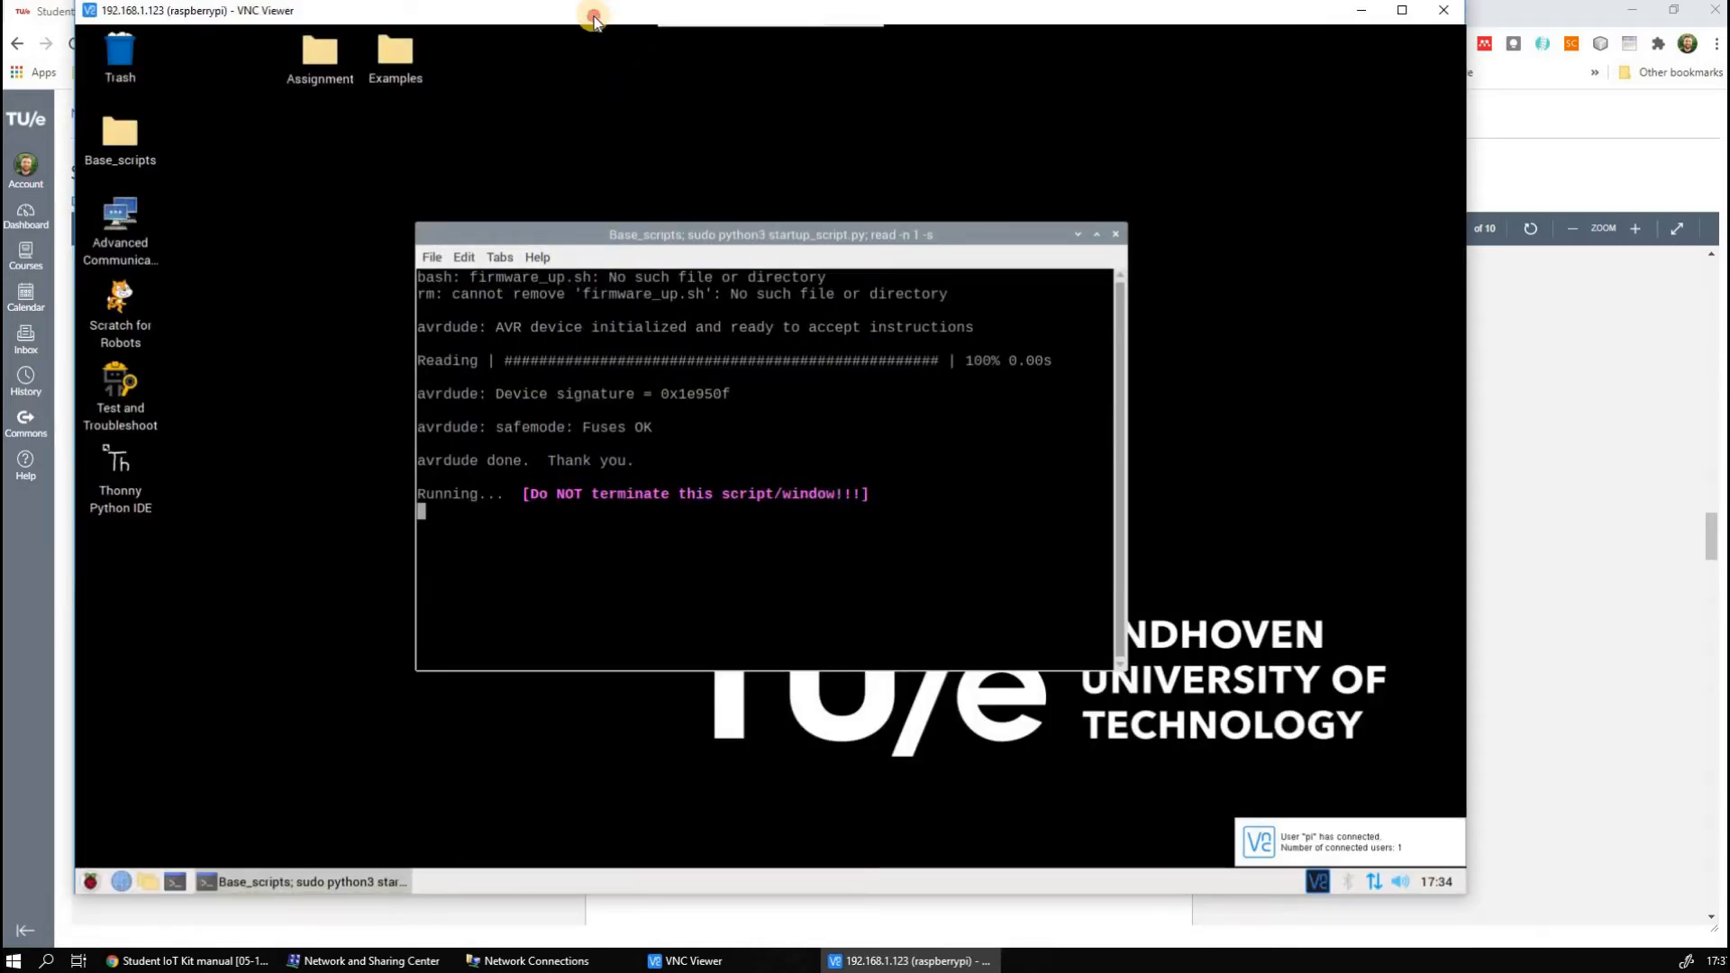
# Maximize the Raspberry Pi remote desktop window and view its application menu
pyautogui.moveTo(601, 27); pyautogui.dragTo(702, 62)
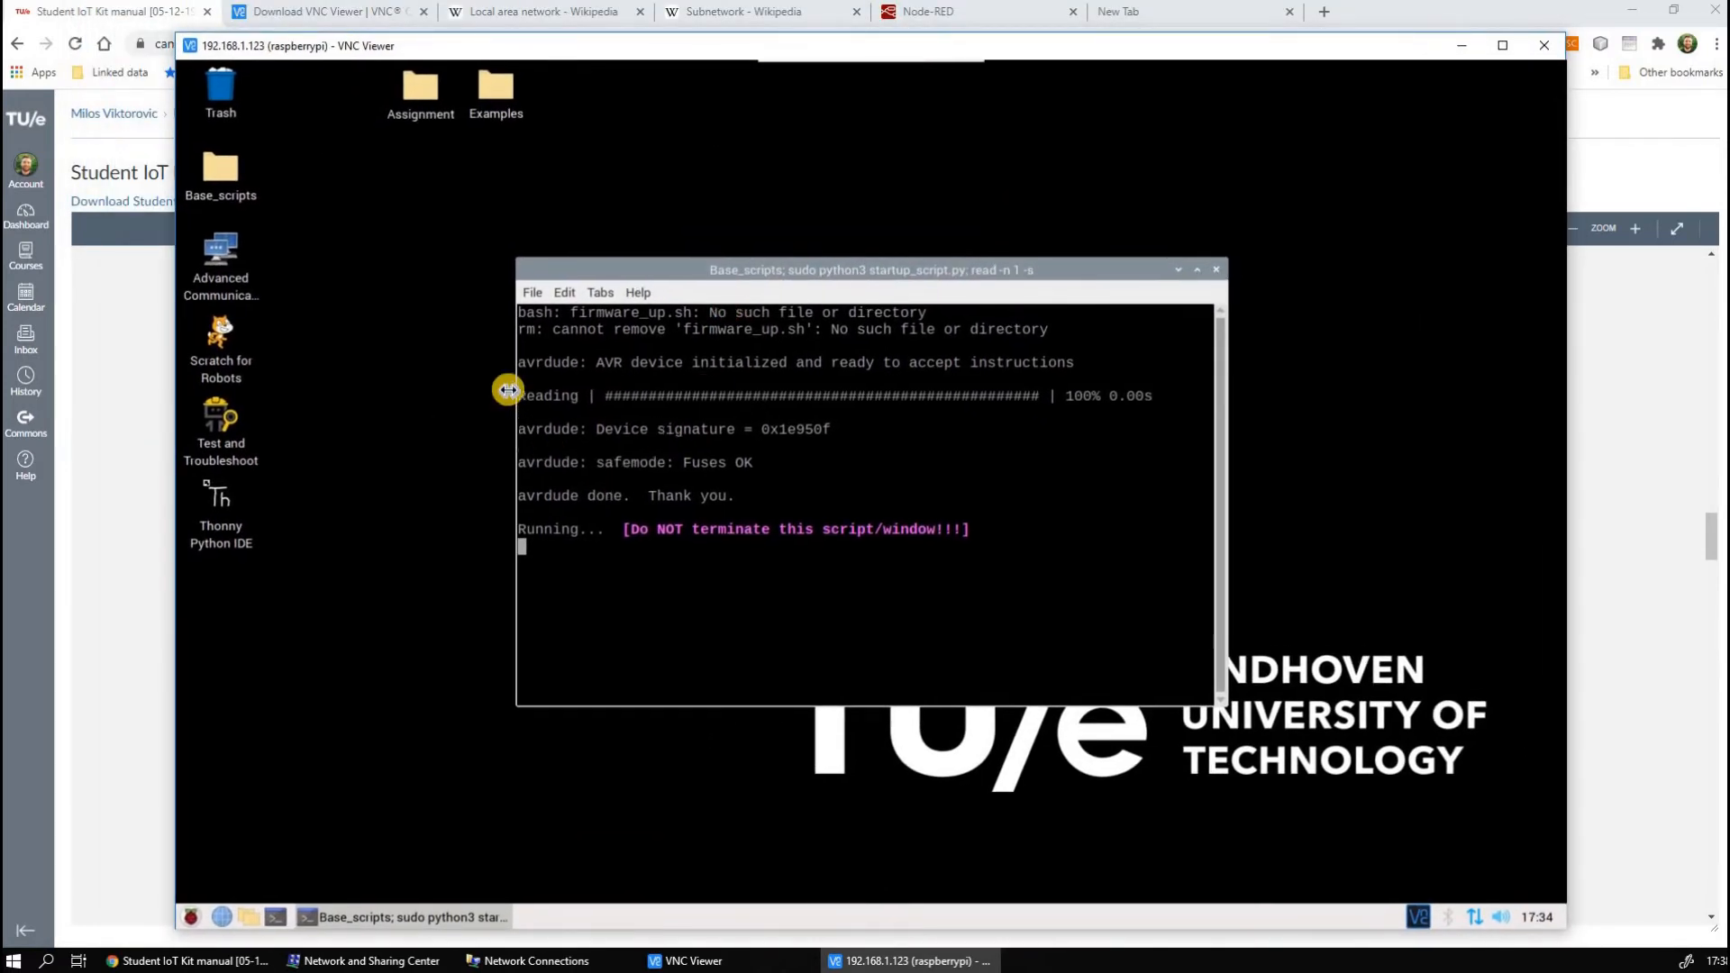
pyautogui.click(1503, 45)
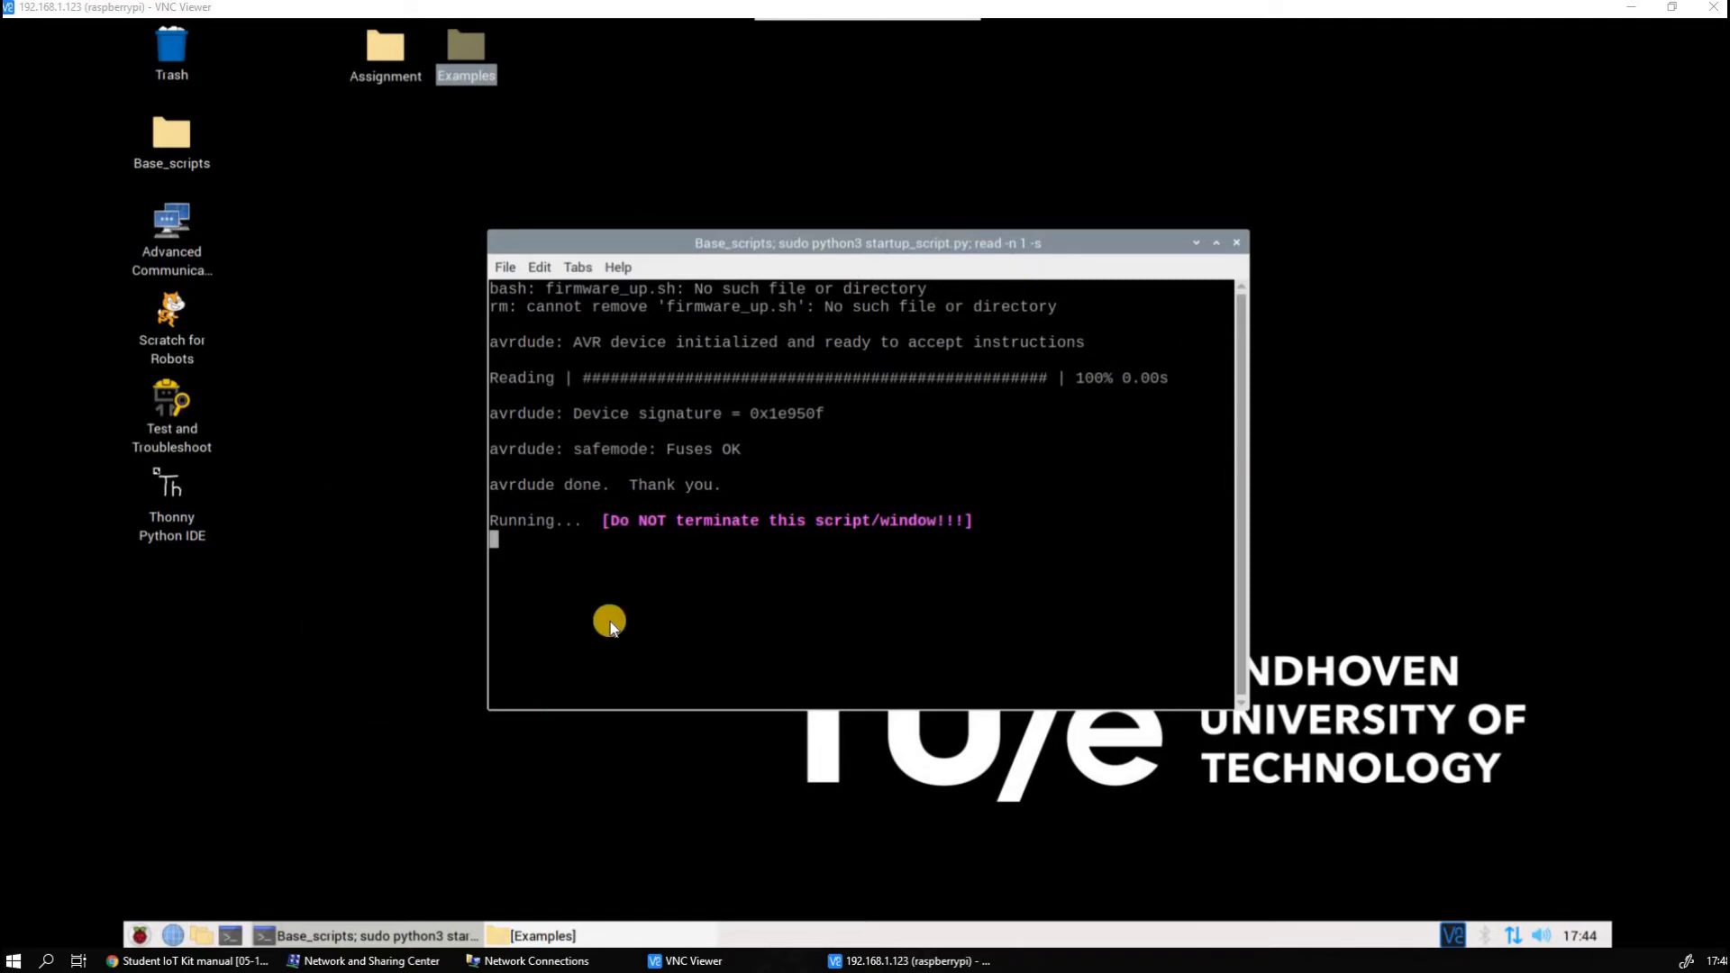
pyautogui.click(141, 937)
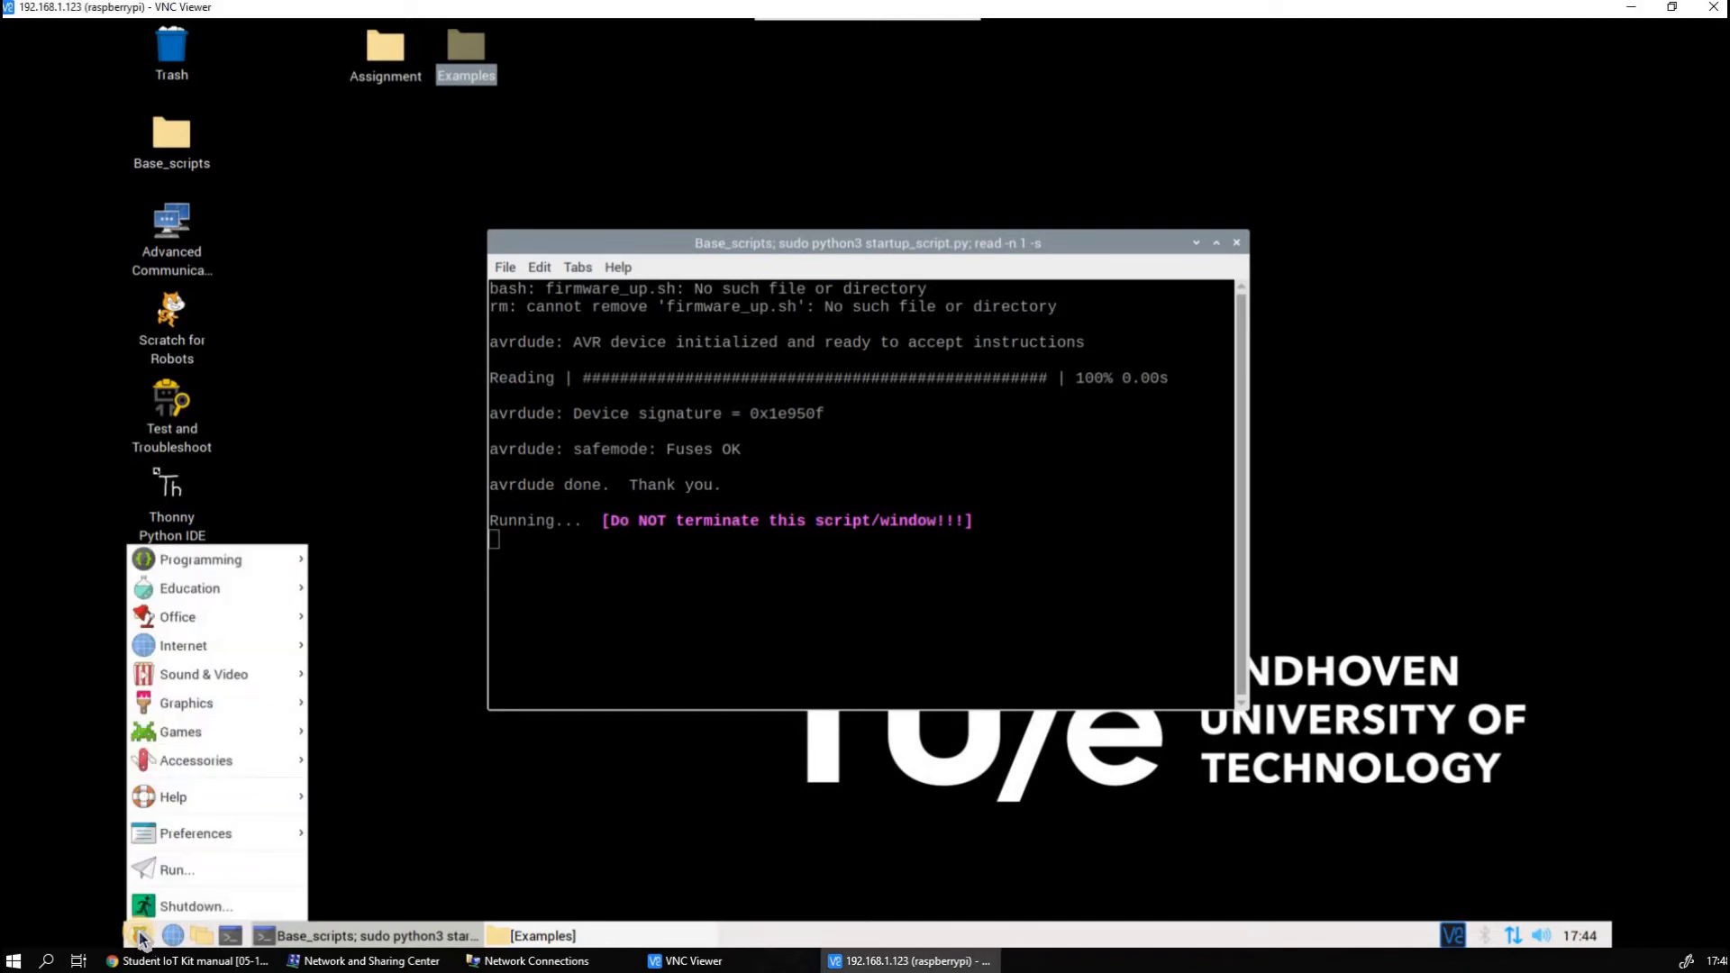
pyautogui.click(1125, 410)
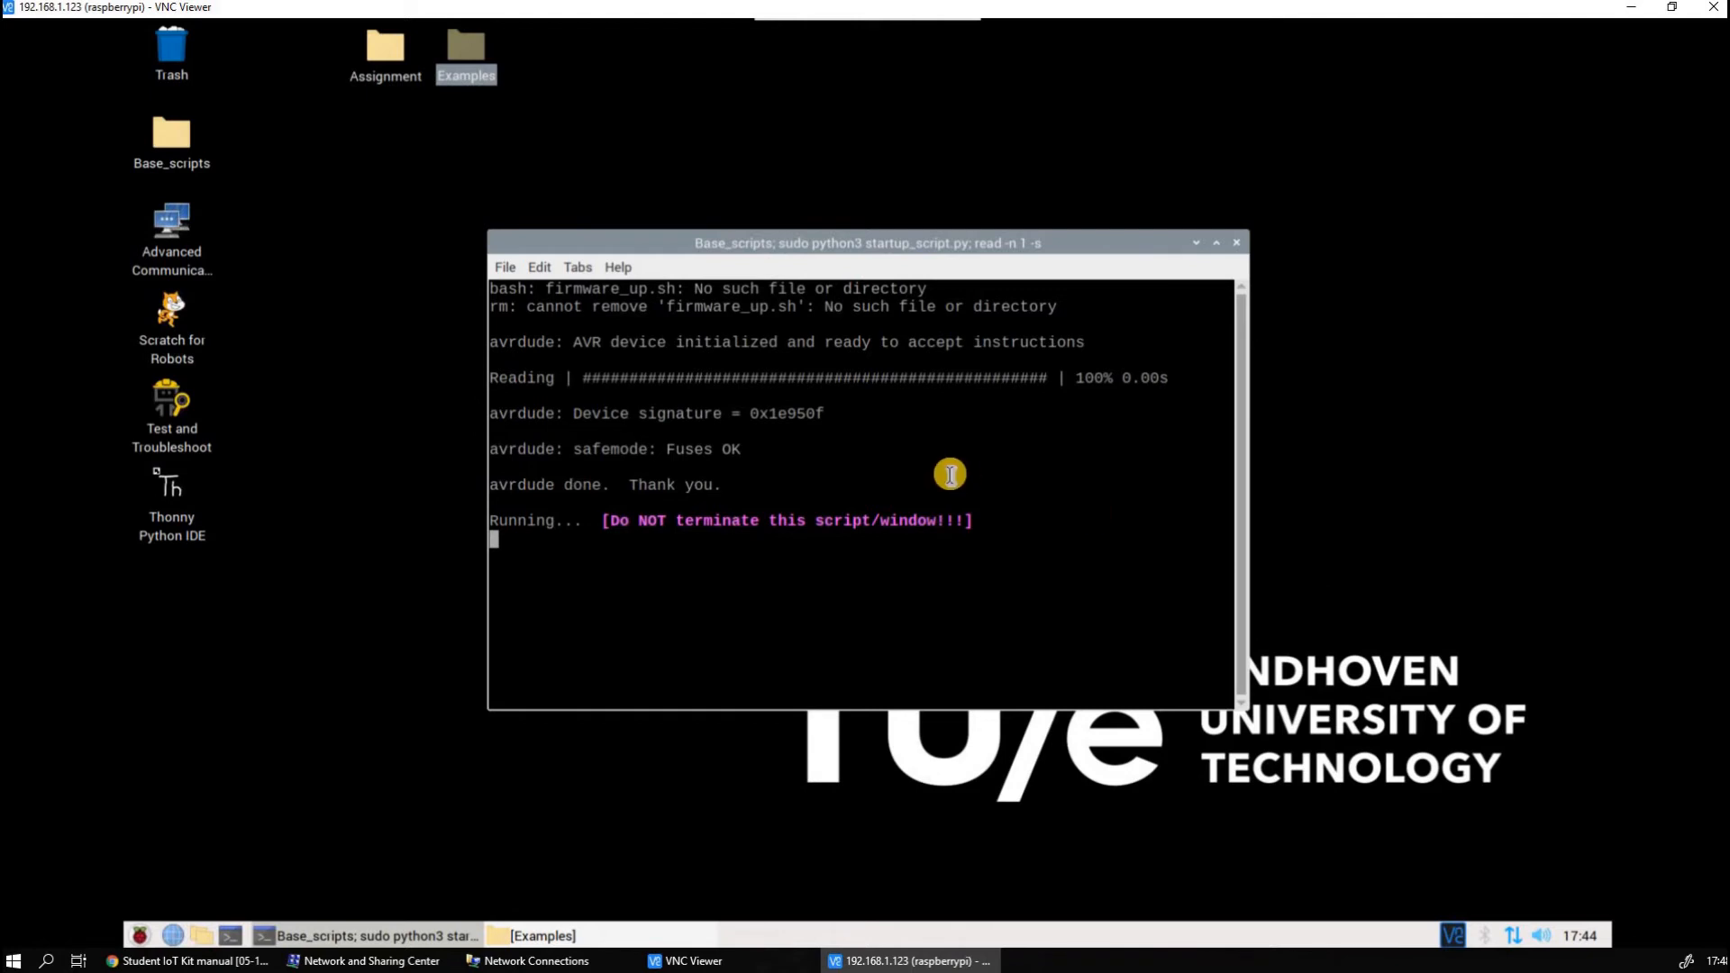
# Highlight the "Do NOT terminate this script/window!!!" warning in the startup script terminal and minimize the terminal
pyautogui.moveTo(1003, 520); pyautogui.dragTo(591, 517)
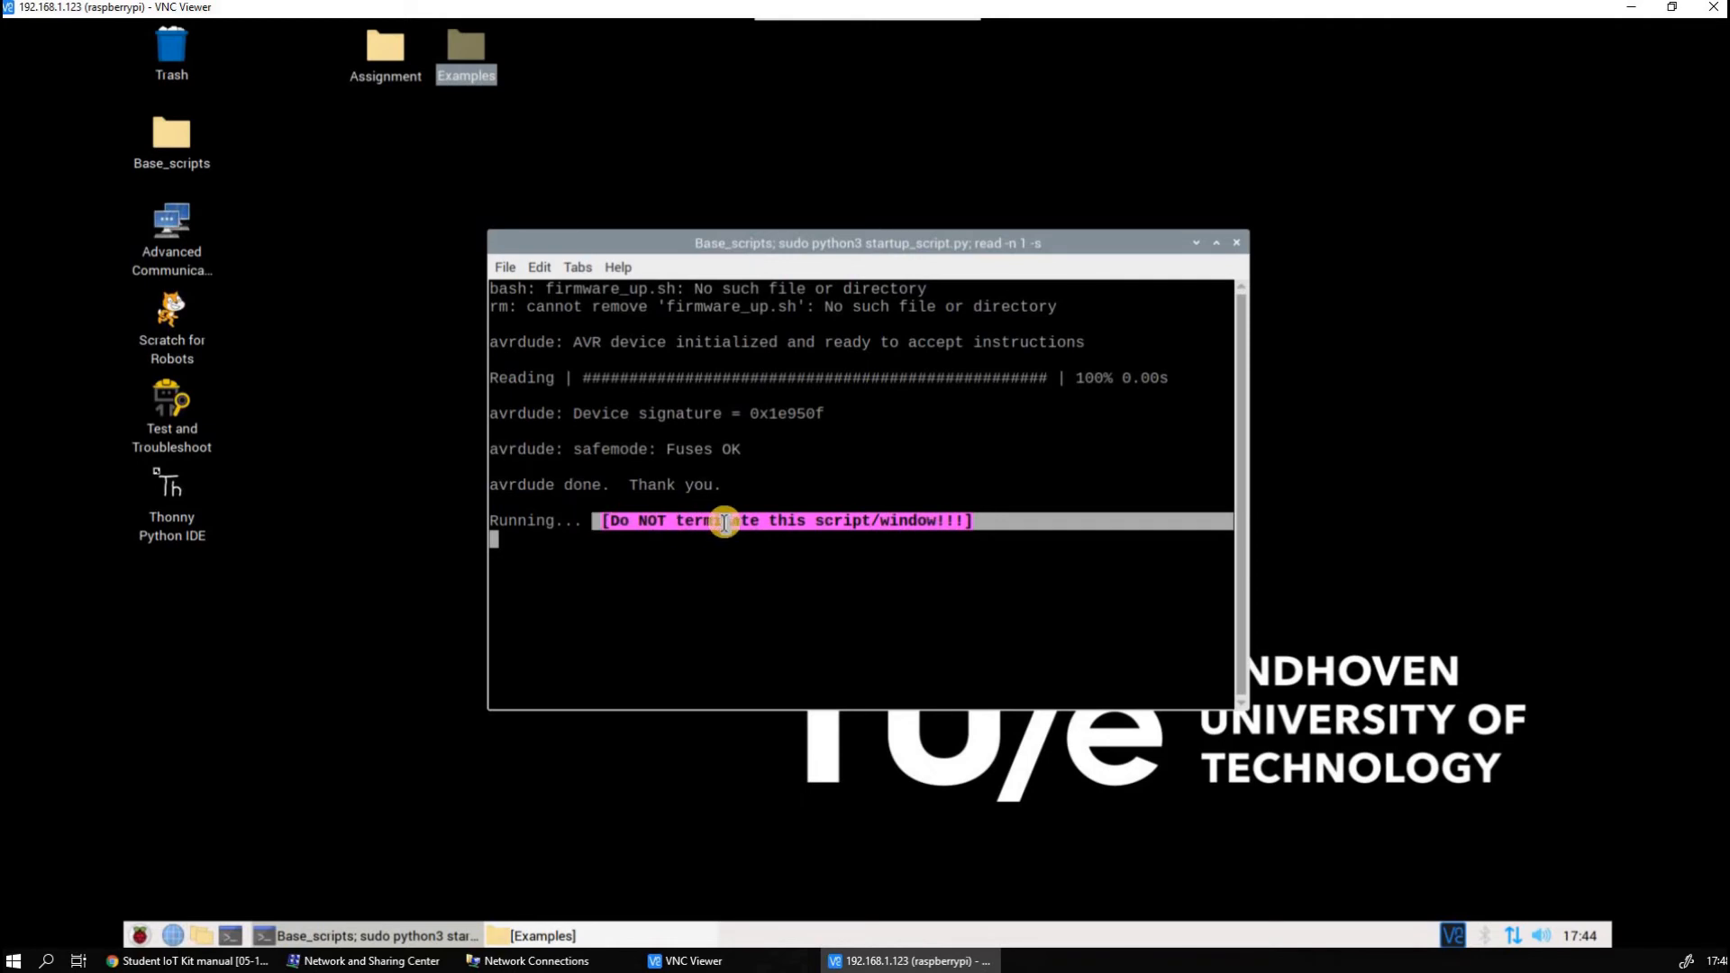
pyautogui.click(1199, 245)
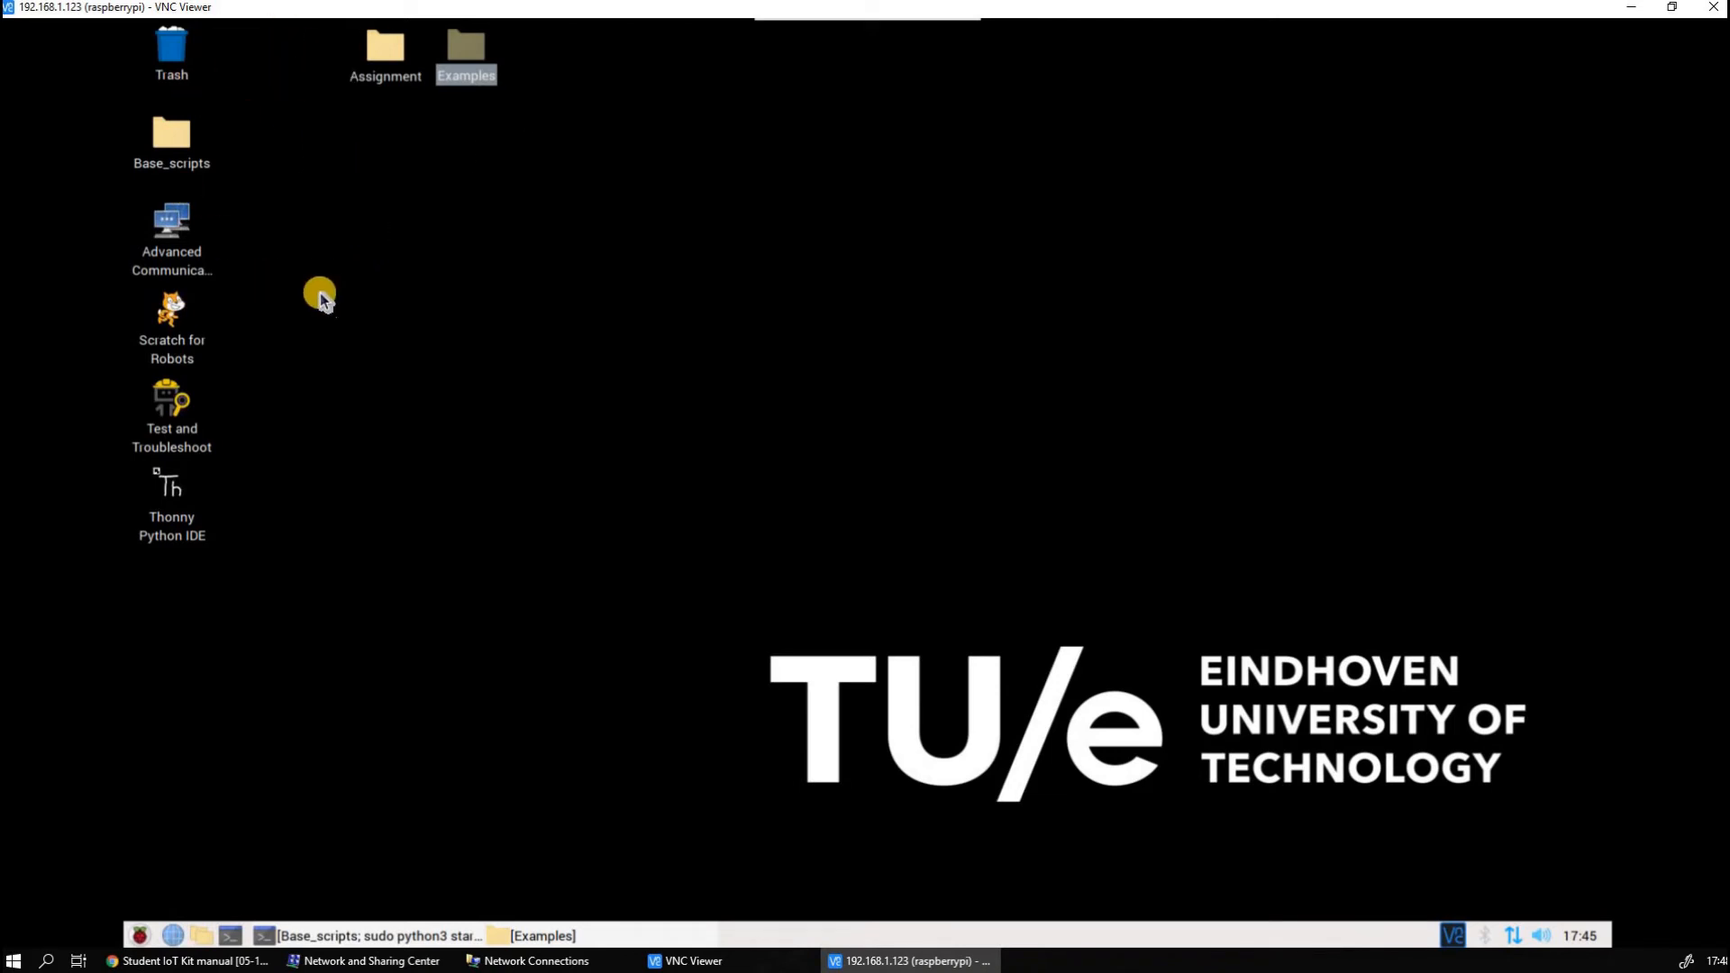
# View the contents of the Base_scripts folder, close it, and view the contents of the Examples folder
pyautogui.doubleClick(191, 163)
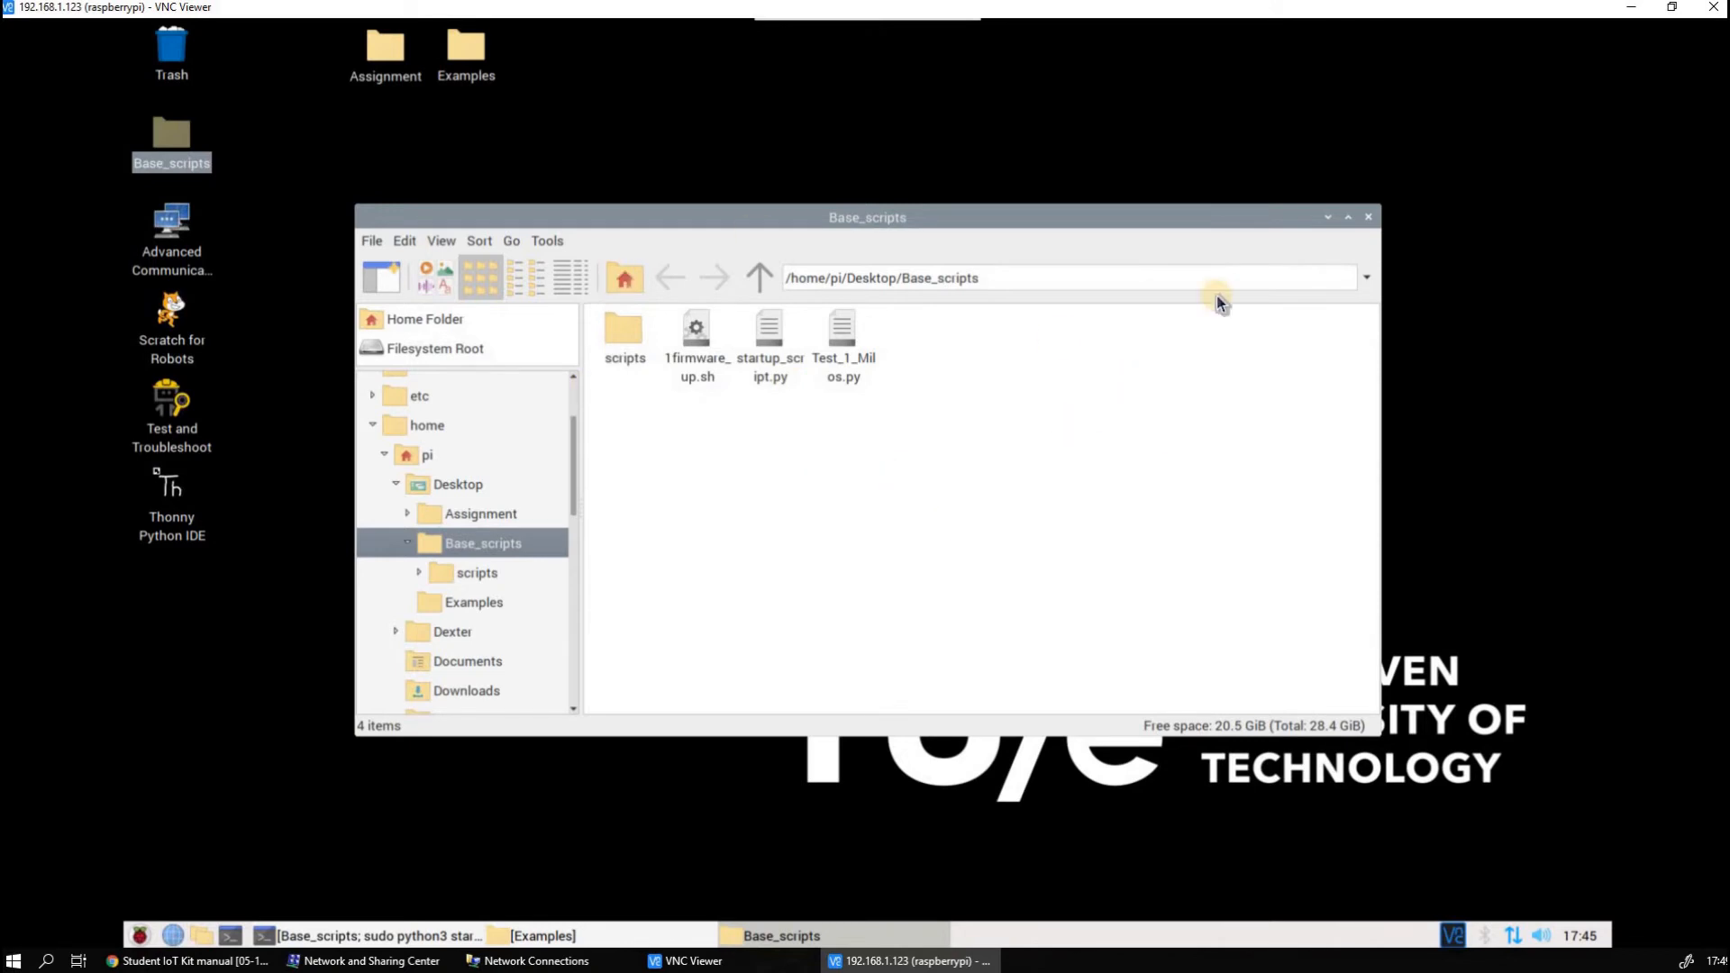
pyautogui.click(1366, 223)
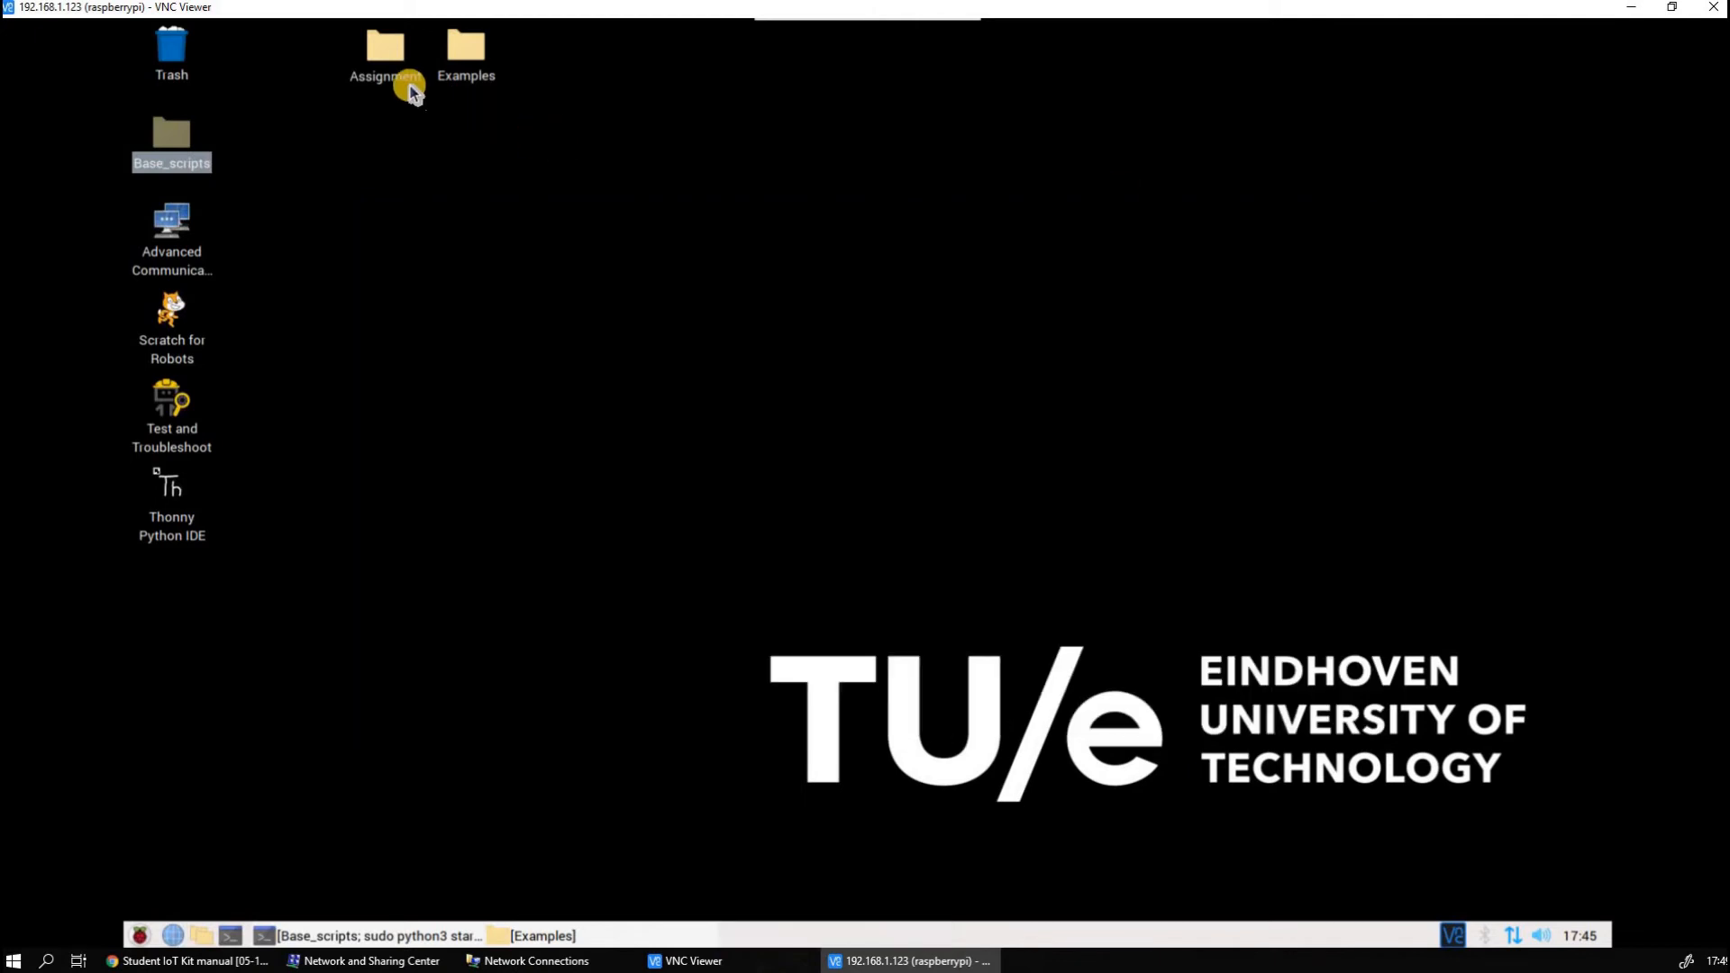
pyautogui.click(409, 90)
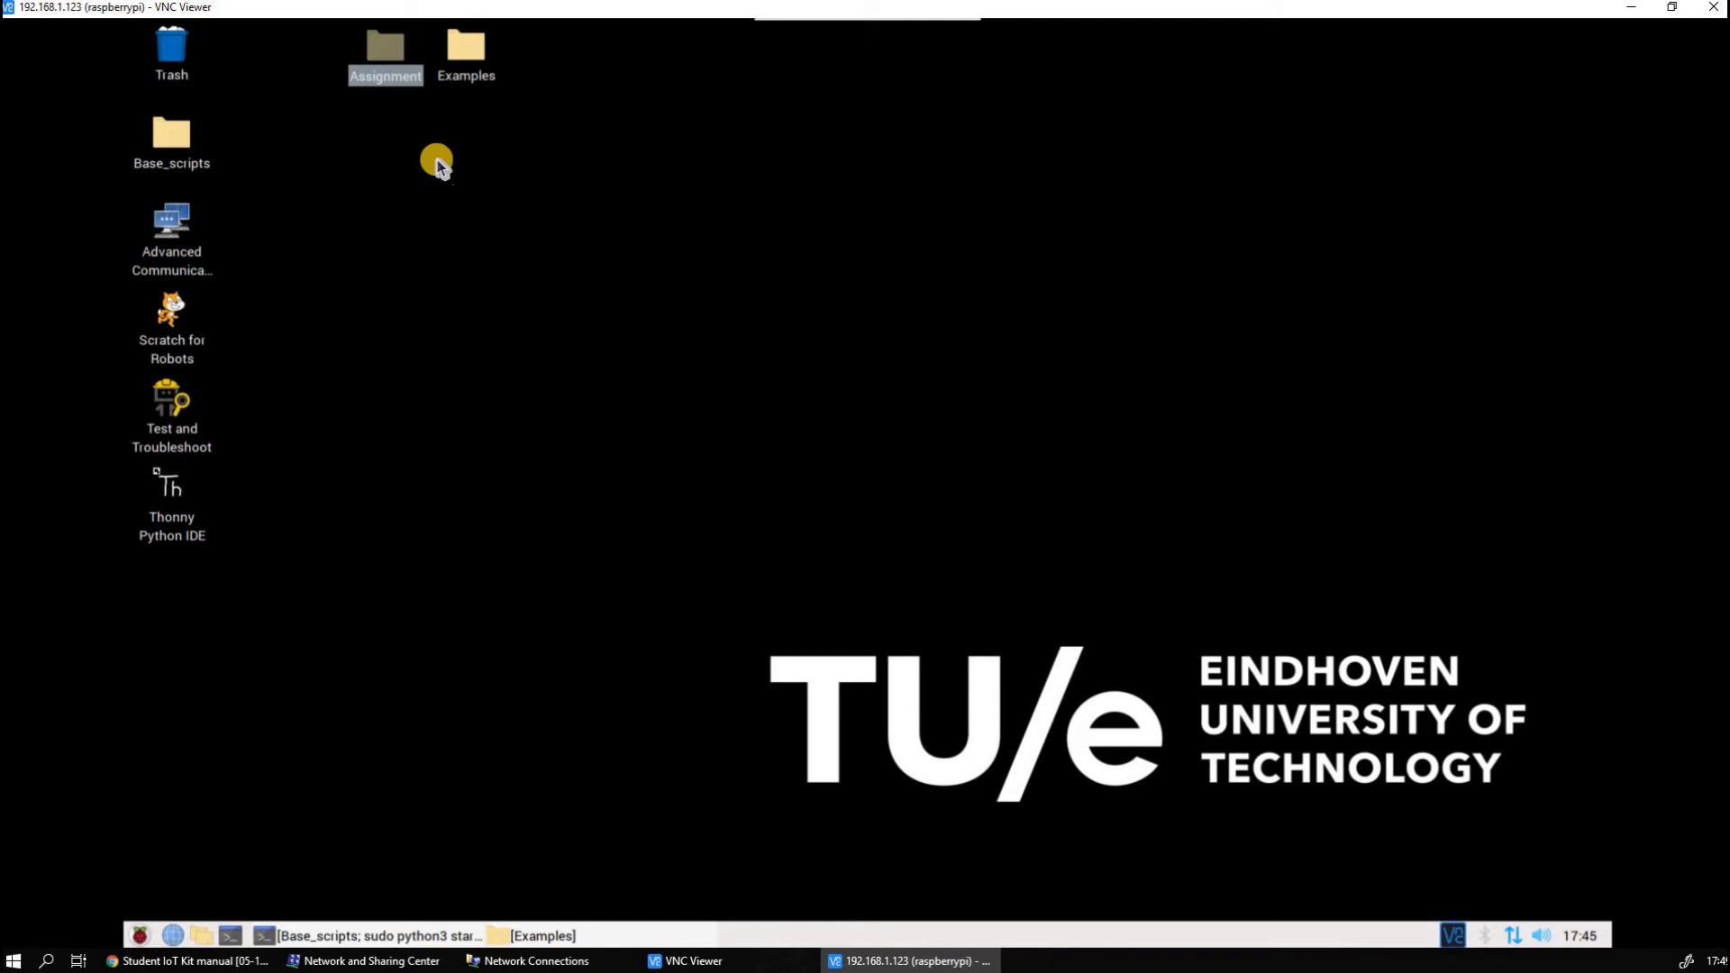
pyautogui.doubleClick(463, 78)
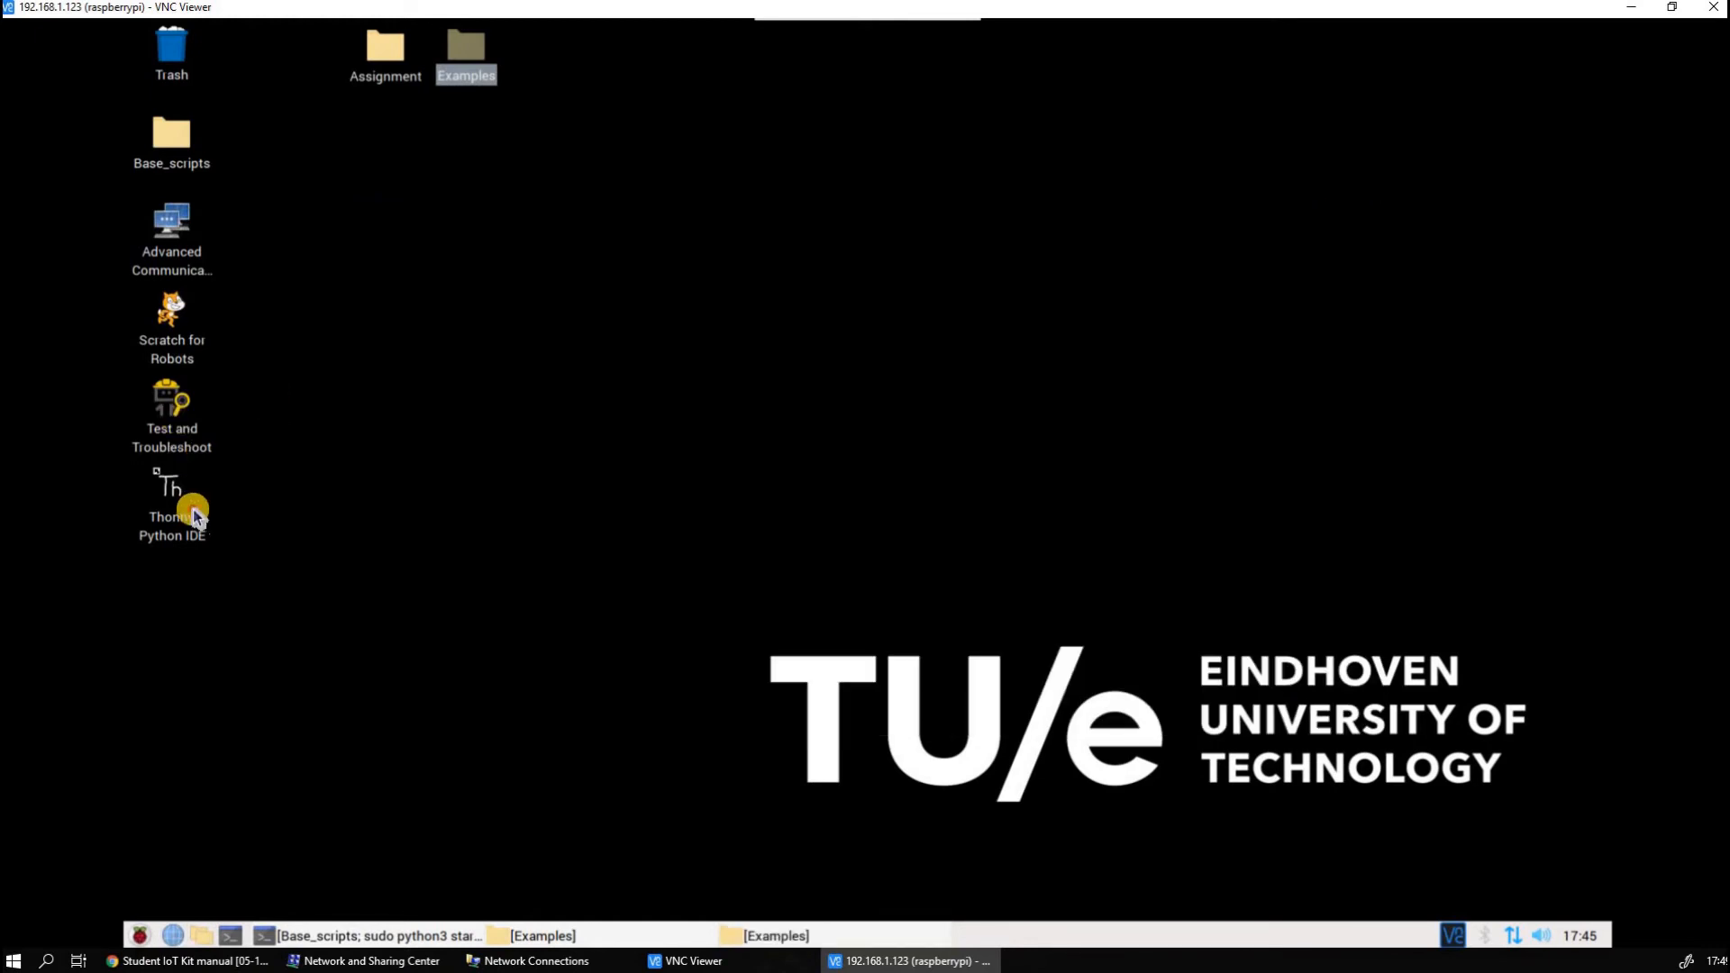
# Launch Thonny Python IDE and replace the open Humidity_example.py with a new empty script
pyautogui.doubleClick(194, 513)
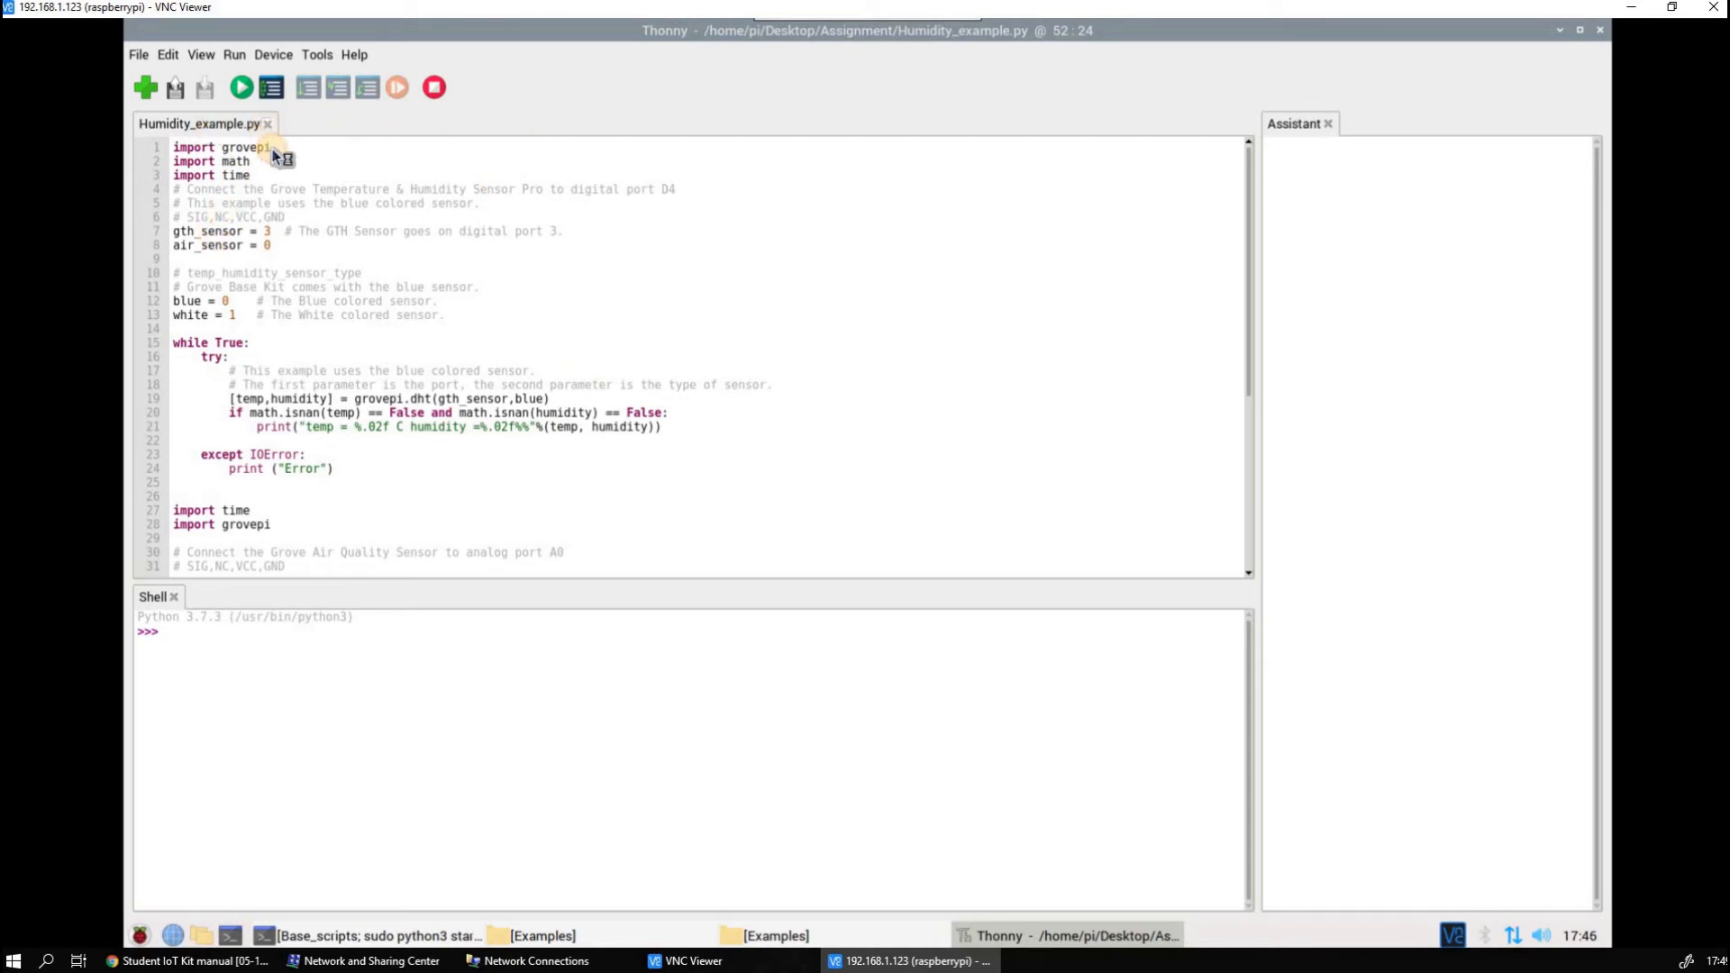
pyautogui.click(266, 125)
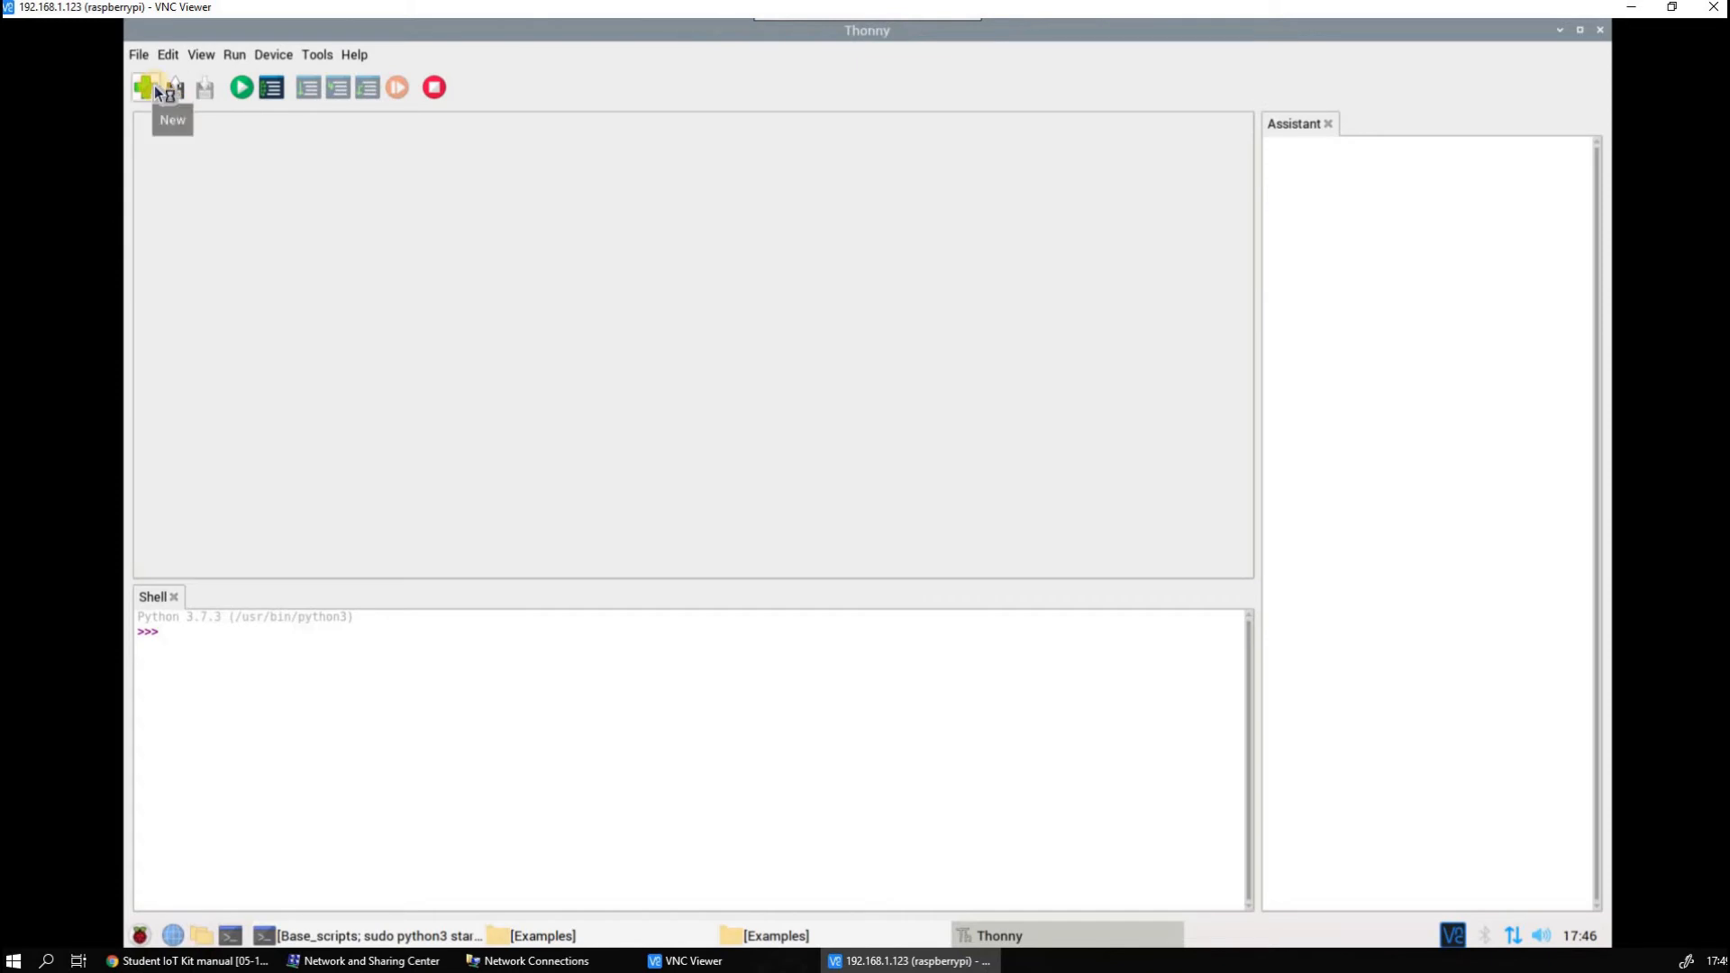
pyautogui.click(158, 91)
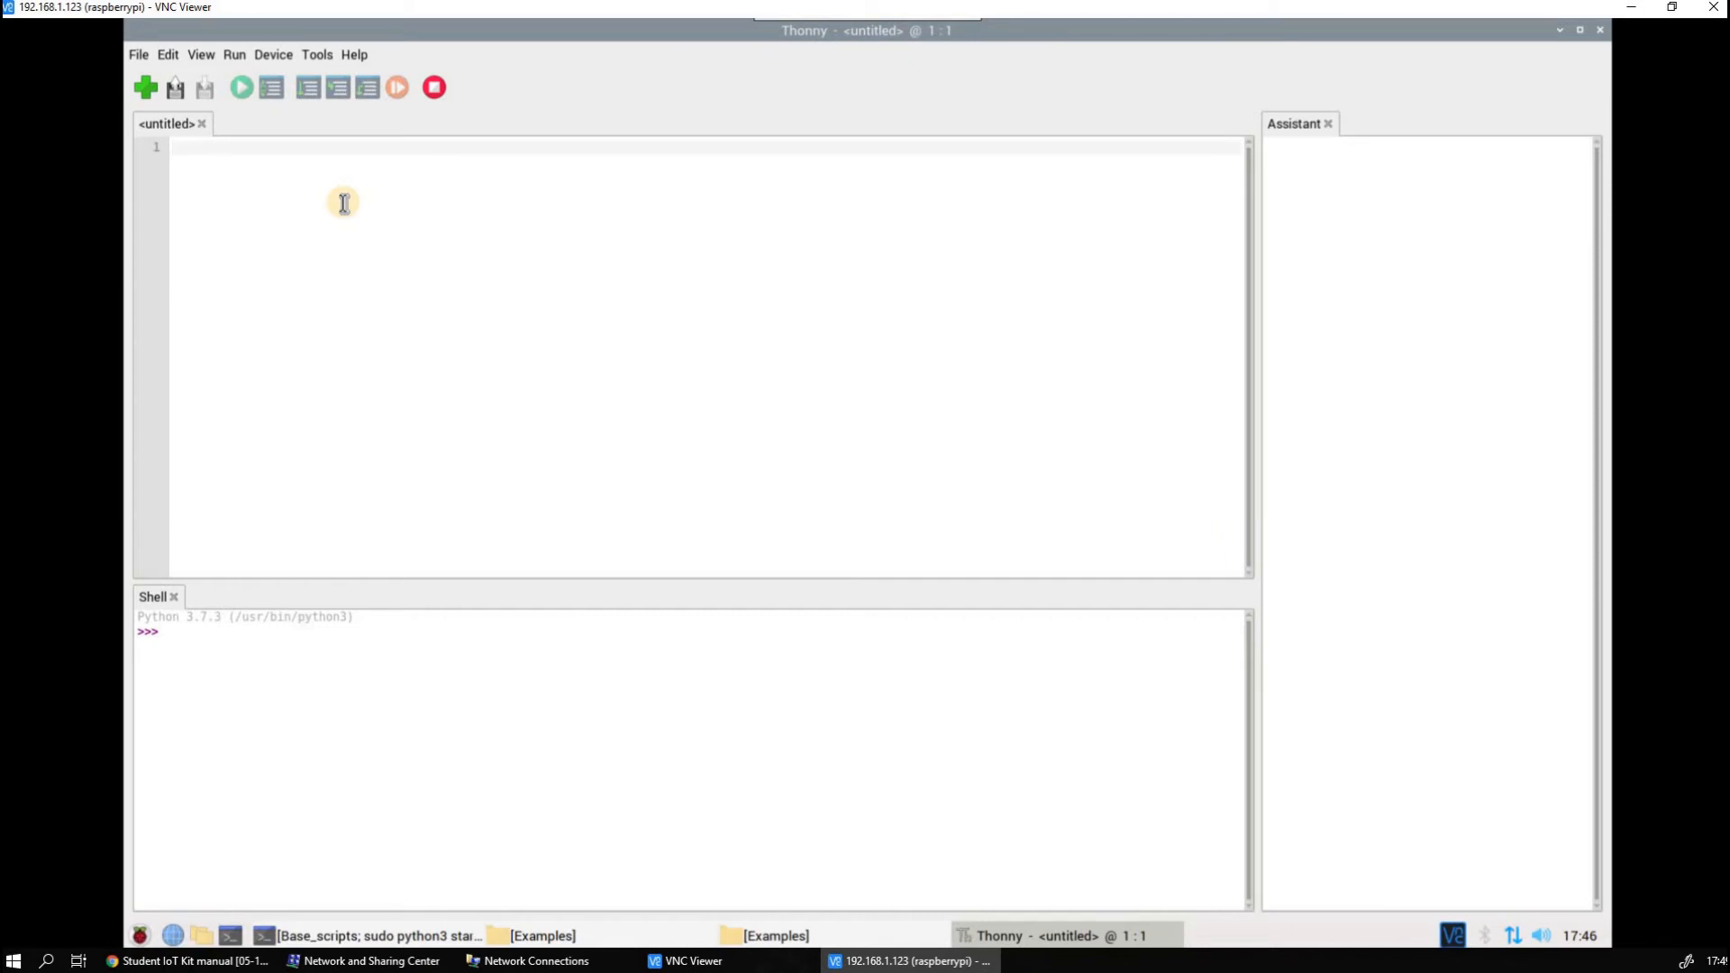
# Write the line print("Hellow World") in the new script
pyautogui.write('print')
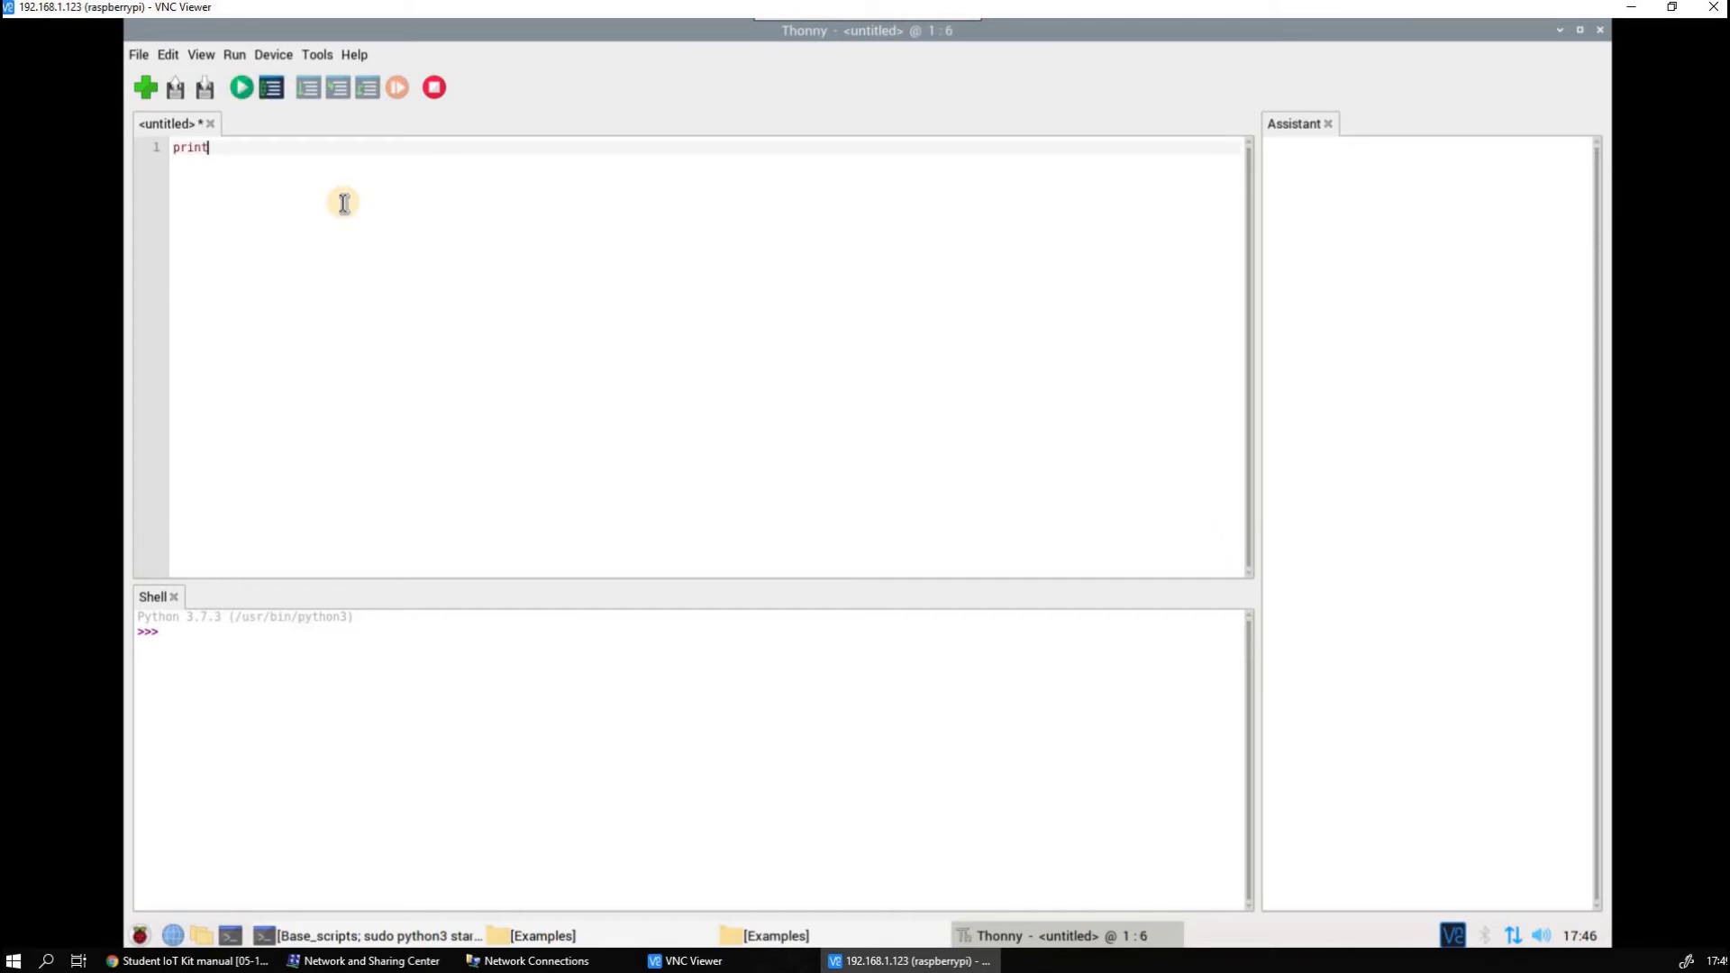
pyautogui.write('(""')
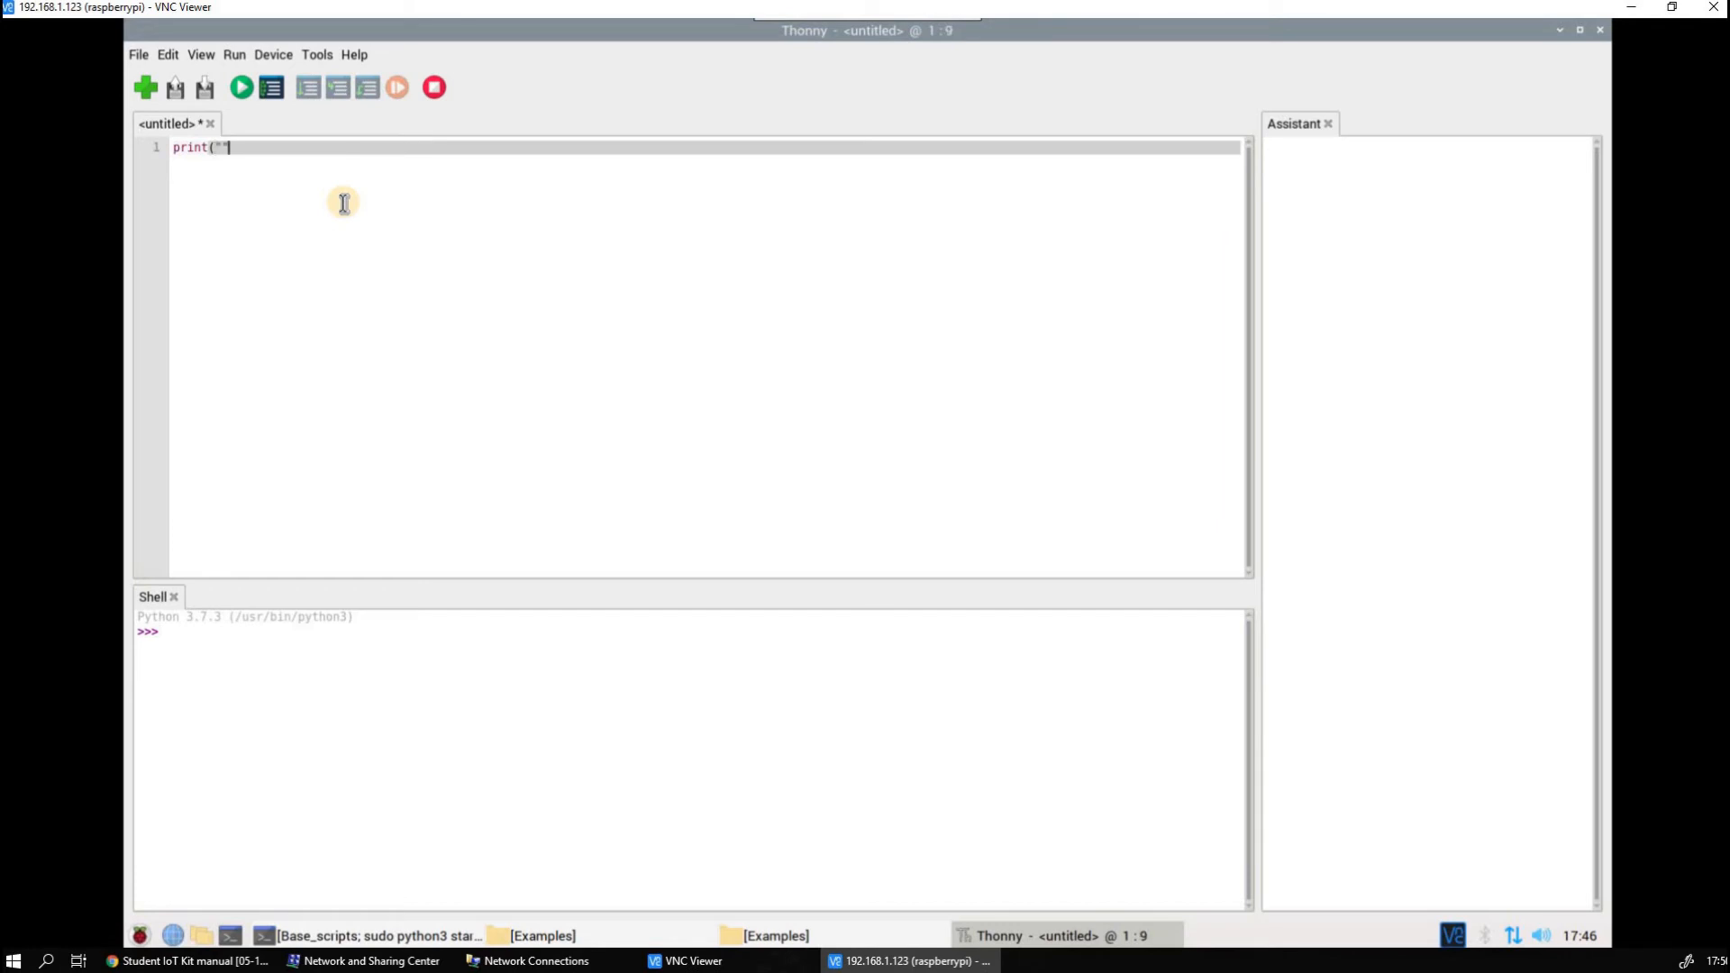
pyautogui.write('Hellow World')
pyautogui.write(')')
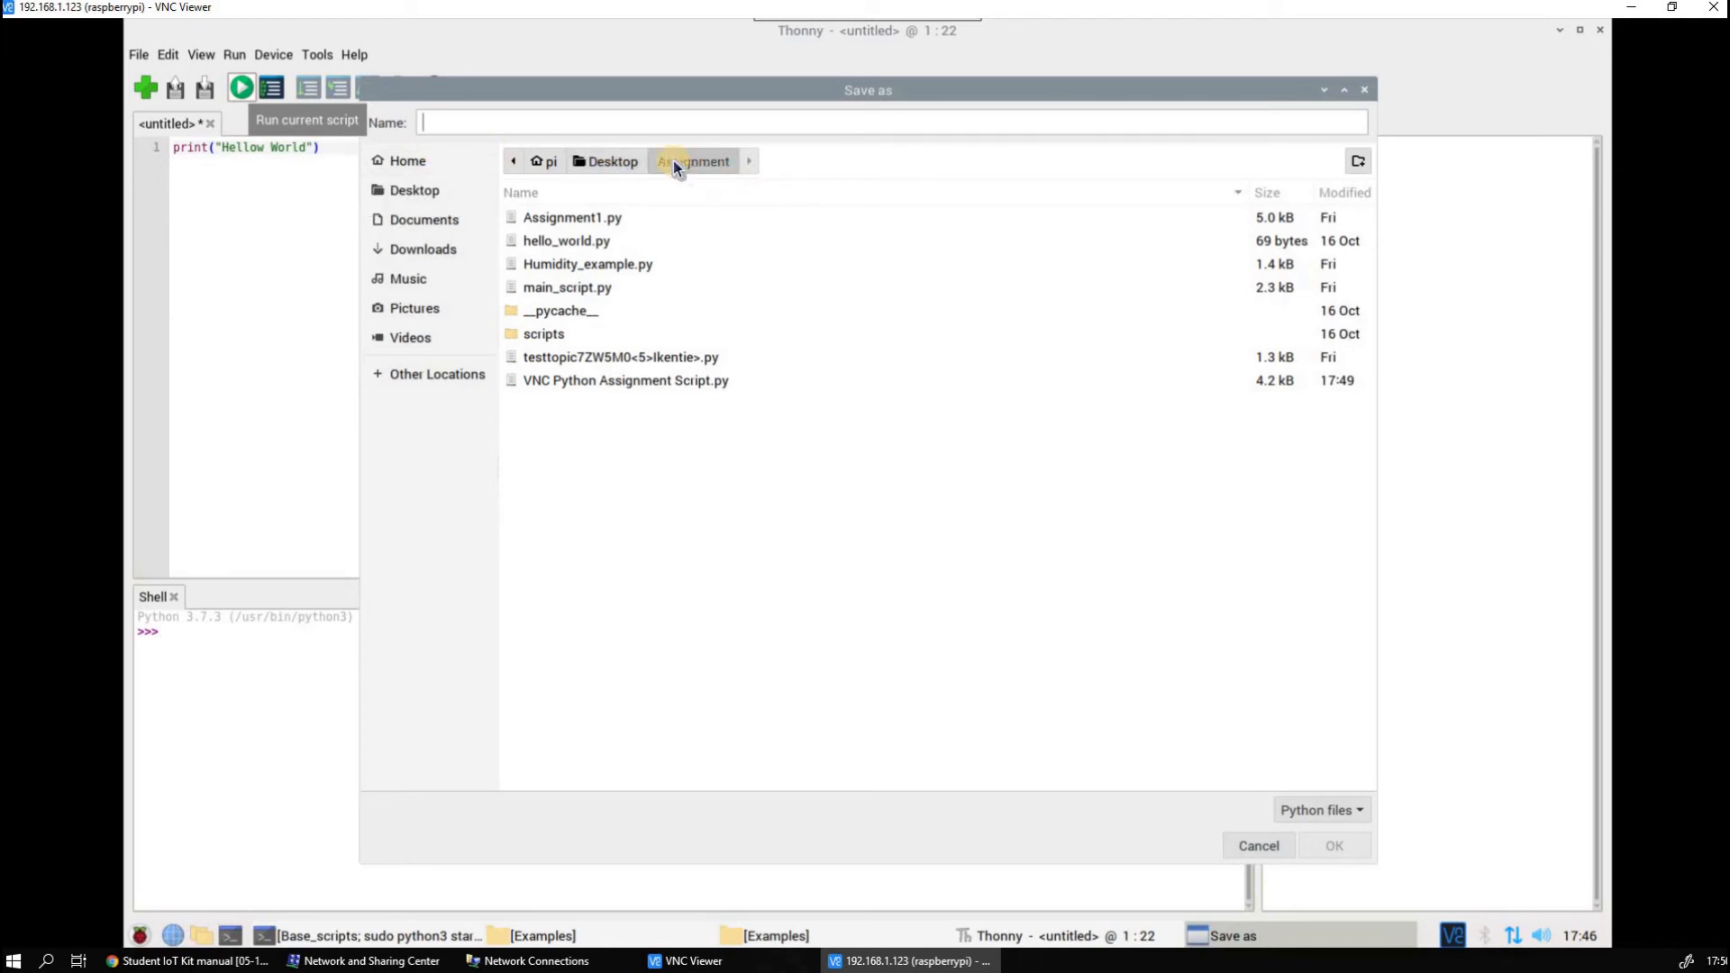
# Run the script, saving it as HelloWorld1 in the Assignment folder, and highlight its output in the shell
pyautogui.click(589, 118)
pyautogui.write('HelloWorld1')
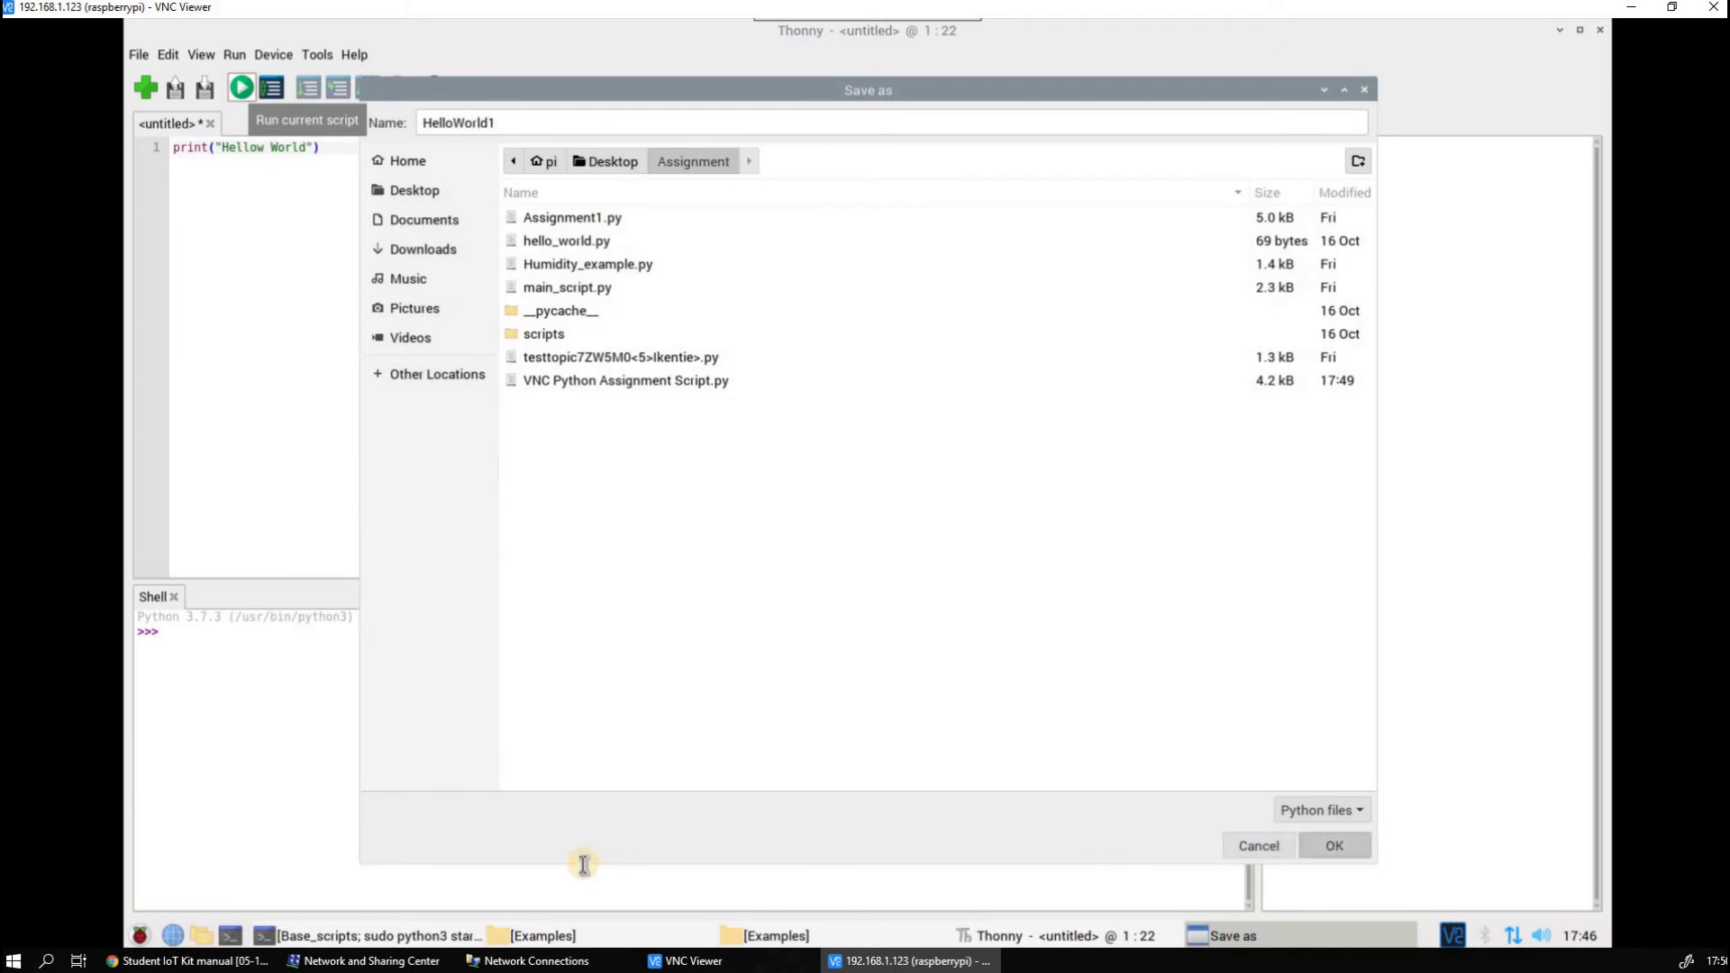
pyautogui.press('Return')
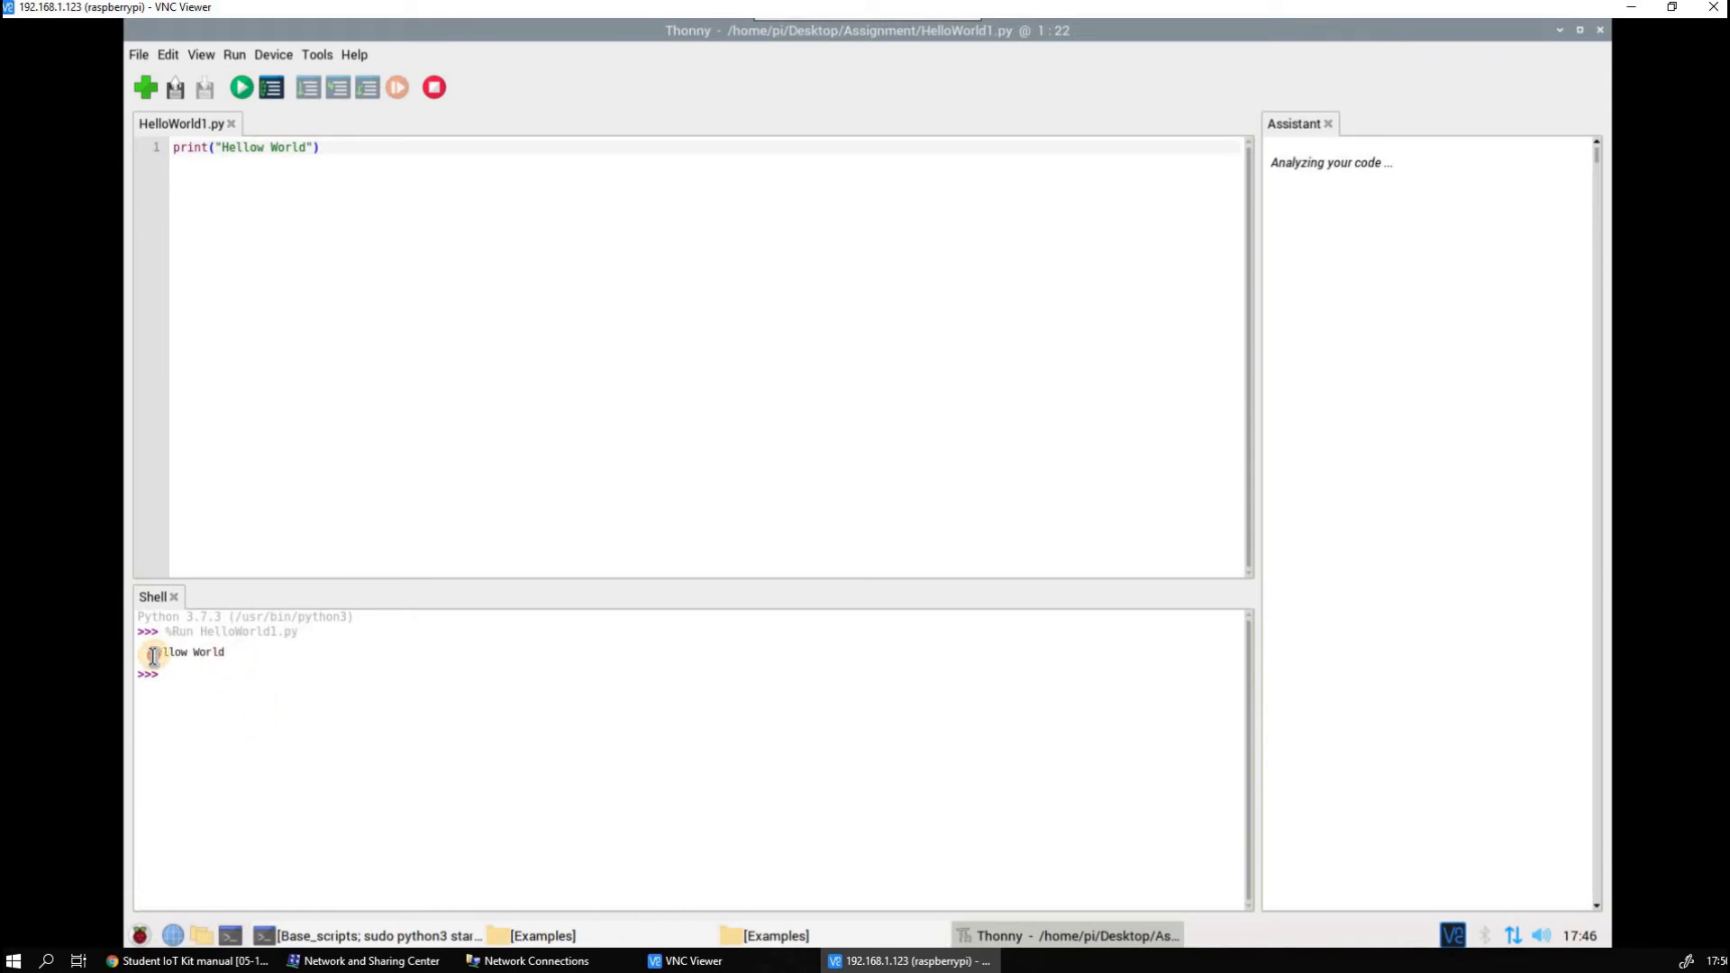
pyautogui.tripleClick(153, 652)
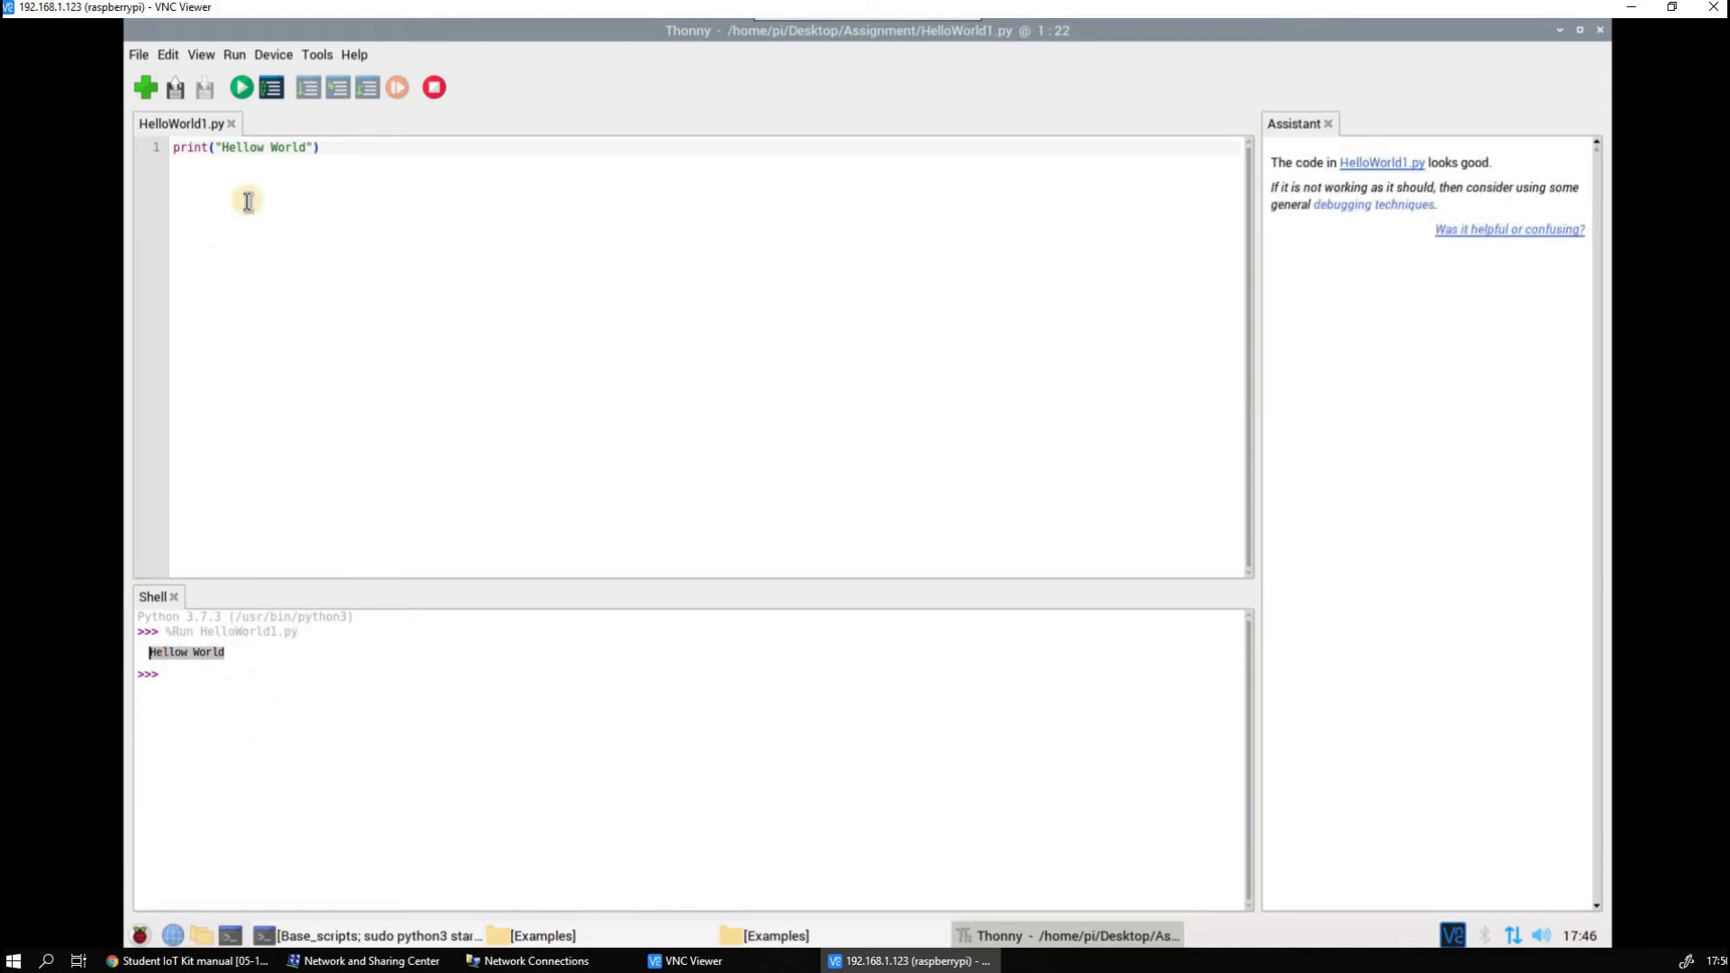
# Correct the printed text to "Hello World", run the script again, and check the new output in the shell
pyautogui.click(267, 151)
pyautogui.press('BackSpace')
pyautogui.press('End')
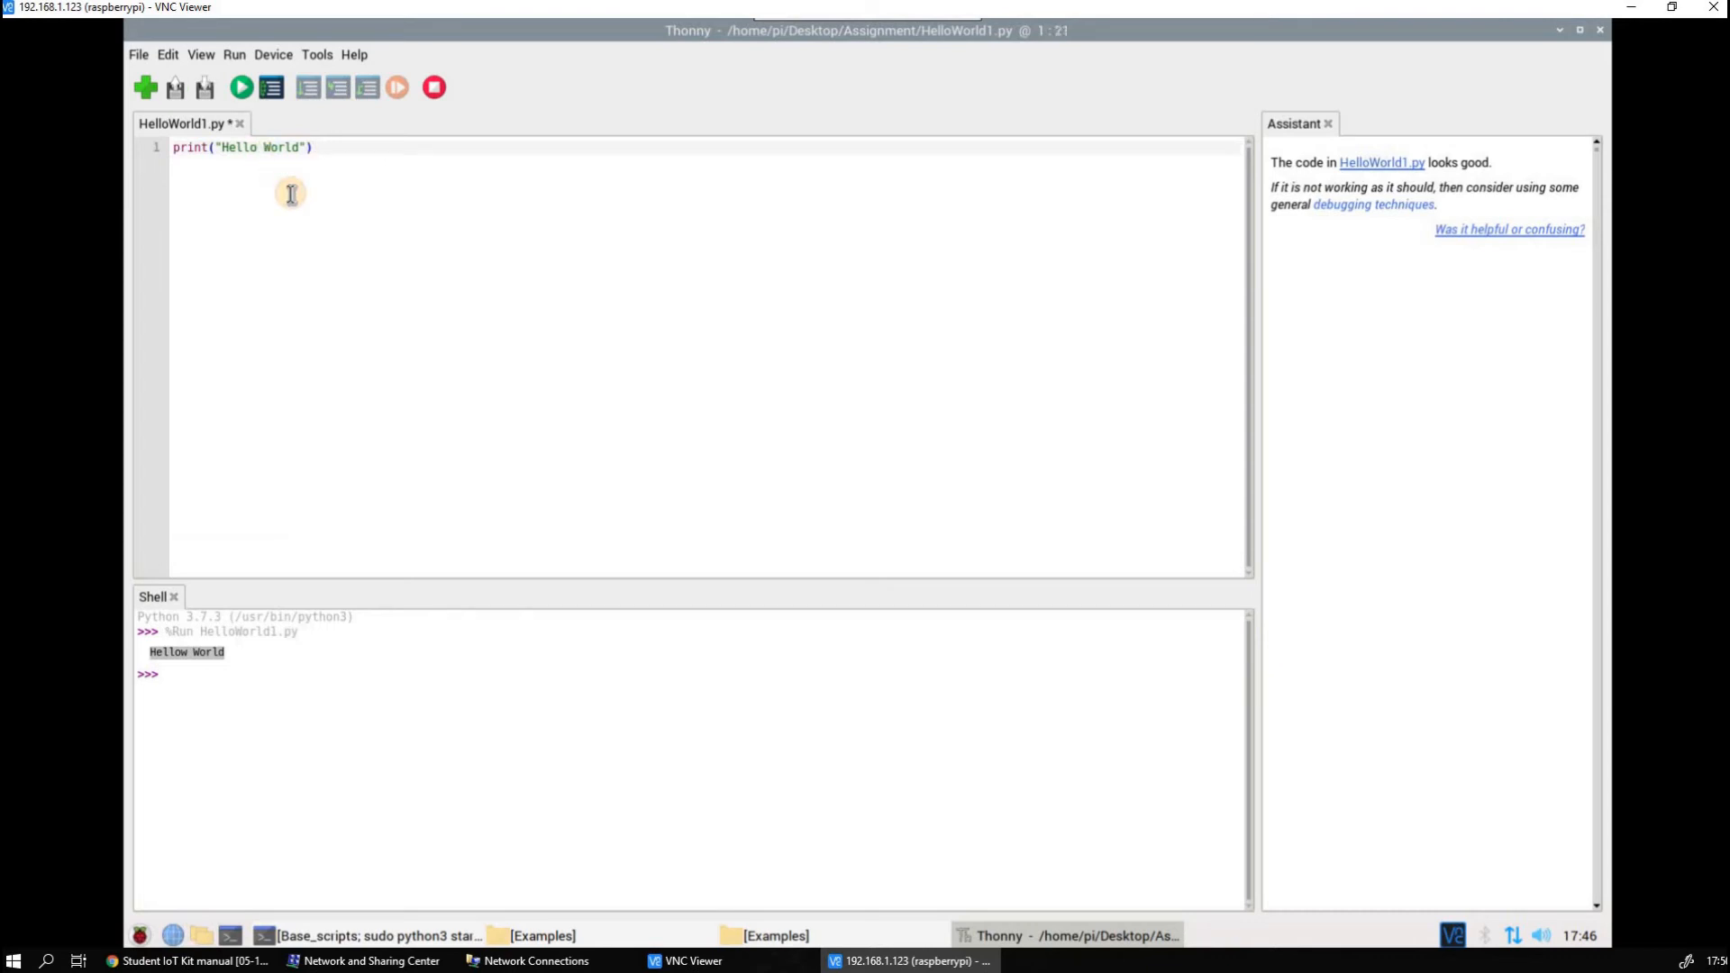
pyautogui.click(242, 88)
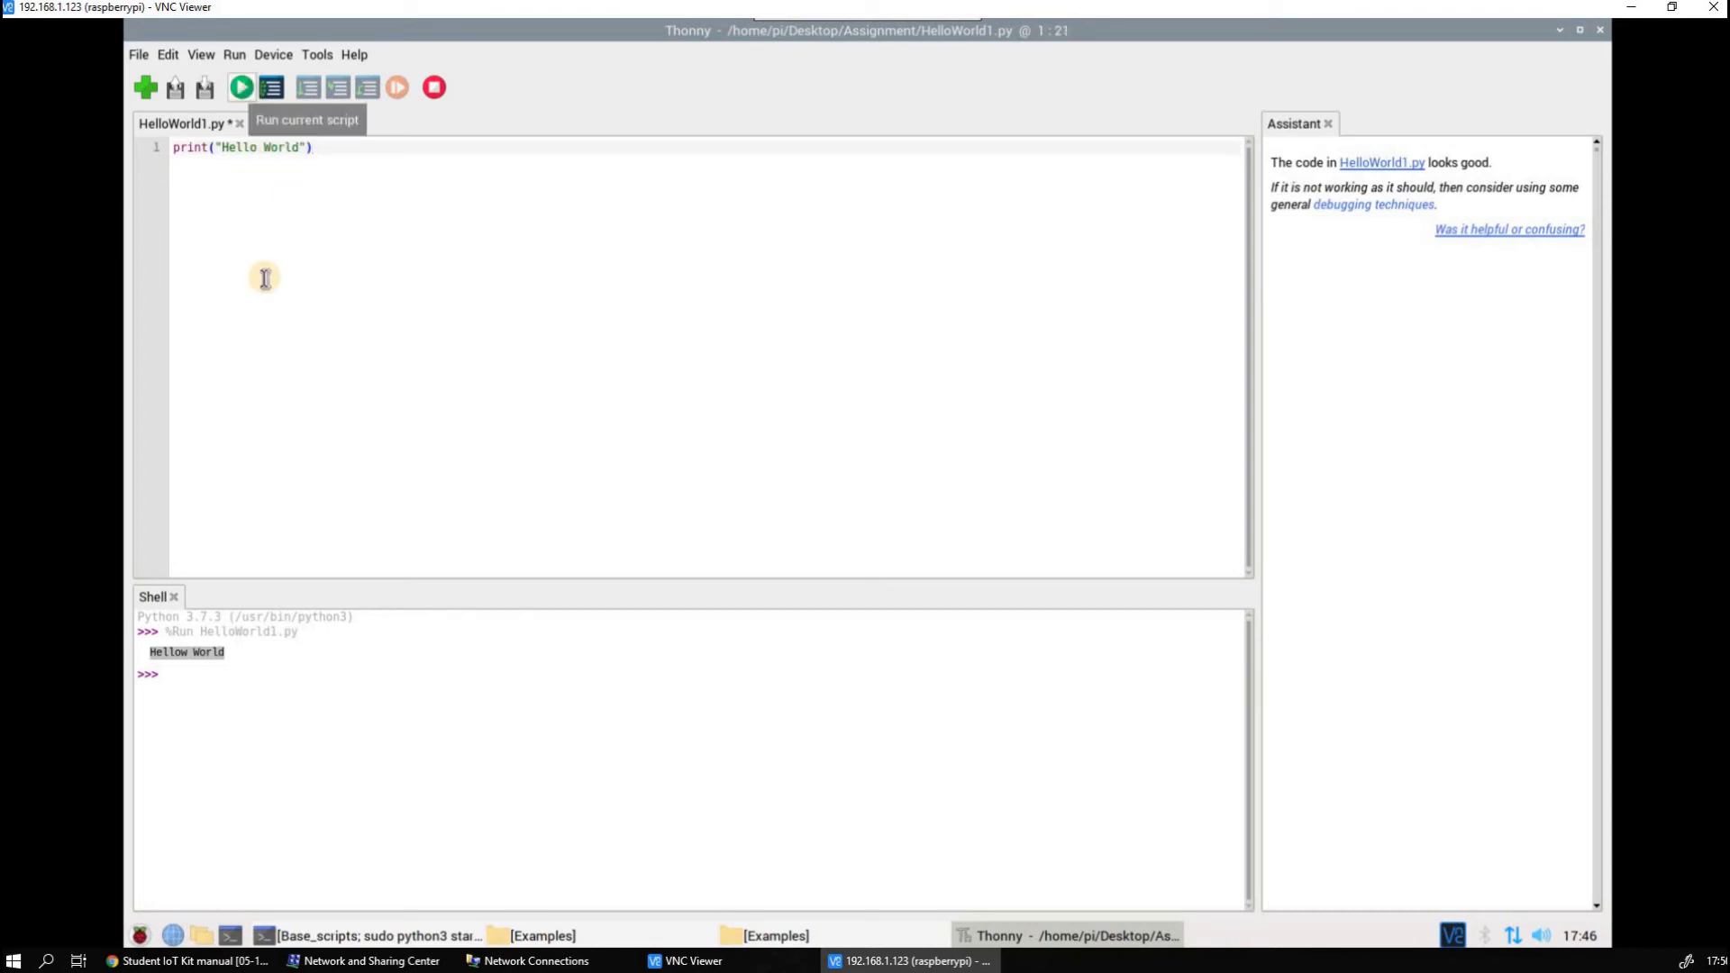
pyautogui.moveTo(232, 695); pyautogui.dragTo(151, 695)
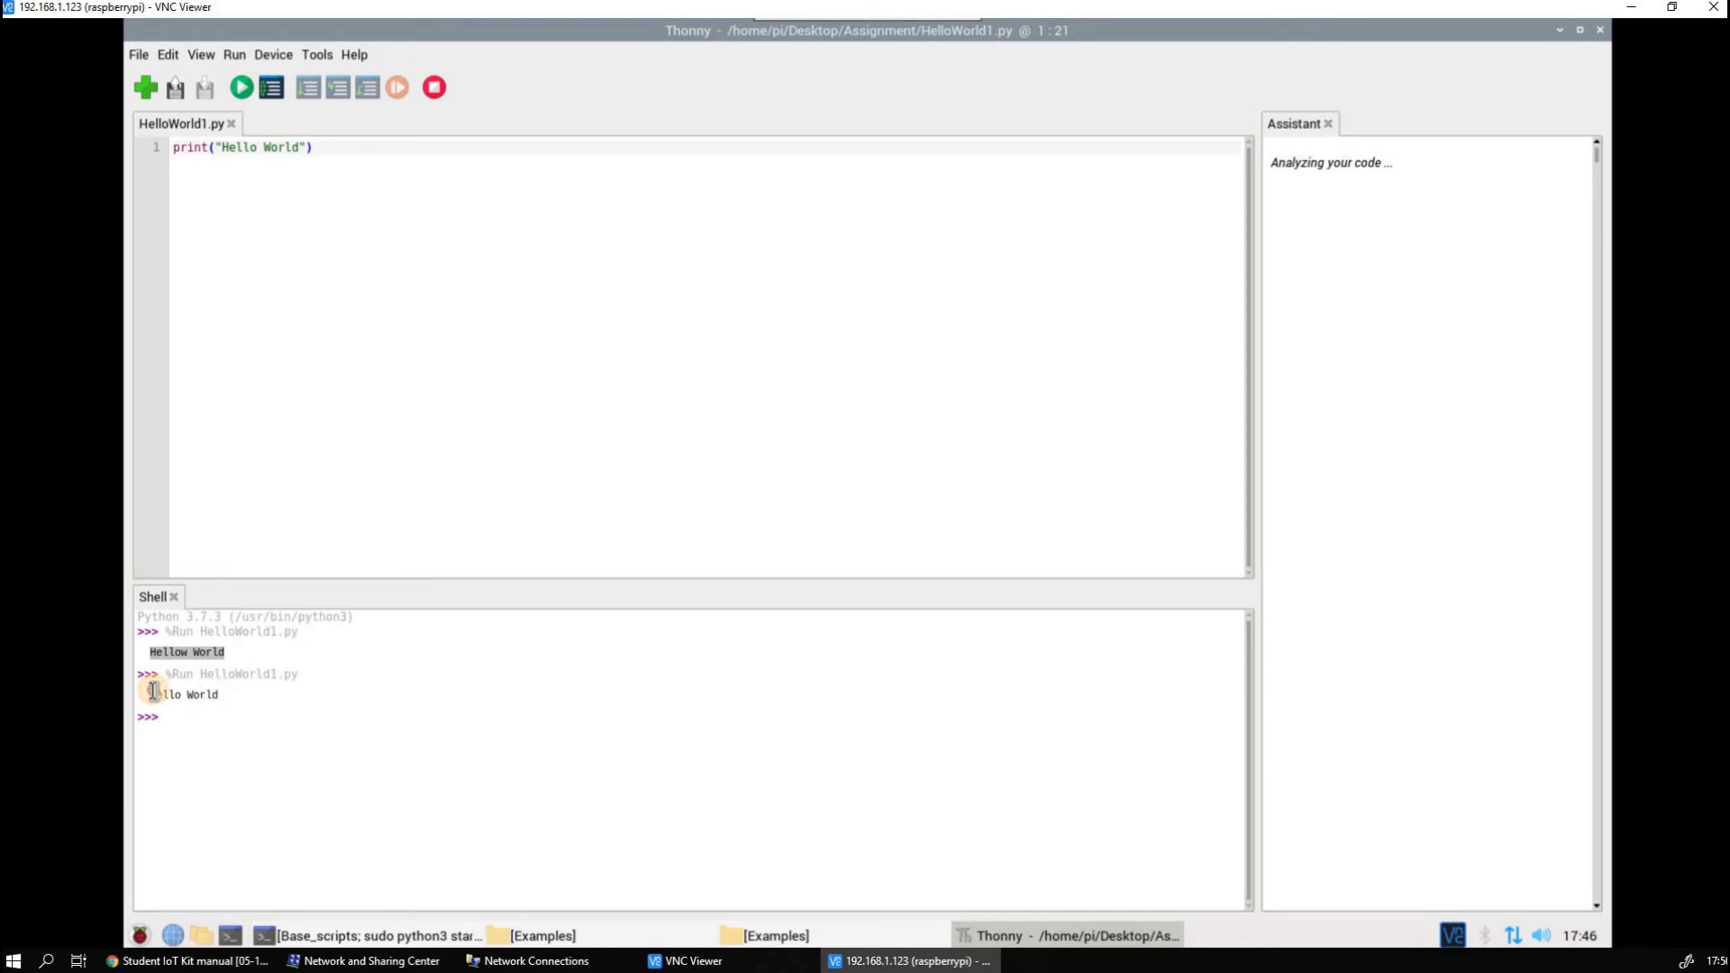
# Open temp&hum_sensor_read.py from the Examples folder in Thonny and review its comment about connecting the sensor to digital port D2
pyautogui.click(436, 852)
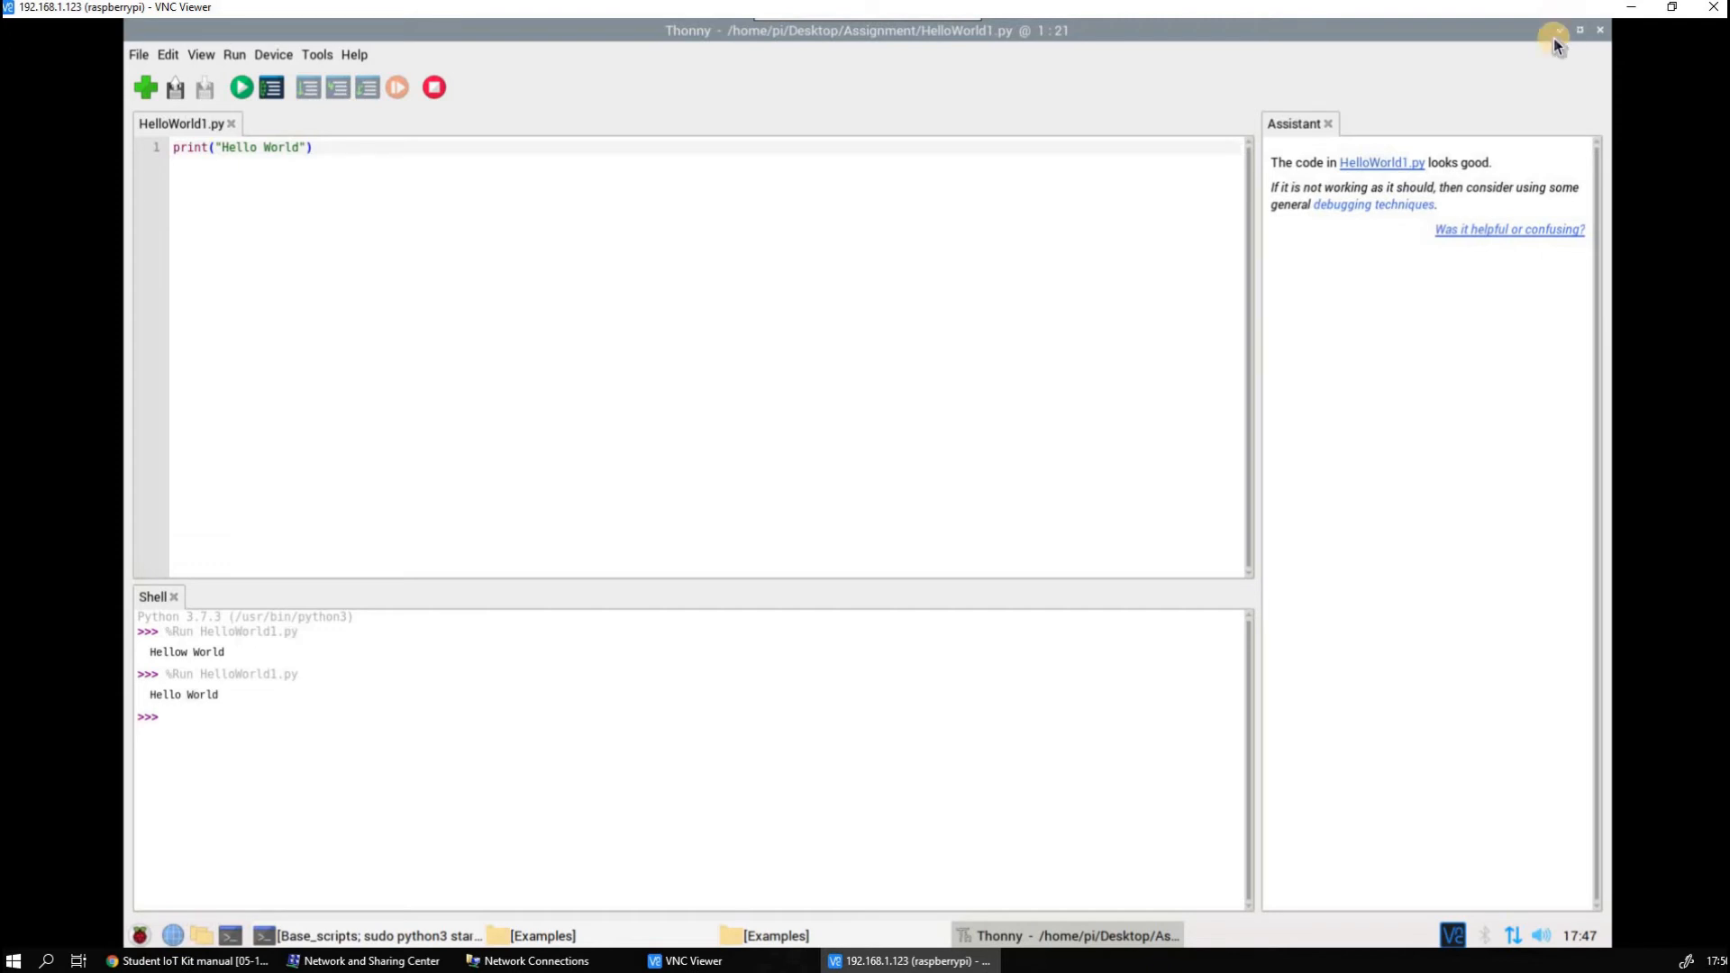
pyautogui.click(774, 935)
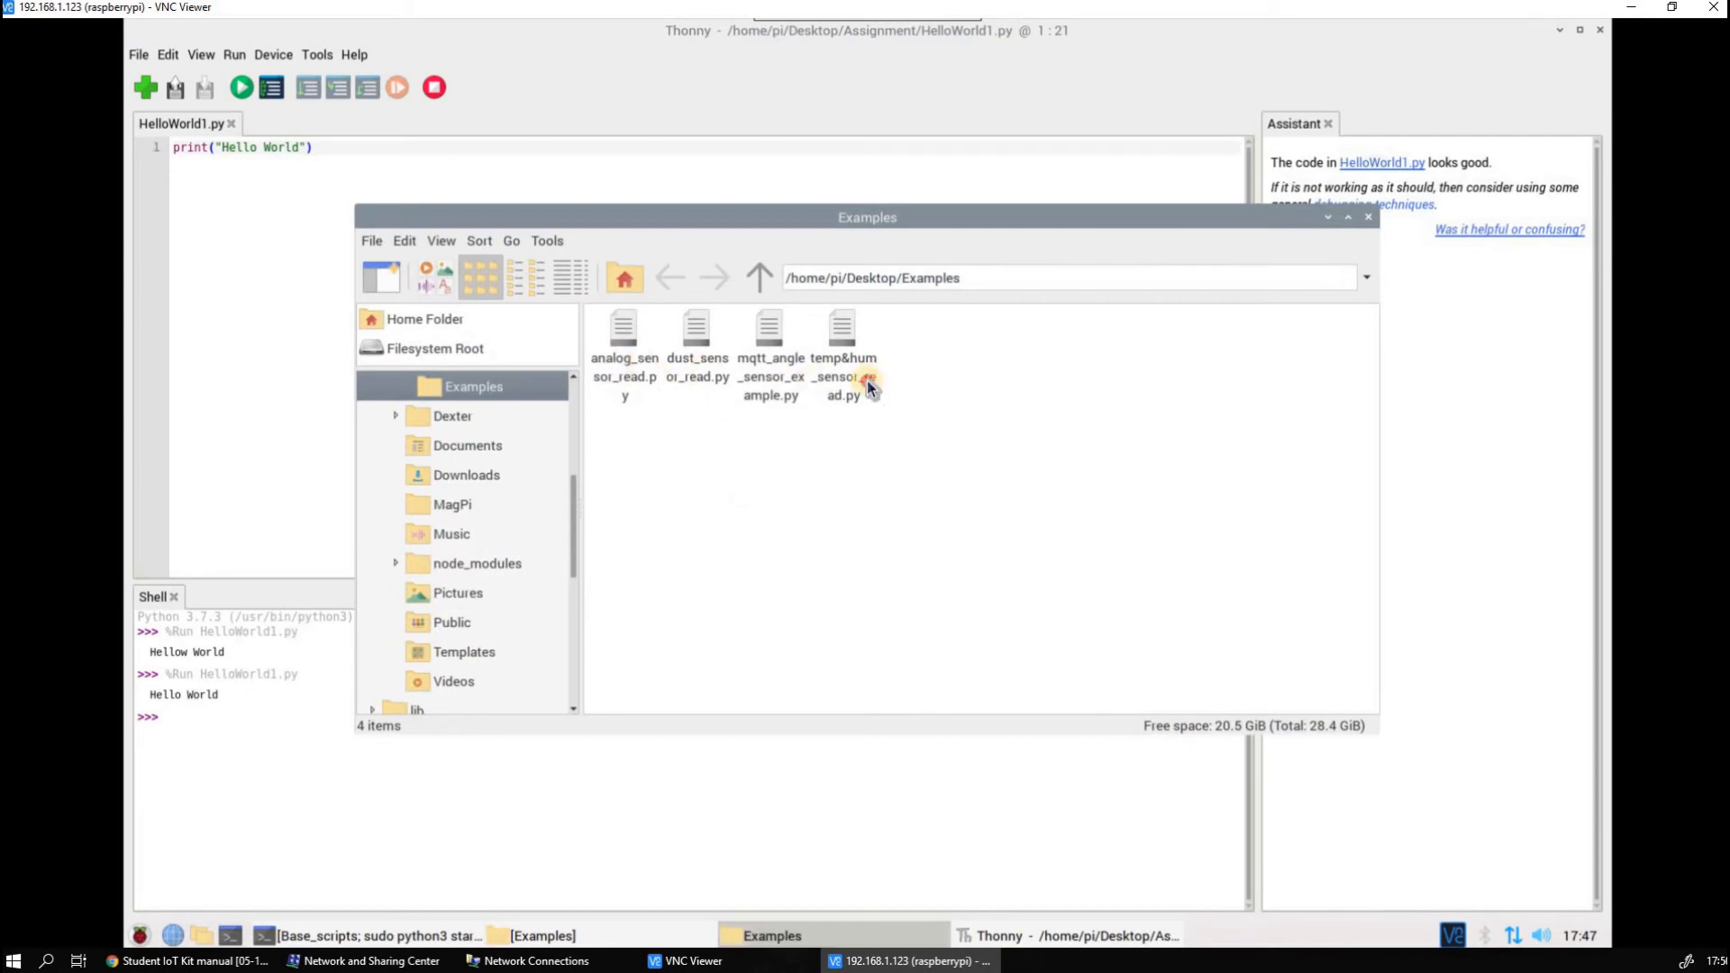
pyautogui.doubleClick(867, 384)
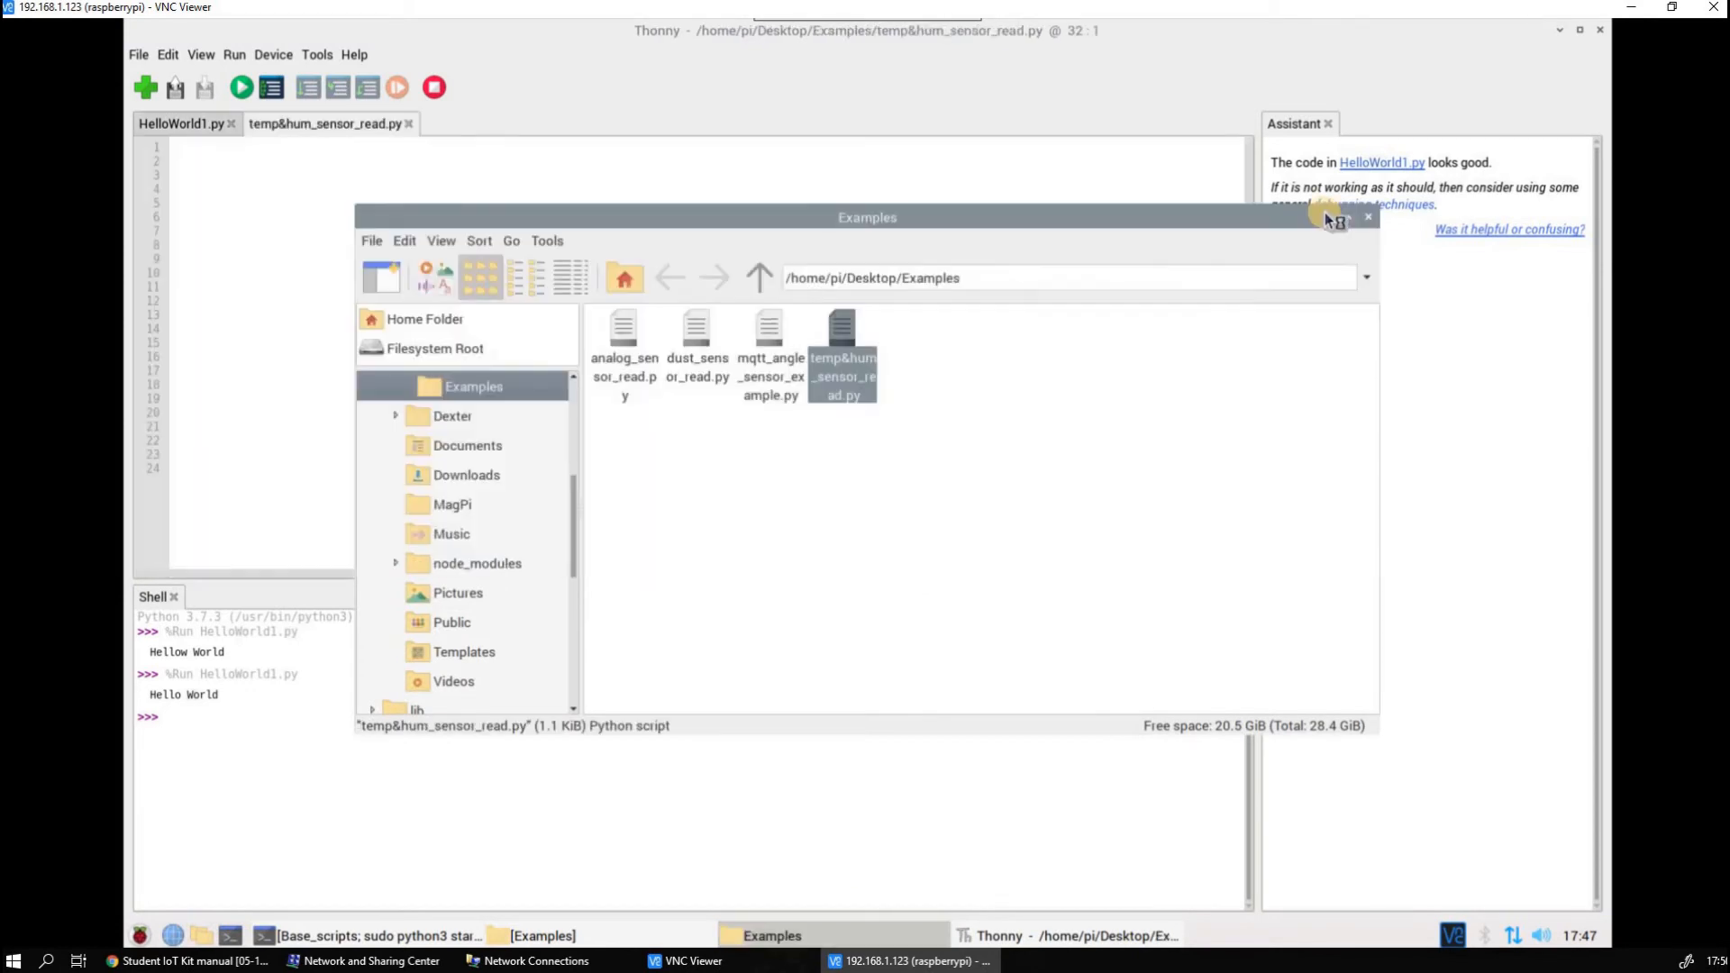
pyautogui.click(1328, 218)
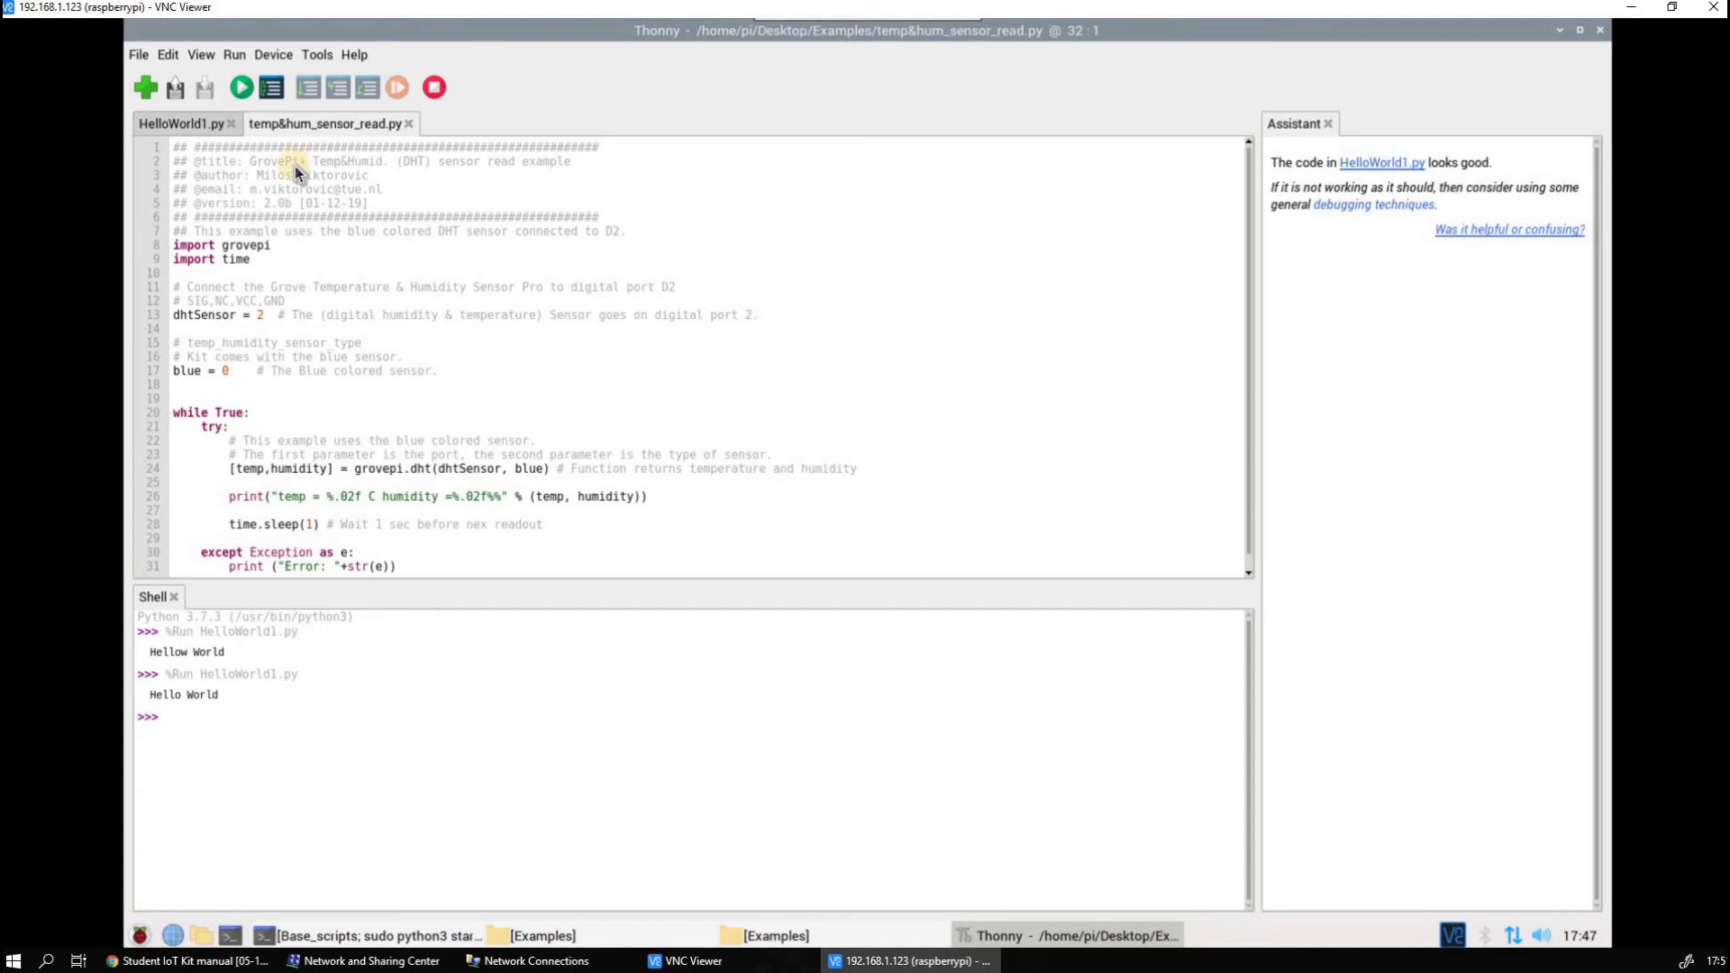
pyautogui.click(600, 277)
pyautogui.moveTo(601, 287); pyautogui.dragTo(607, 287)
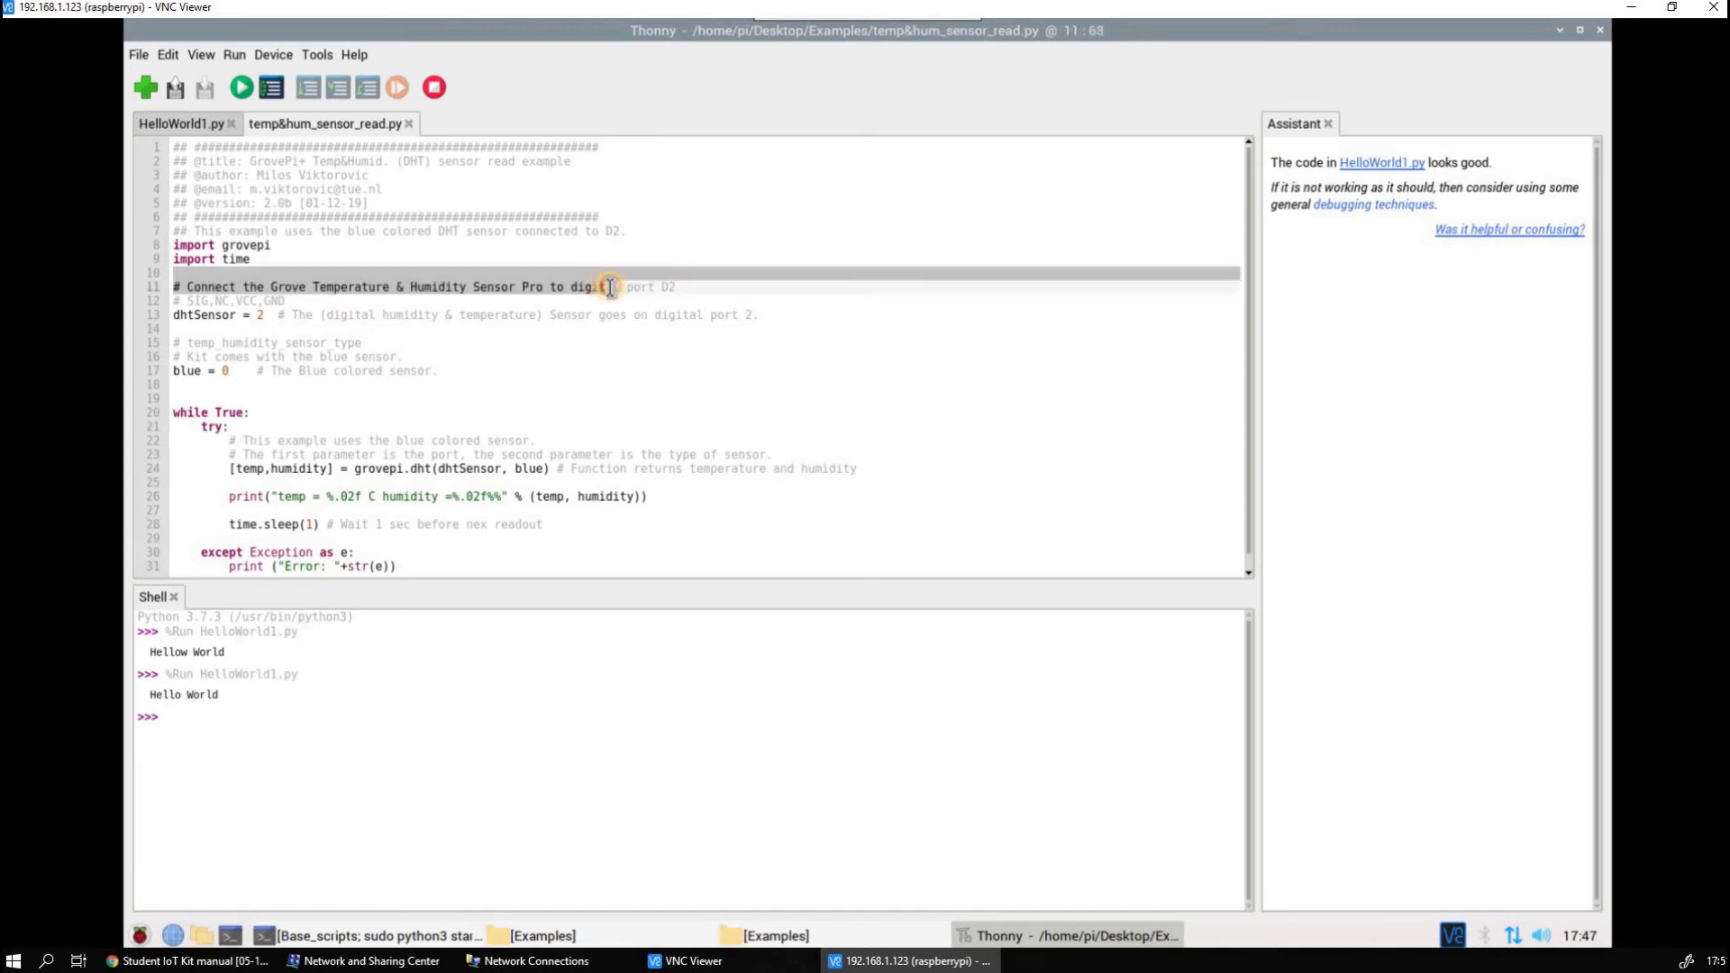
pyautogui.click(609, 288)
pyautogui.scroll(-1, 616, 286)
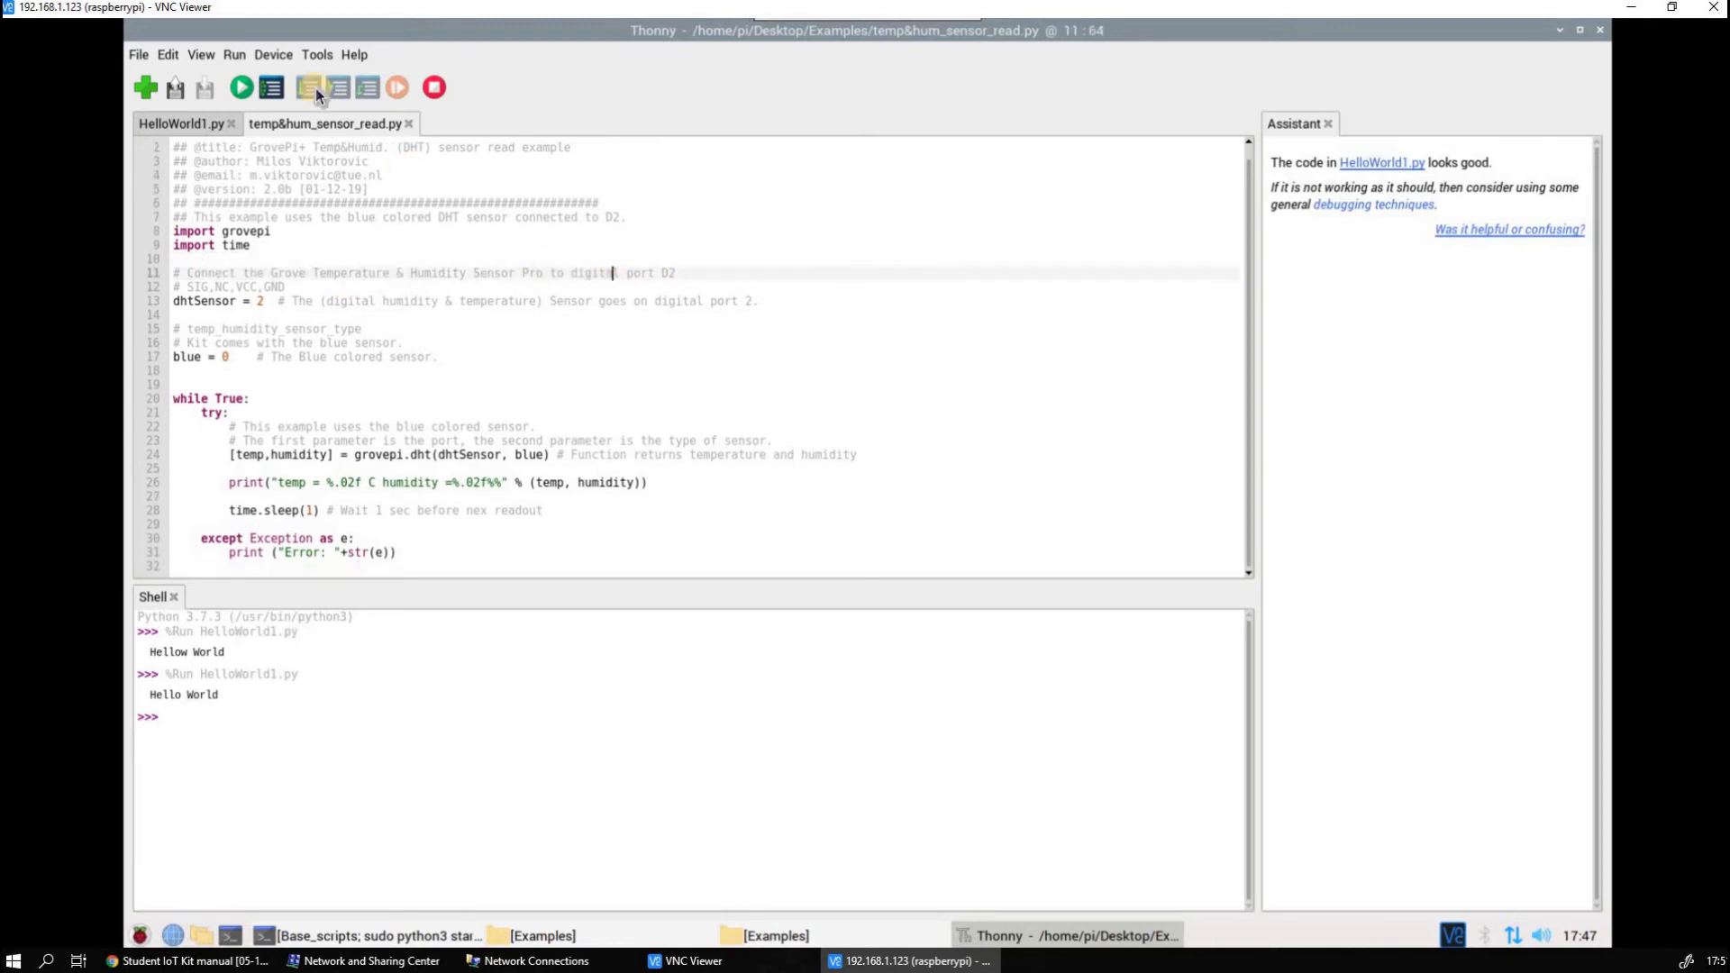
# Run the temperature and humidity script, point out the readings in the shell, and stop the script
pyautogui.click(241, 87)
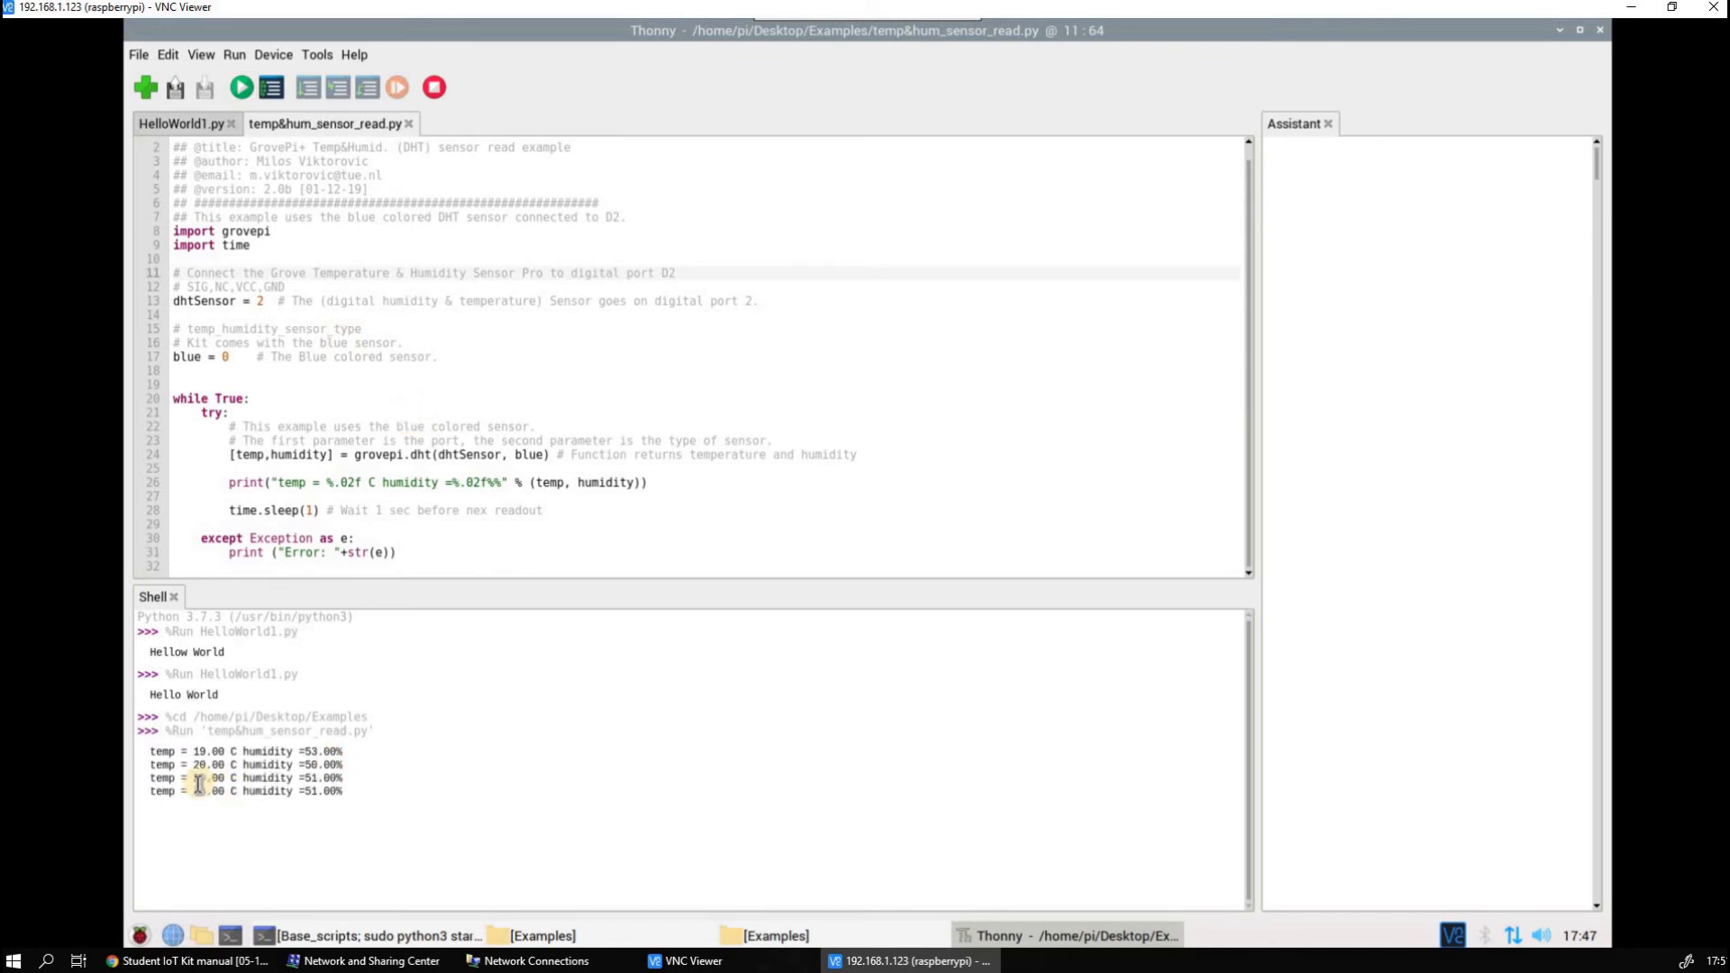
pyautogui.moveTo(194, 778); pyautogui.dragTo(218, 788)
pyautogui.click(311, 786)
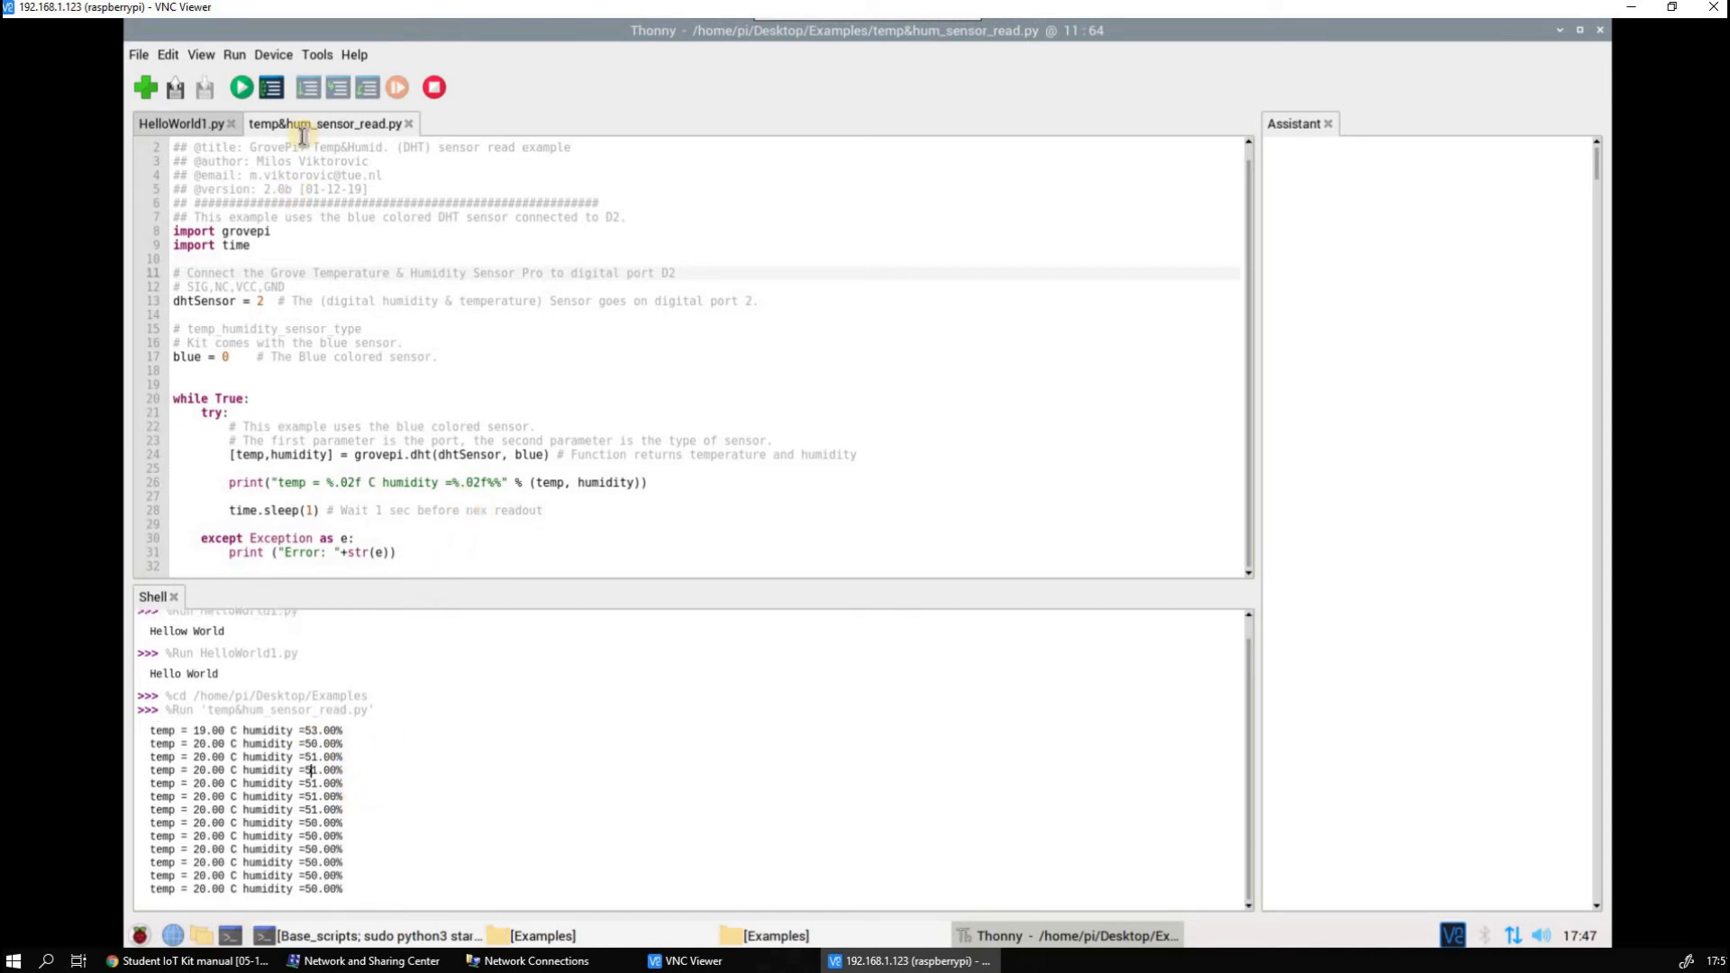
pyautogui.click(436, 88)
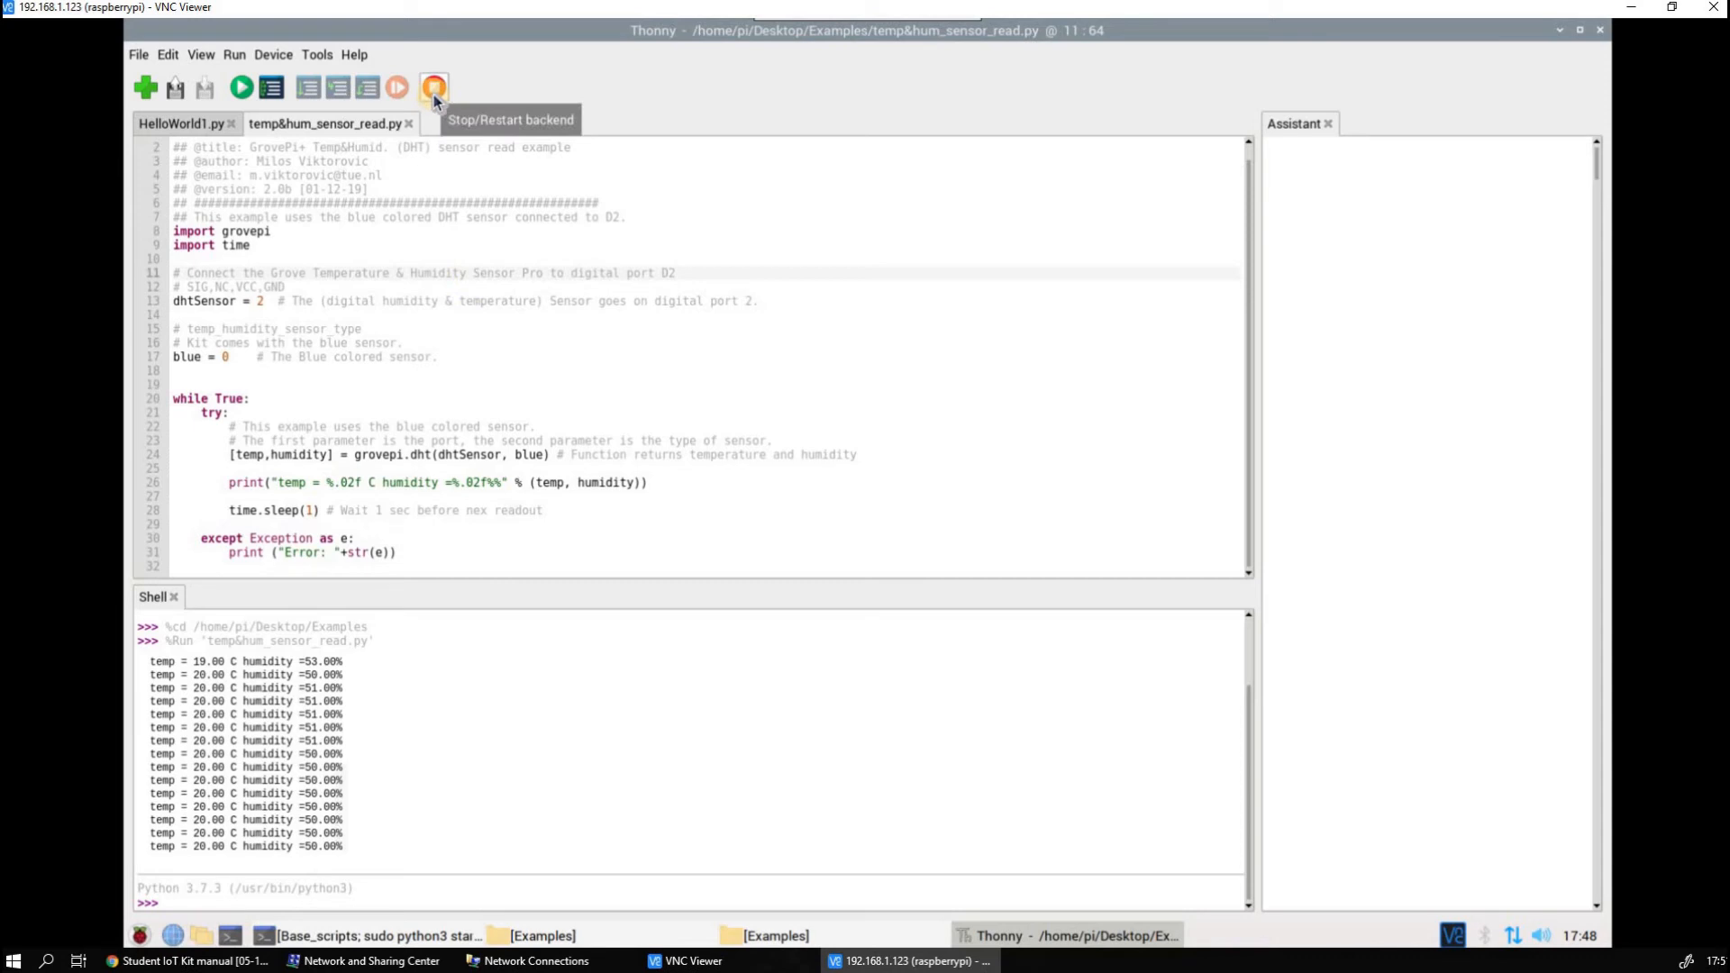
# Enlarge the code editor above the shell and highlight the [temp,humidity] = grovepi.dht(dhtSensor, blue) call in line 24
pyautogui.click(652, 484)
pyautogui.scroll(1, 541, 442)
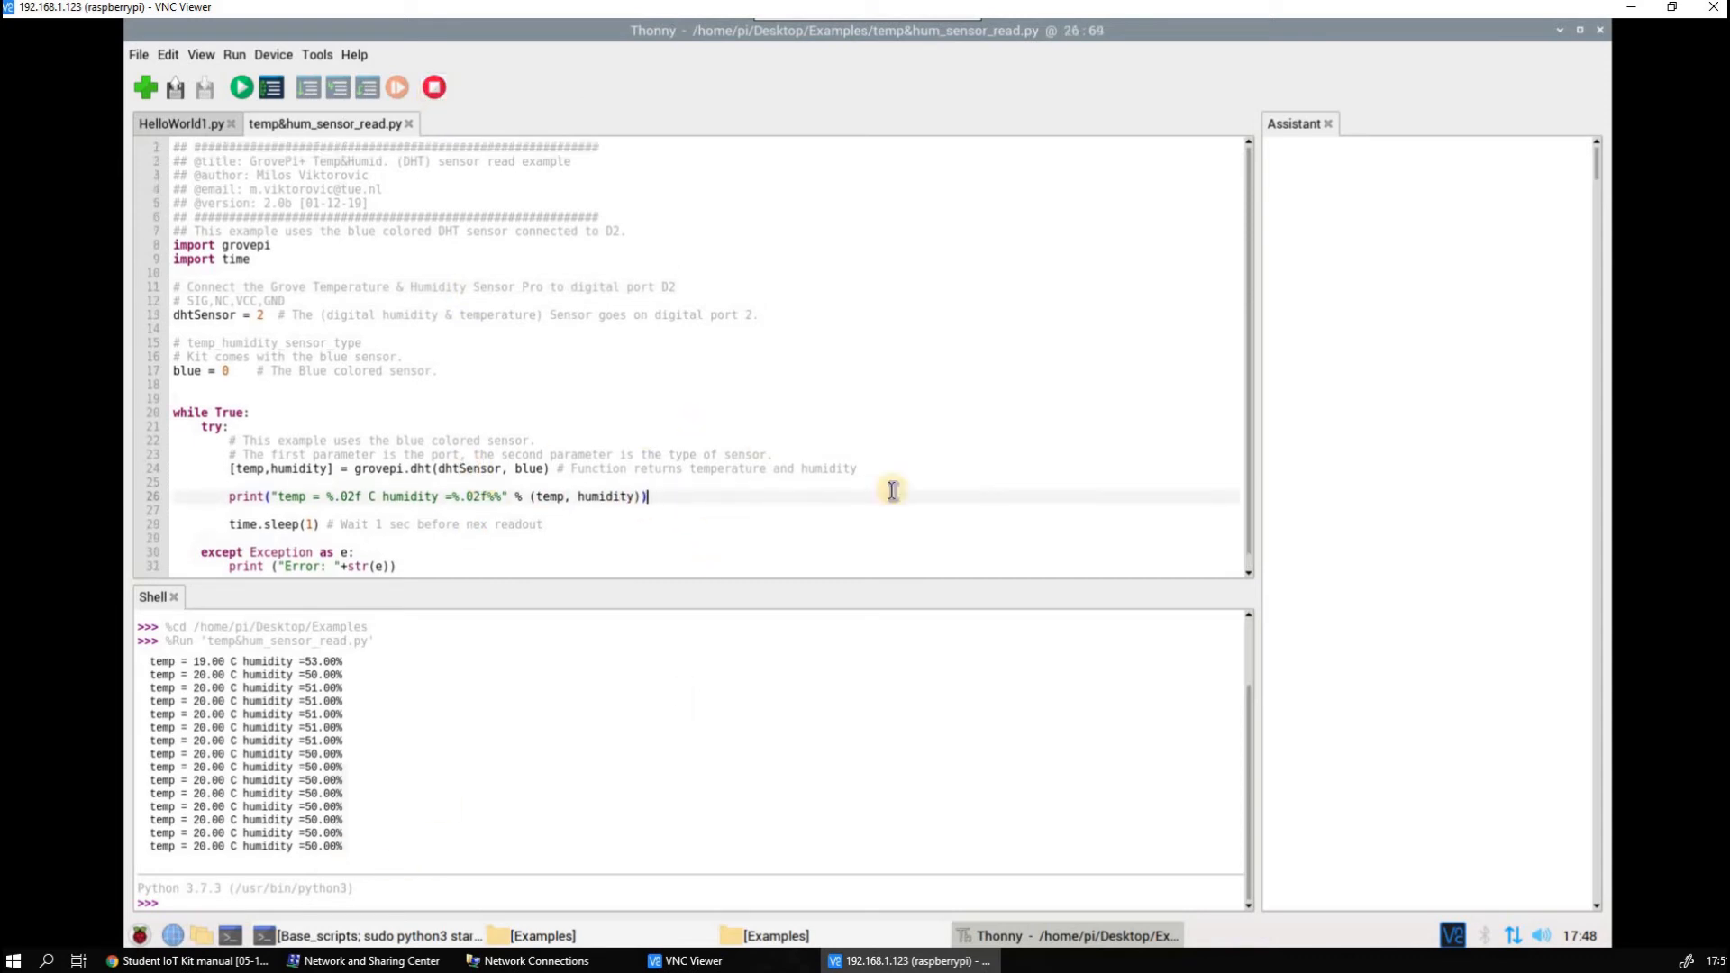
pyautogui.scroll(-1, 991, 581)
pyautogui.click(973, 701)
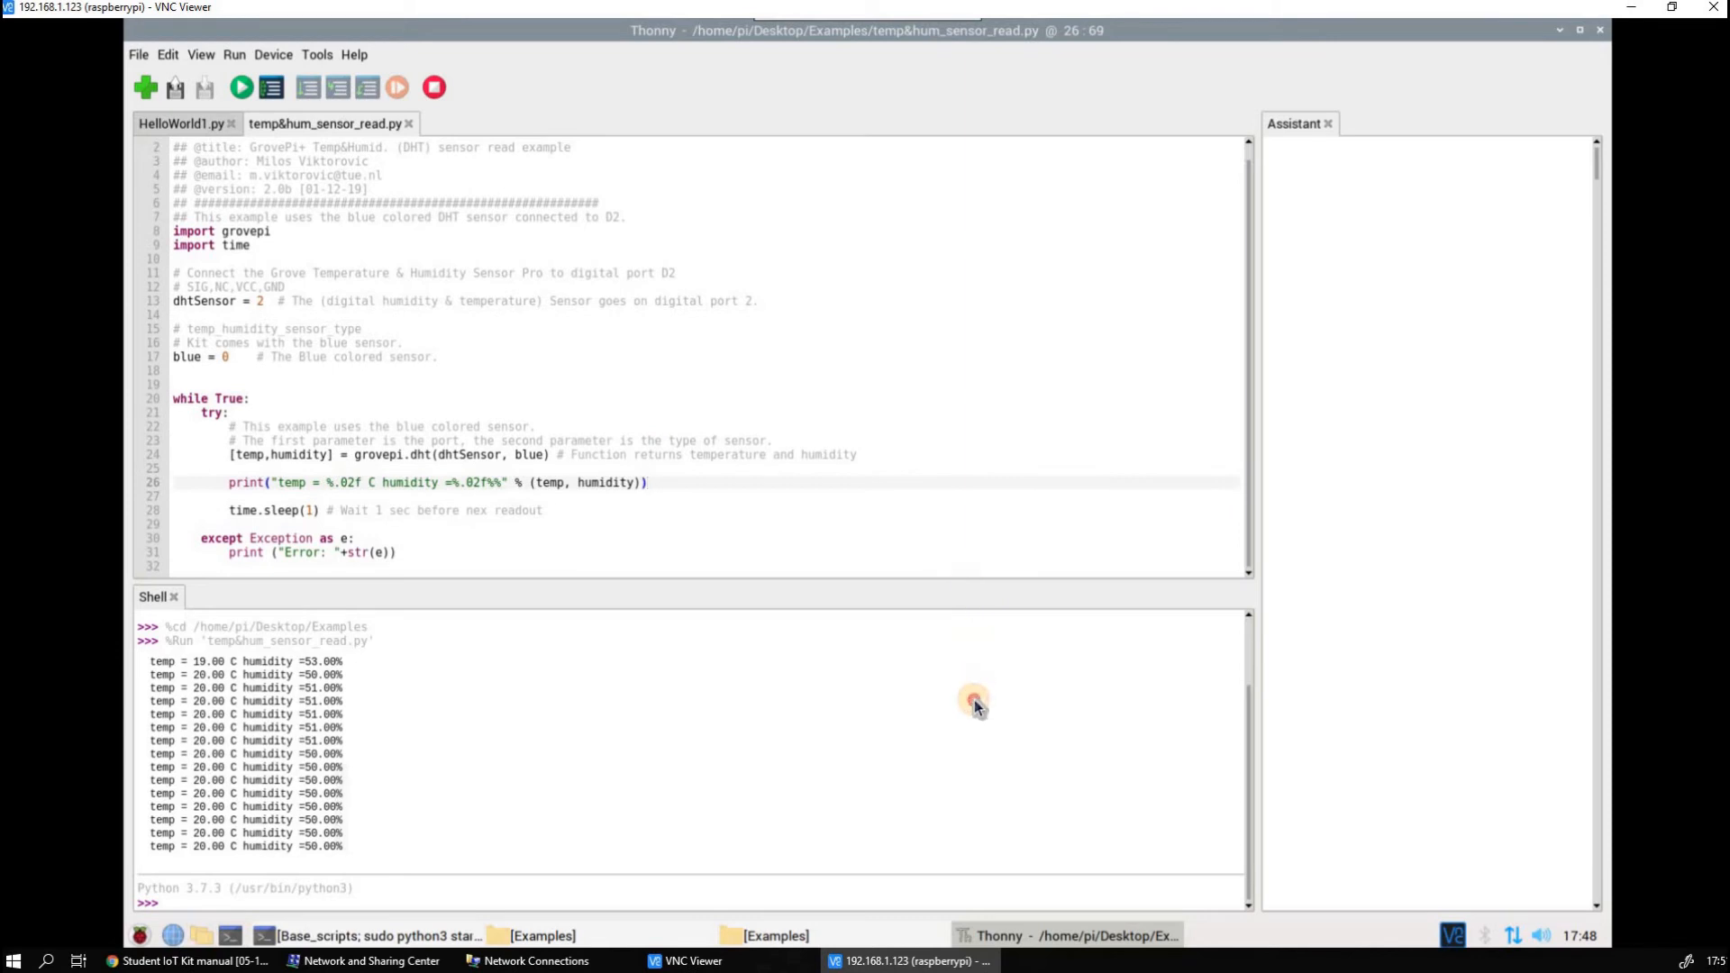
pyautogui.moveTo(974, 700); pyautogui.dragTo(966, 720)
pyautogui.click(467, 569)
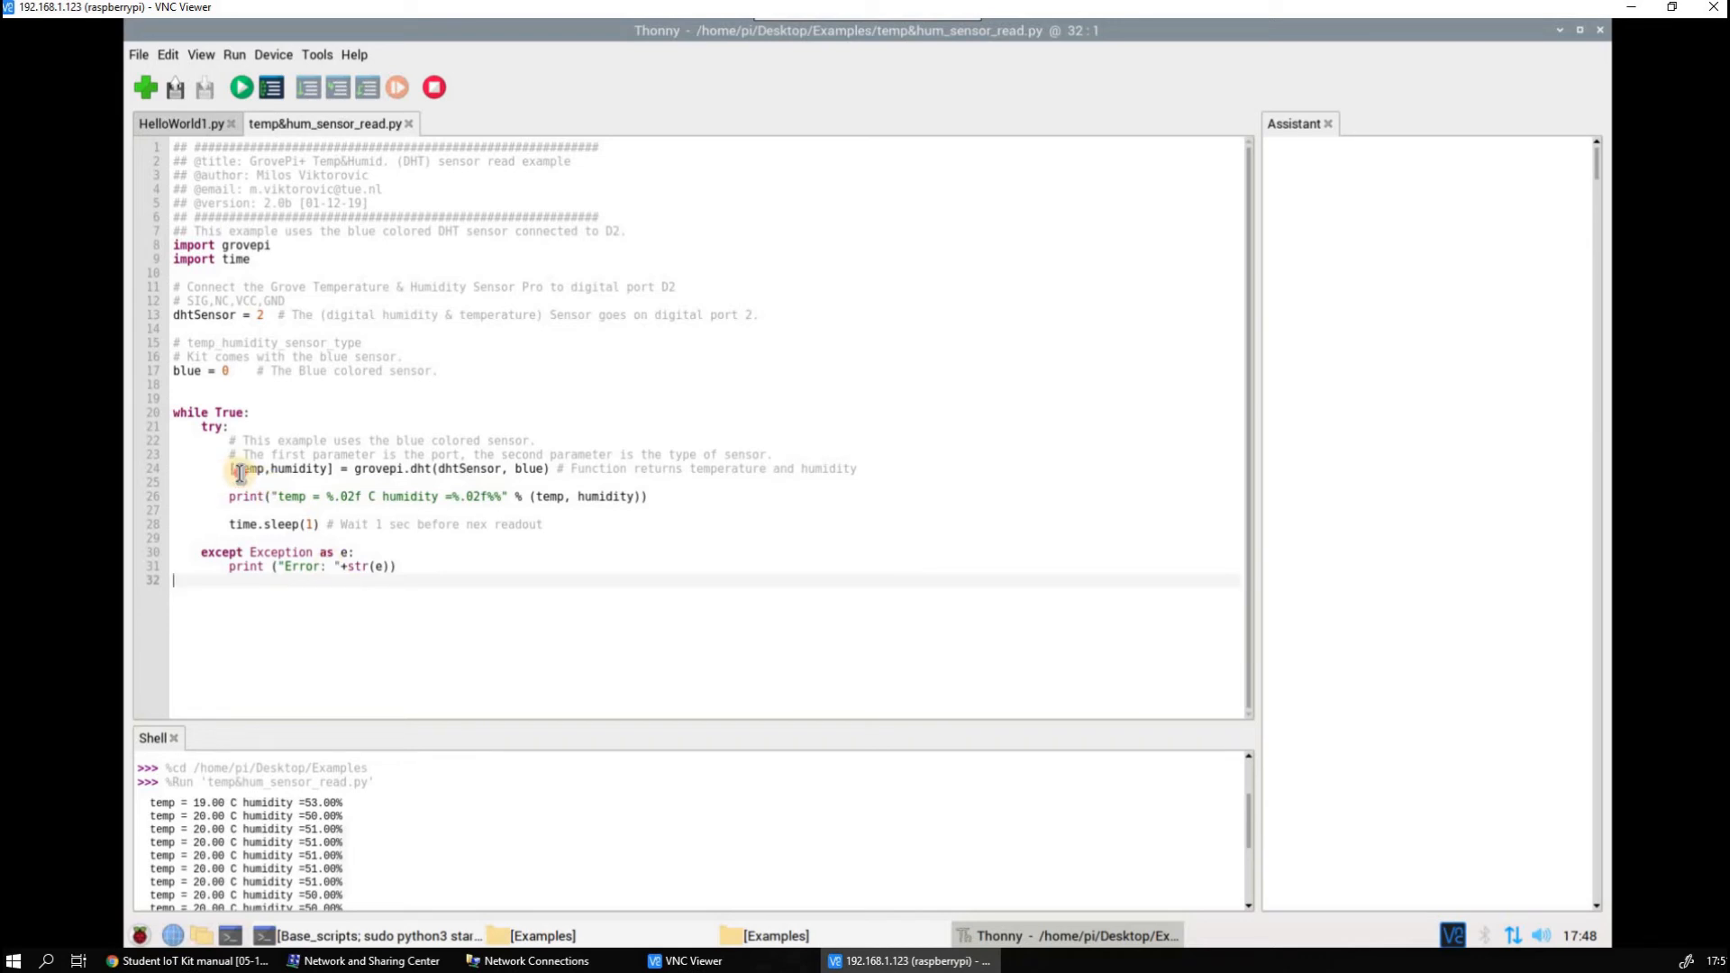
pyautogui.moveTo(232, 470); pyautogui.dragTo(555, 466)
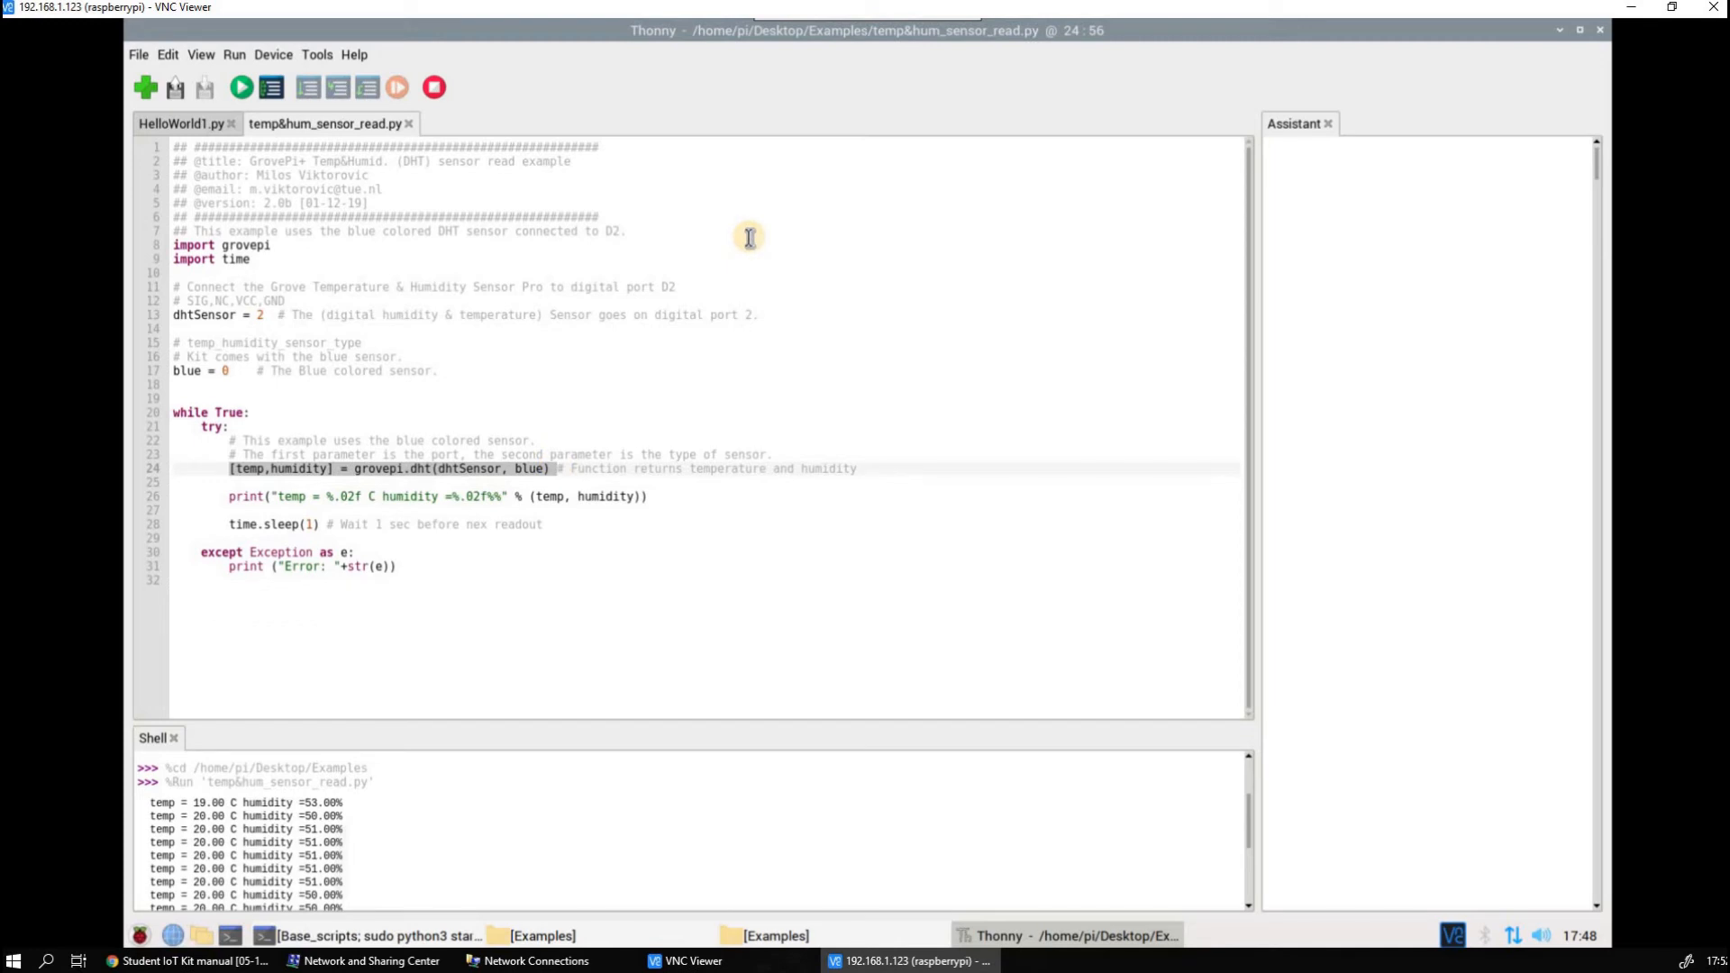
# Minimize Thonny and check the Raspberry Pi's list of Wi-Fi networks and its current connection
pyautogui.click(1560, 31)
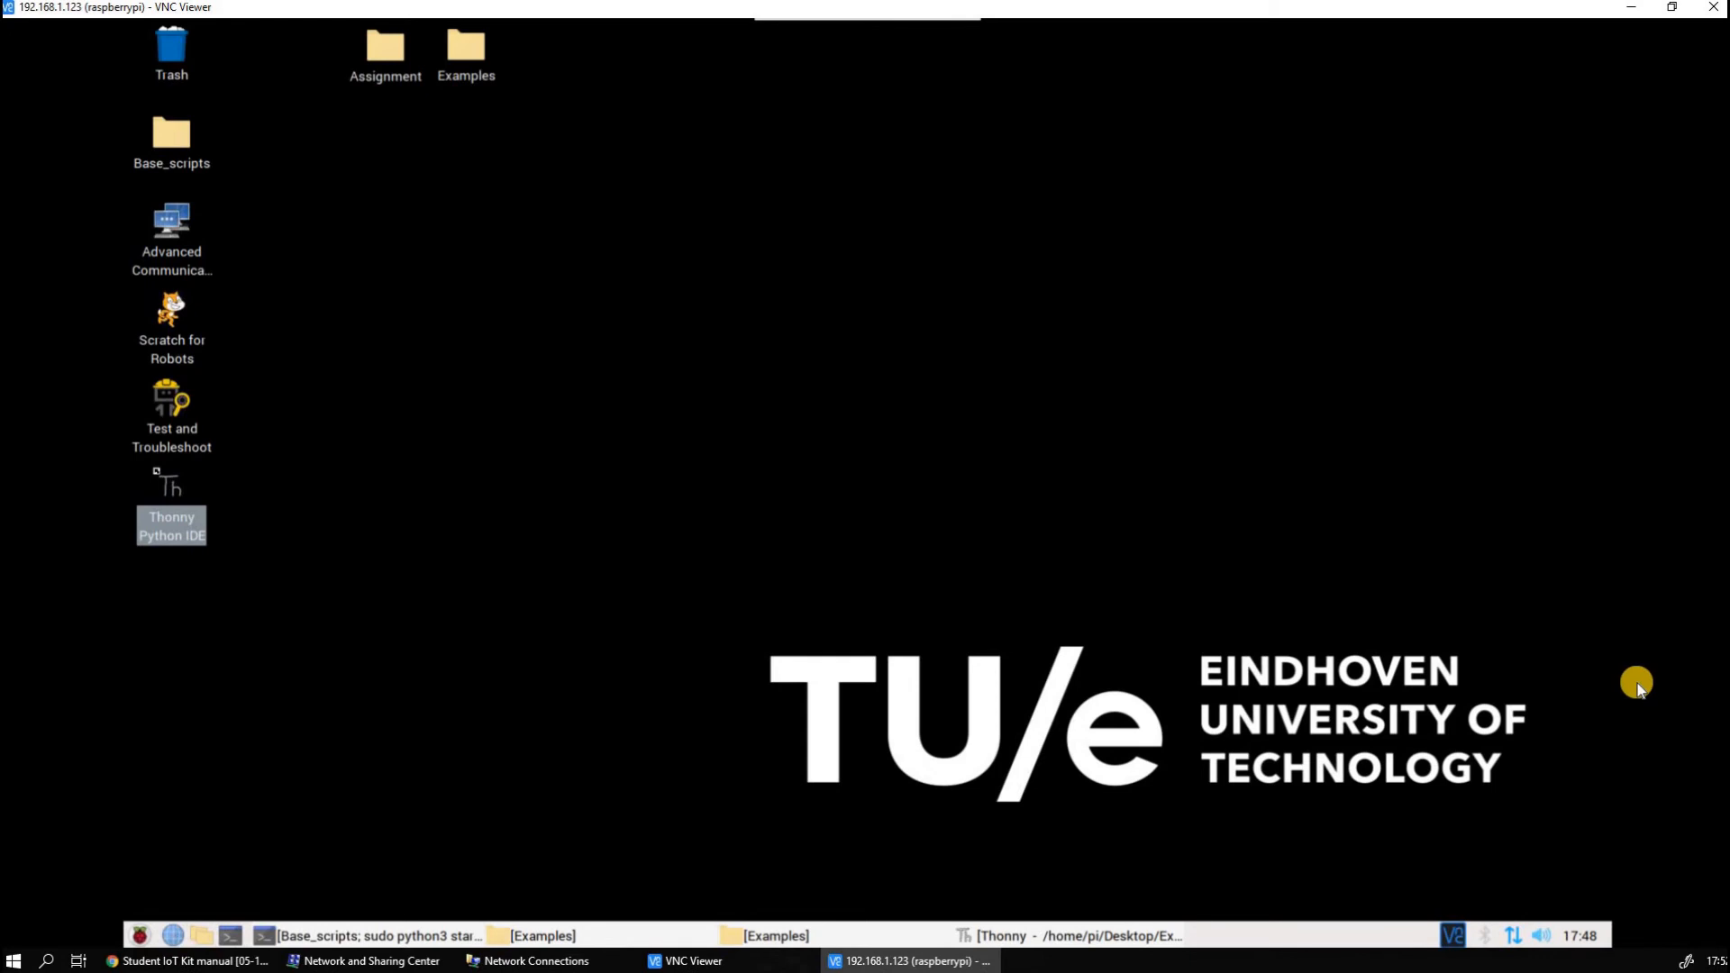
pyautogui.click(1511, 939)
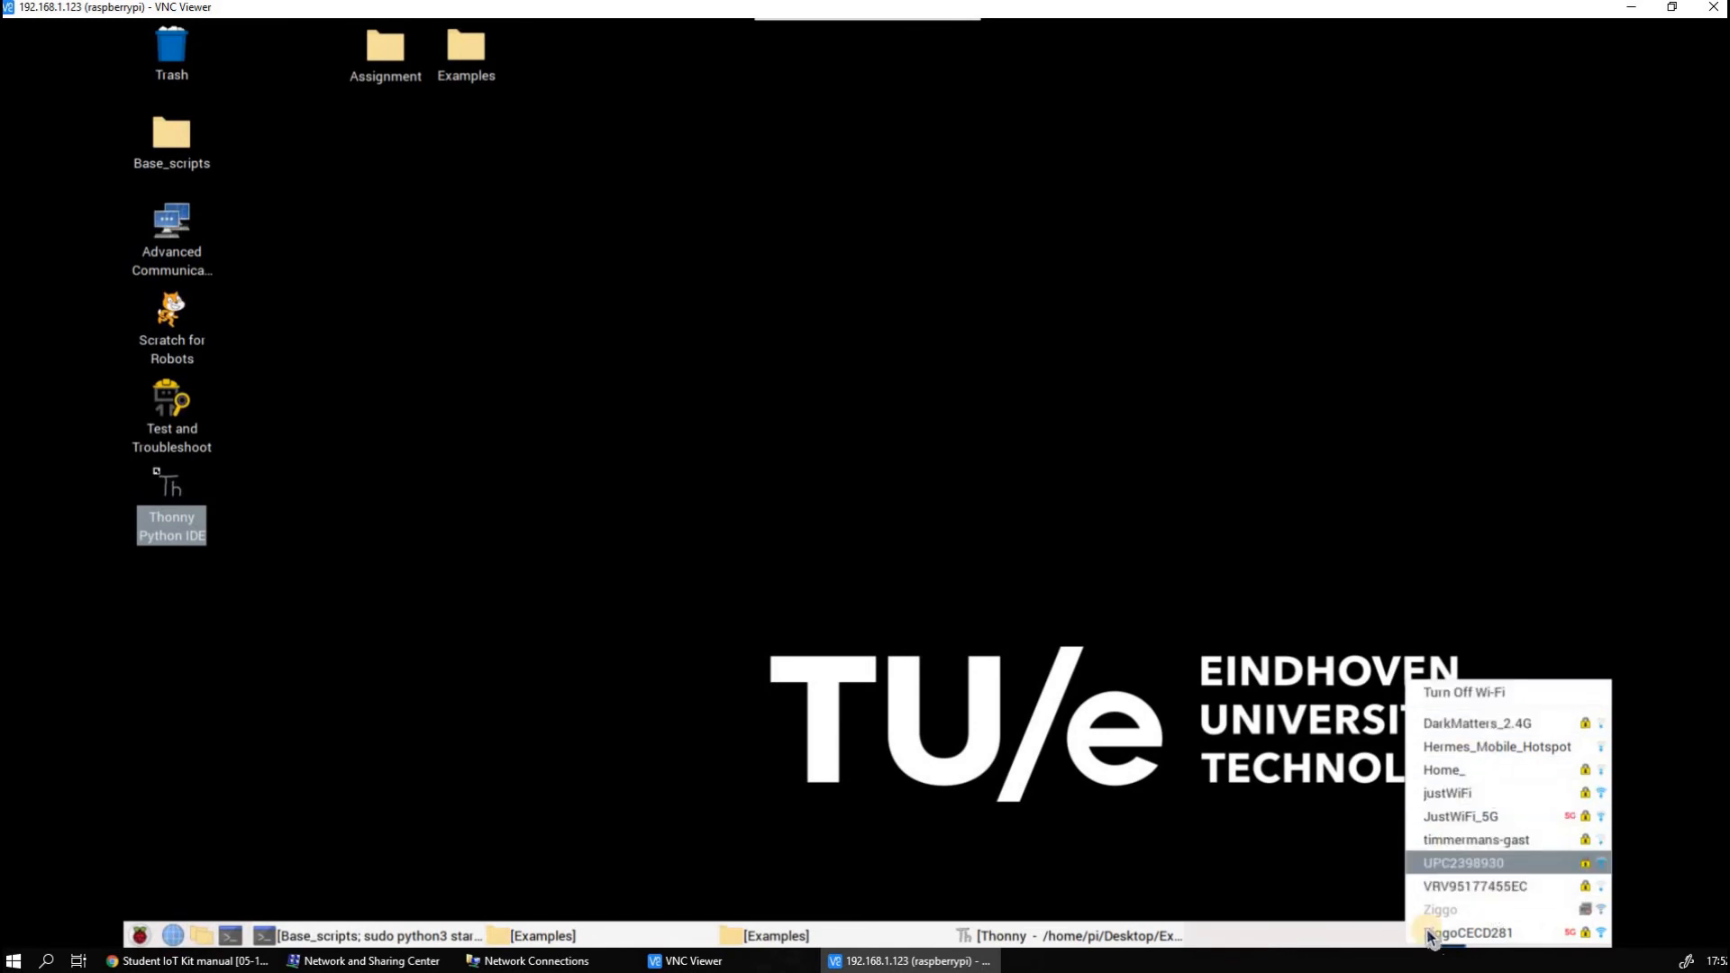
pyautogui.click(1364, 746)
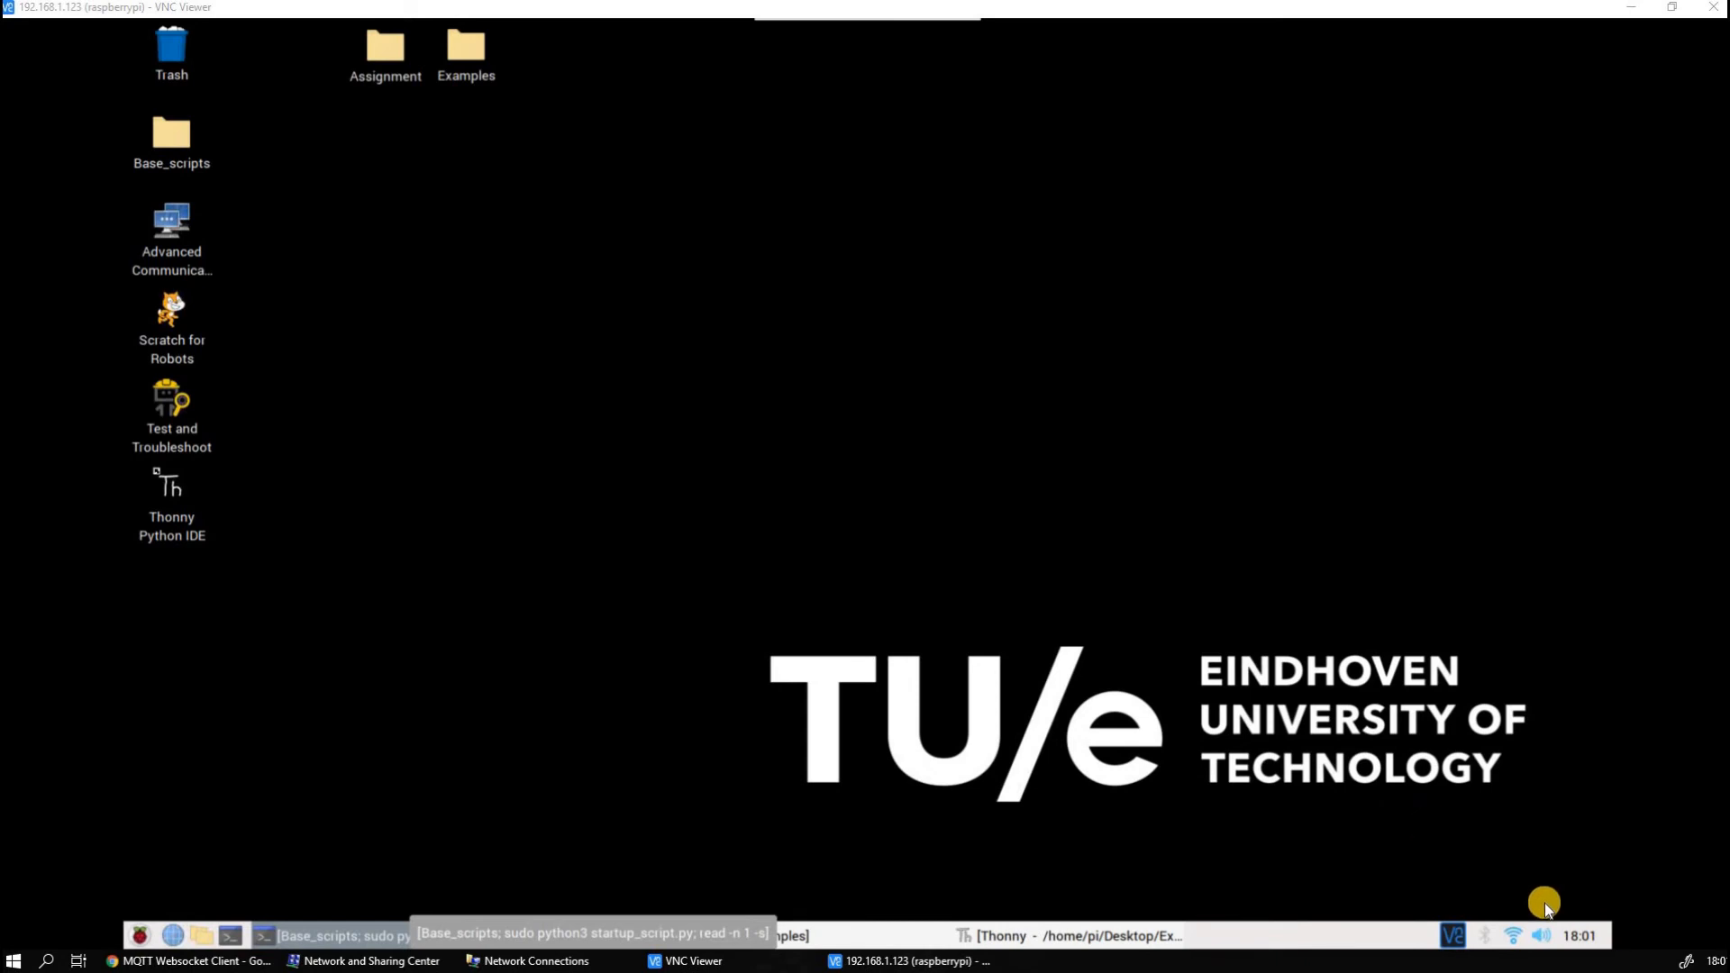
pyautogui.click(1513, 936)
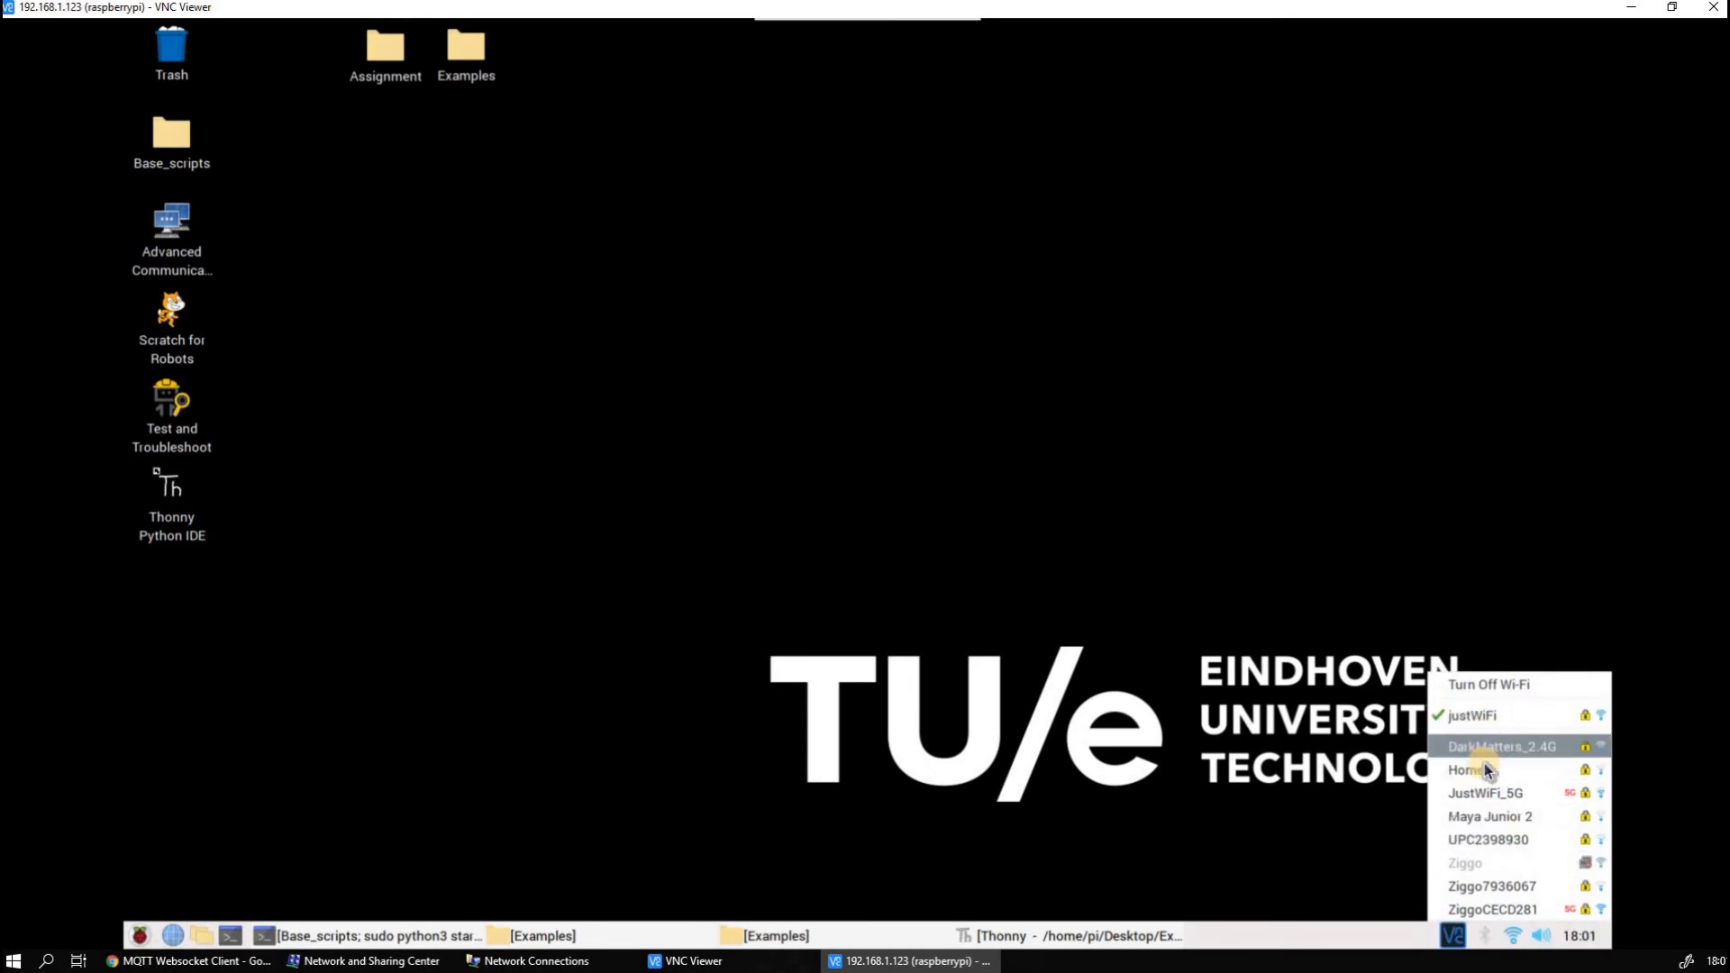
pyautogui.click(1348, 780)
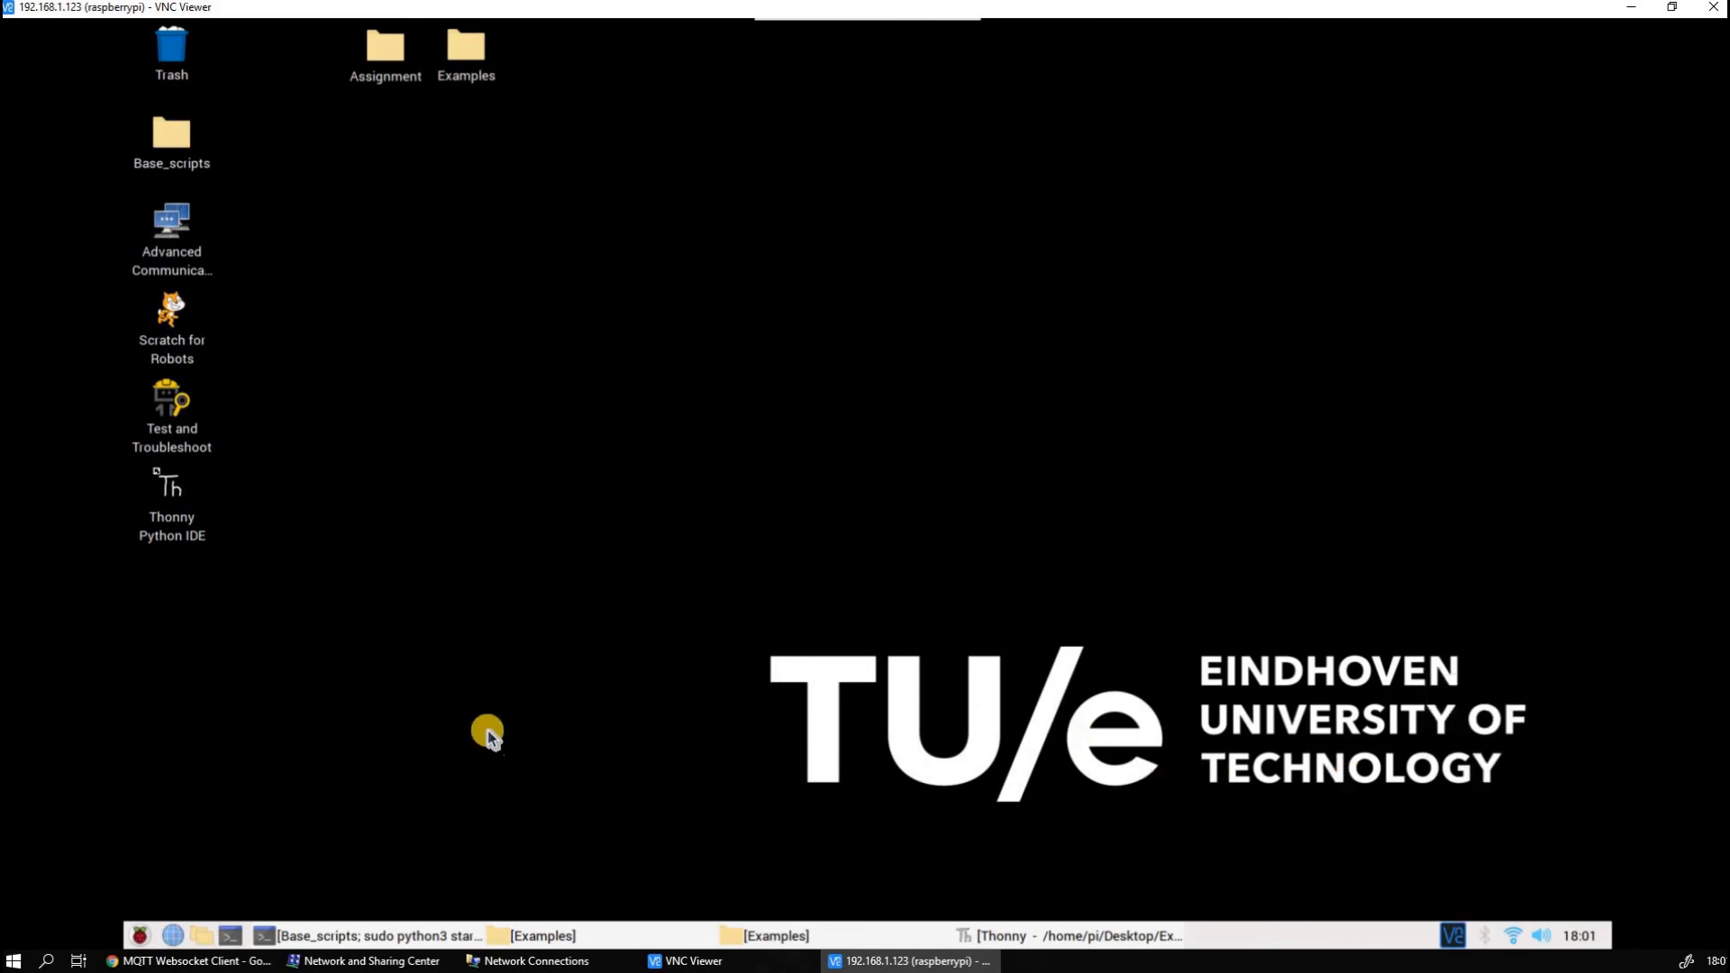
# Switch to the Chromium browser on the Raspberry Pi and look through the GrovePi Plus page of the Seeed Wiki
pyautogui.click(188, 937)
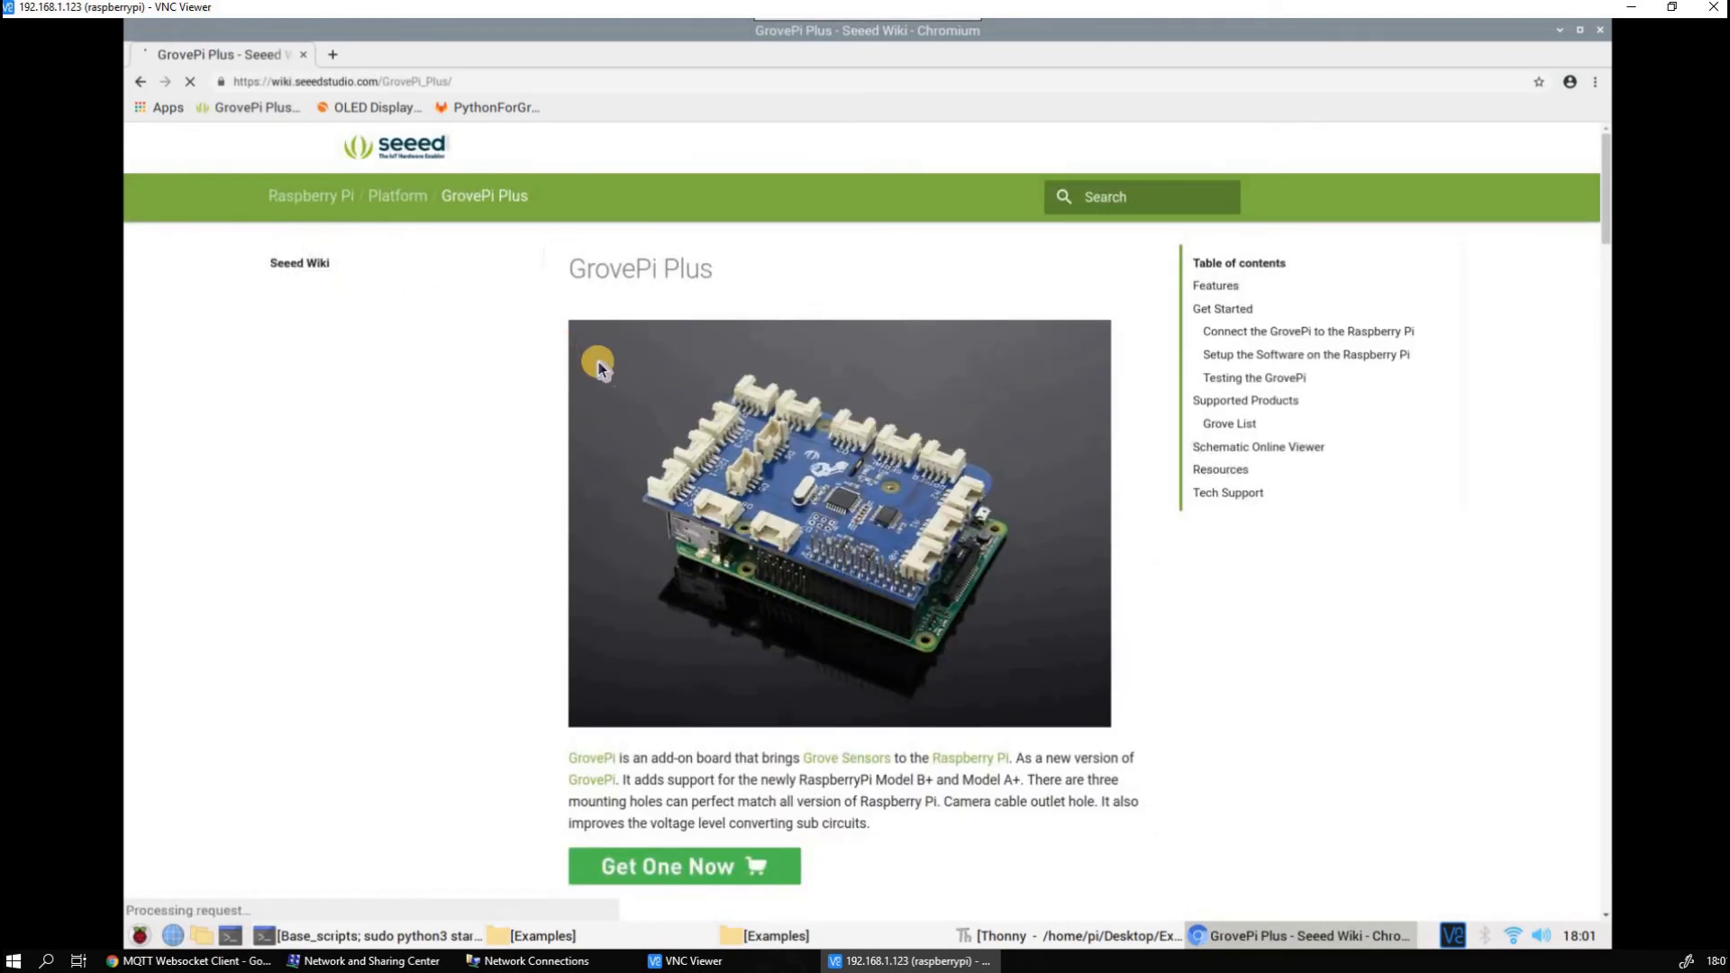
pyautogui.scroll(-3, 589, 379)
pyautogui.scroll(-2, 587, 410)
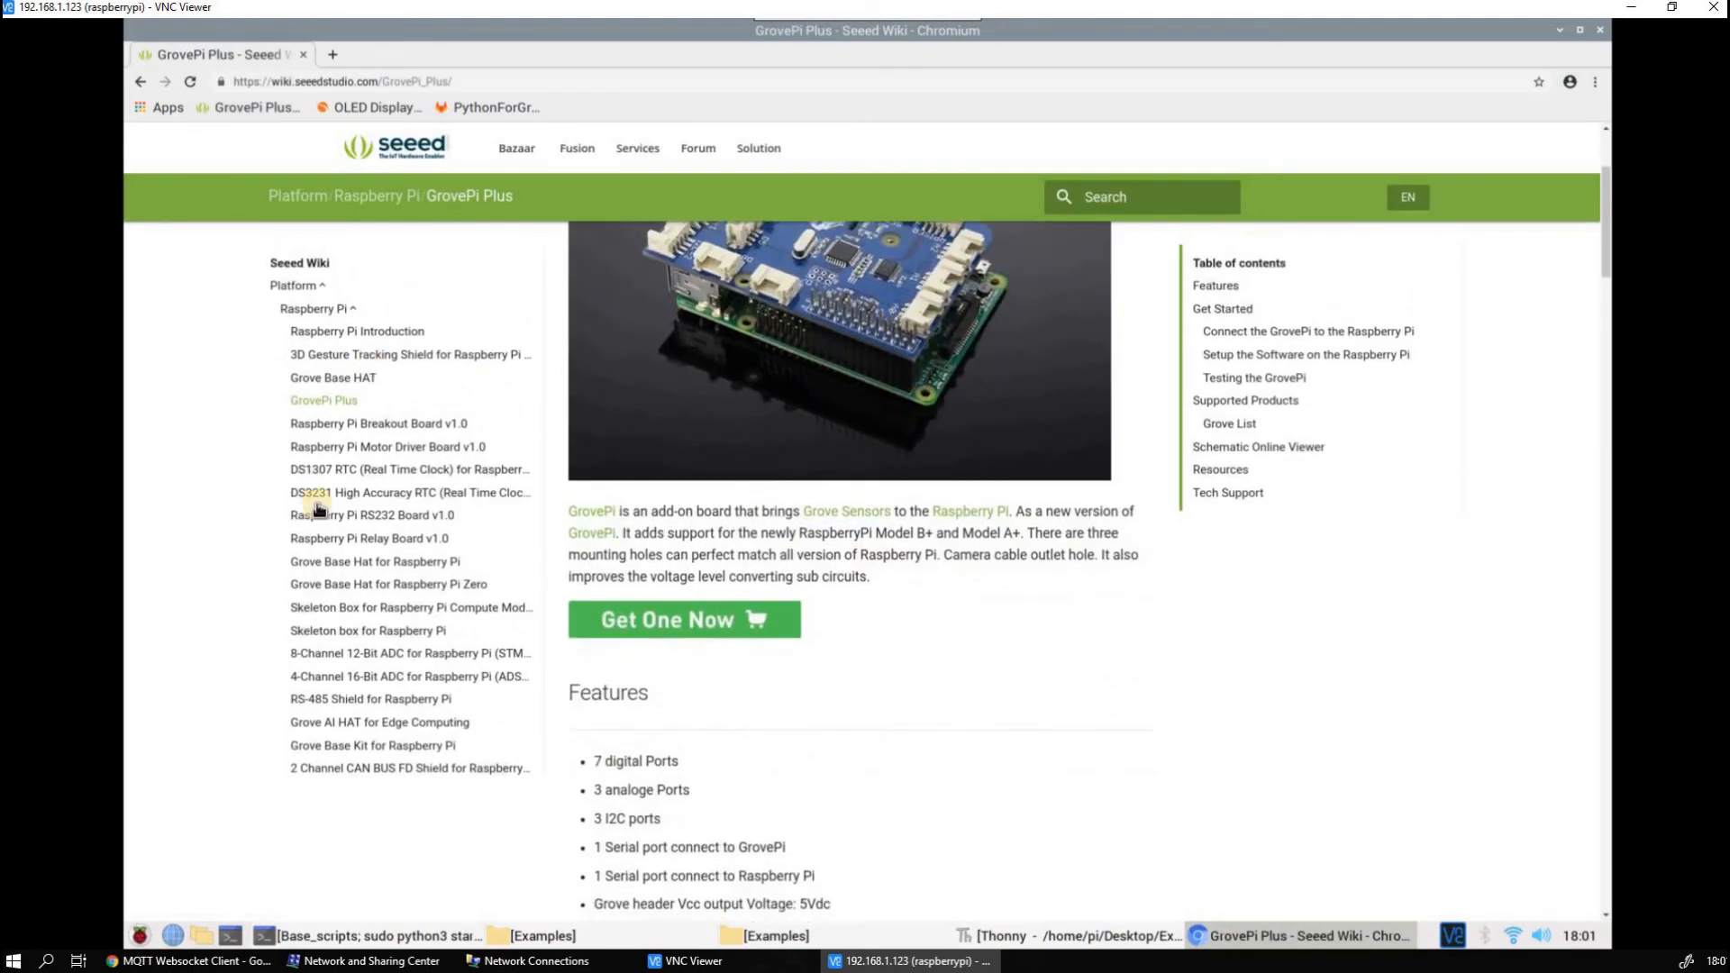
pyautogui.scroll(3, 641, 434)
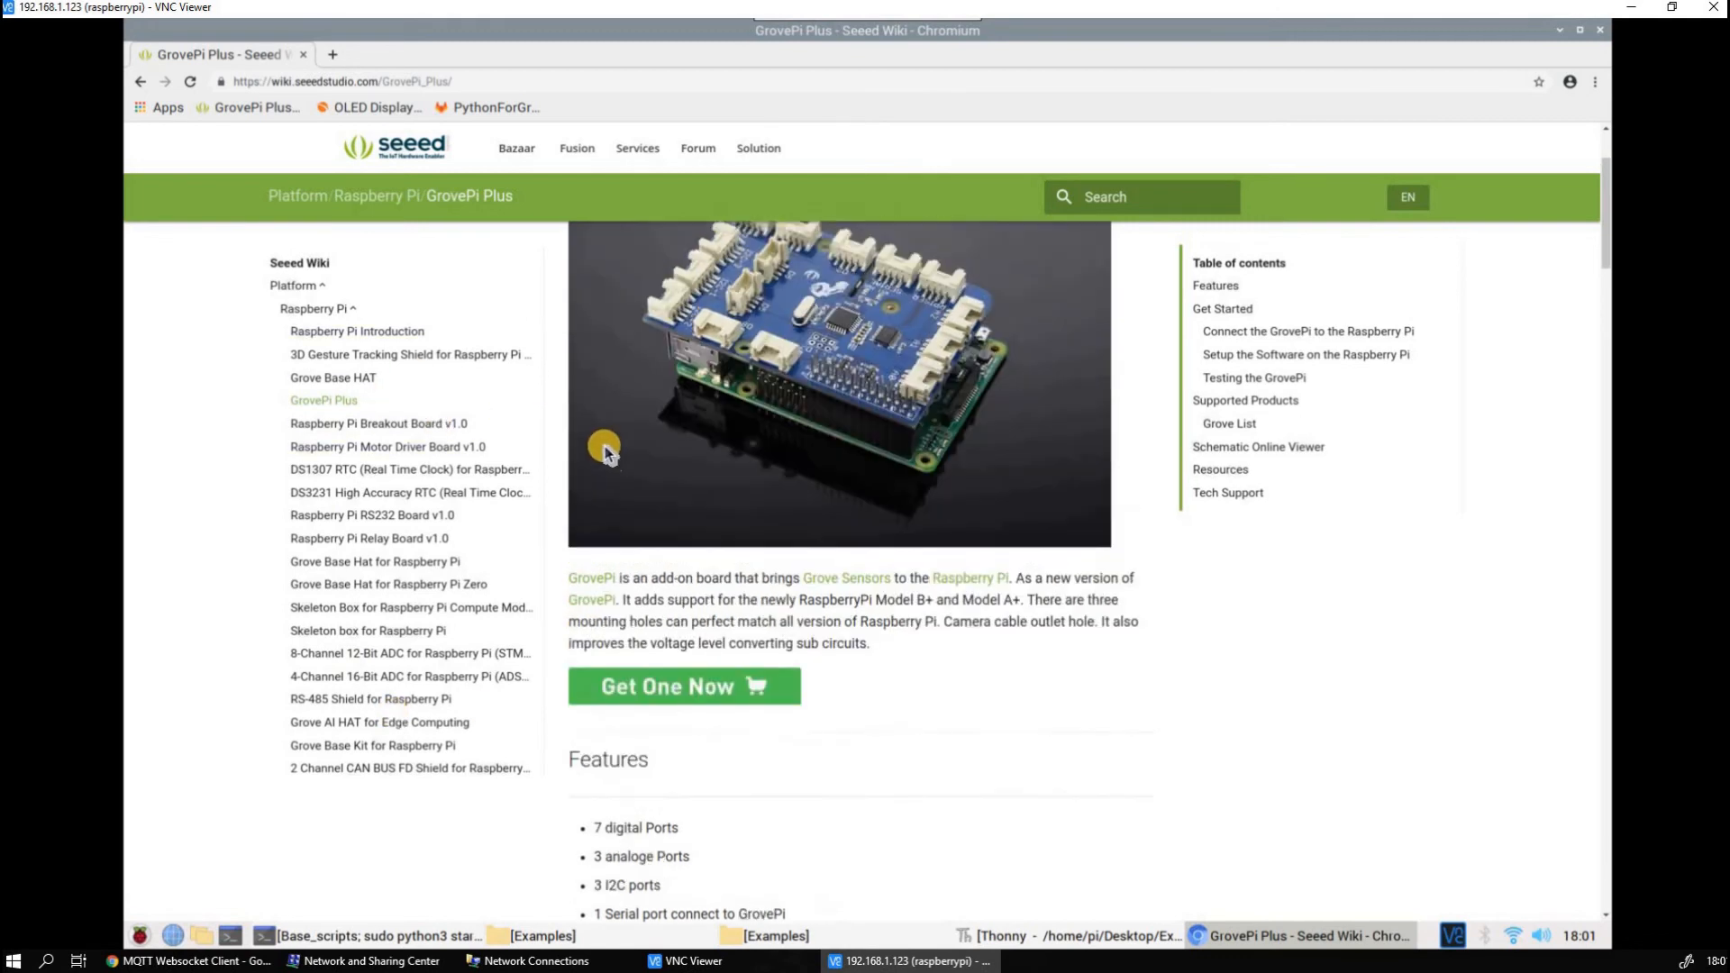
# Open the bookmarked PythonForGr... GitLab page, view the TU/e sign-in form, and minimize the browser
pyautogui.click(499, 104)
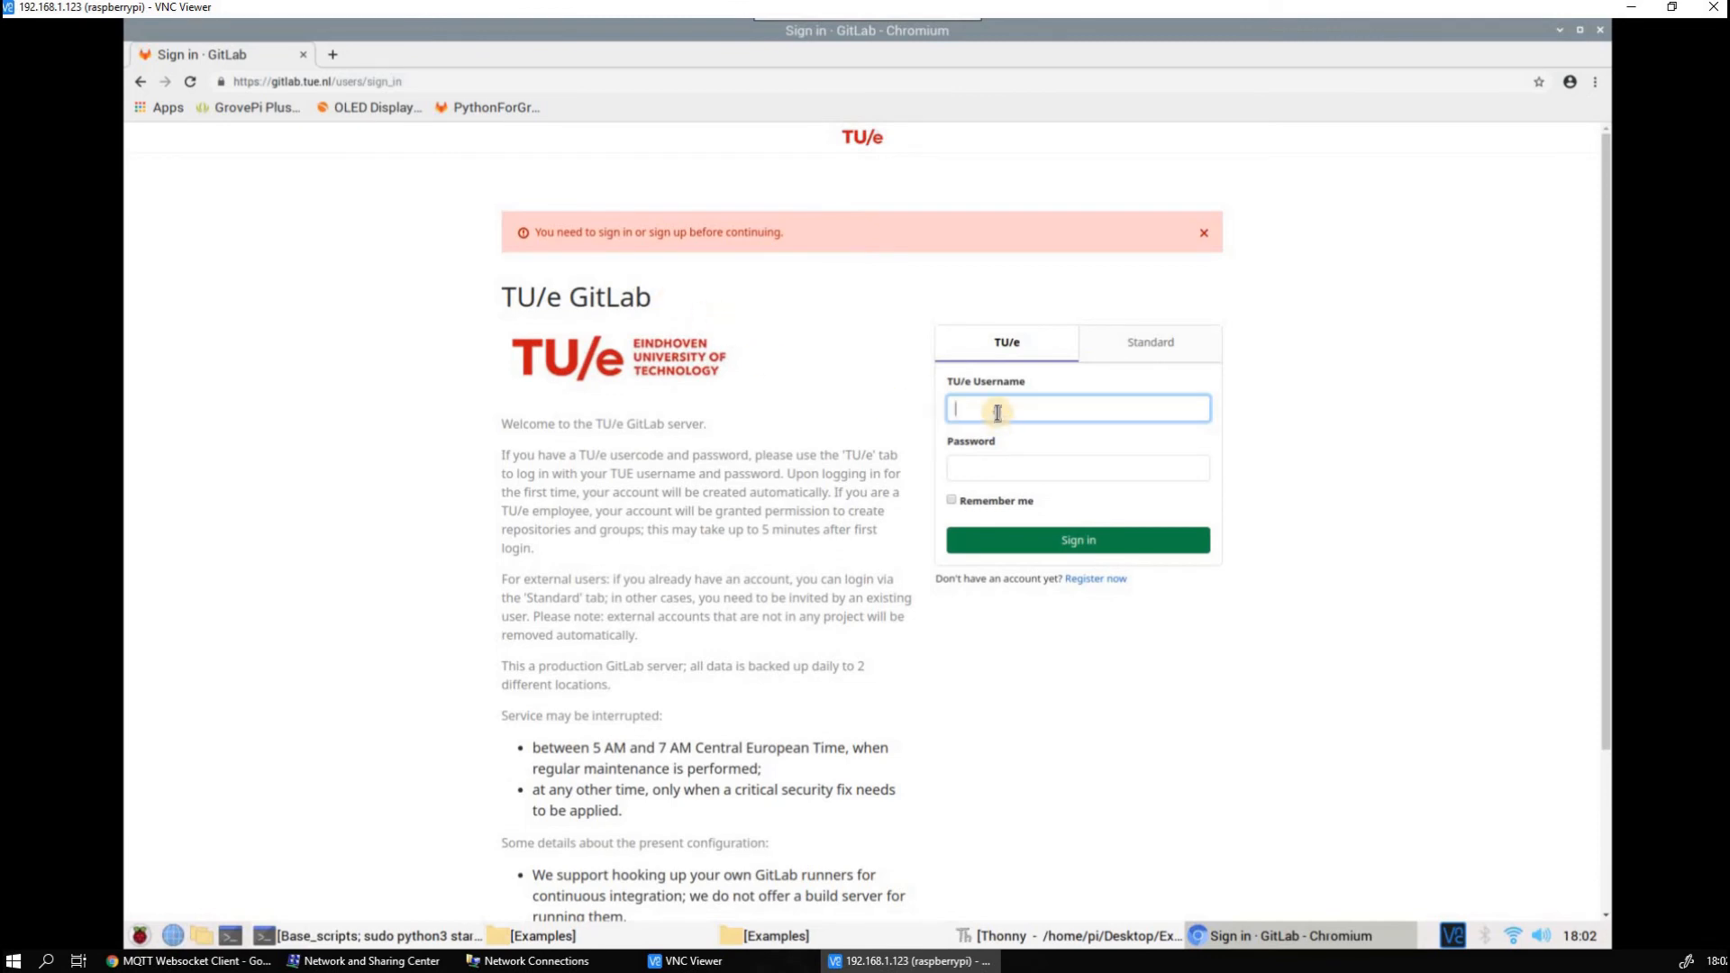
pyautogui.click(1024, 473)
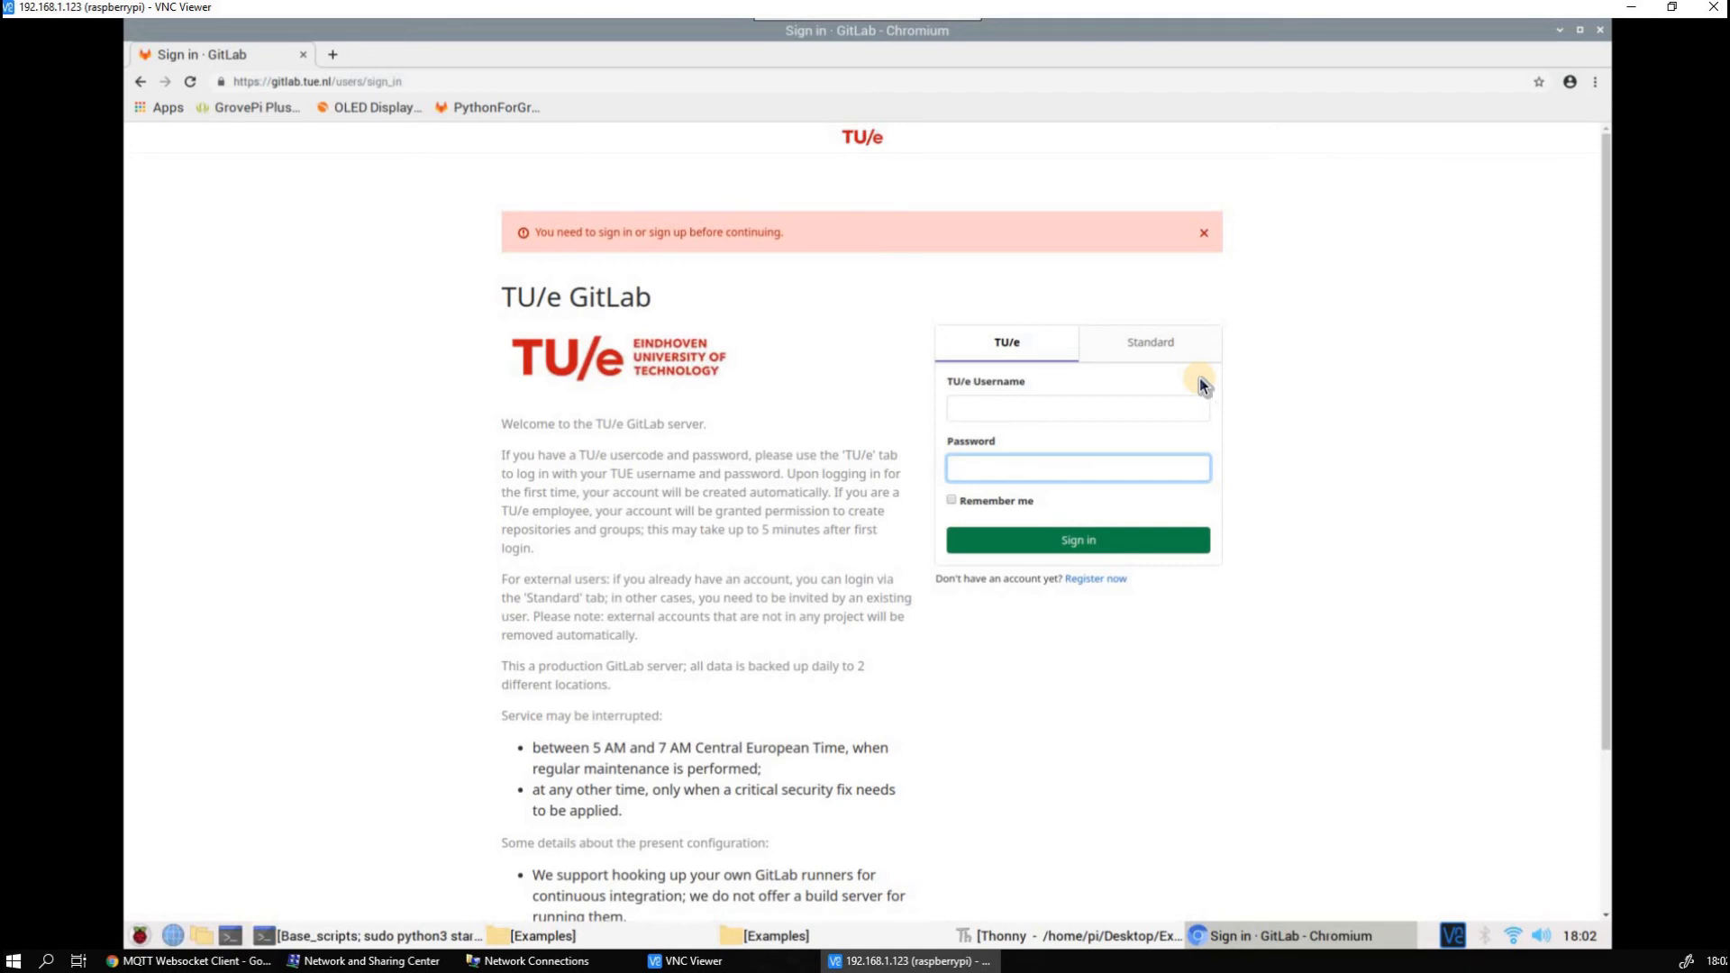
pyautogui.click(1563, 32)
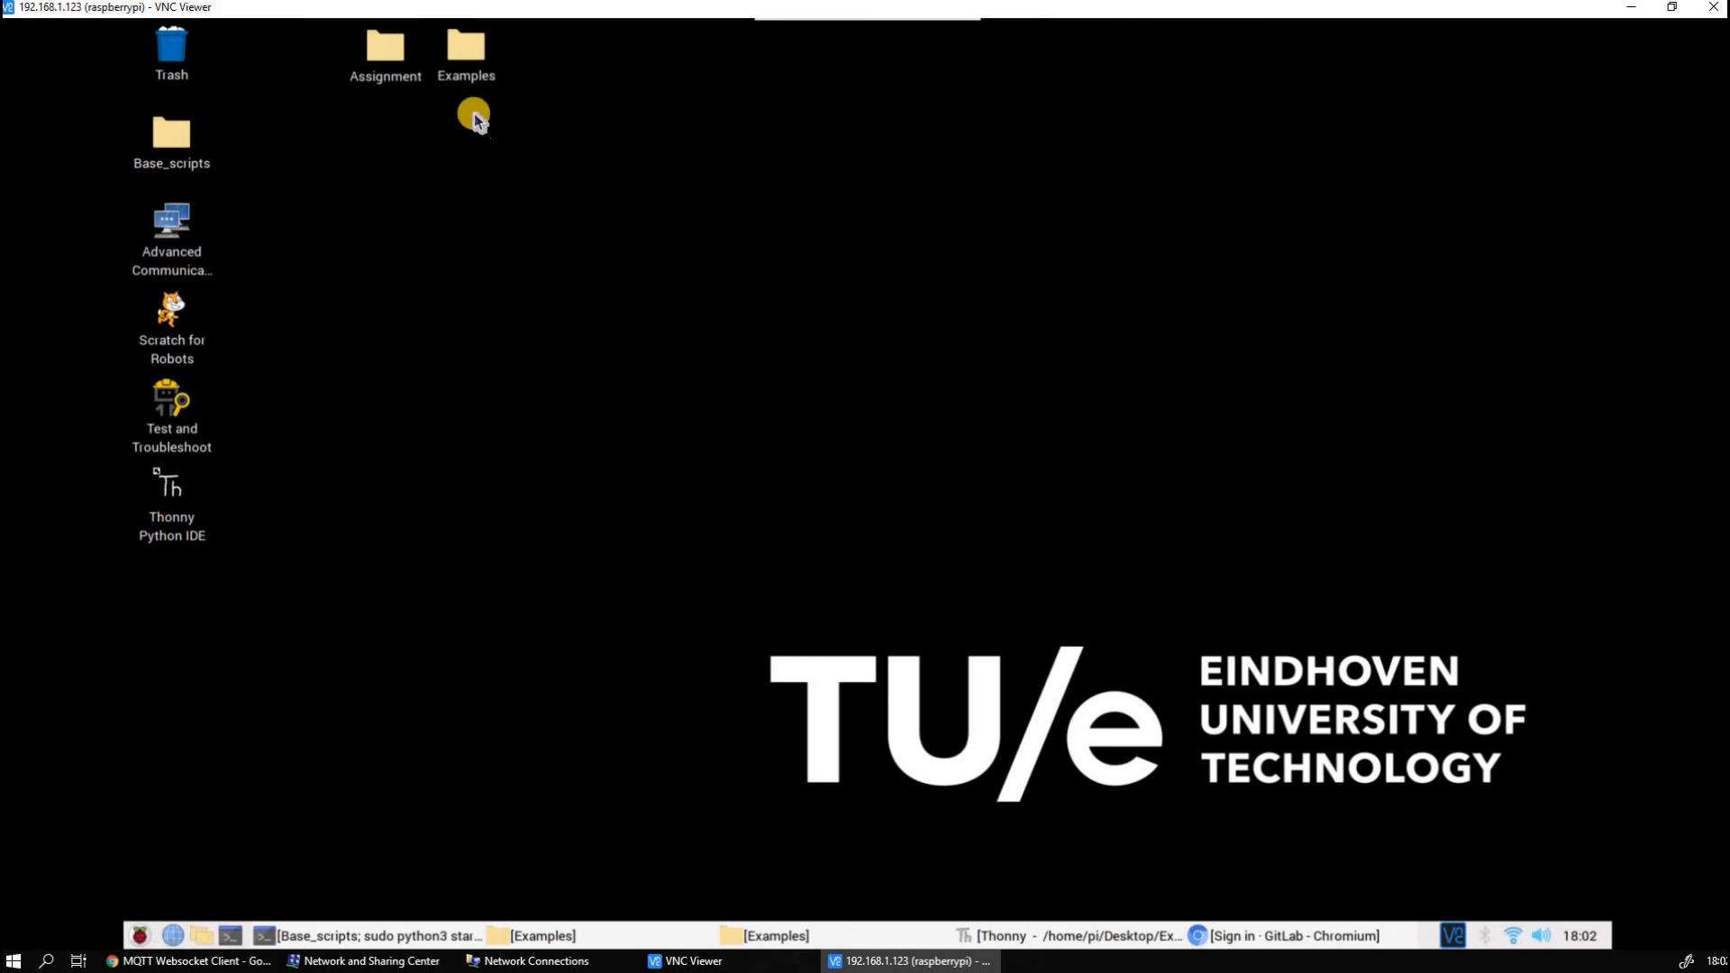
# Open mqtt_angle_sensor_example.py from the Examples folder in Thonny and look over its variables and MQTT functions
pyautogui.click(761, 935)
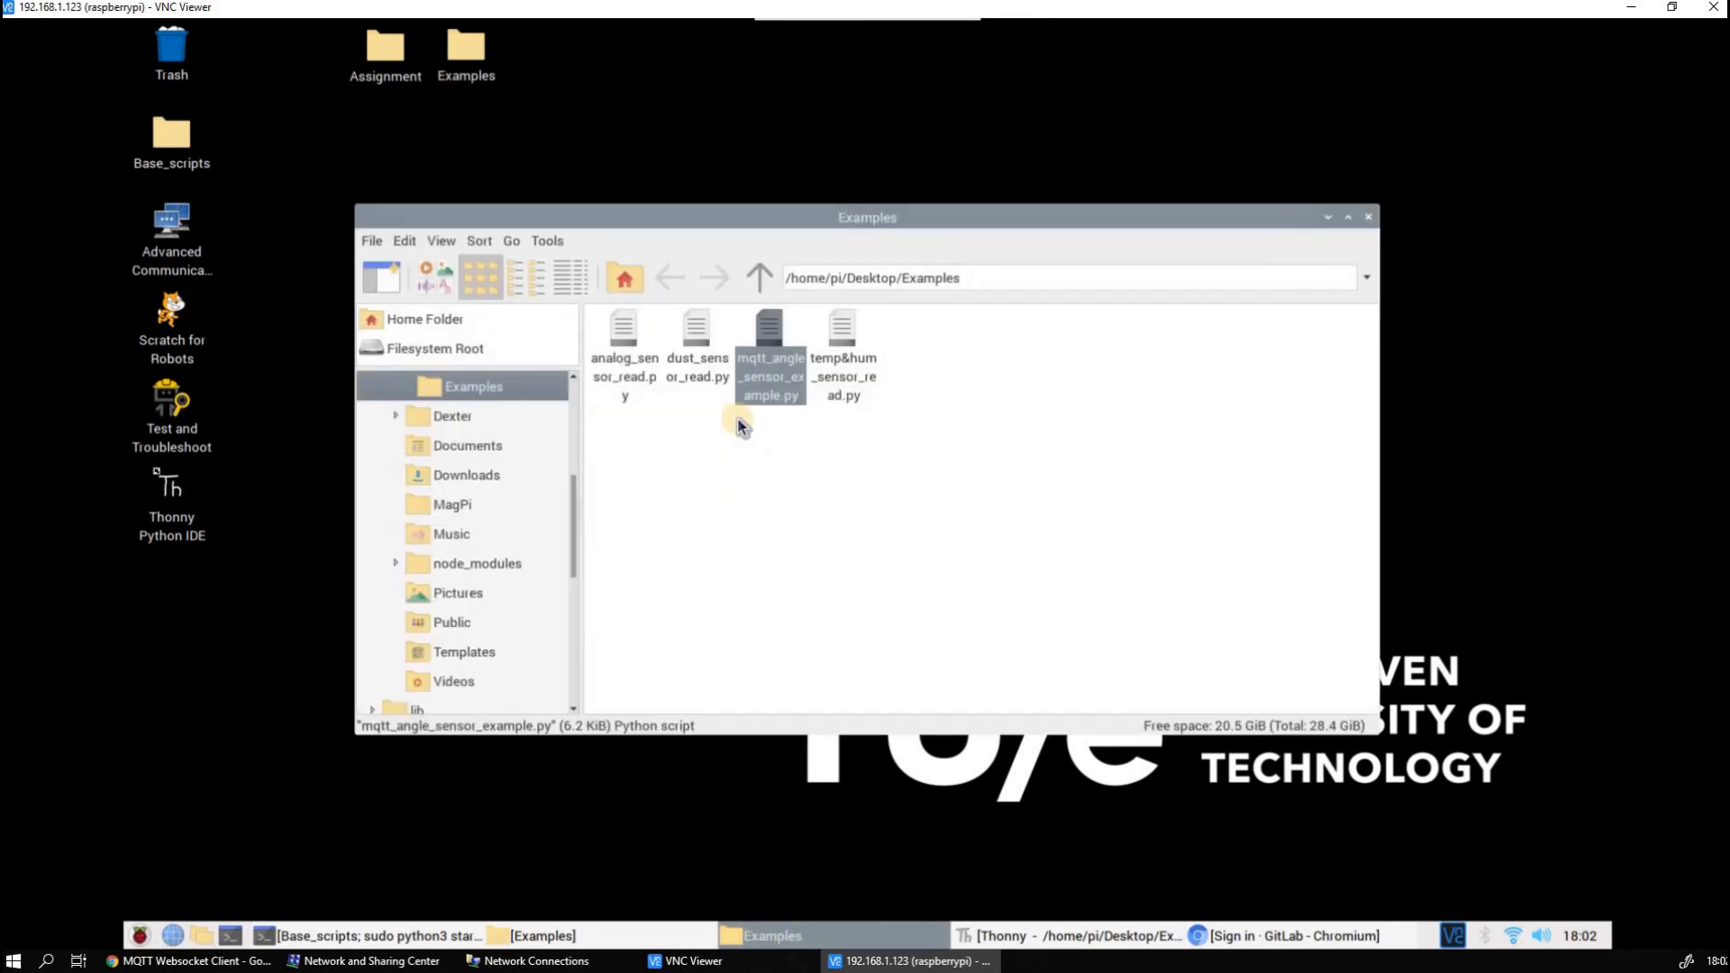
pyautogui.doubleClick(780, 401)
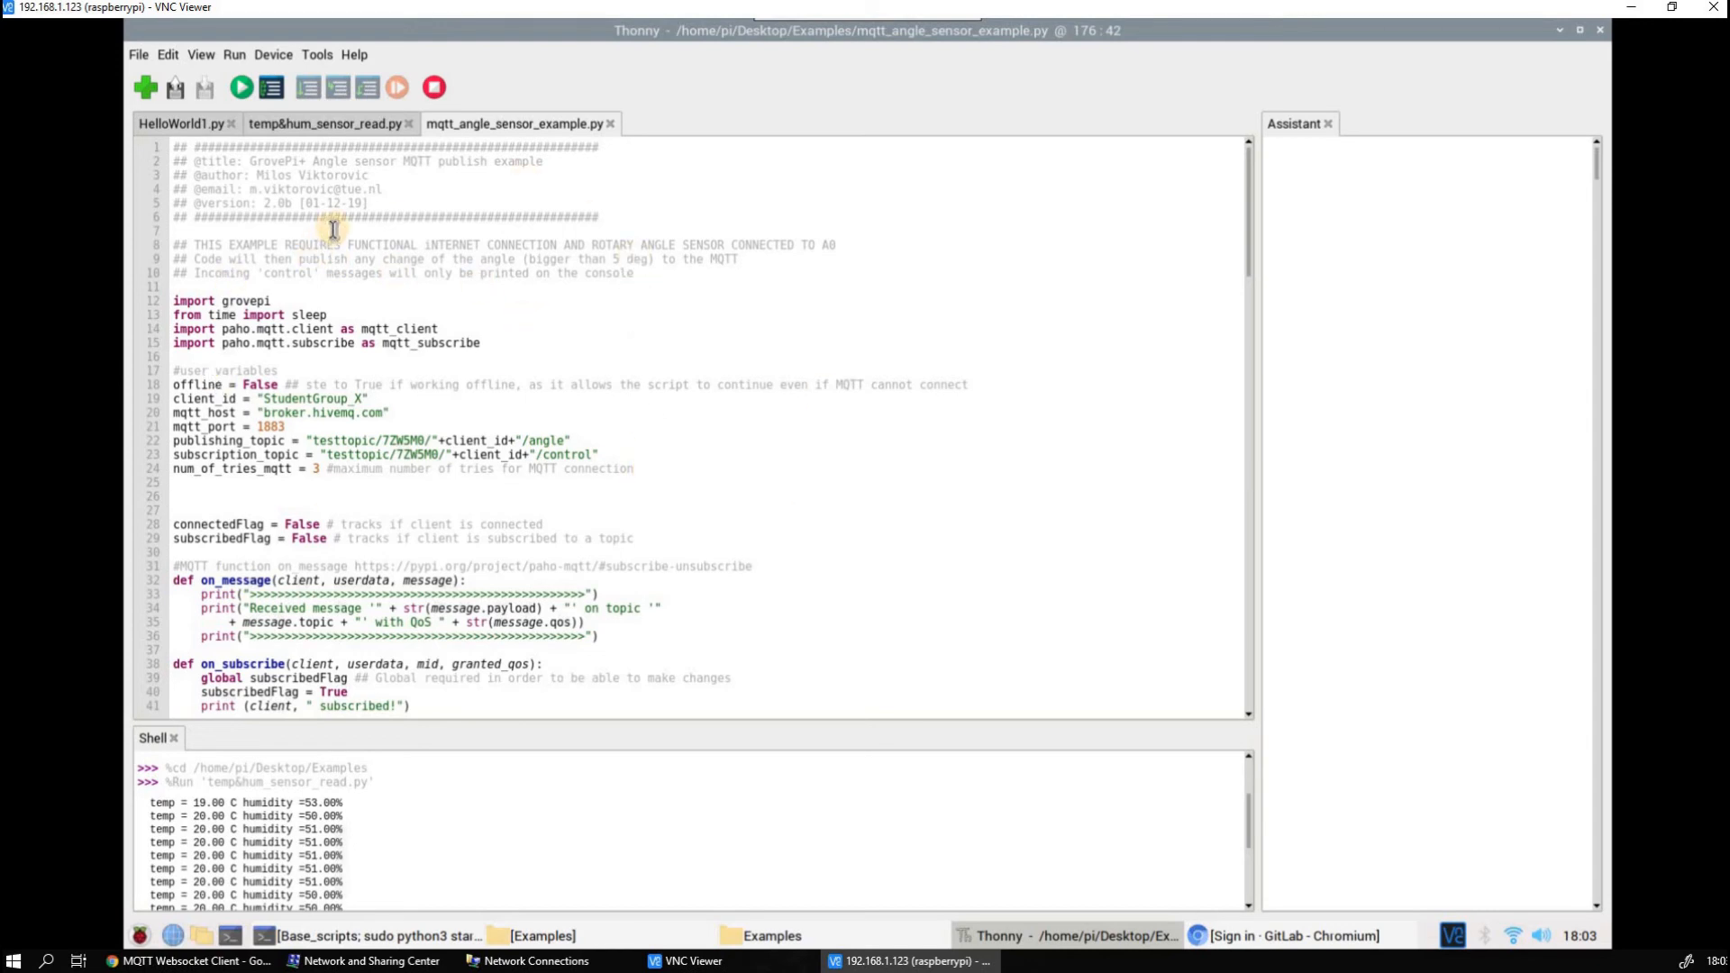
pyautogui.scroll(-2, 402, 220)
pyautogui.scroll(-4, 504, 360)
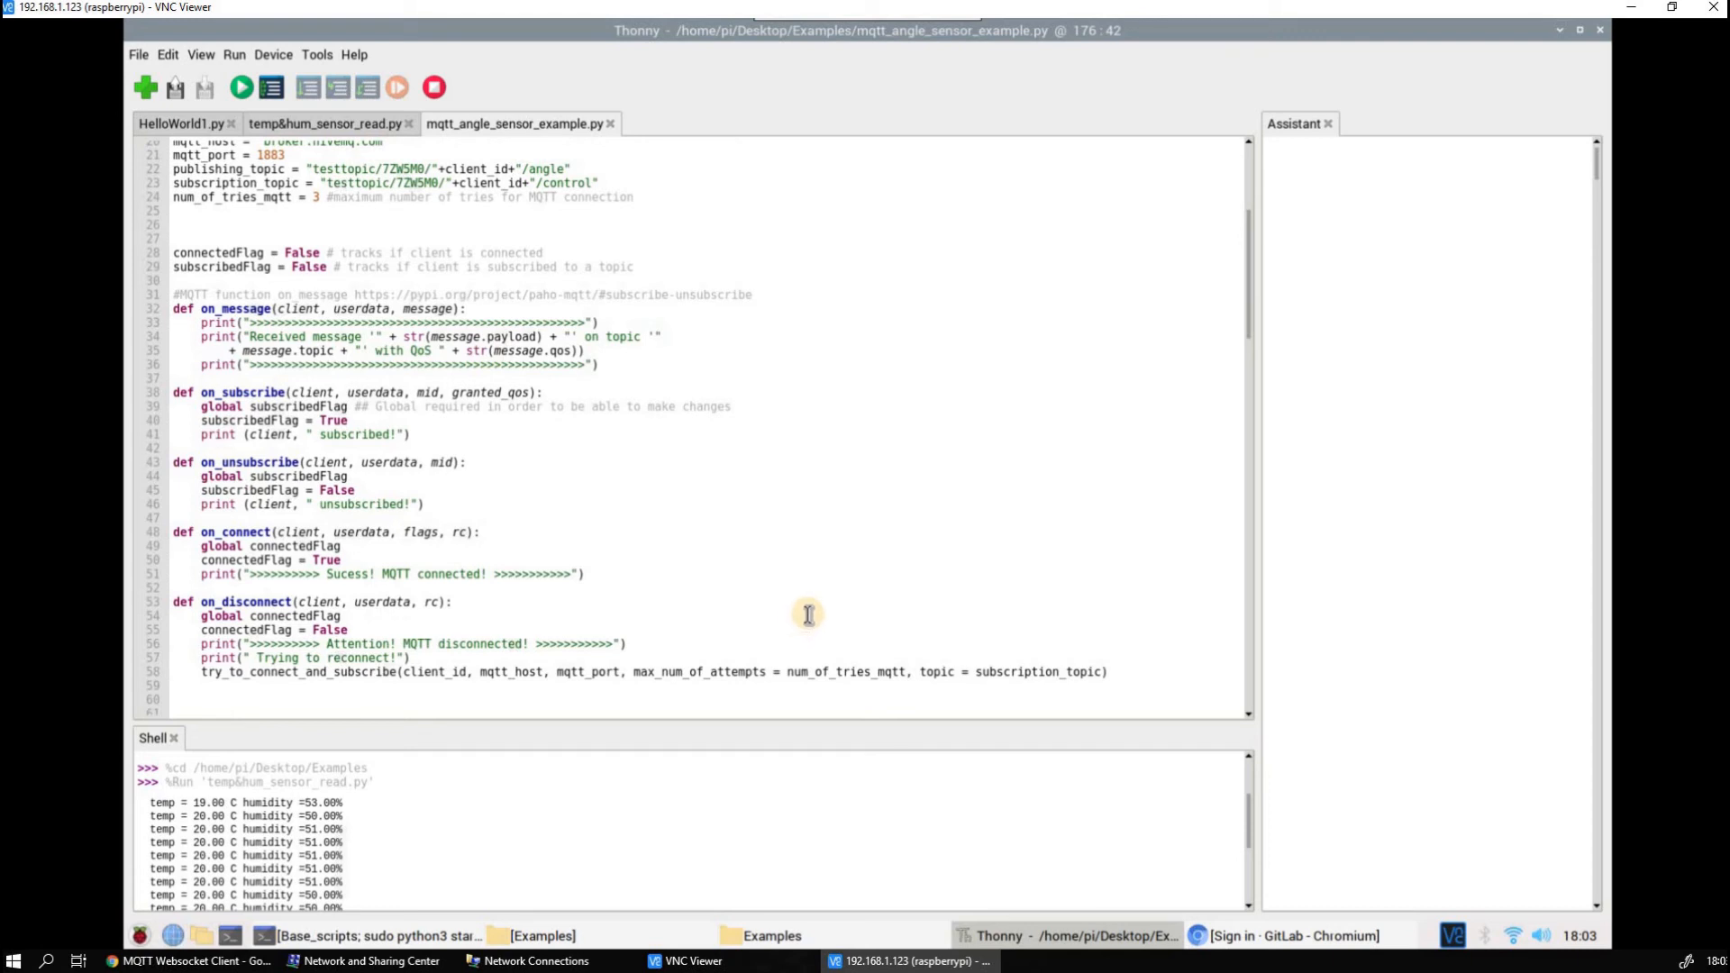
pyautogui.scroll(3, 547, 389)
pyautogui.scroll(-2, 540, 378)
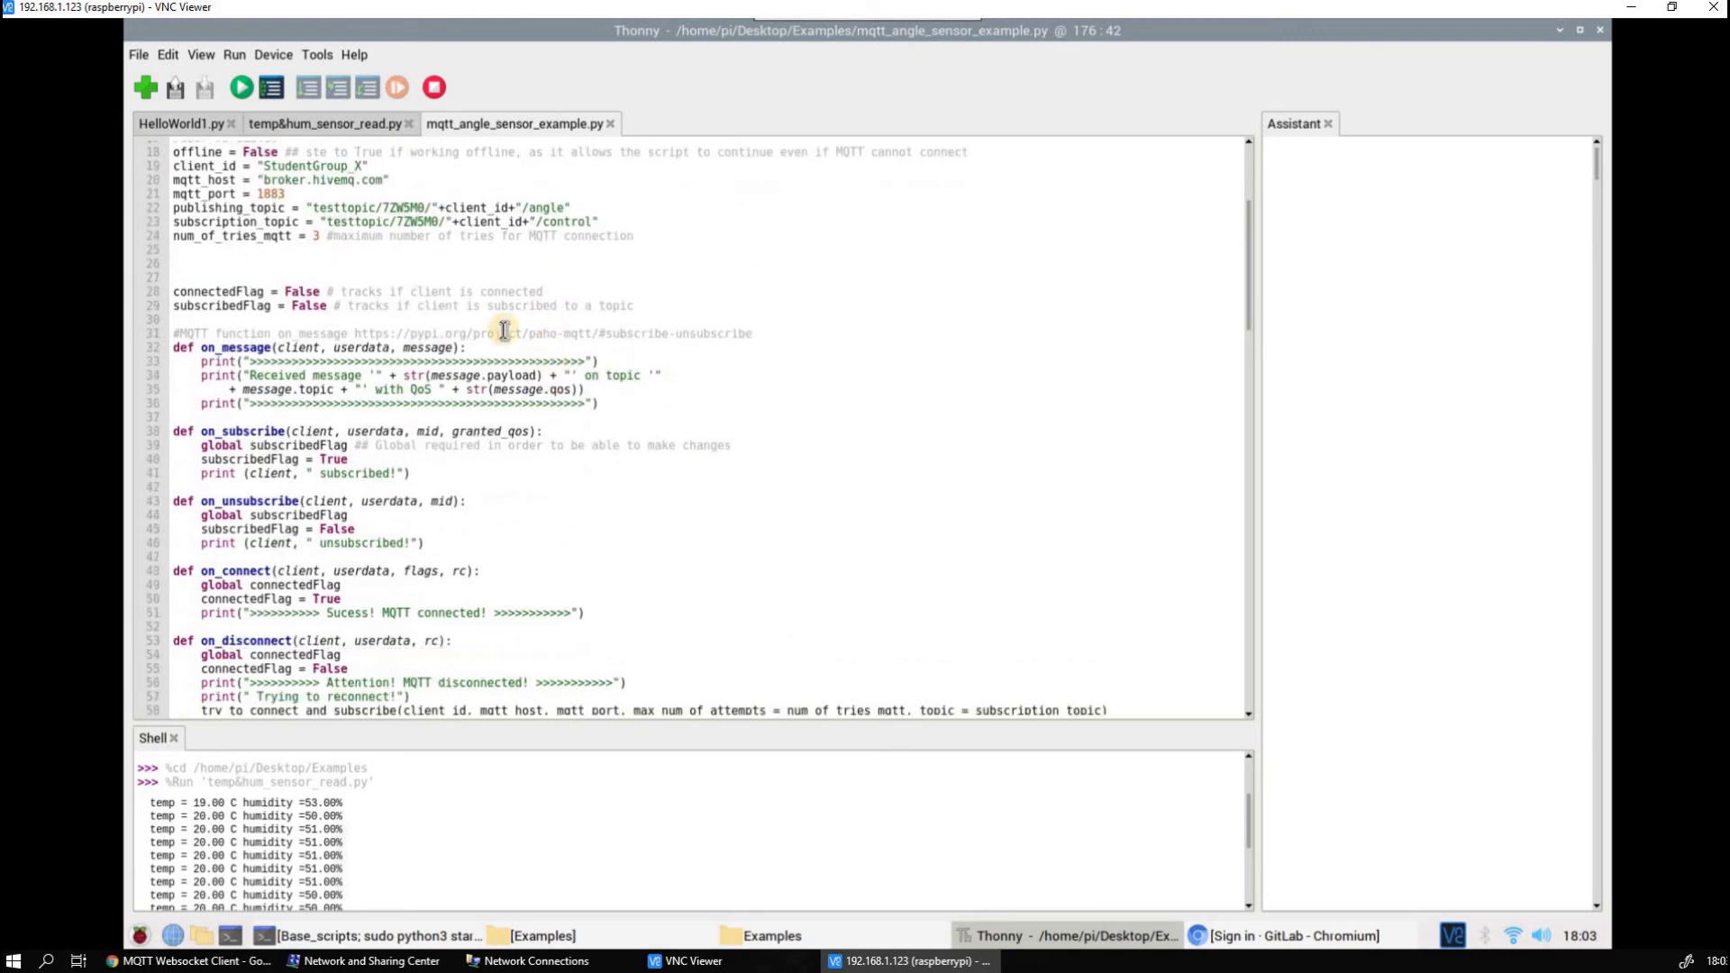
pyautogui.scroll(2, 411, 228)
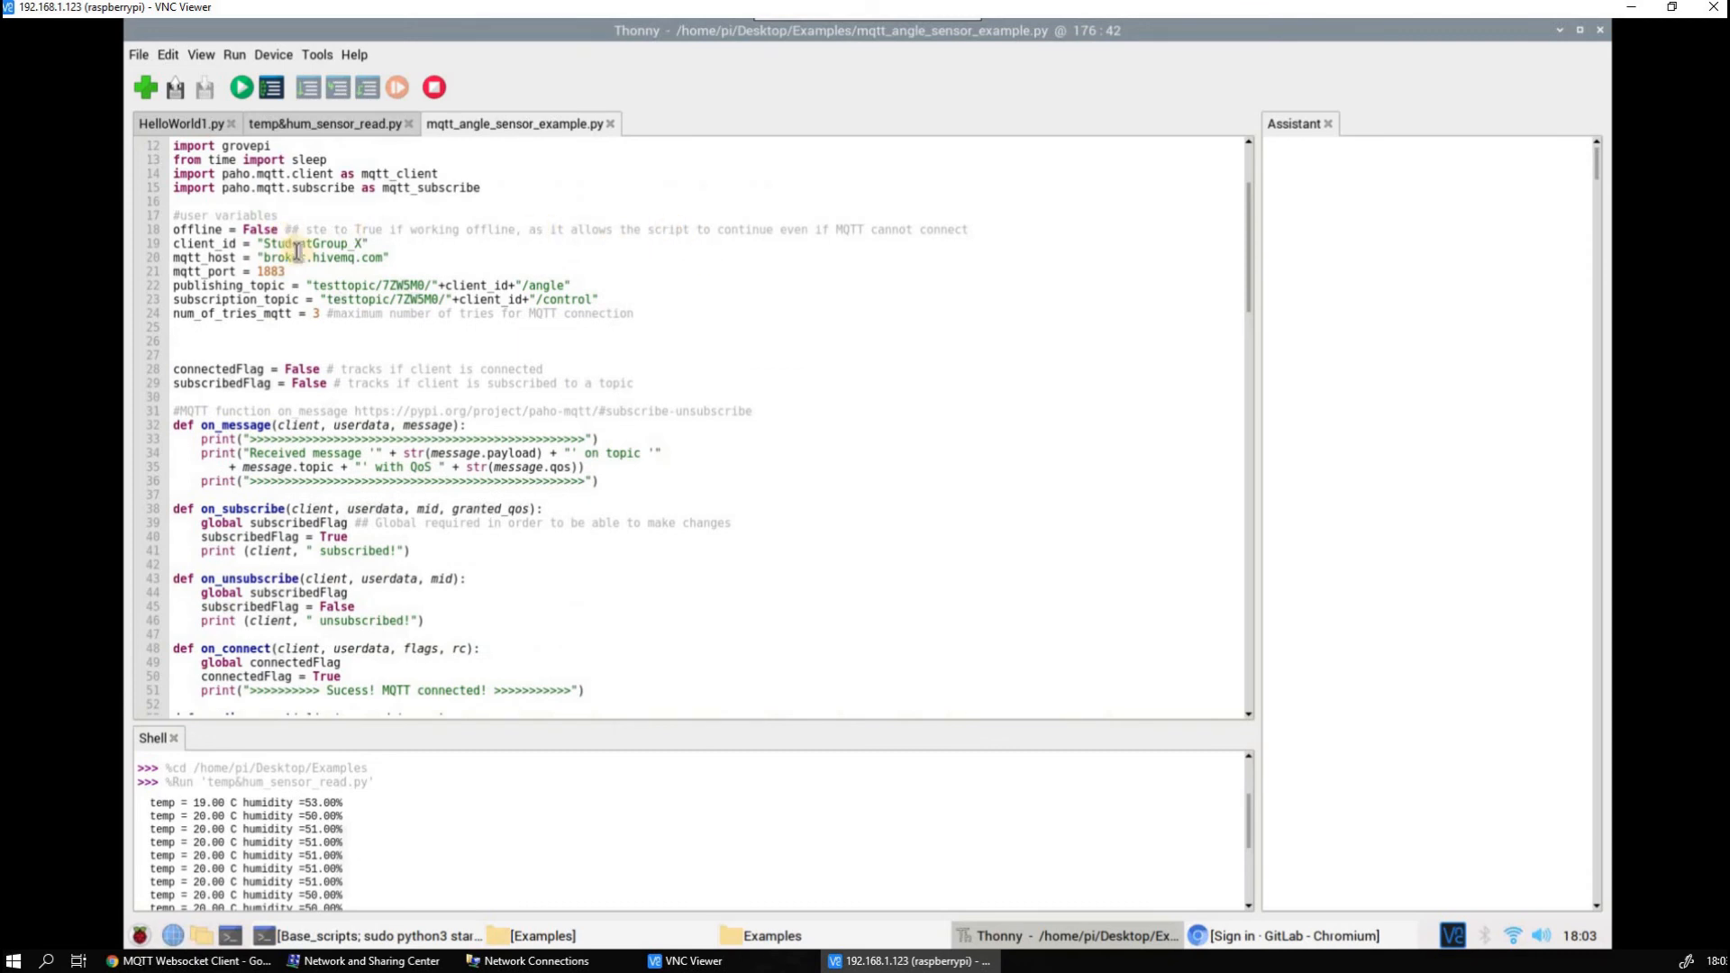
# Examine the script's MQTT host, port, publishing and subscription topics, and number of connection tries, followed by the callback functions
pyautogui.moveTo(272, 245); pyautogui.dragTo(361, 256)
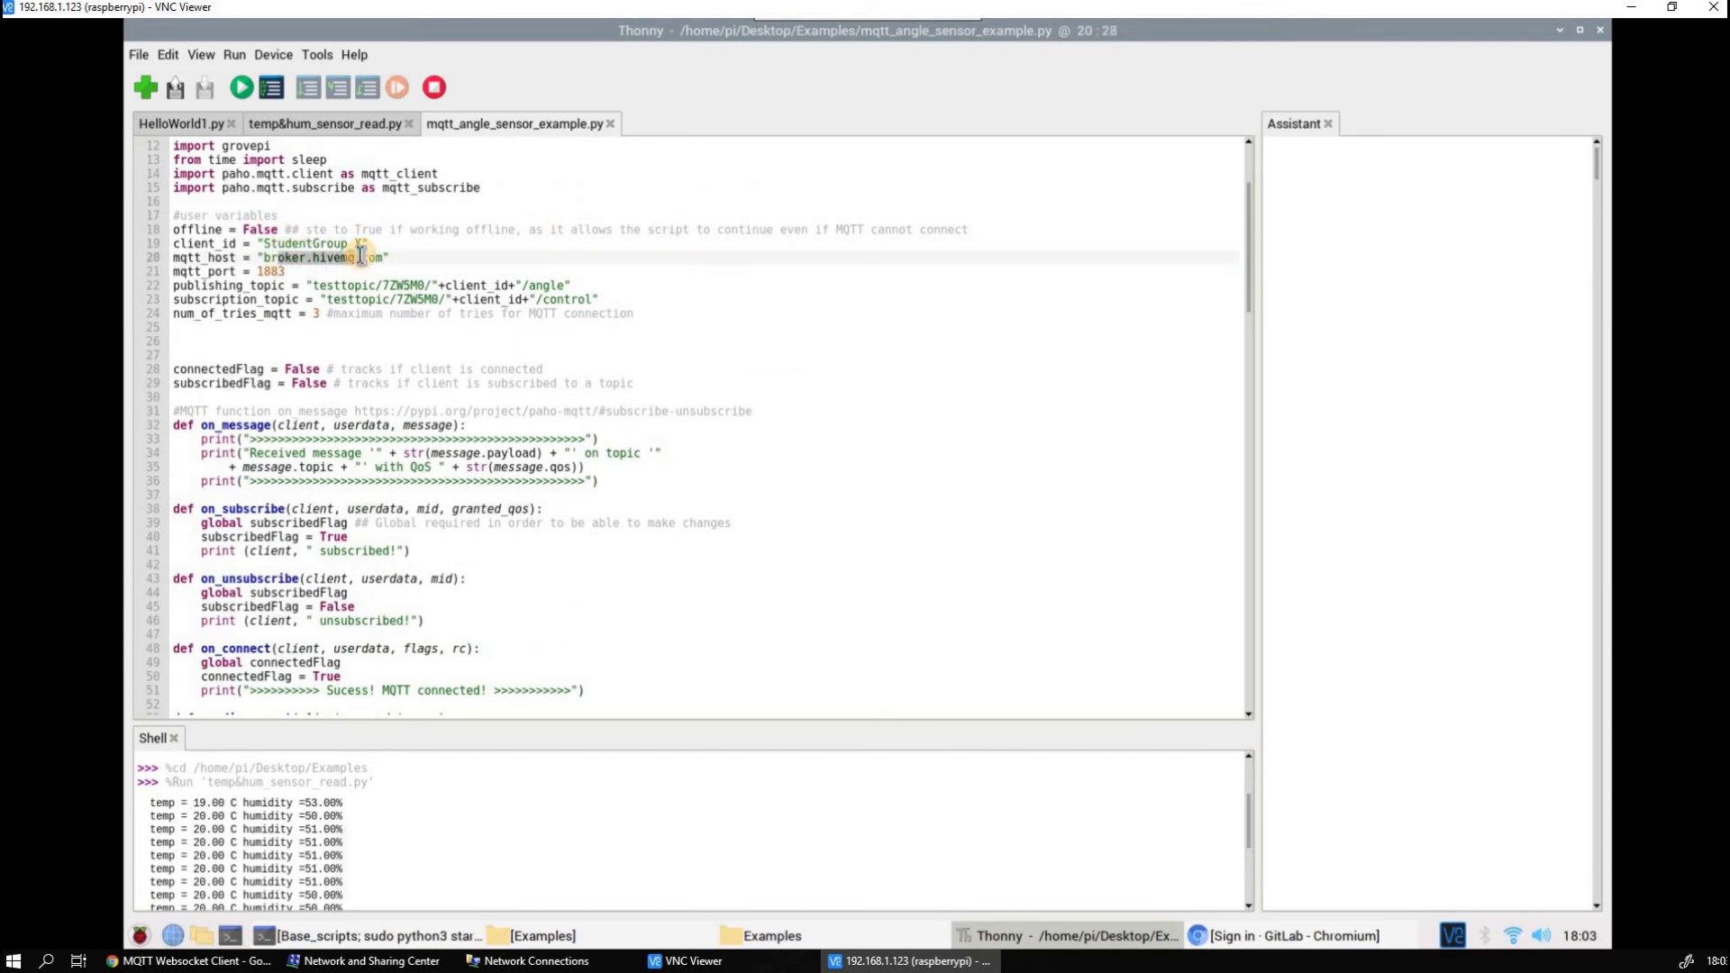
pyautogui.click(276, 271)
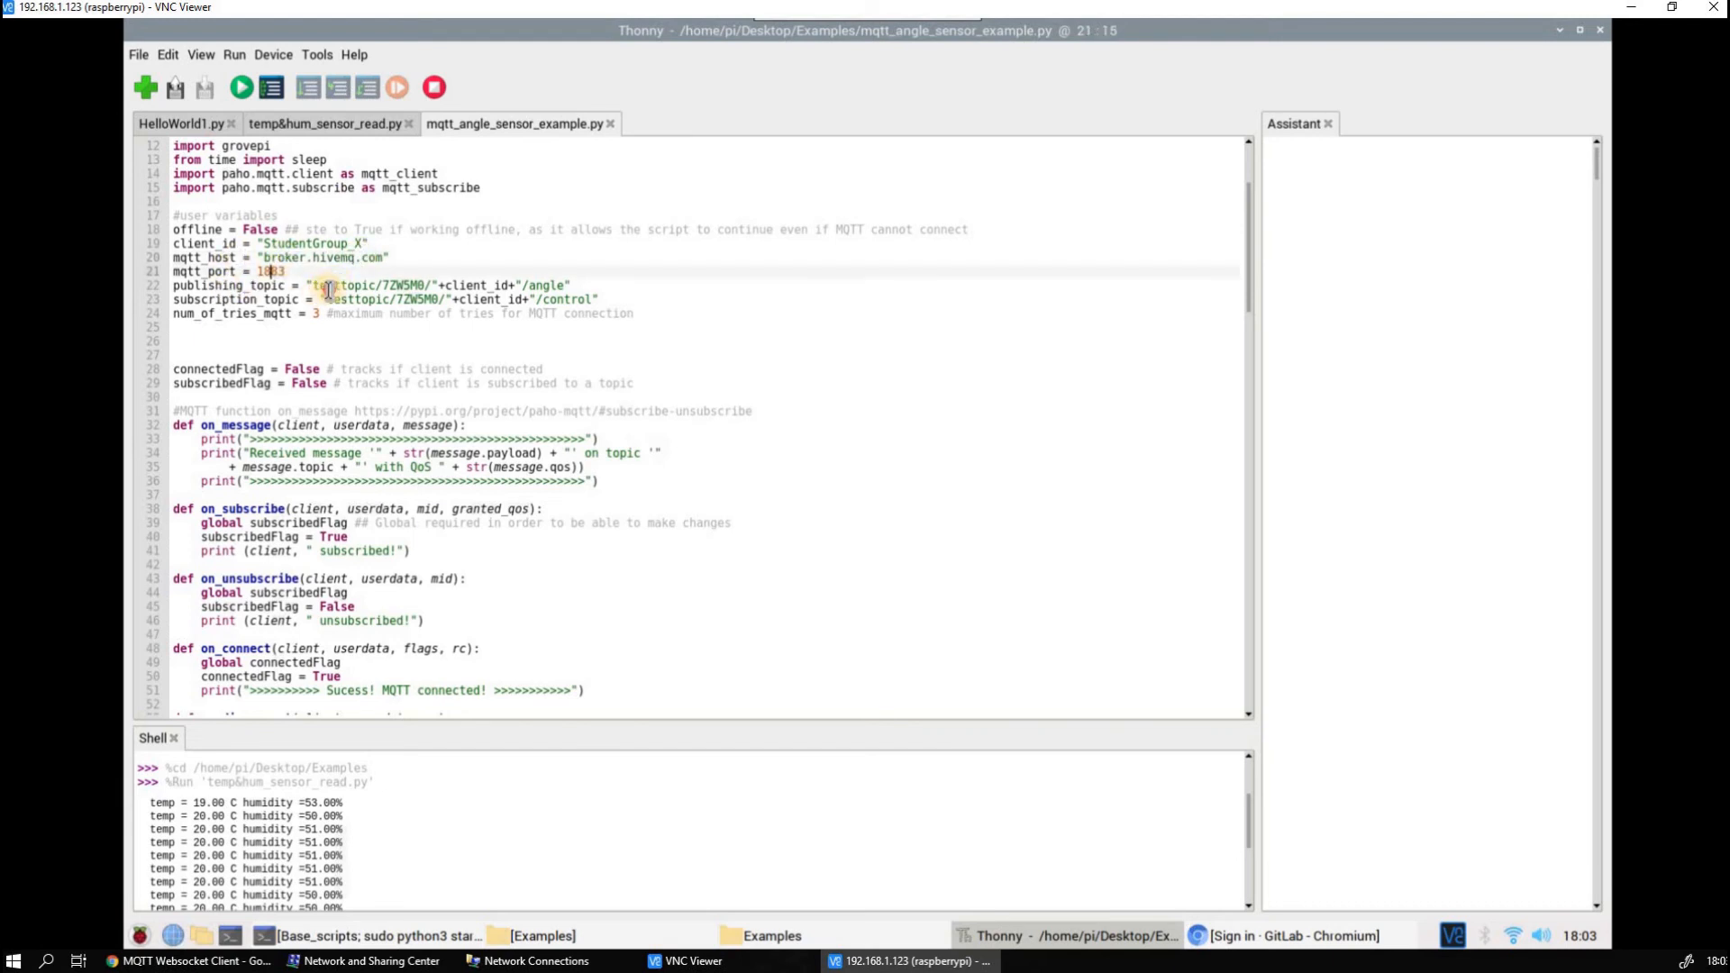
pyautogui.click(332, 287)
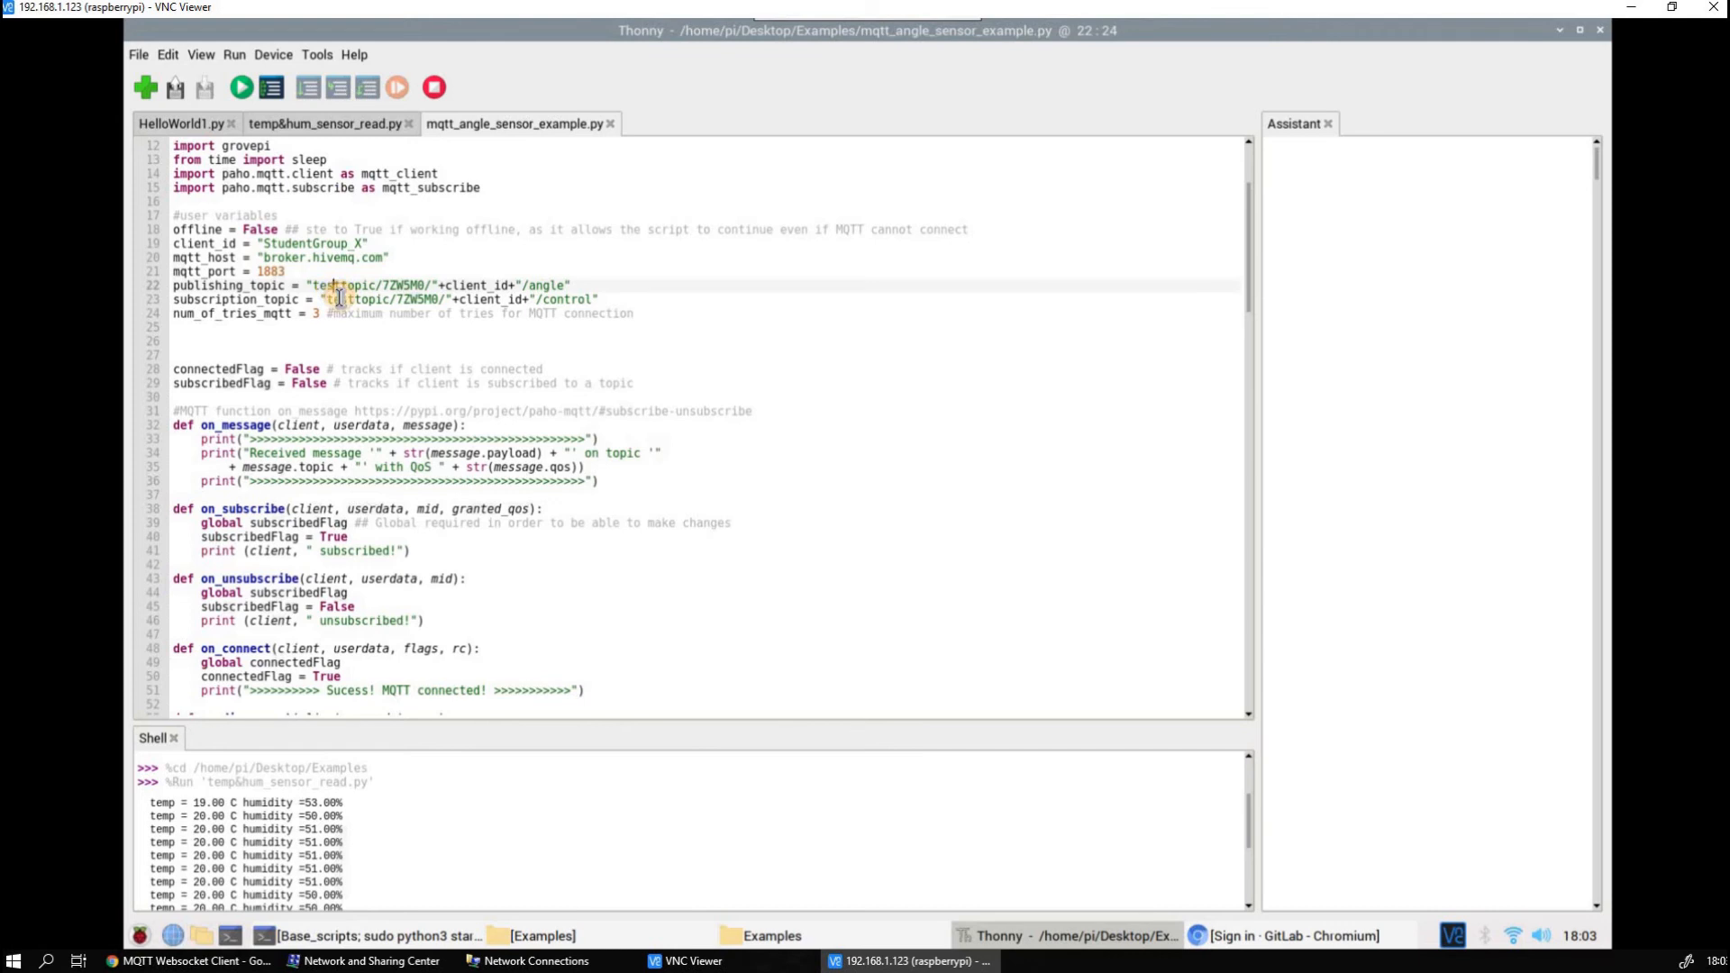
pyautogui.doubleClick(339, 300)
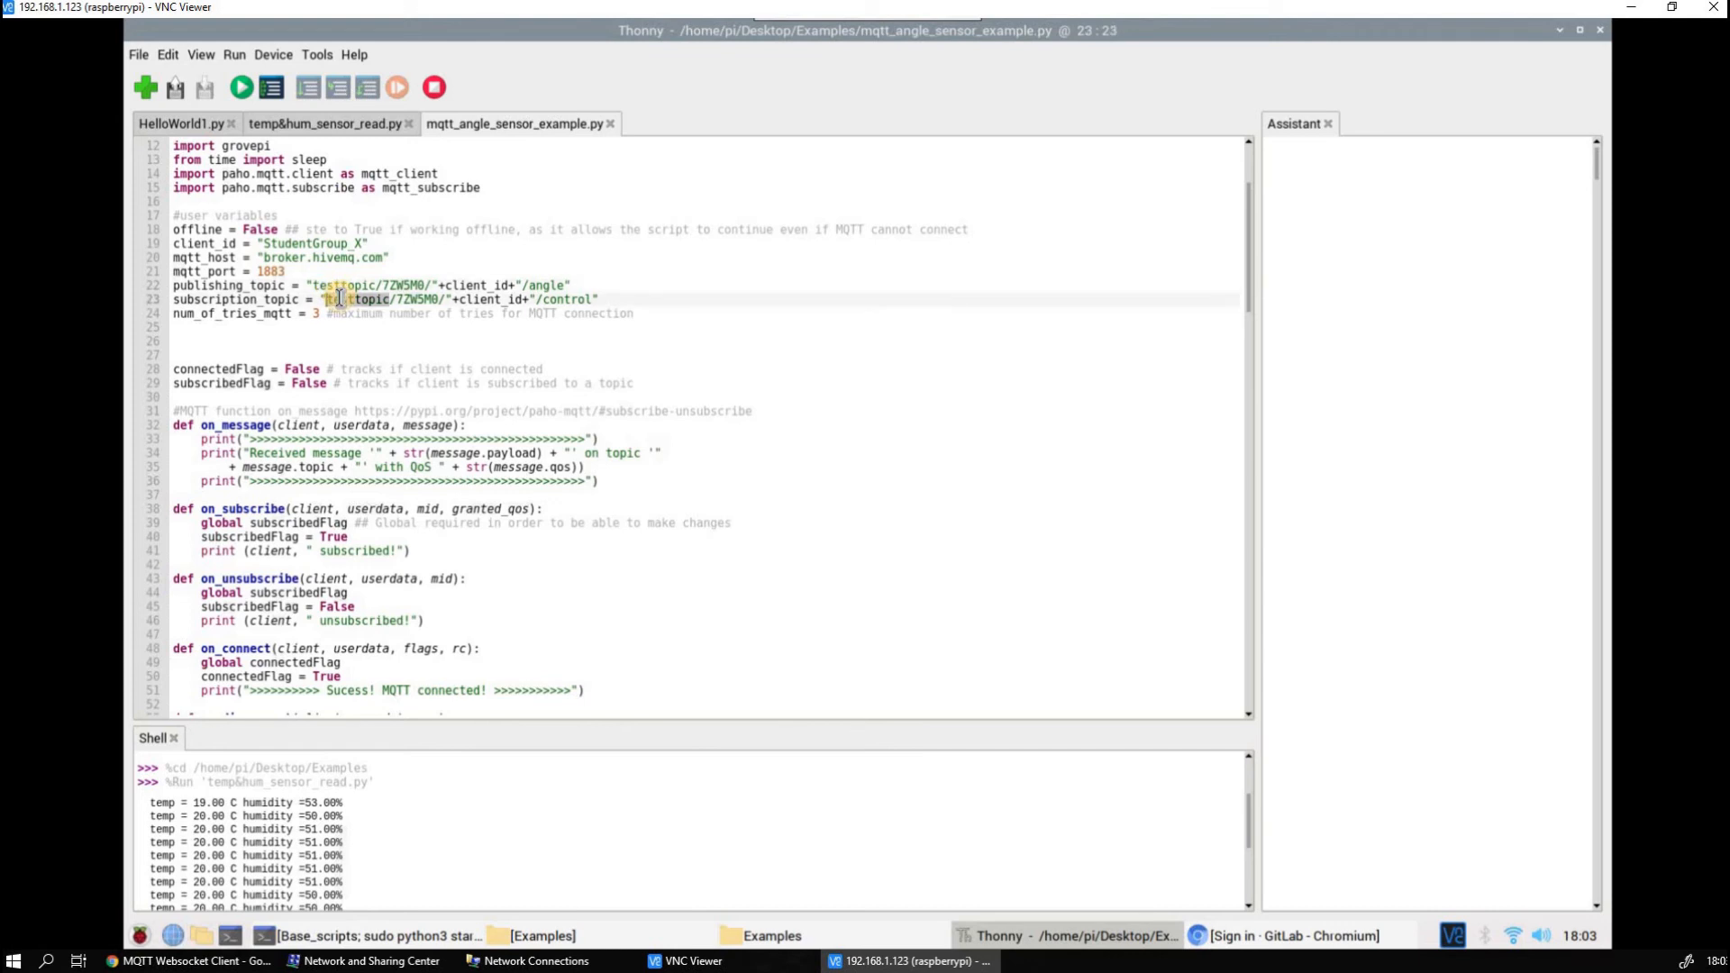
pyautogui.click(367, 314)
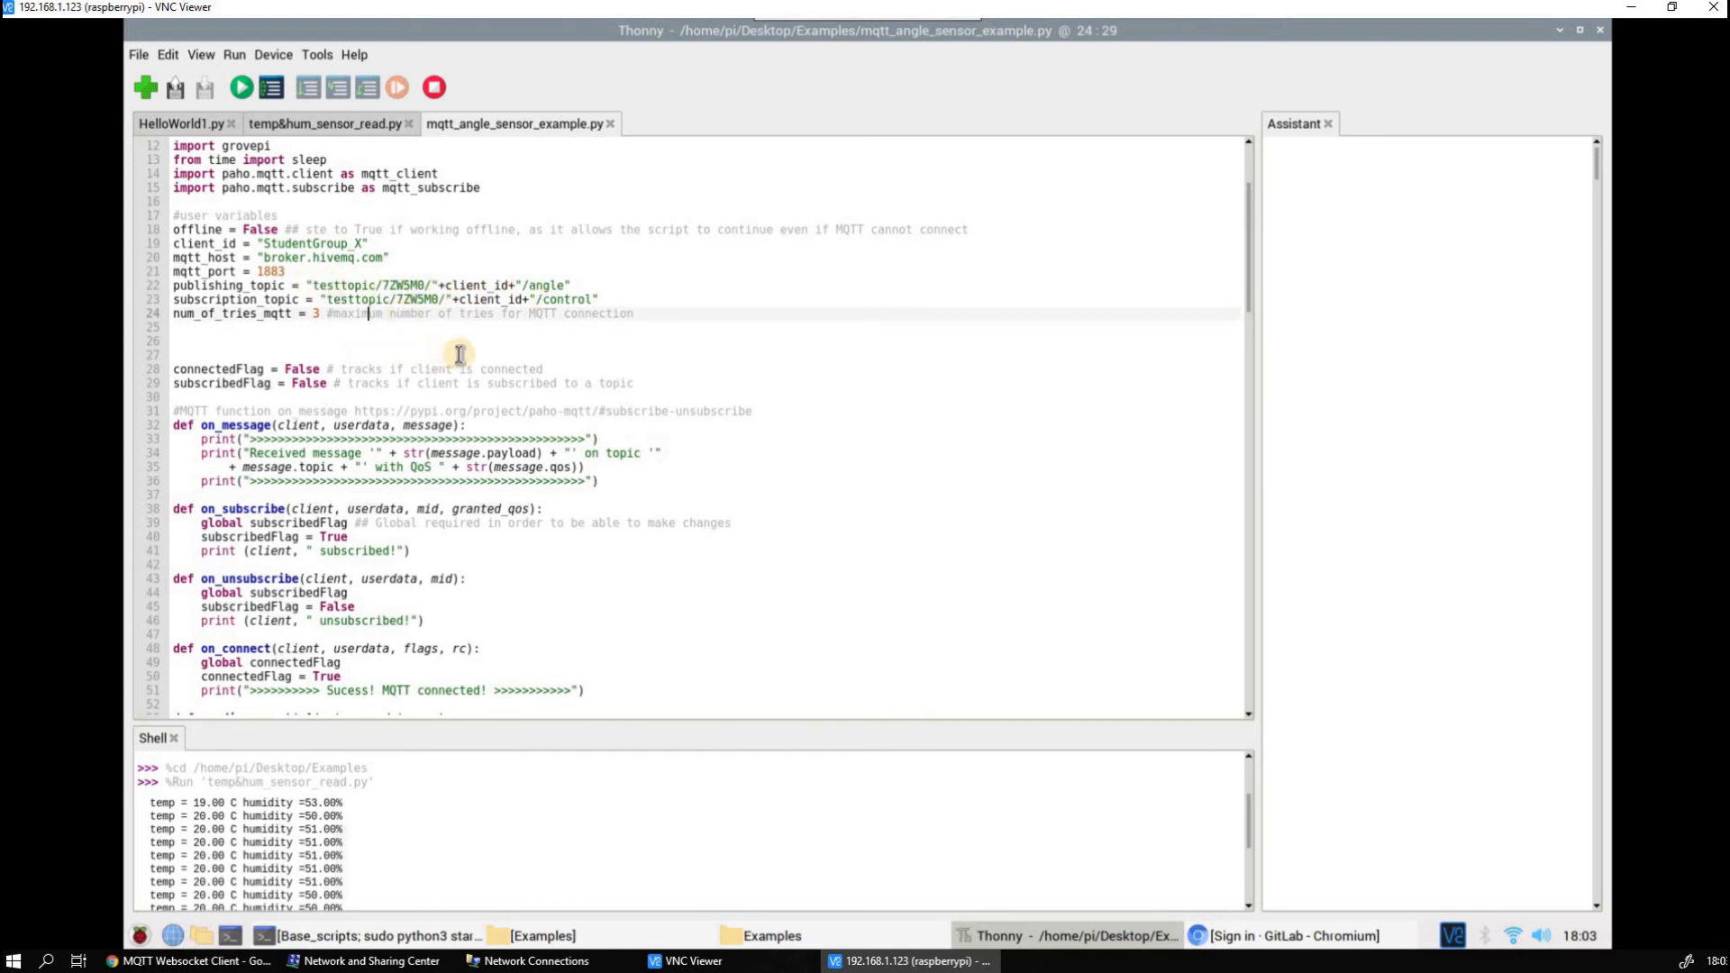
pyautogui.scroll(-3, 462, 353)
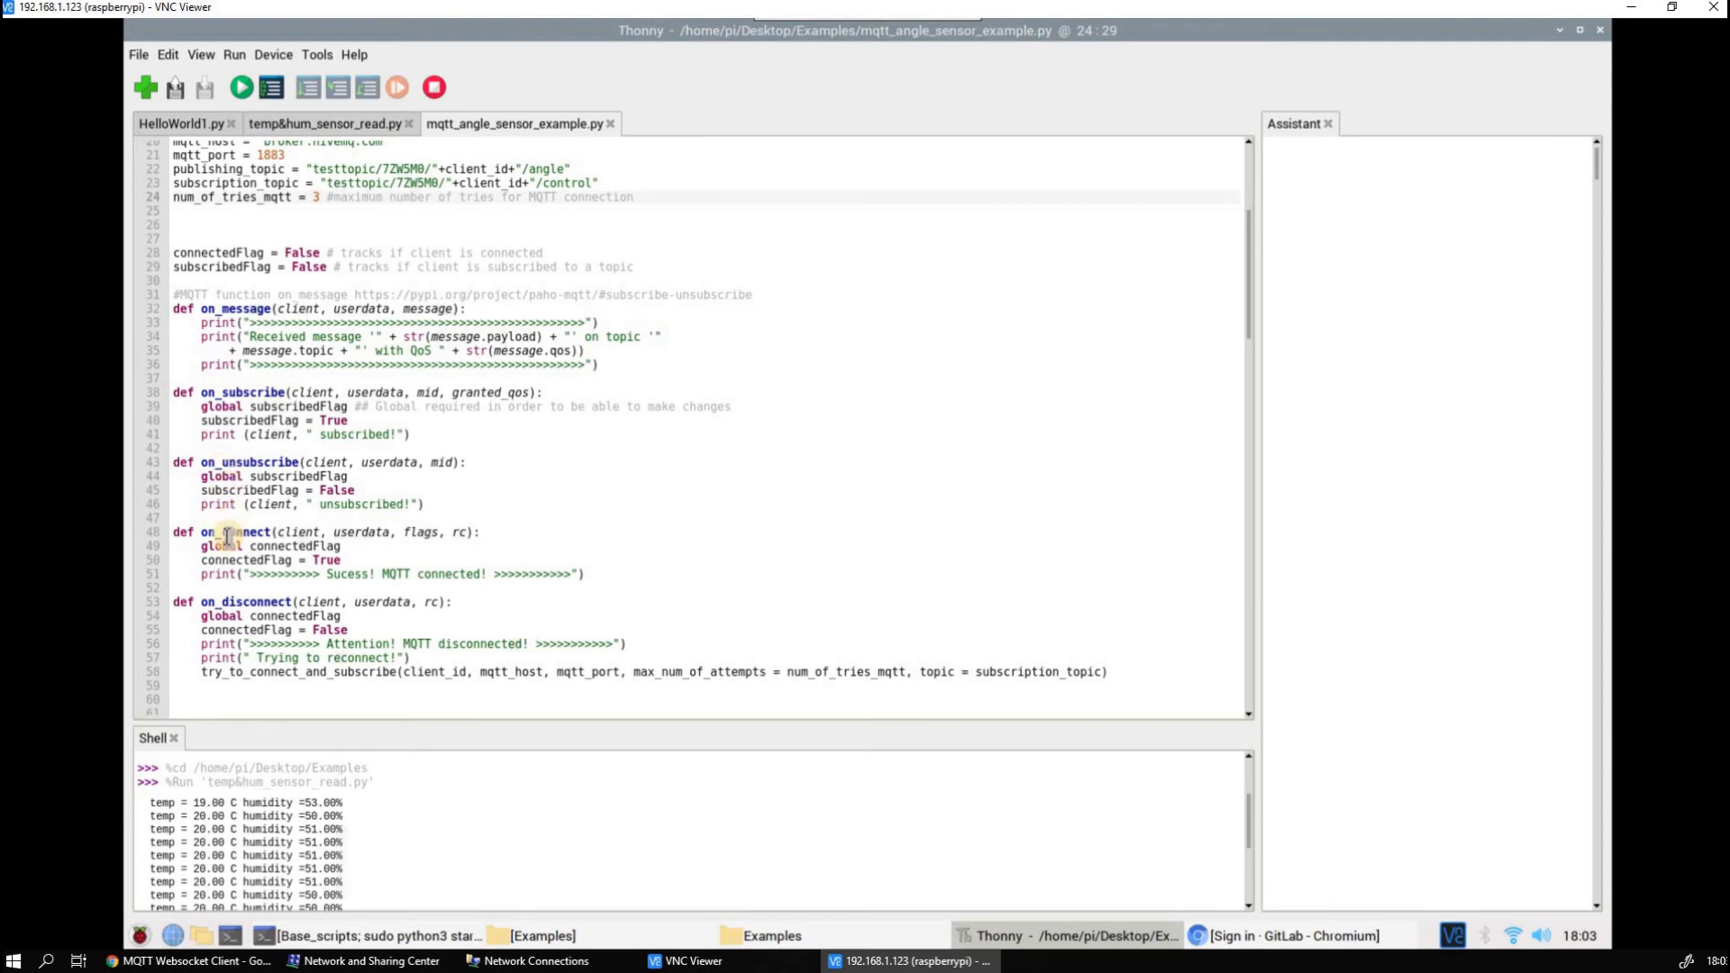
# Read through the script's MQTT callback functions, the try_to_connect_and_subscribe function, and the main loop that publishes the angle
pyautogui.scroll(-1, 382, 458)
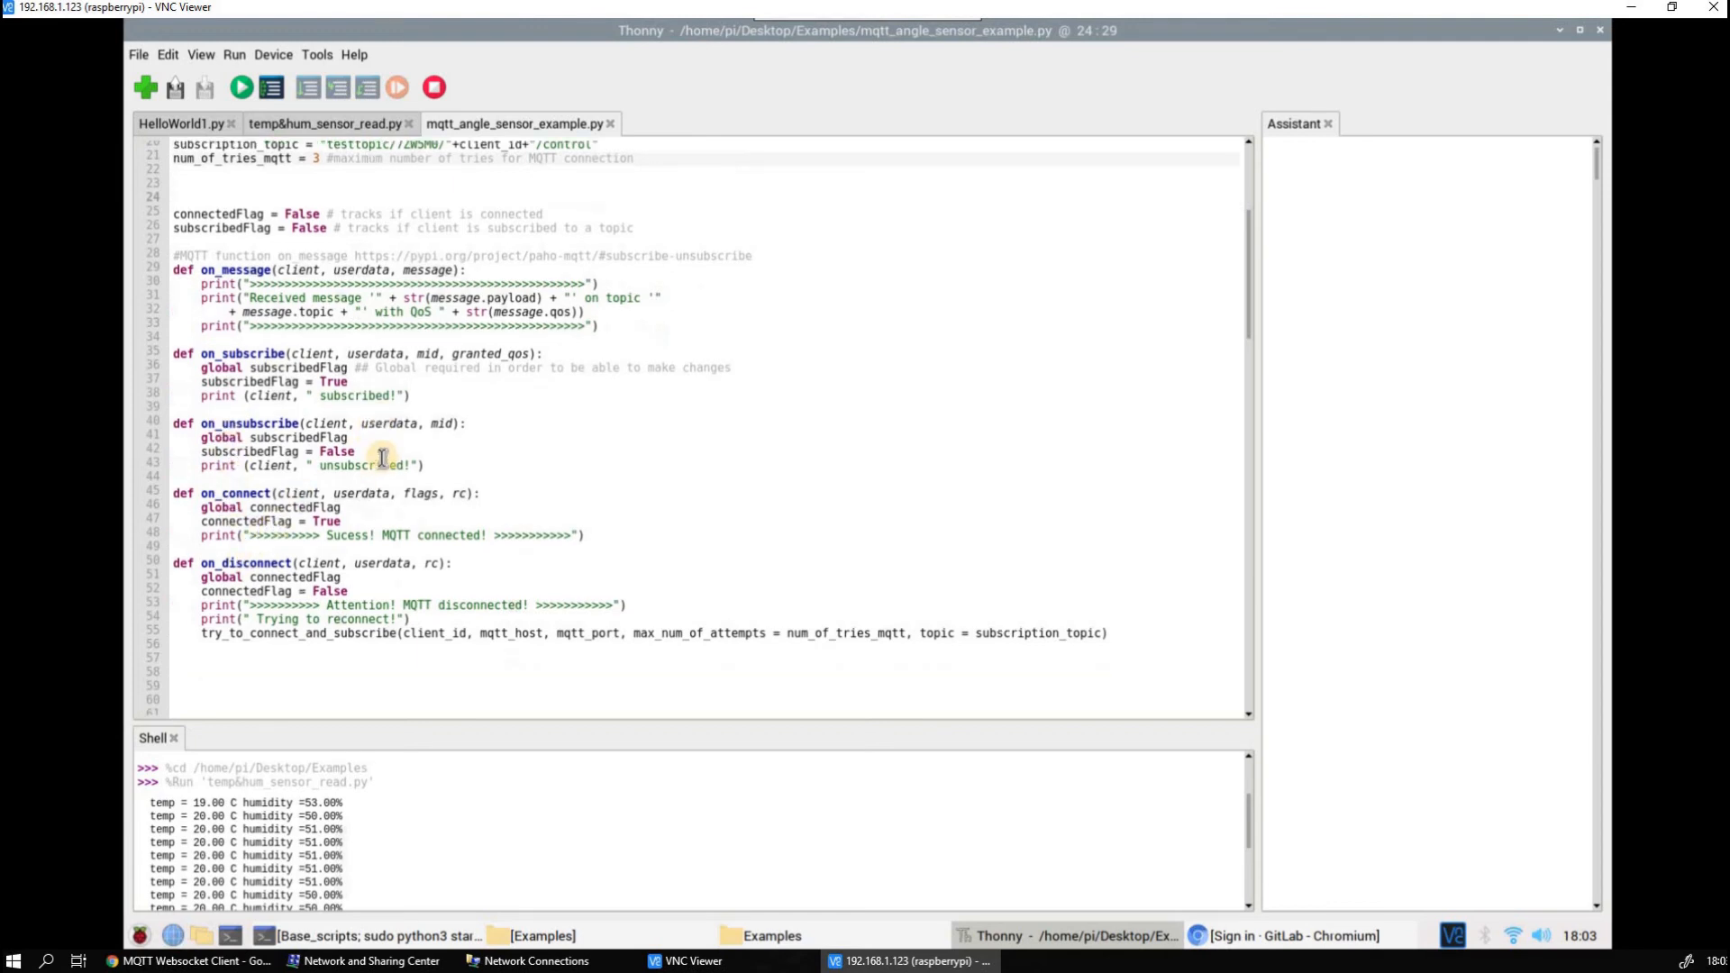
pyautogui.scroll(-4, 382, 458)
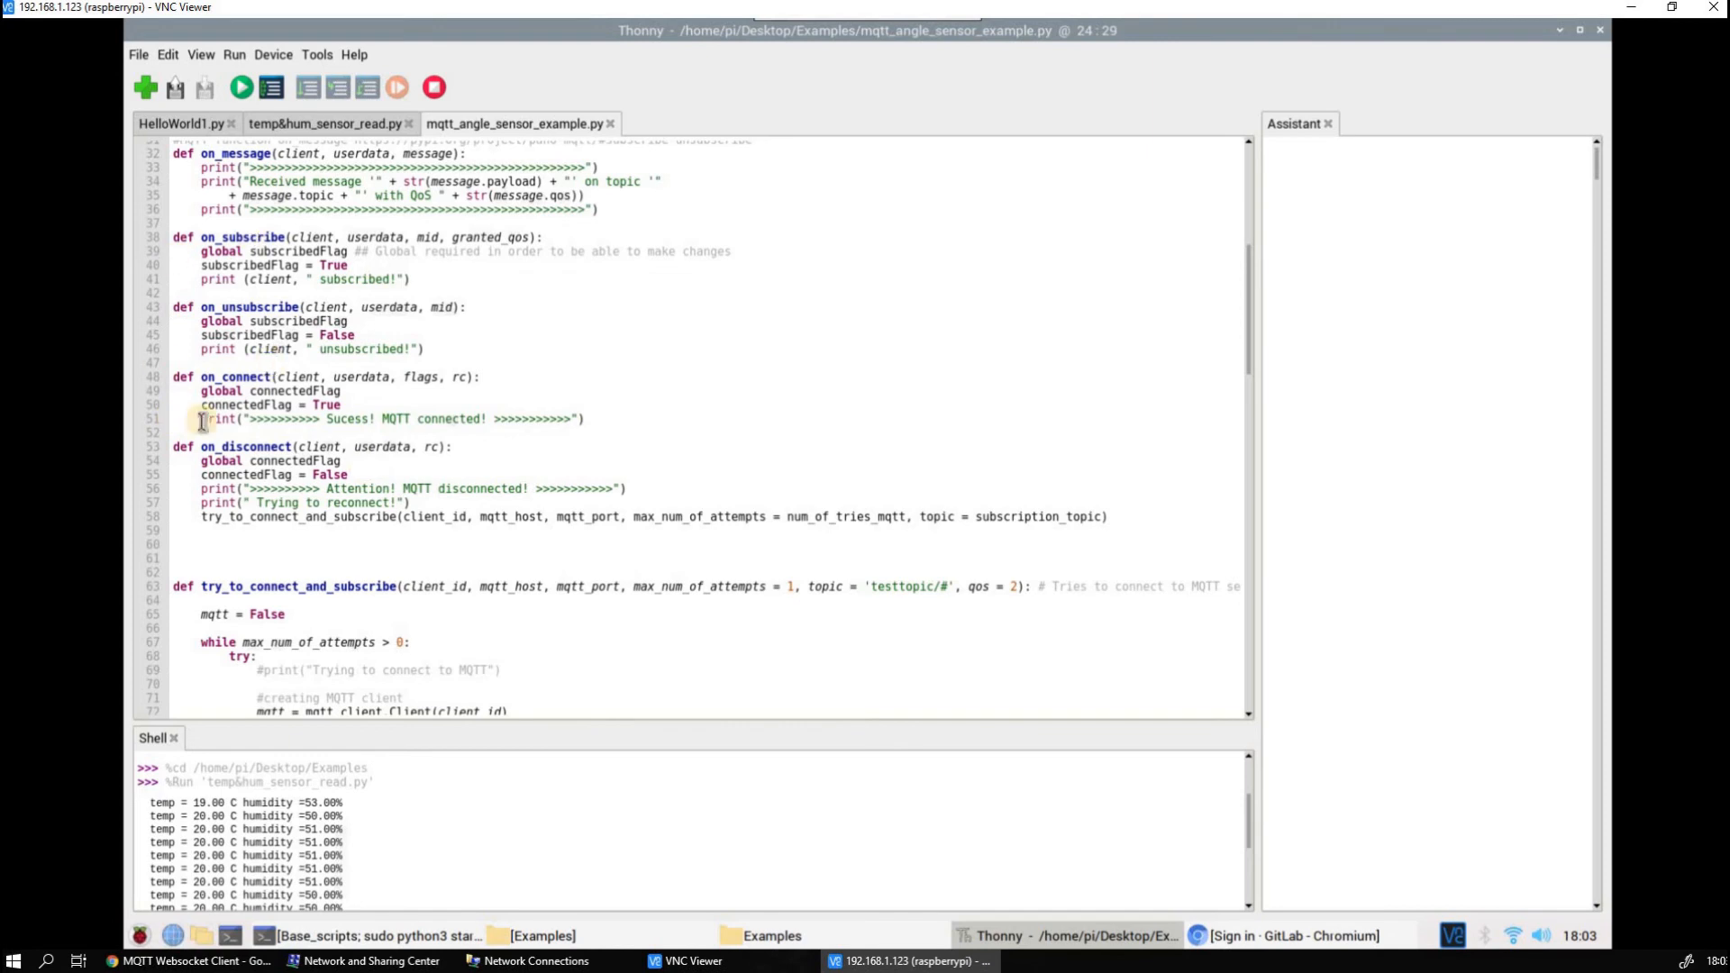
pyautogui.scroll(-3, 385, 511)
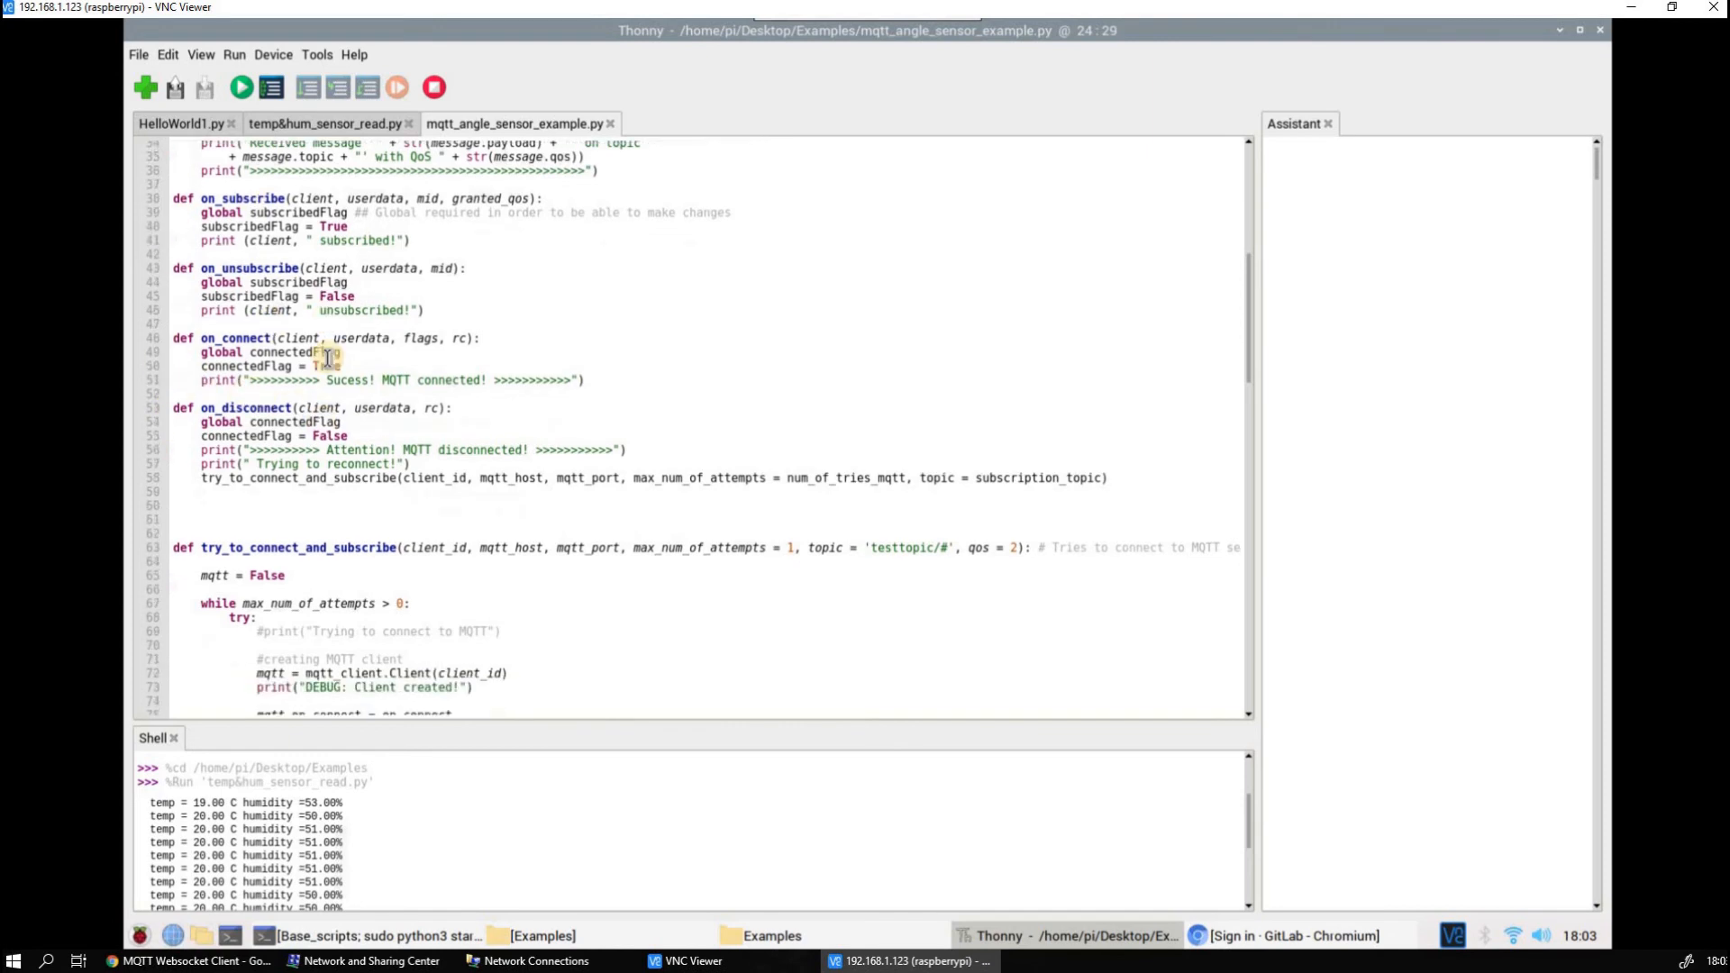
pyautogui.scroll(-3, 386, 510)
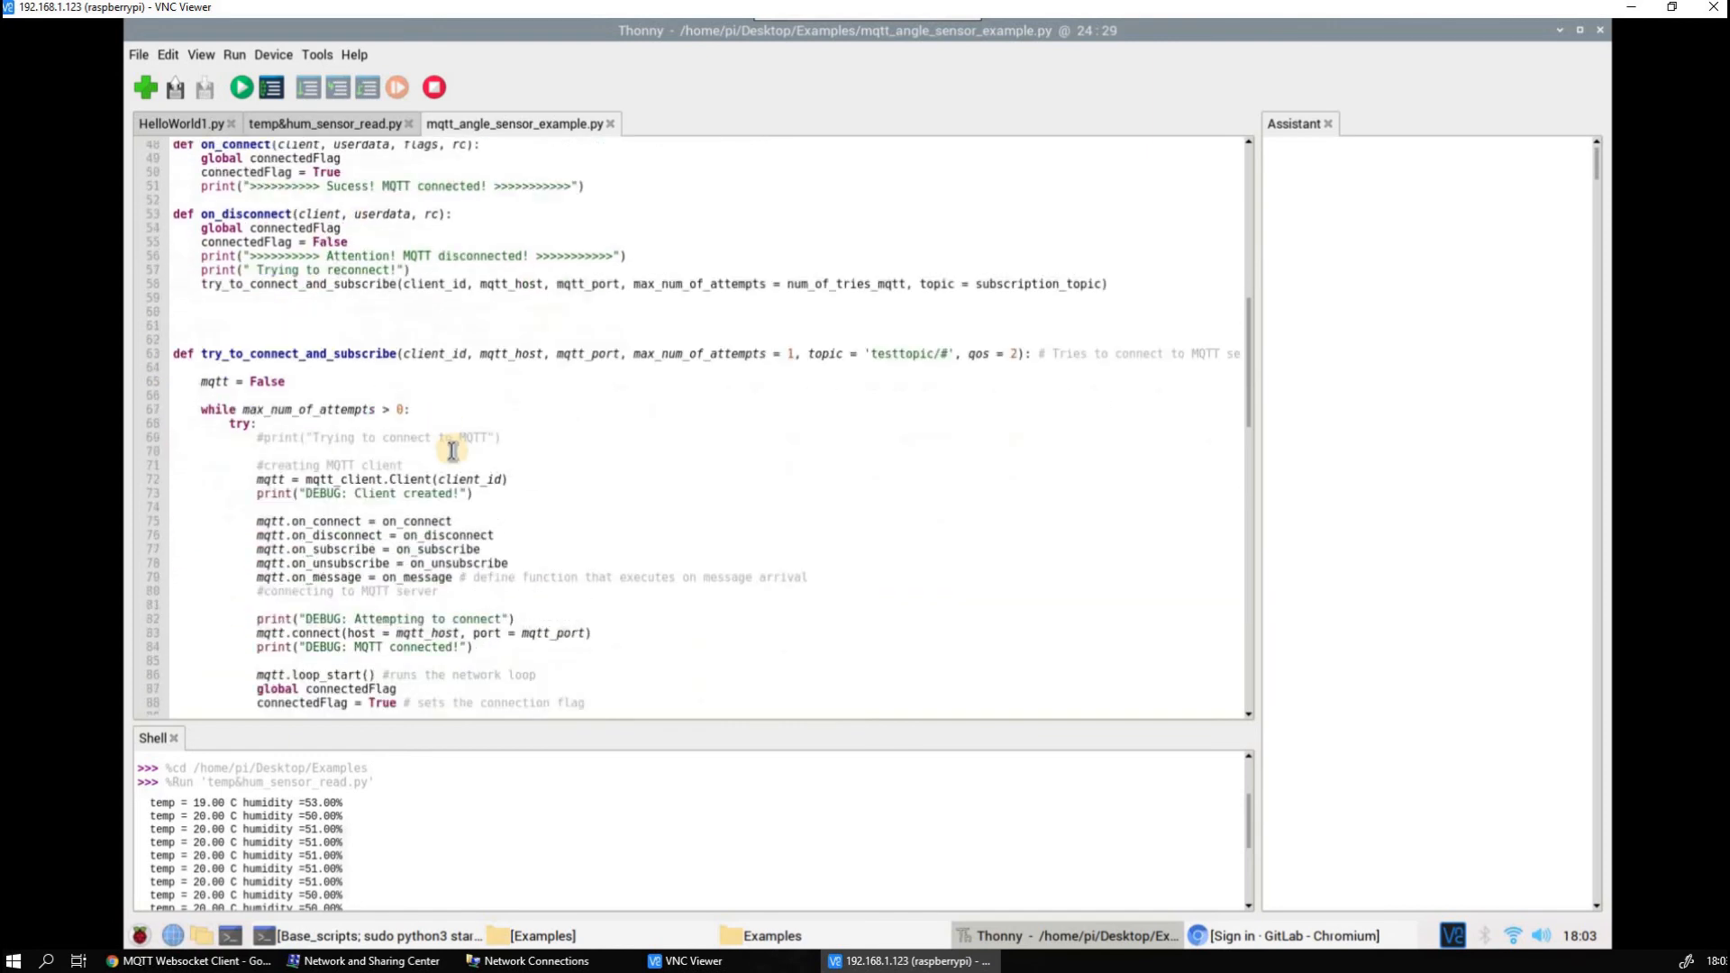
pyautogui.scroll(-10, 452, 450)
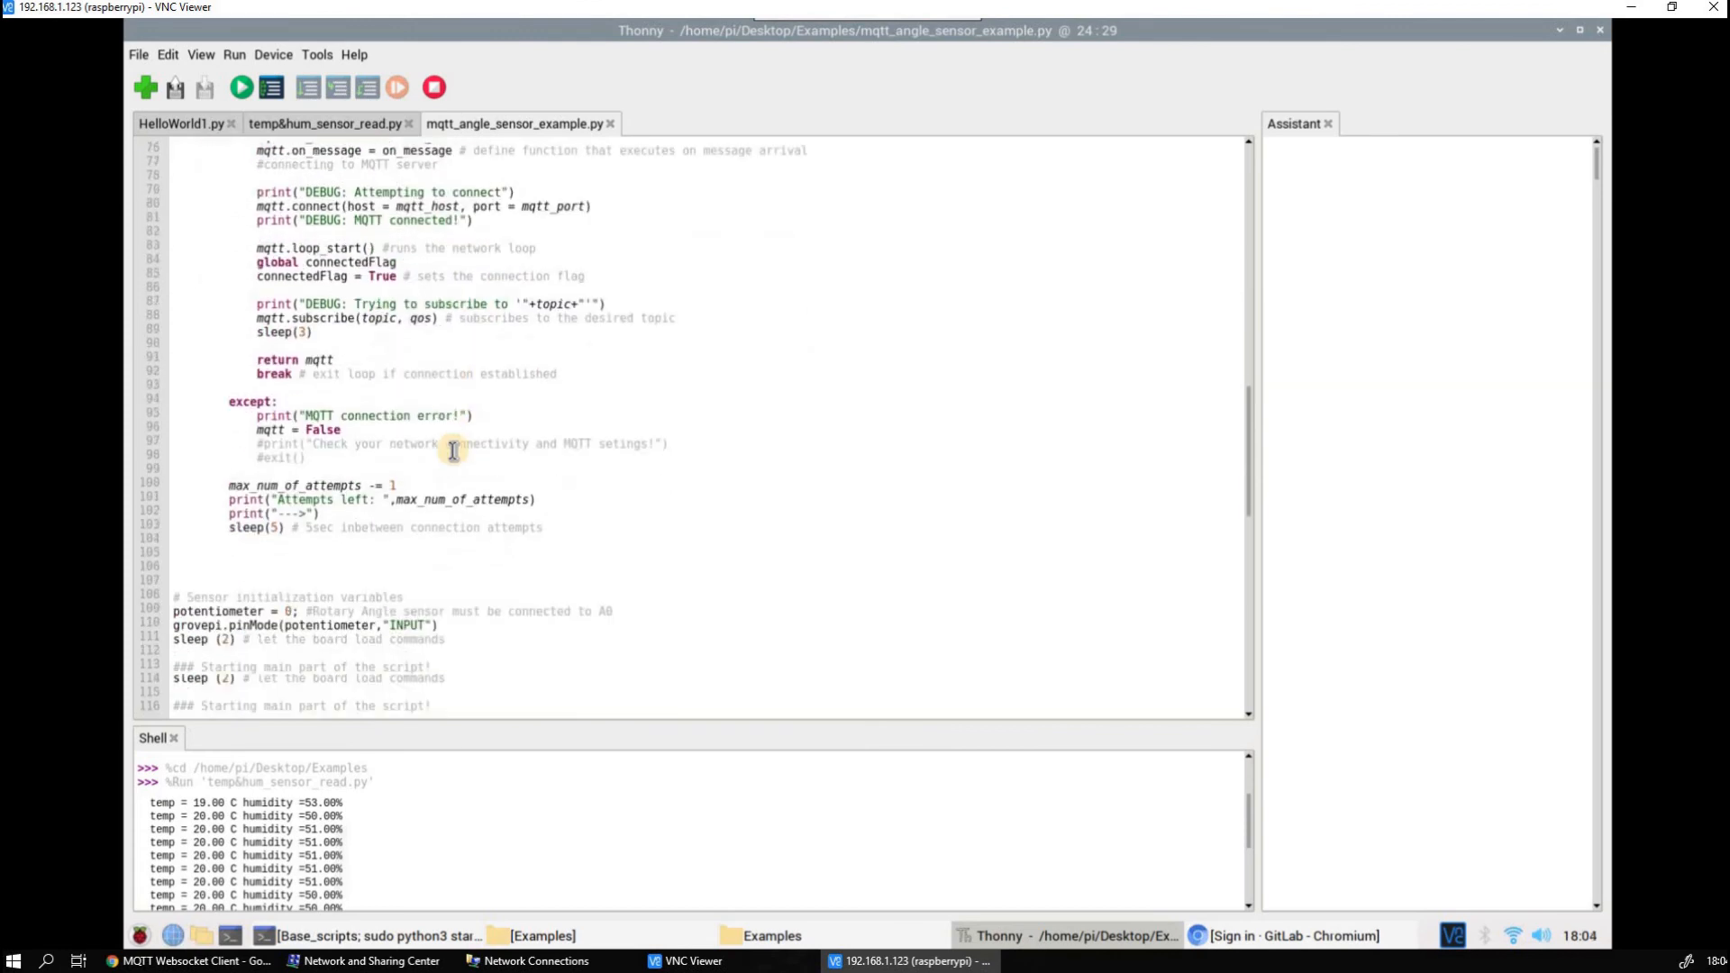
pyautogui.scroll(-5, 452, 450)
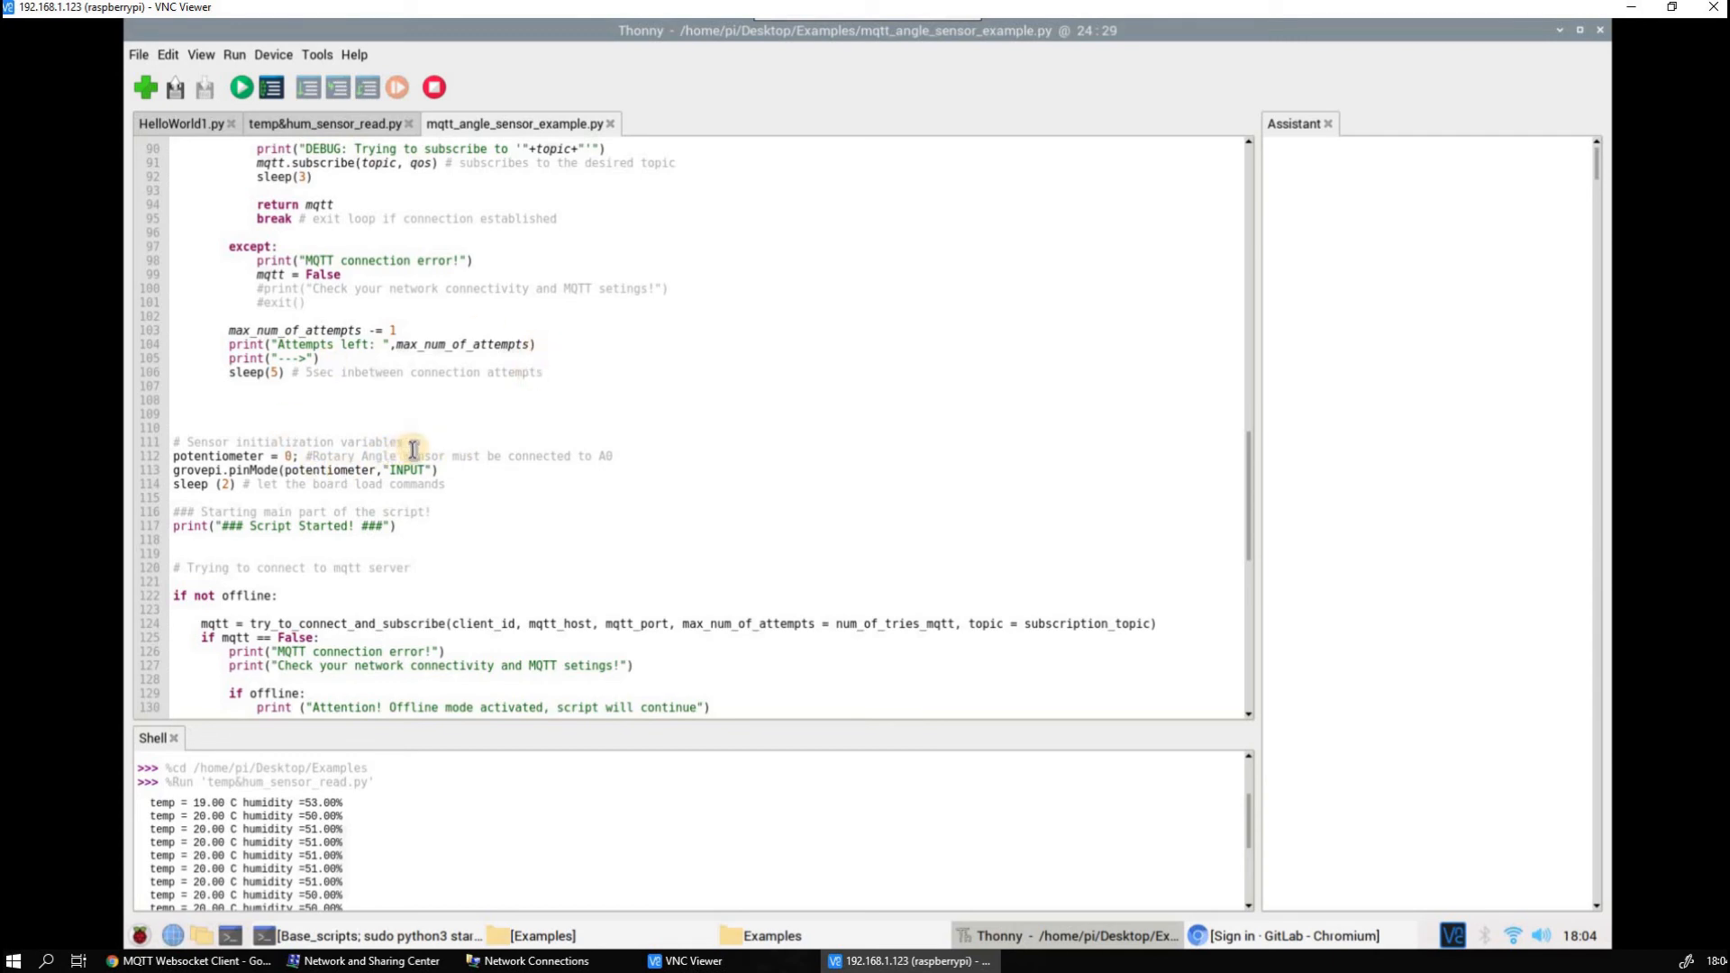
pyautogui.scroll(-13, 413, 448)
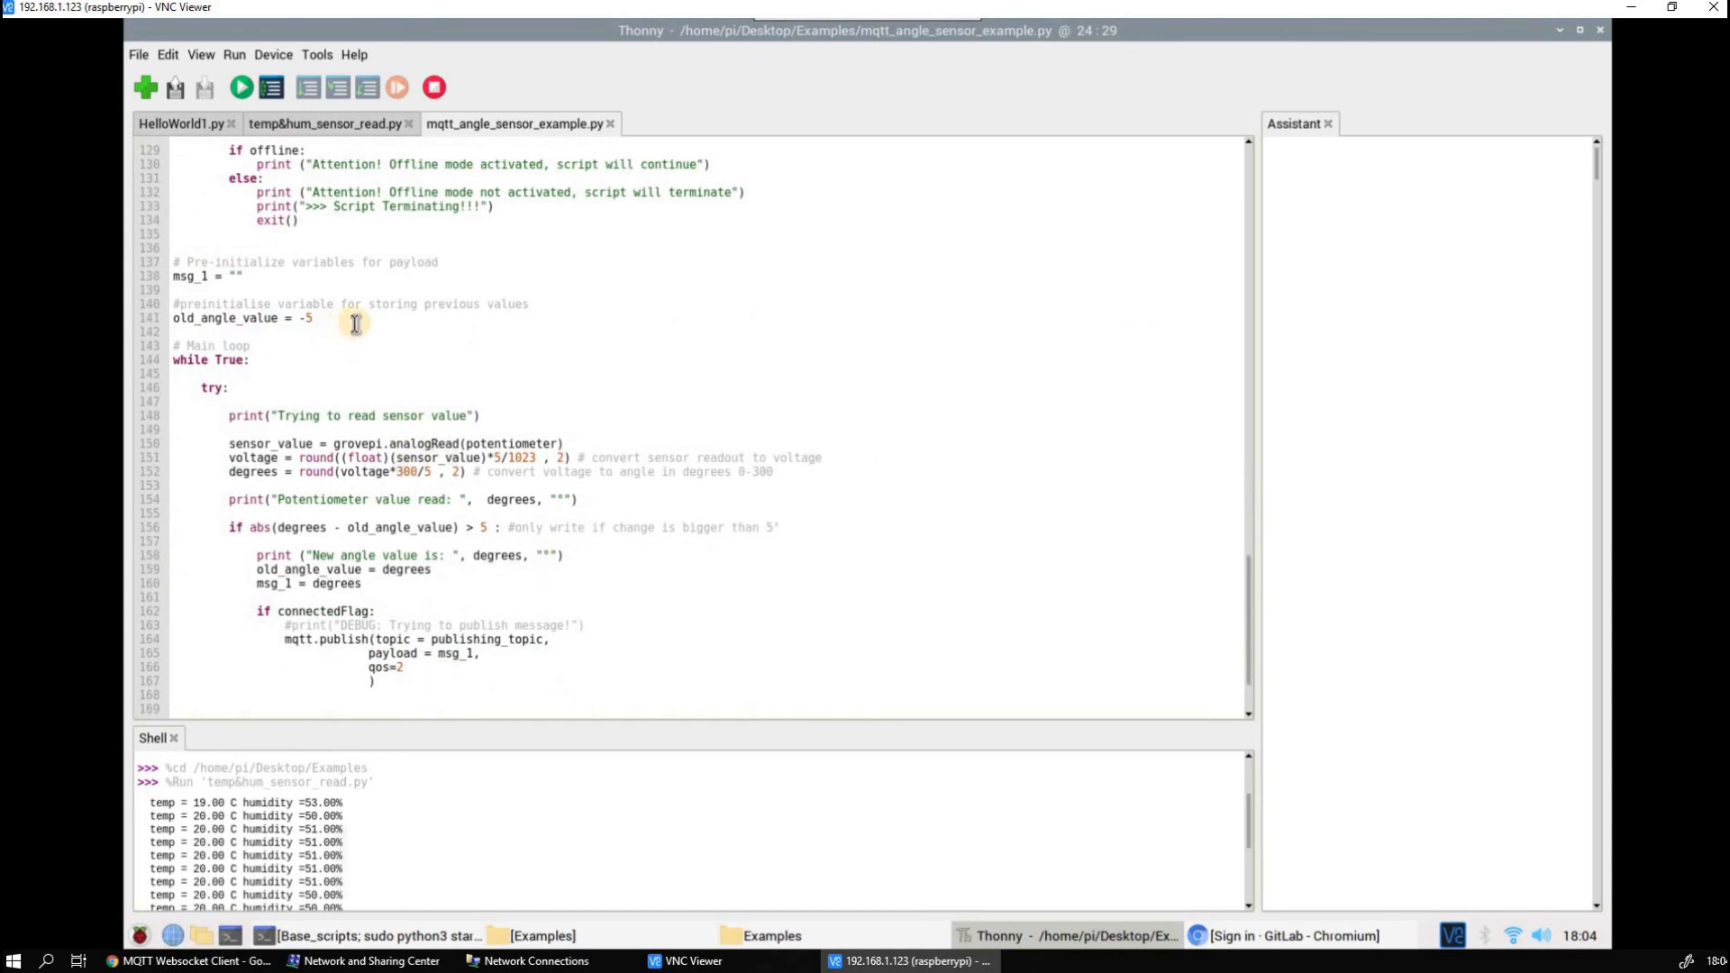
# Examine the potentiometer assignment in the sensor initialization variables and run mqtt_angle_sensor_example.py
pyautogui.scroll(7, 356, 324)
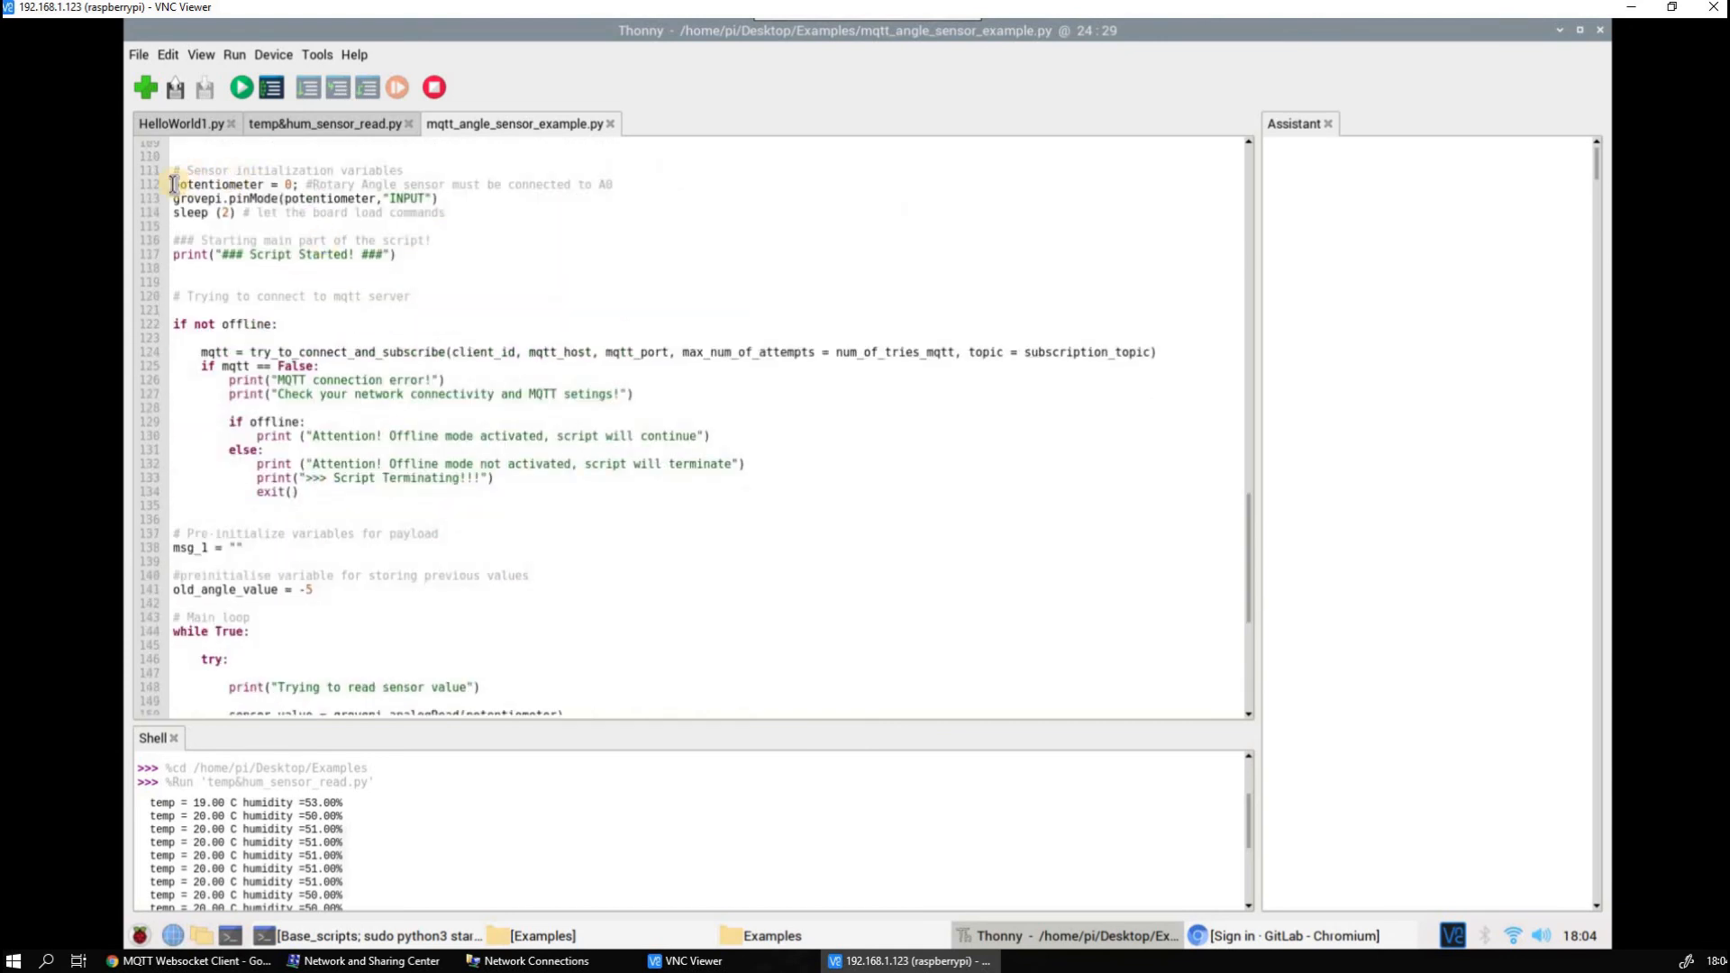
pyautogui.moveTo(173, 185); pyautogui.dragTo(285, 192)
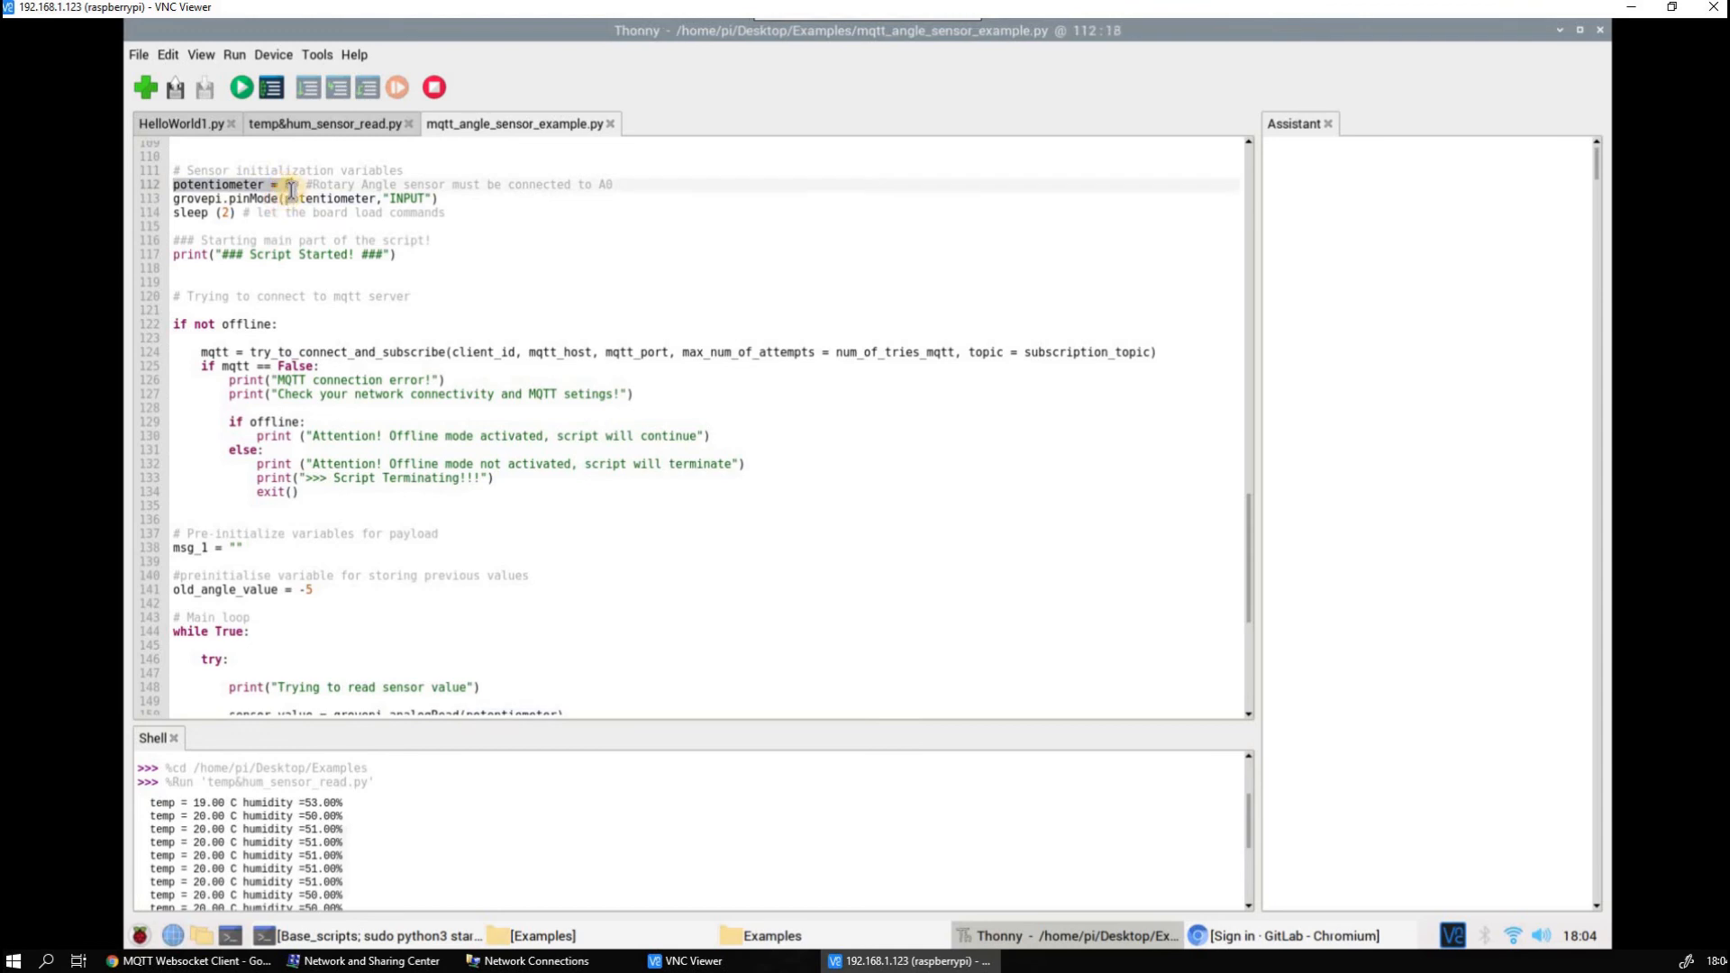
pyautogui.click(346, 255)
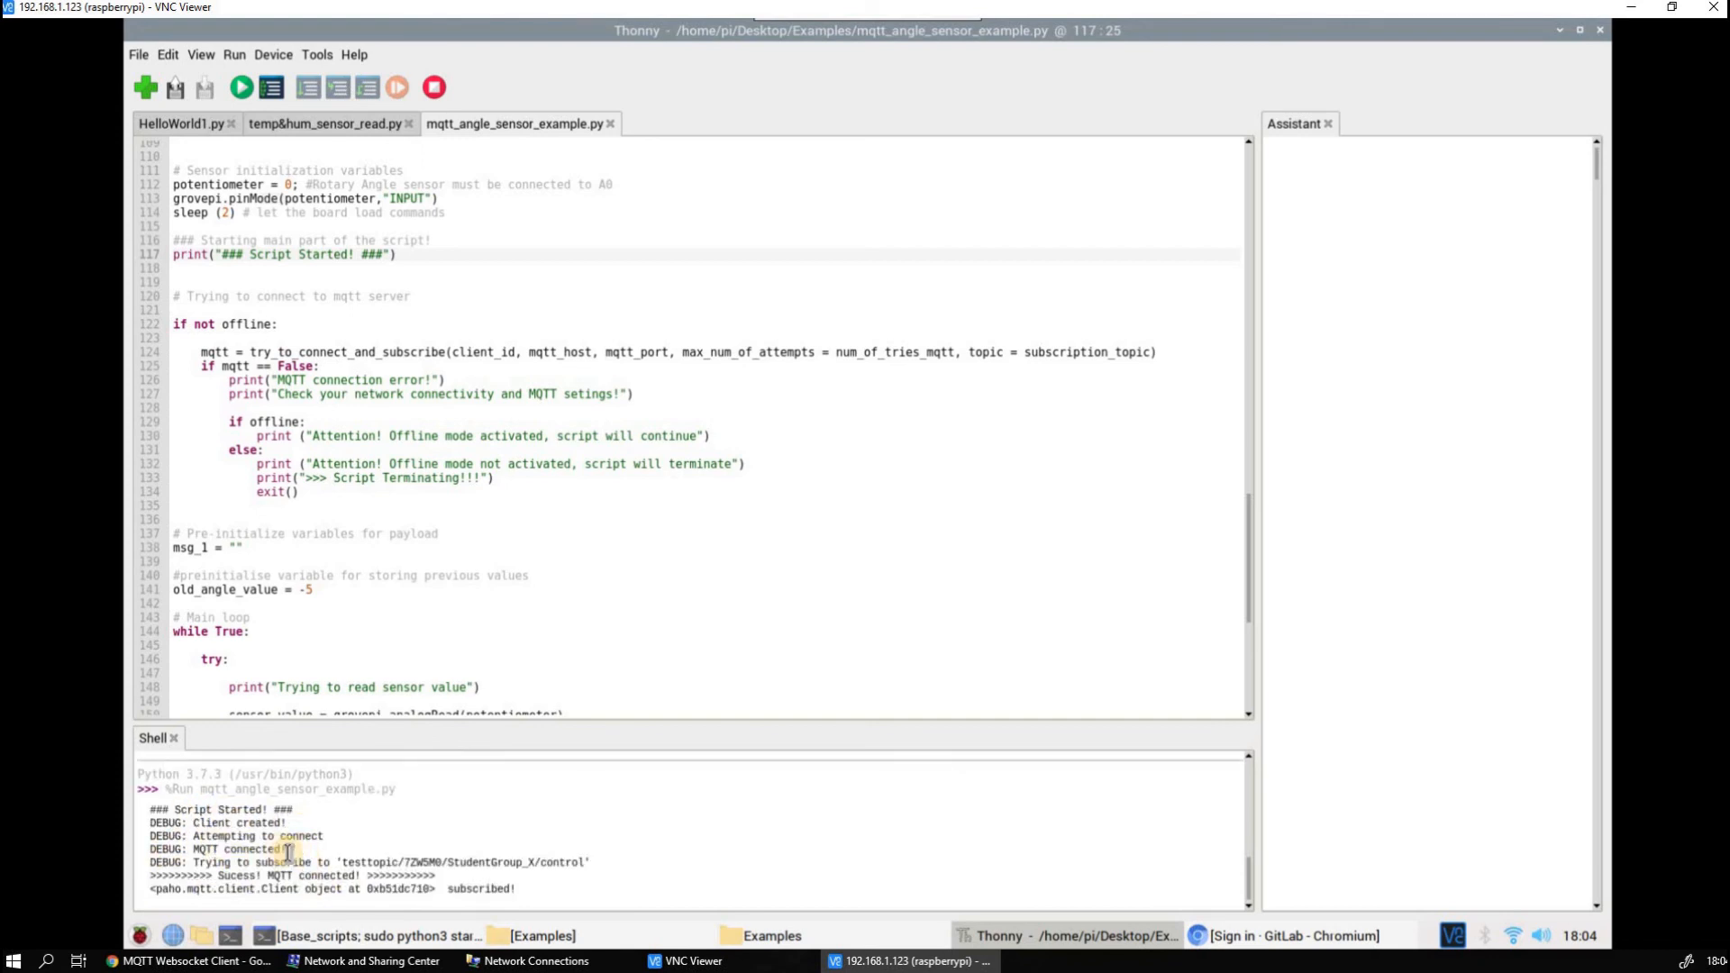
# Examine the MQTT connection messages and potentiometer readings in the shell, and look back over the callback functions
pyautogui.moveTo(288, 850); pyautogui.dragTo(199, 850)
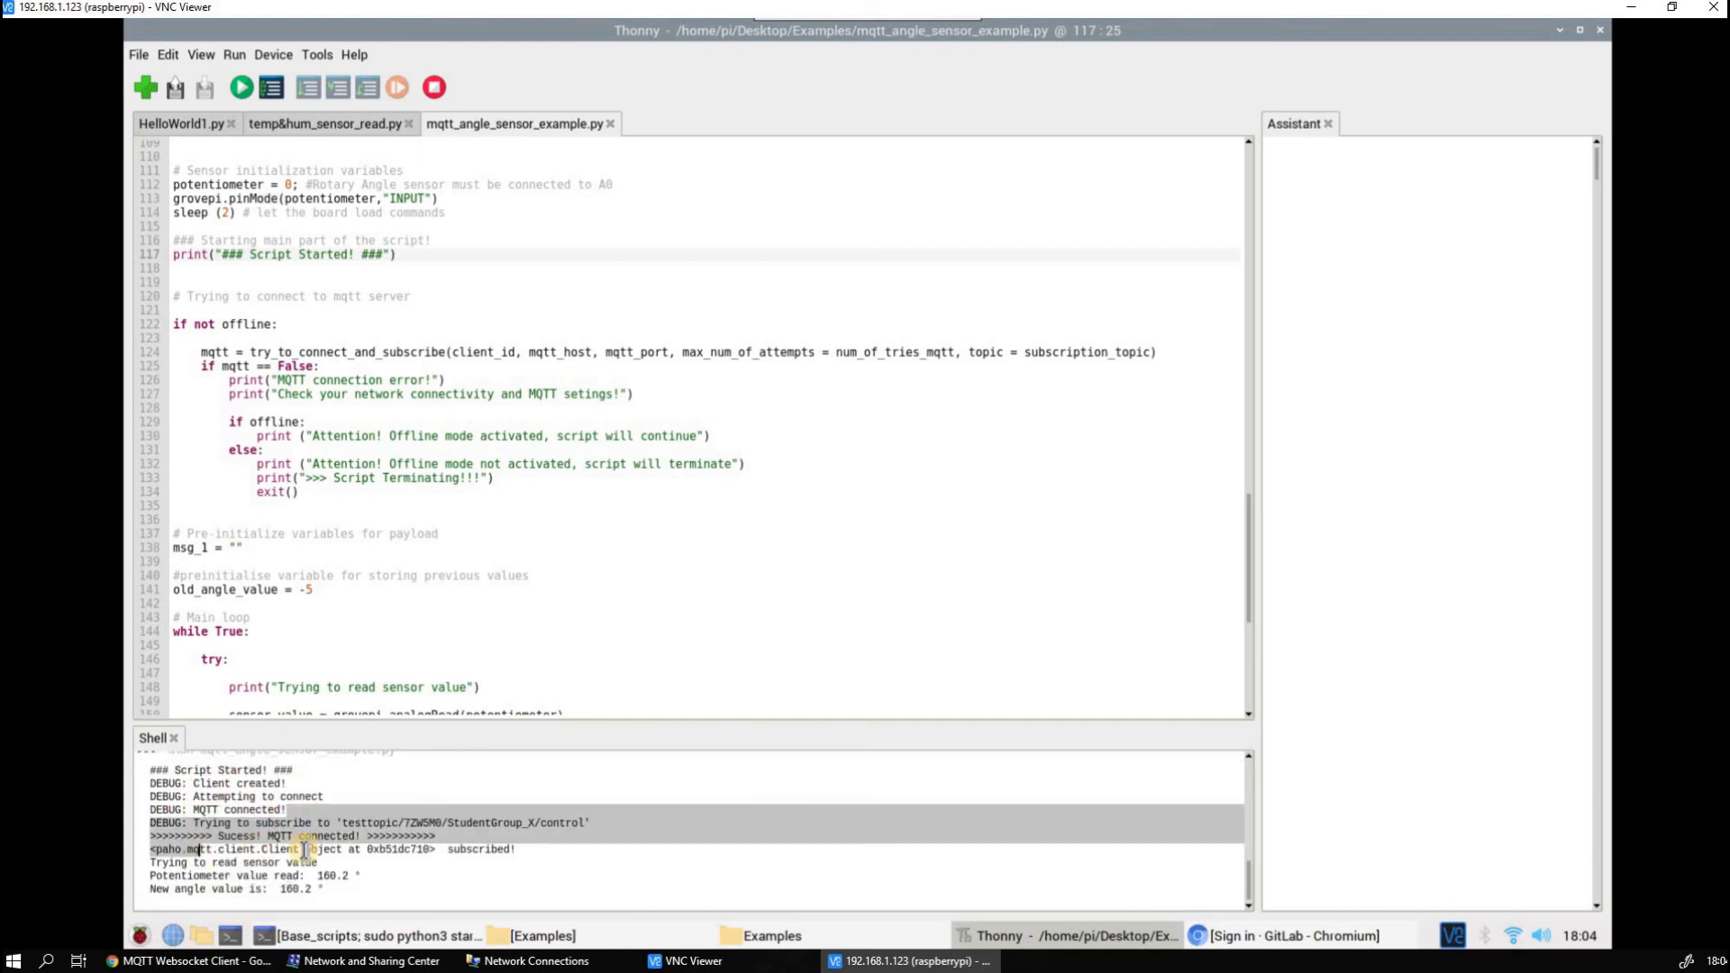
pyautogui.click(305, 849)
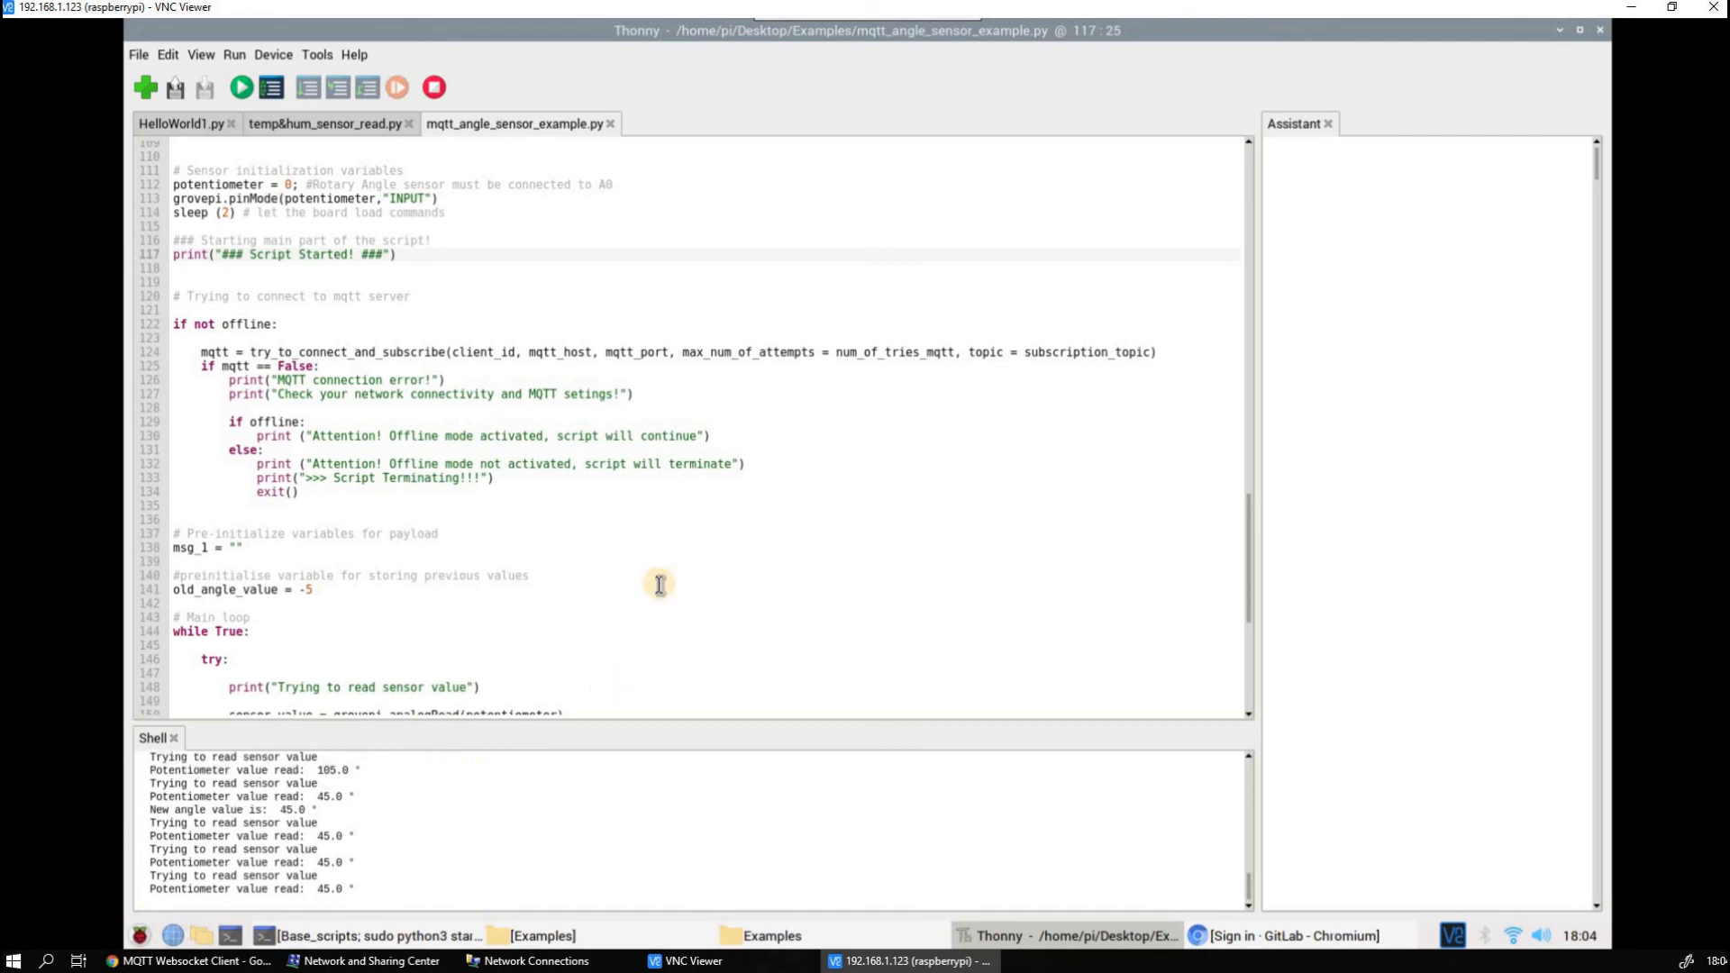
pyautogui.scroll(7, 455, 679)
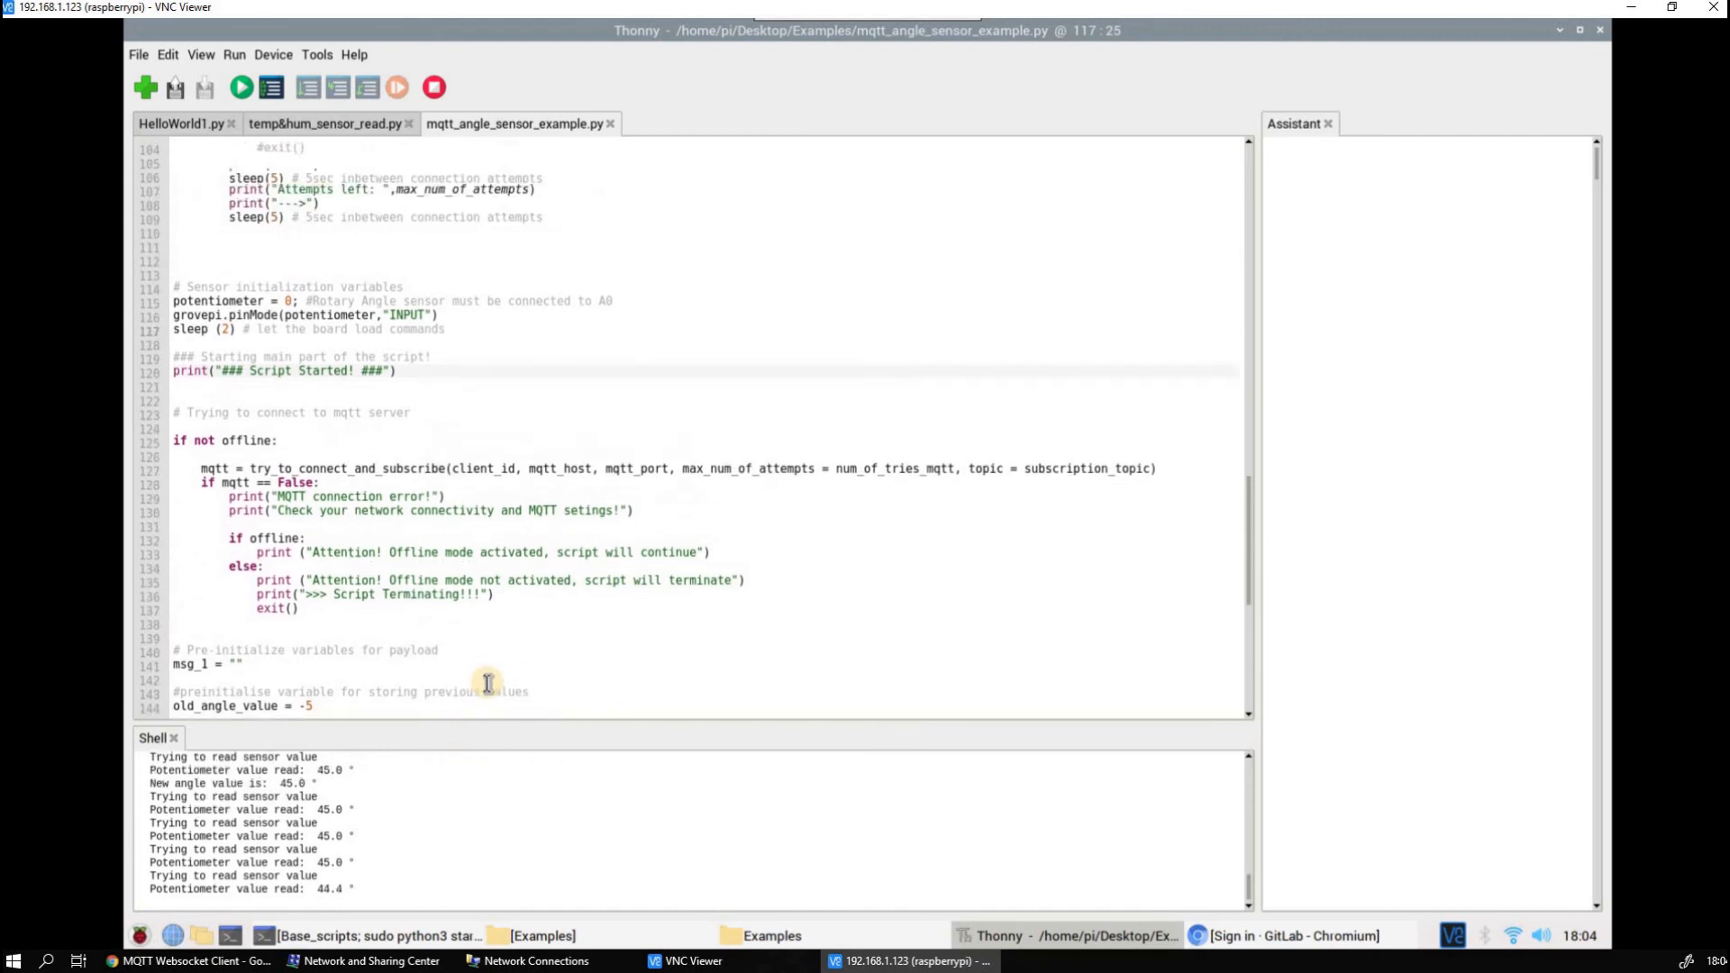
pyautogui.scroll(15, 489, 640)
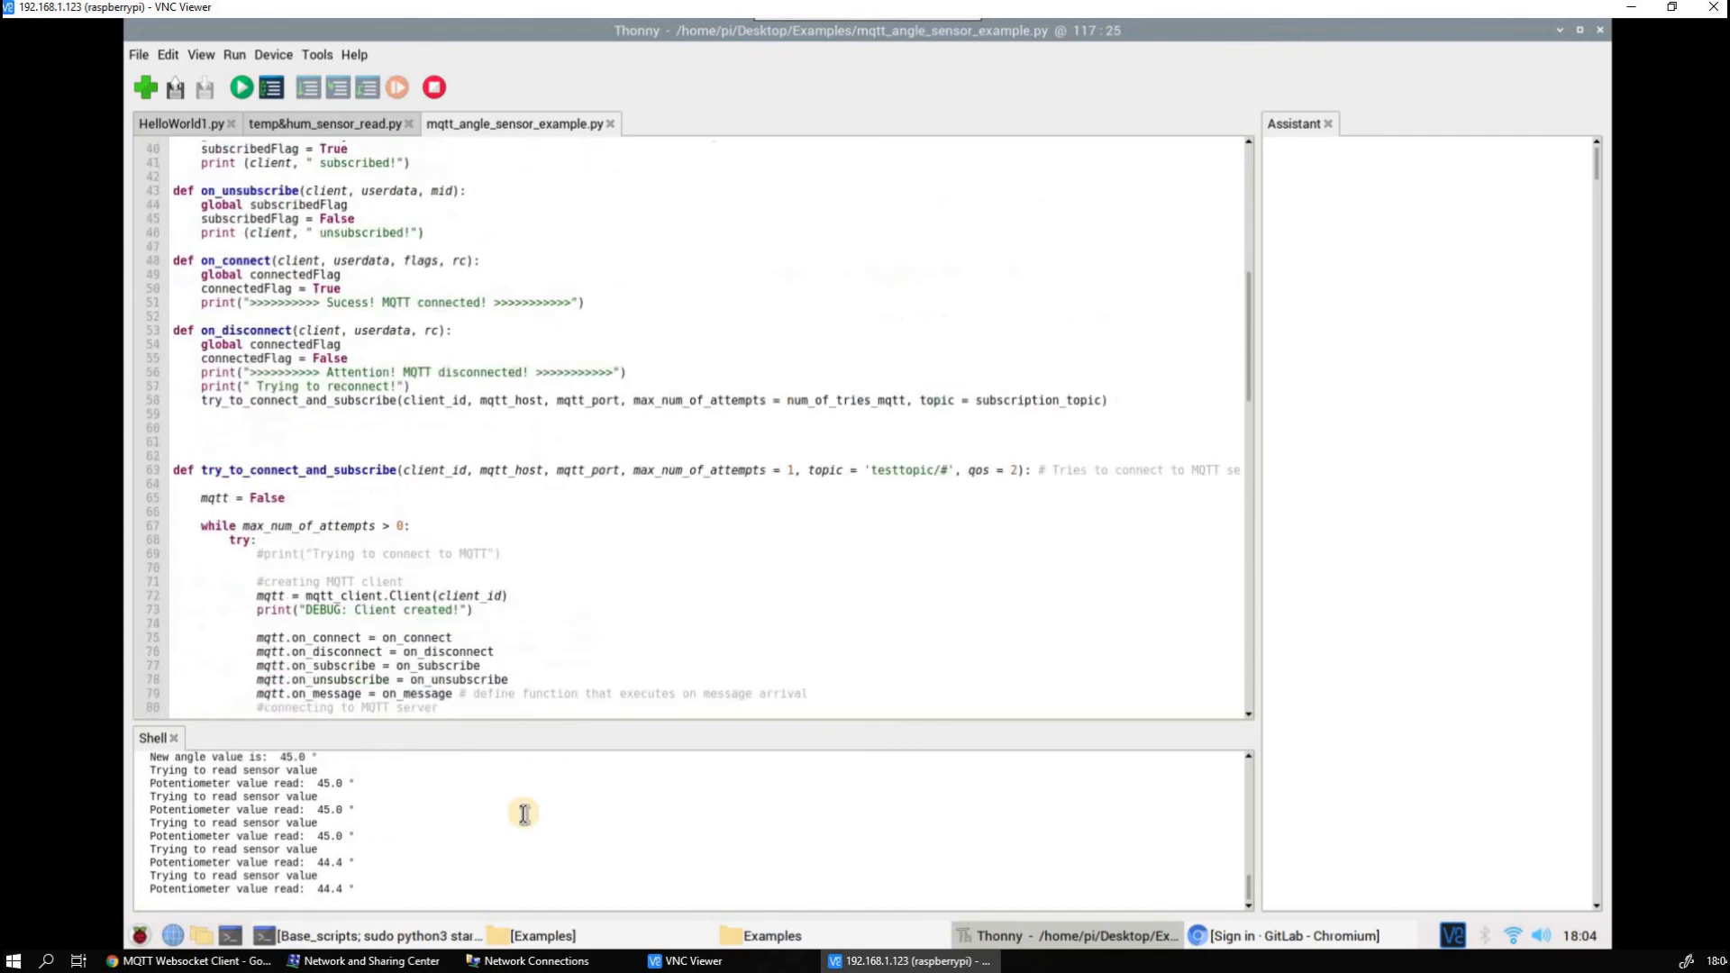
pyautogui.scroll(10, 1081, 815)
pyautogui.scroll(1, 1080, 817)
pyautogui.scroll(-10, 1080, 817)
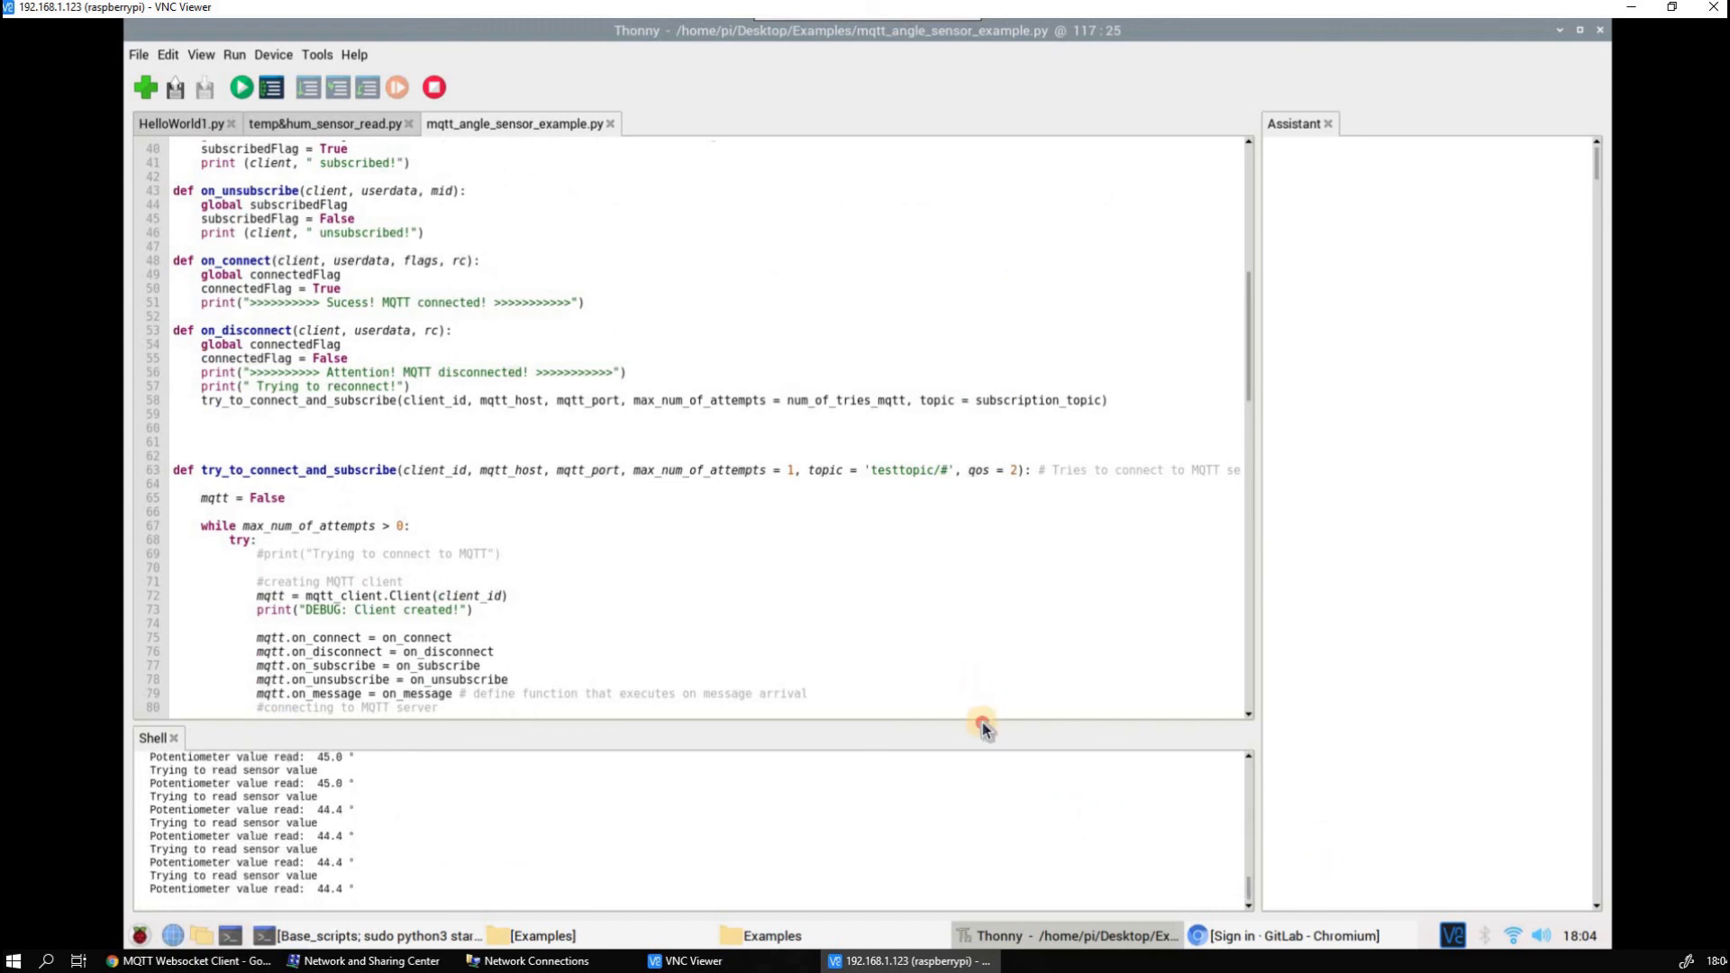
# Enlarge the Shell pane and copy the control topic path from the run's subscription debug message
pyautogui.moveTo(982, 724); pyautogui.dragTo(988, 669)
pyautogui.scroll(15, 422, 744)
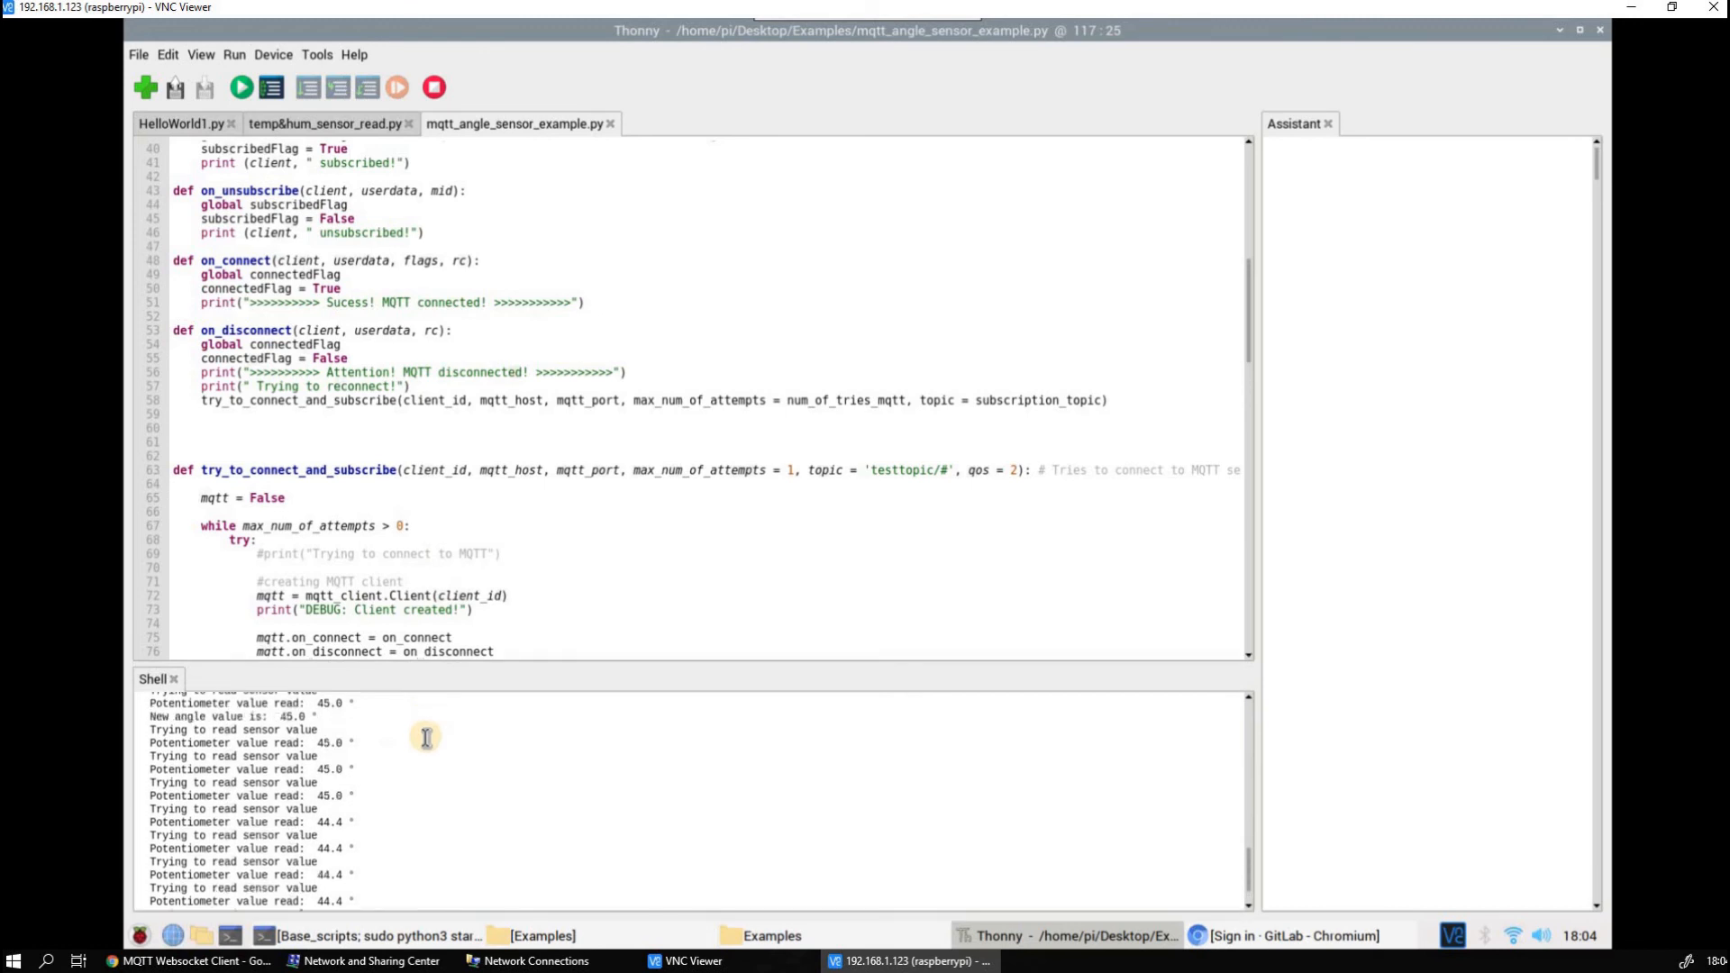
pyautogui.scroll(-15, 422, 744)
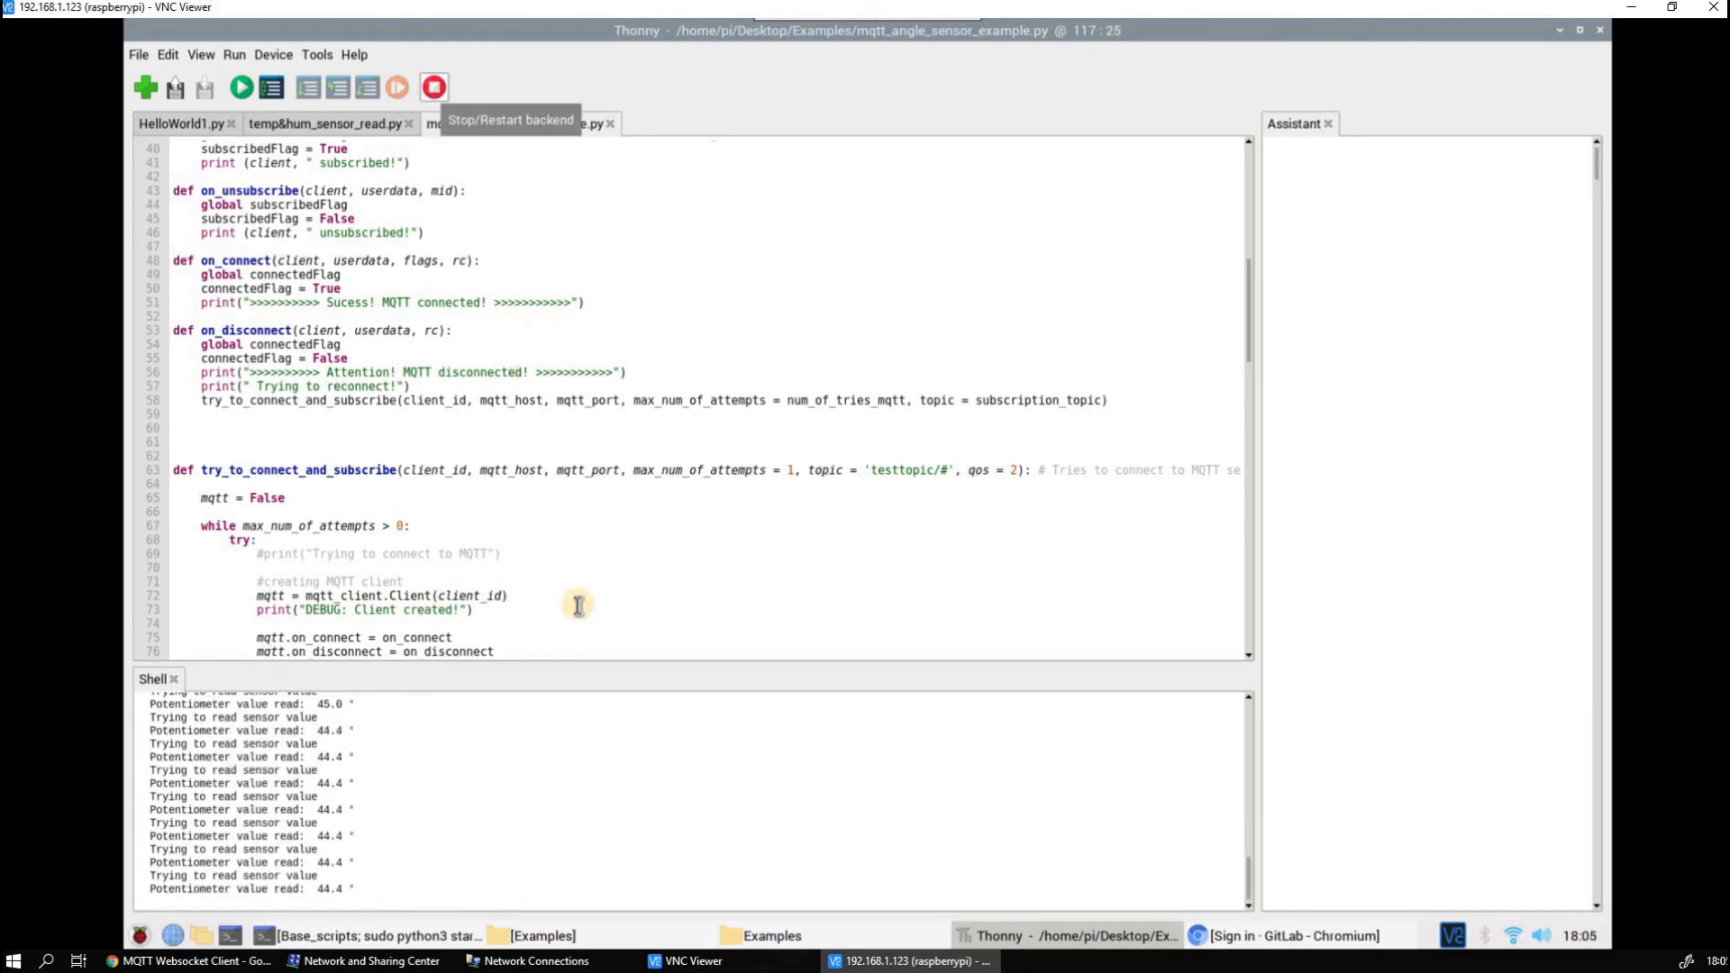
pyautogui.scroll(15, 509, 796)
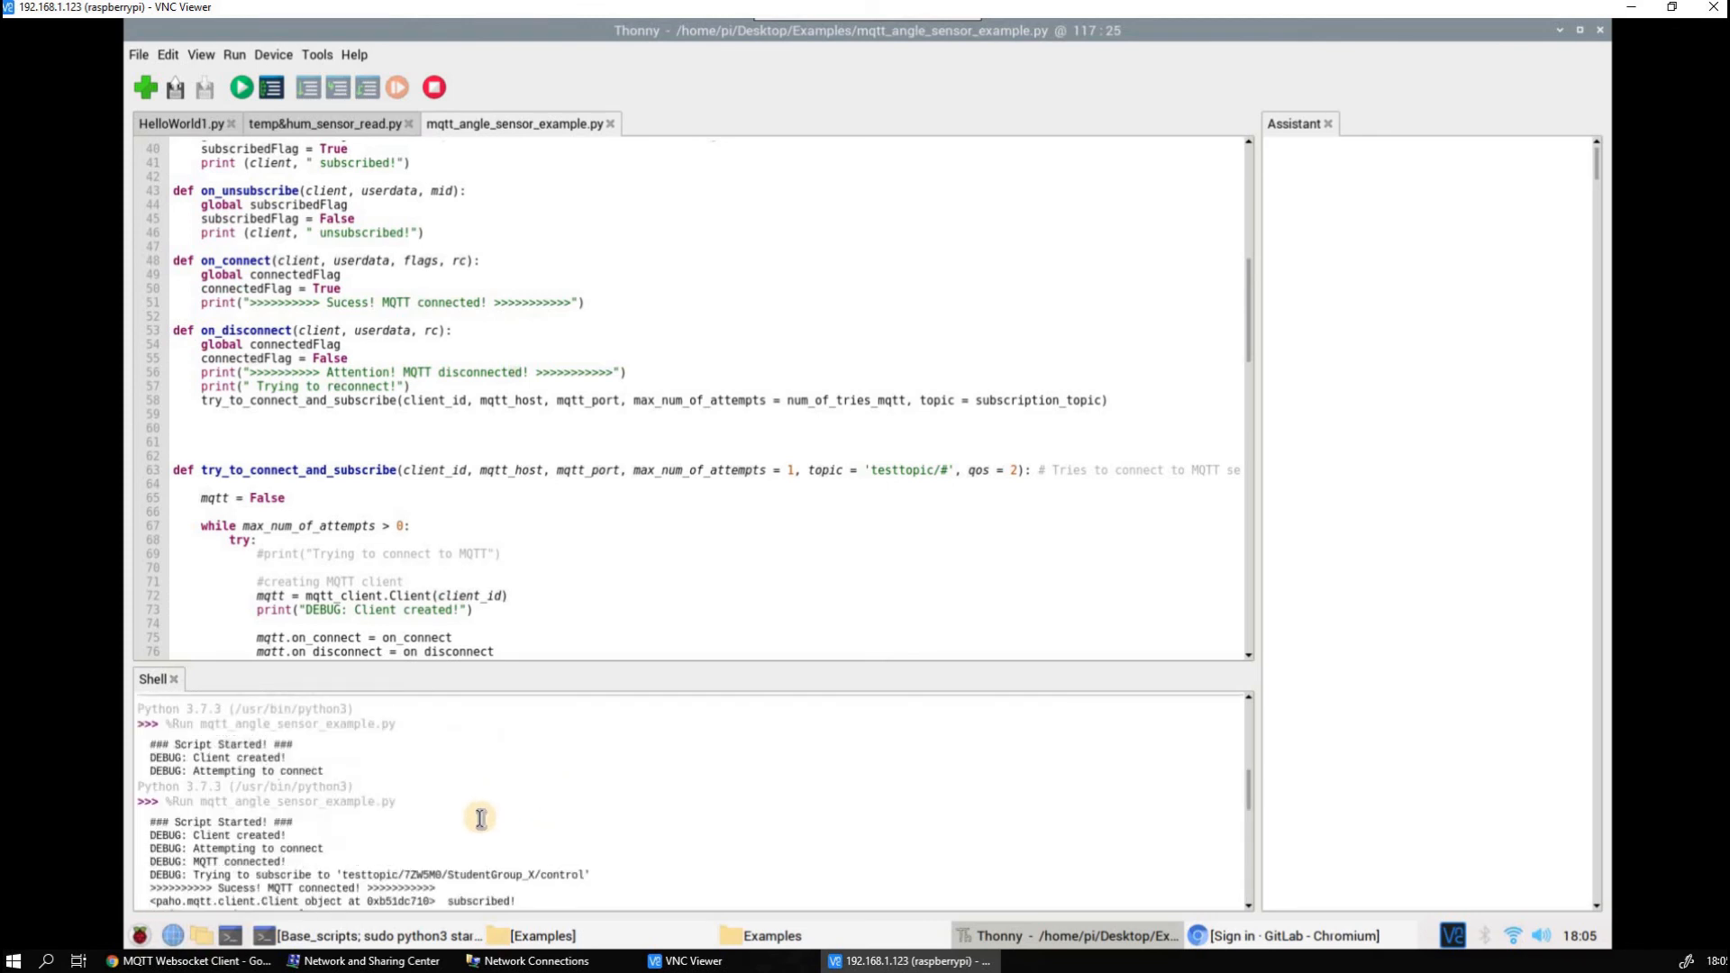
pyautogui.moveTo(344, 838); pyautogui.dragTo(577, 833)
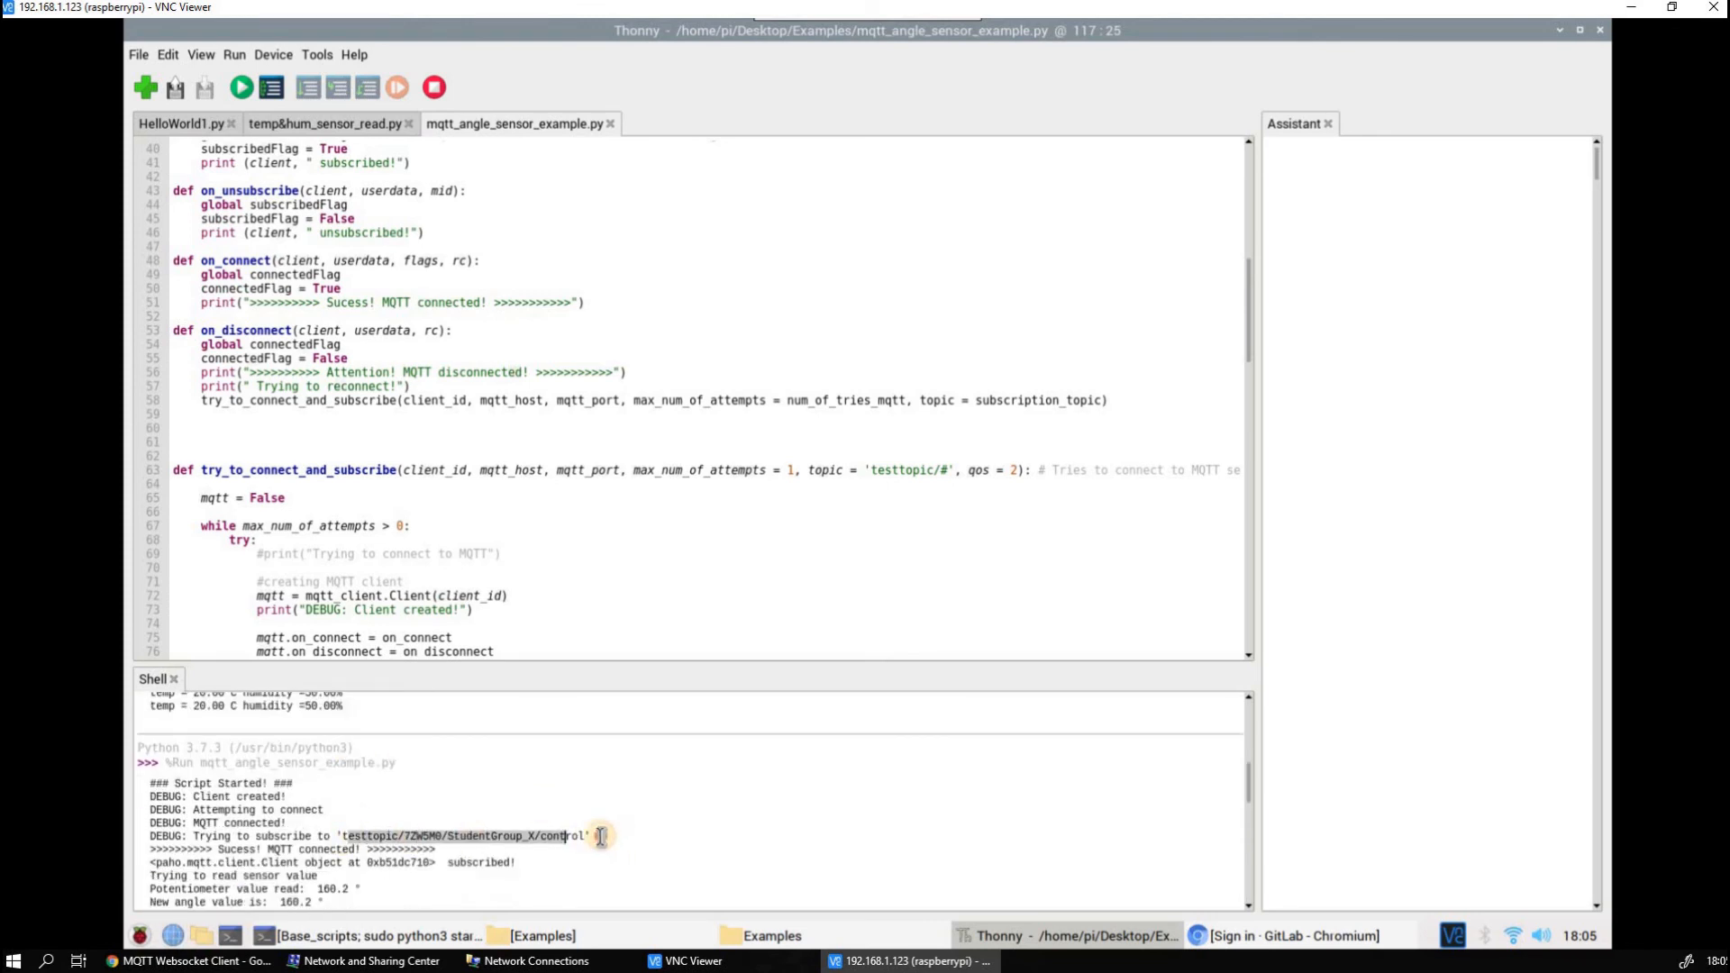
pyautogui.rightClick(578, 834)
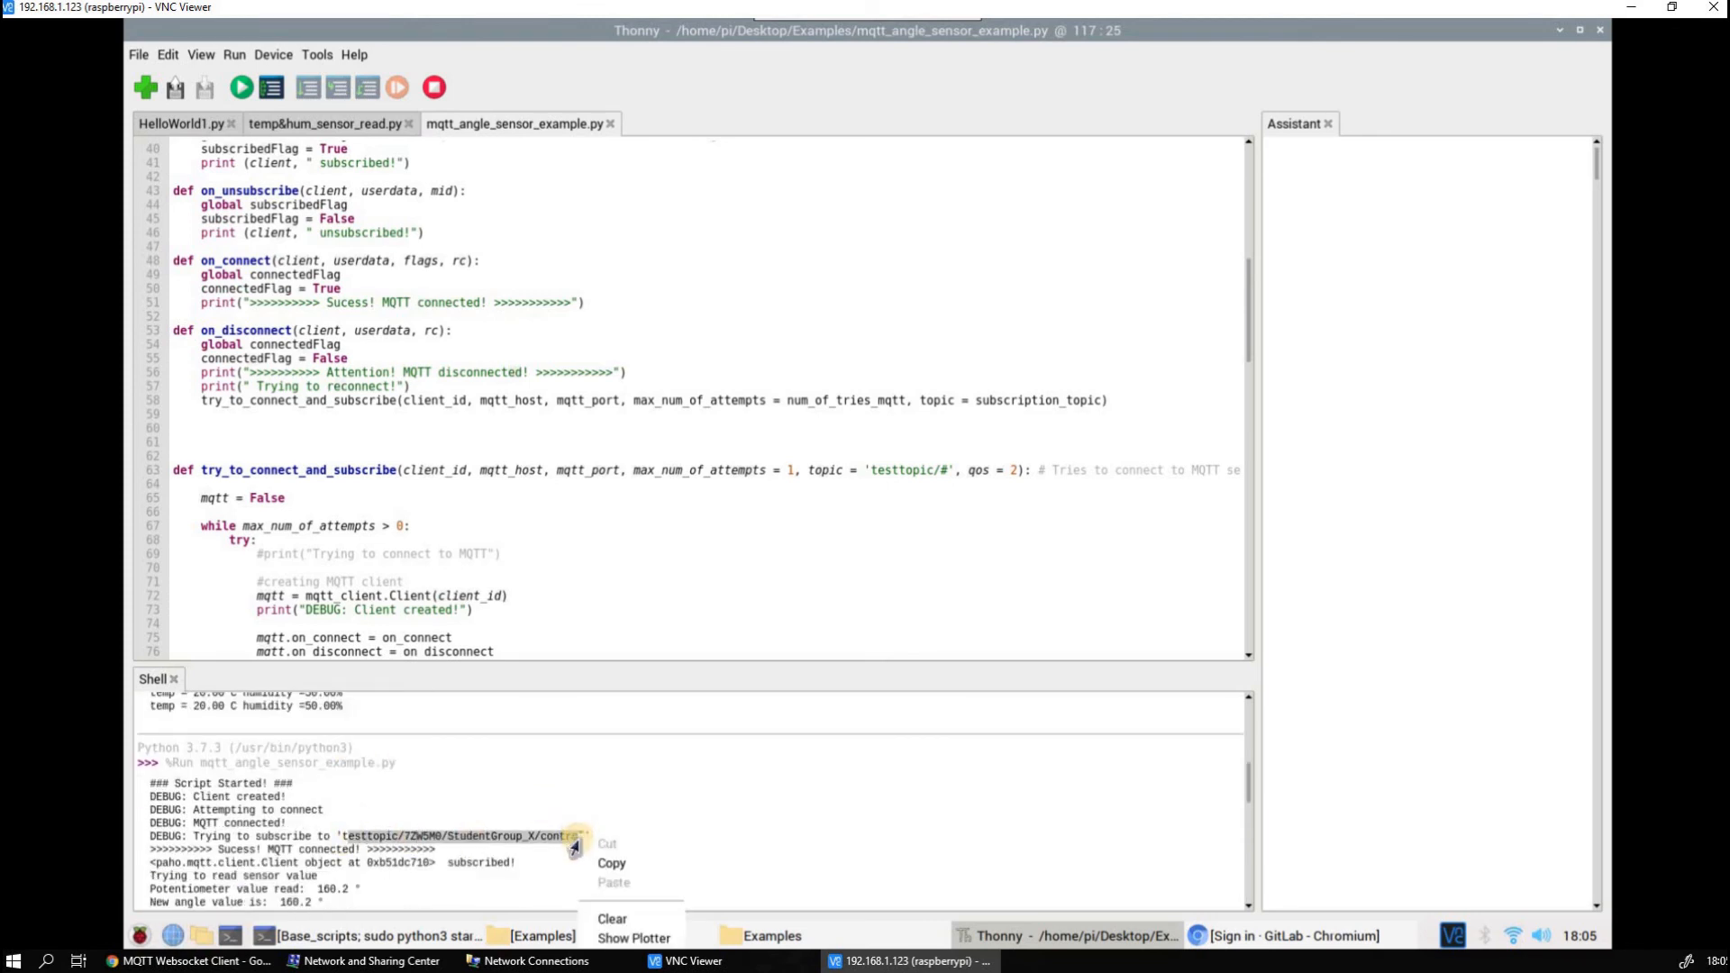
pyautogui.click(601, 866)
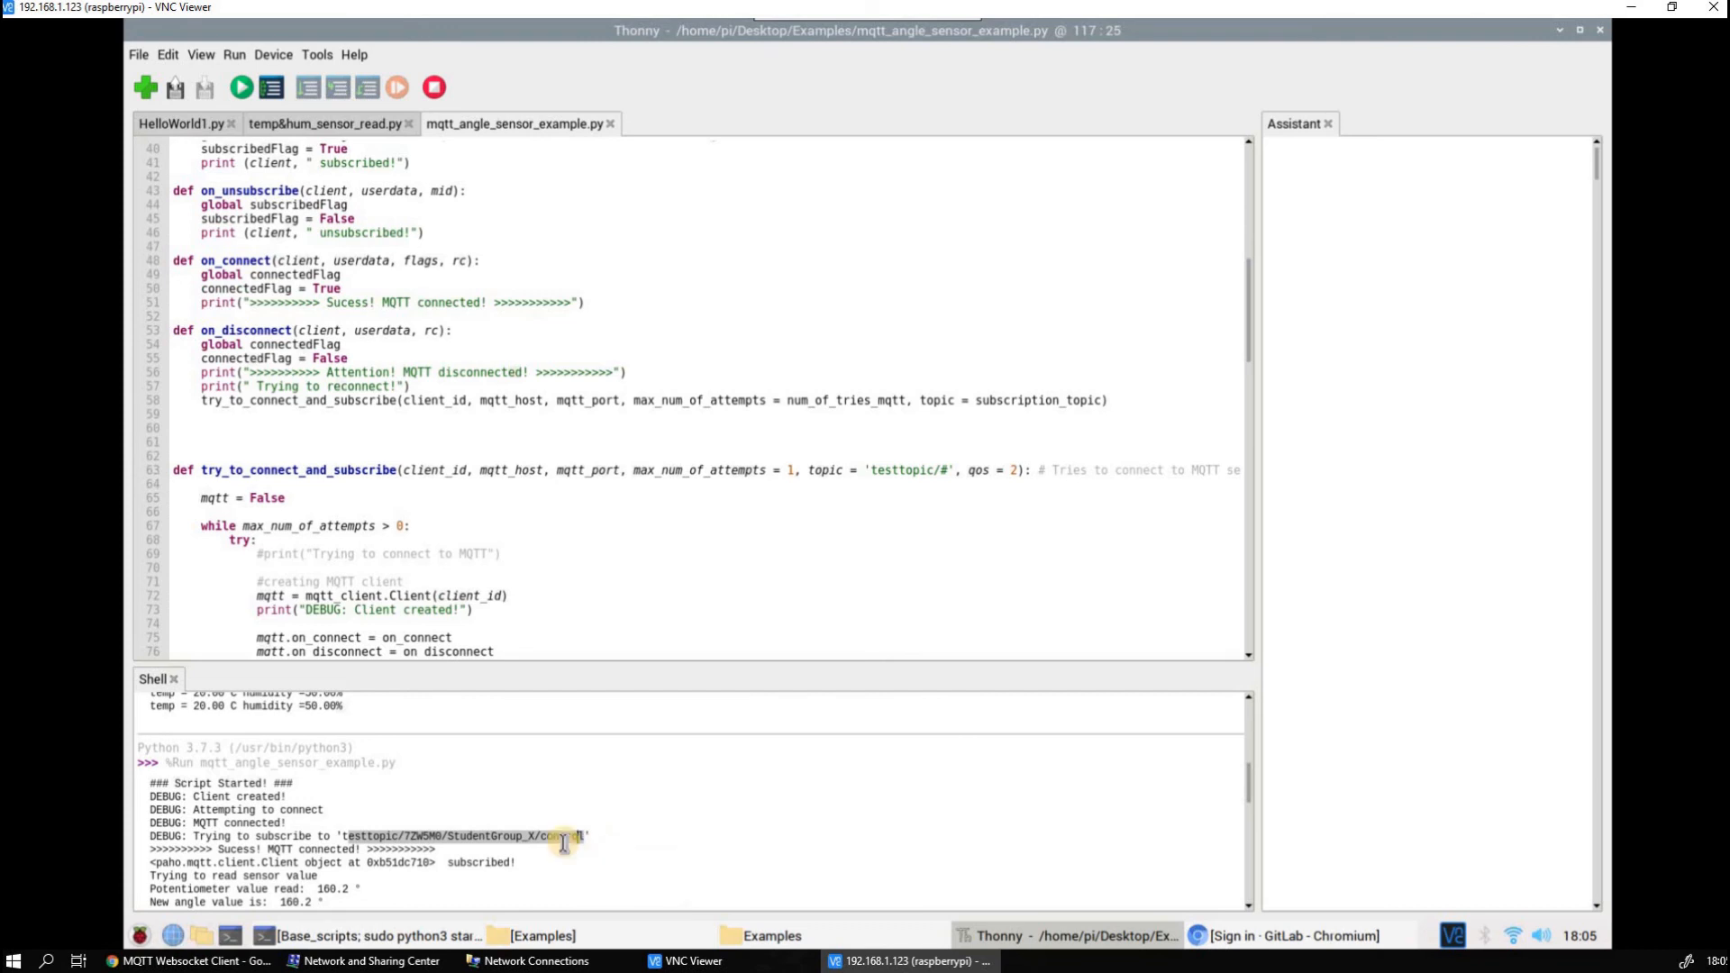
# Review the user variables near the script's start, copy the selected topic again, and rerun mqtt_angle_sensor_example.py
pyautogui.scroll(3, 694, 473)
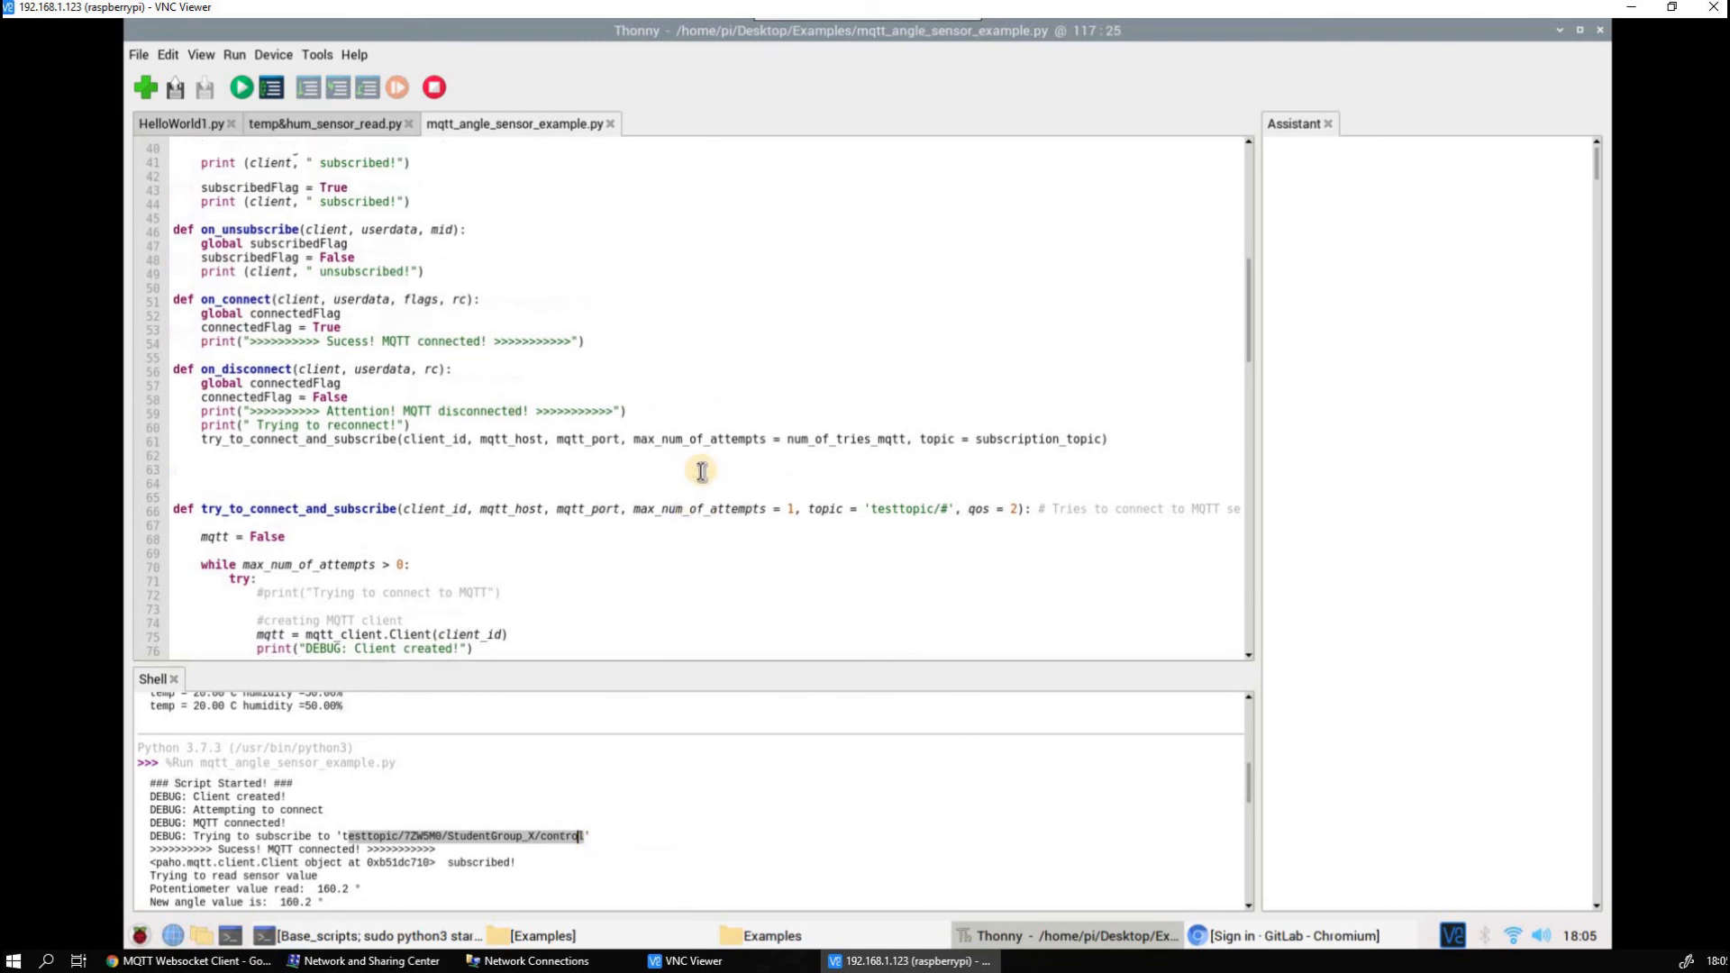
pyautogui.scroll(5, 648, 450)
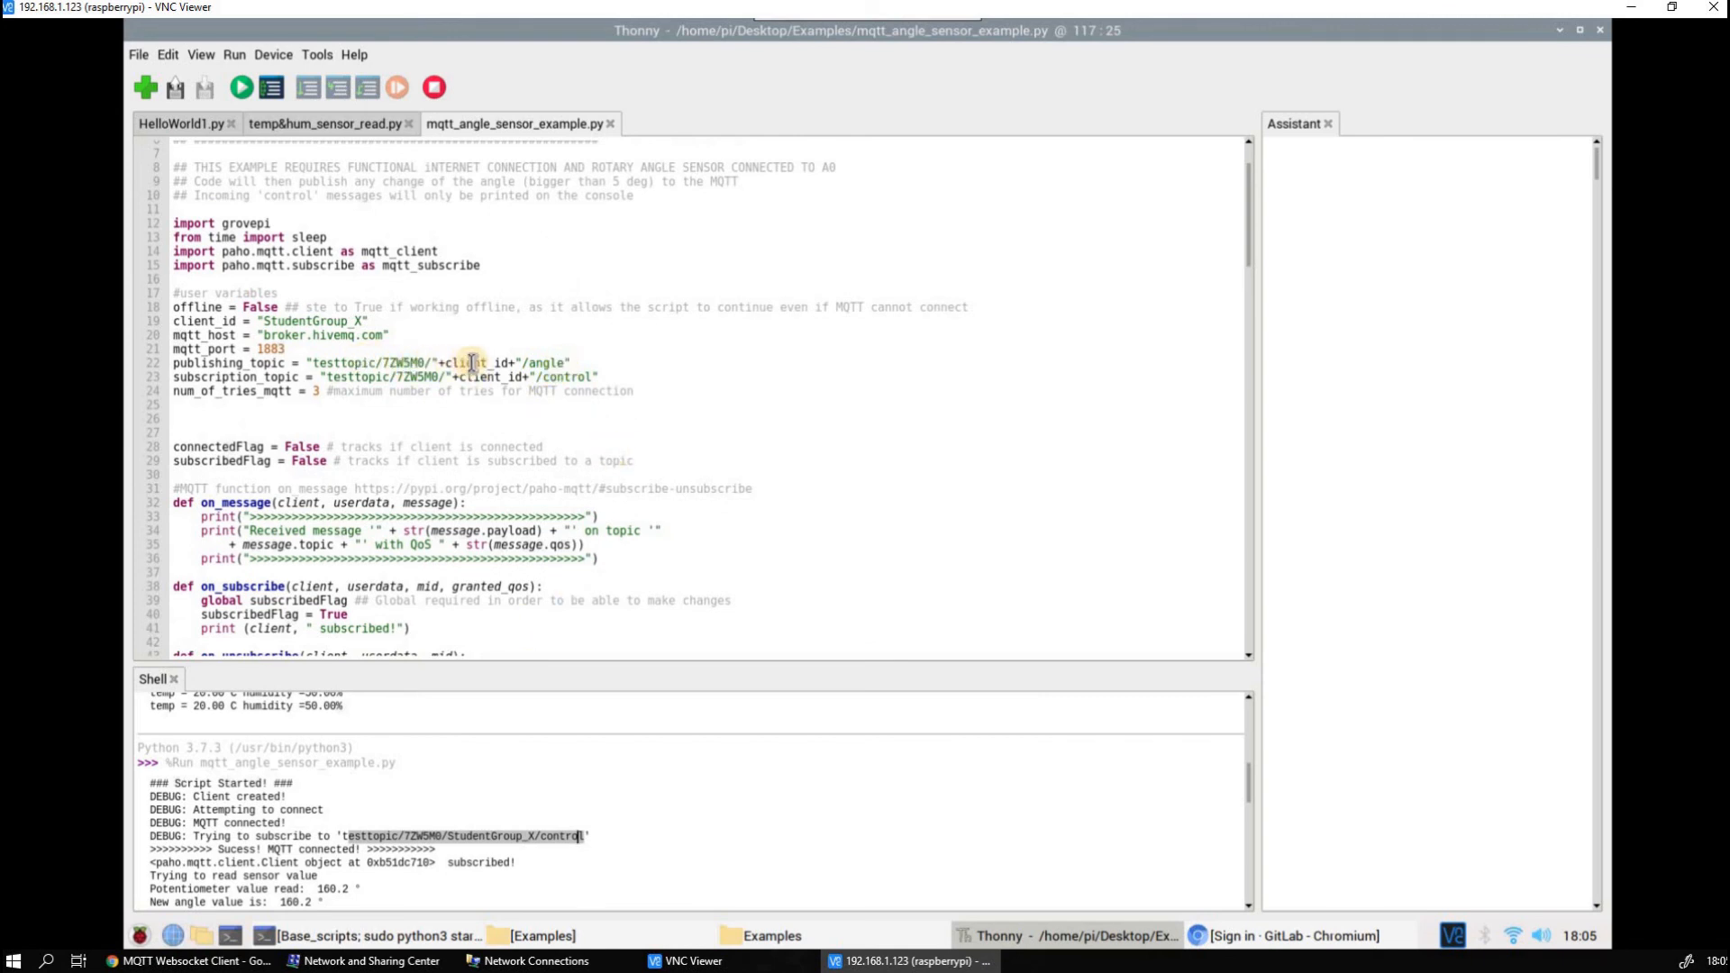
pyautogui.rightClick(518, 829)
pyautogui.click(551, 856)
pyautogui.click(241, 88)
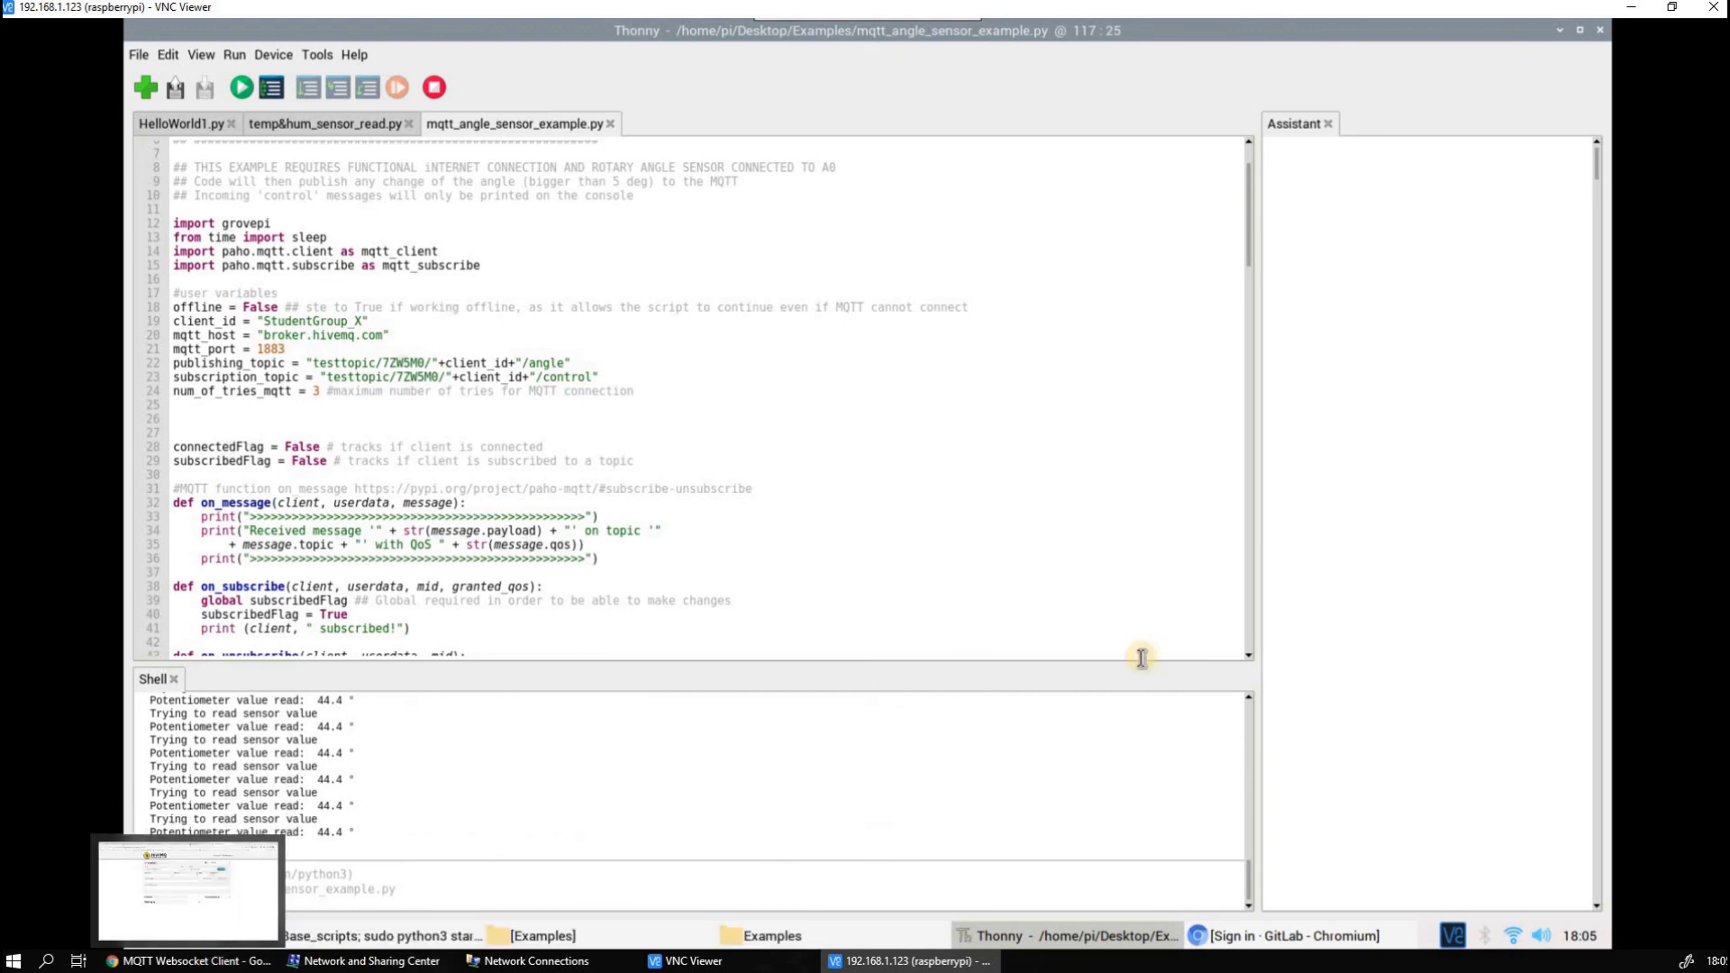
# Switch to the HiveMQ websocket client in Chrome, set the host to broker.hivemq.com as in the script, and connect
pyautogui.click(1634, 17)
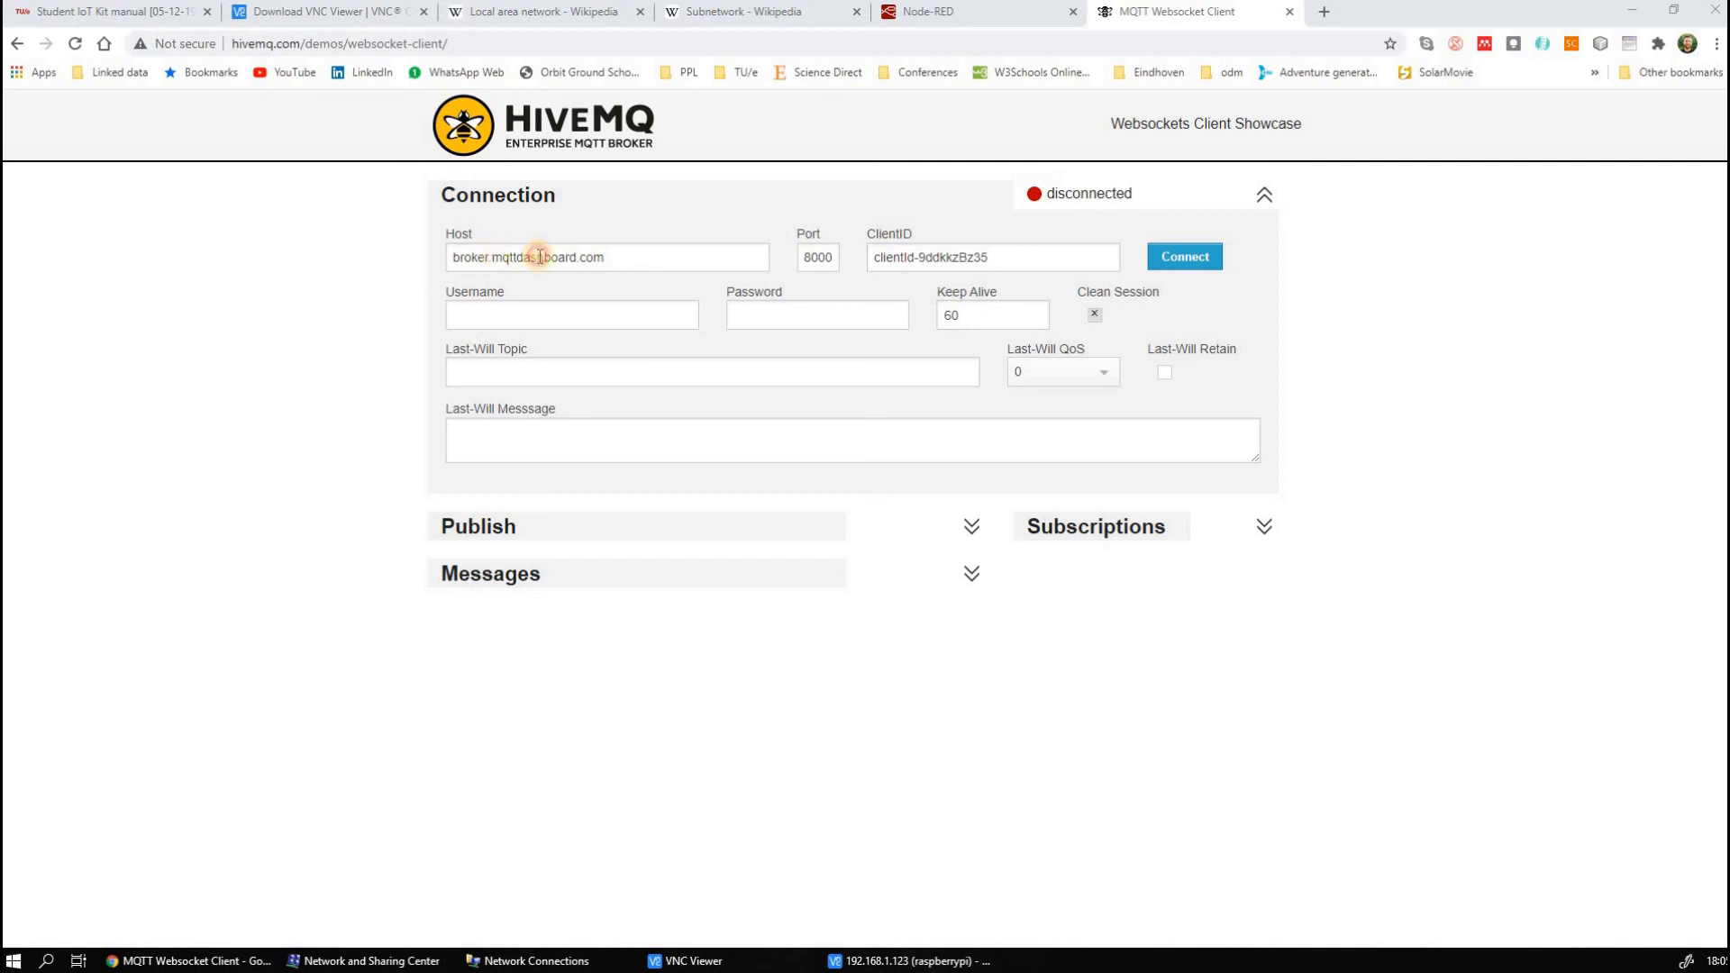
pyautogui.moveTo(494, 254); pyautogui.dragTo(577, 257)
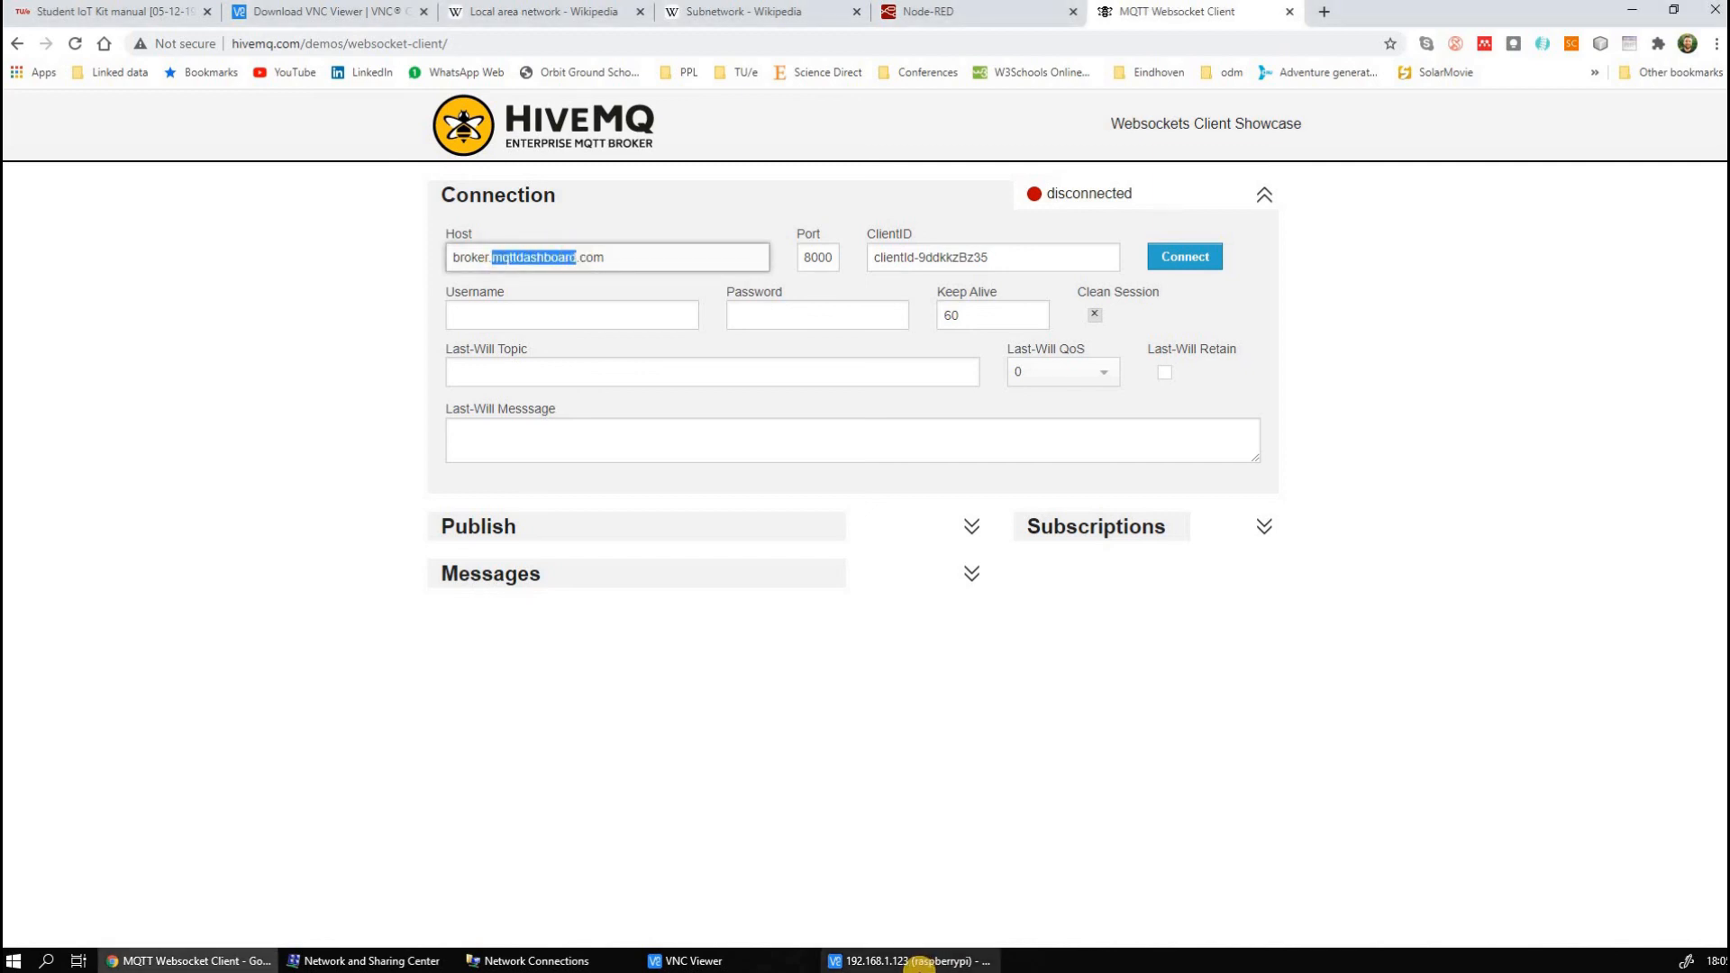
pyautogui.click(917, 962)
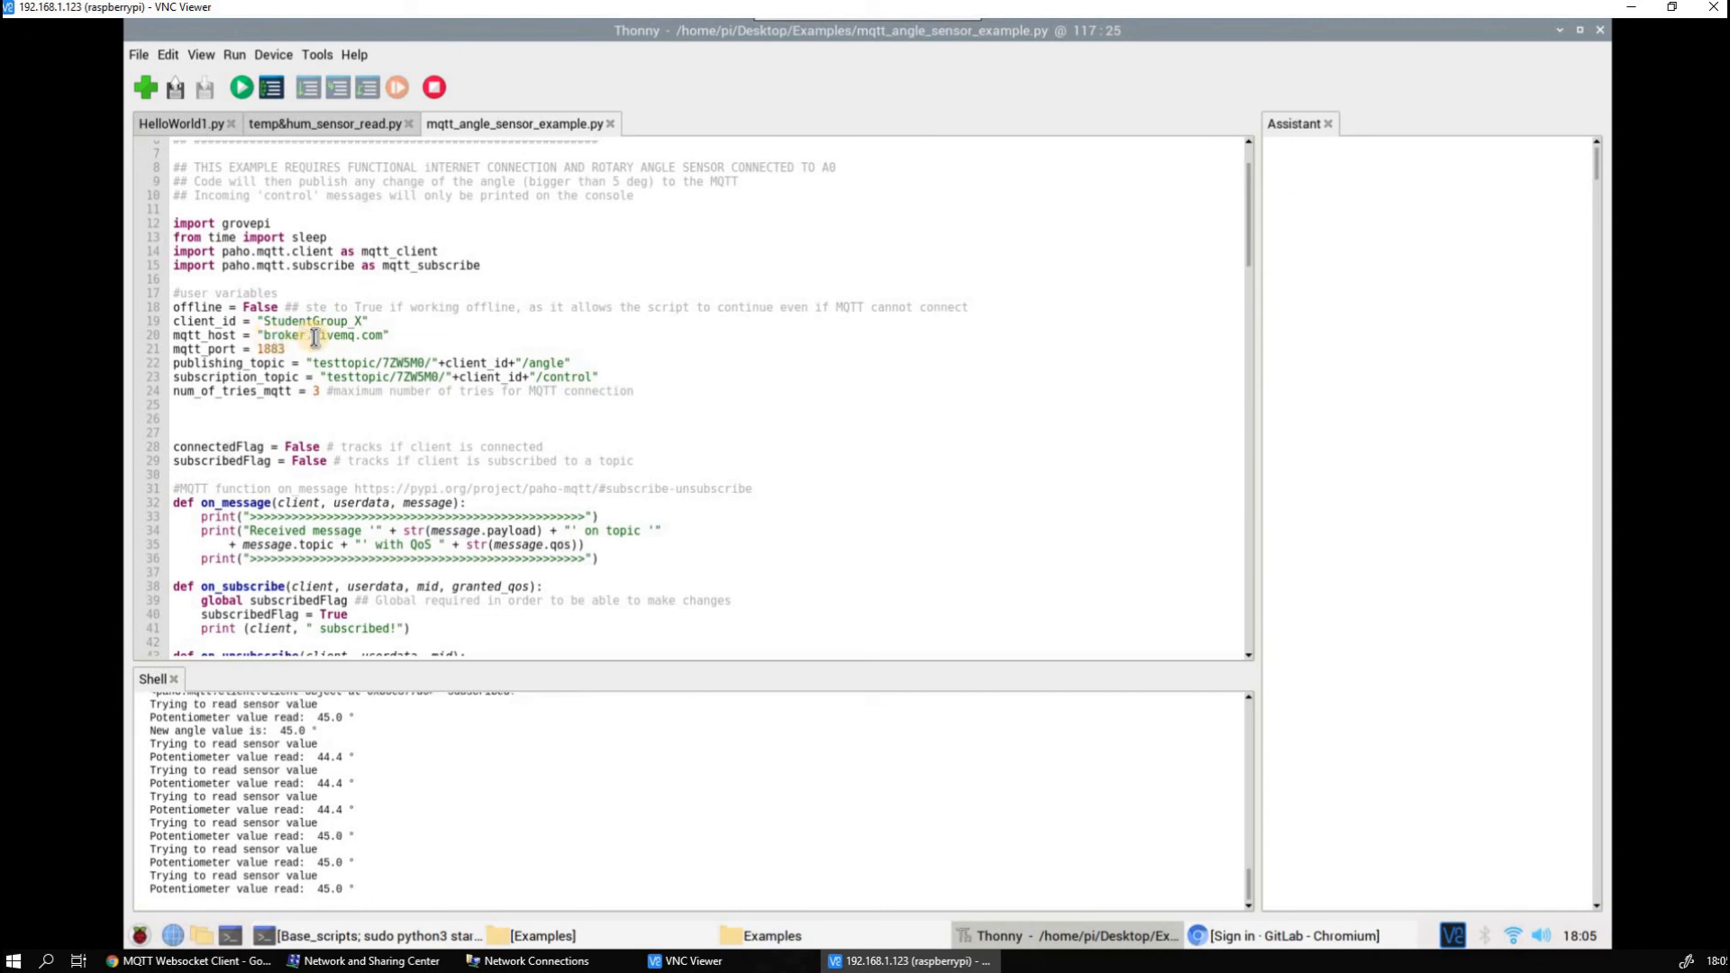
pyautogui.click(1631, 8)
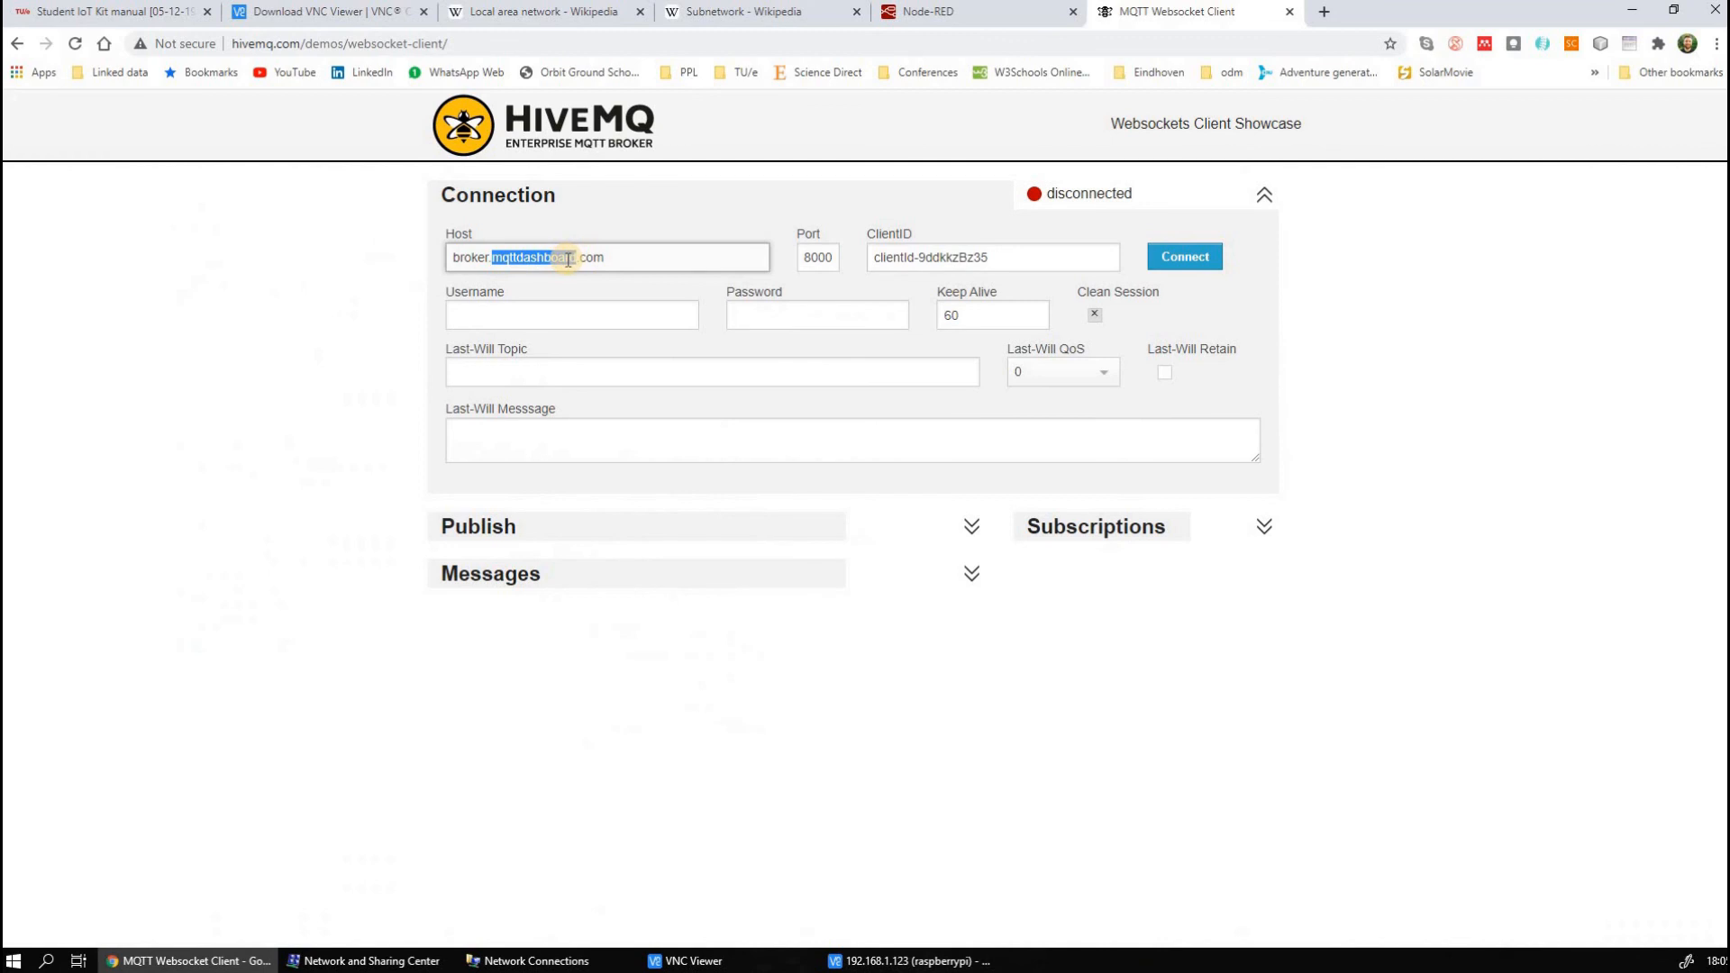
pyautogui.write('hivemq')
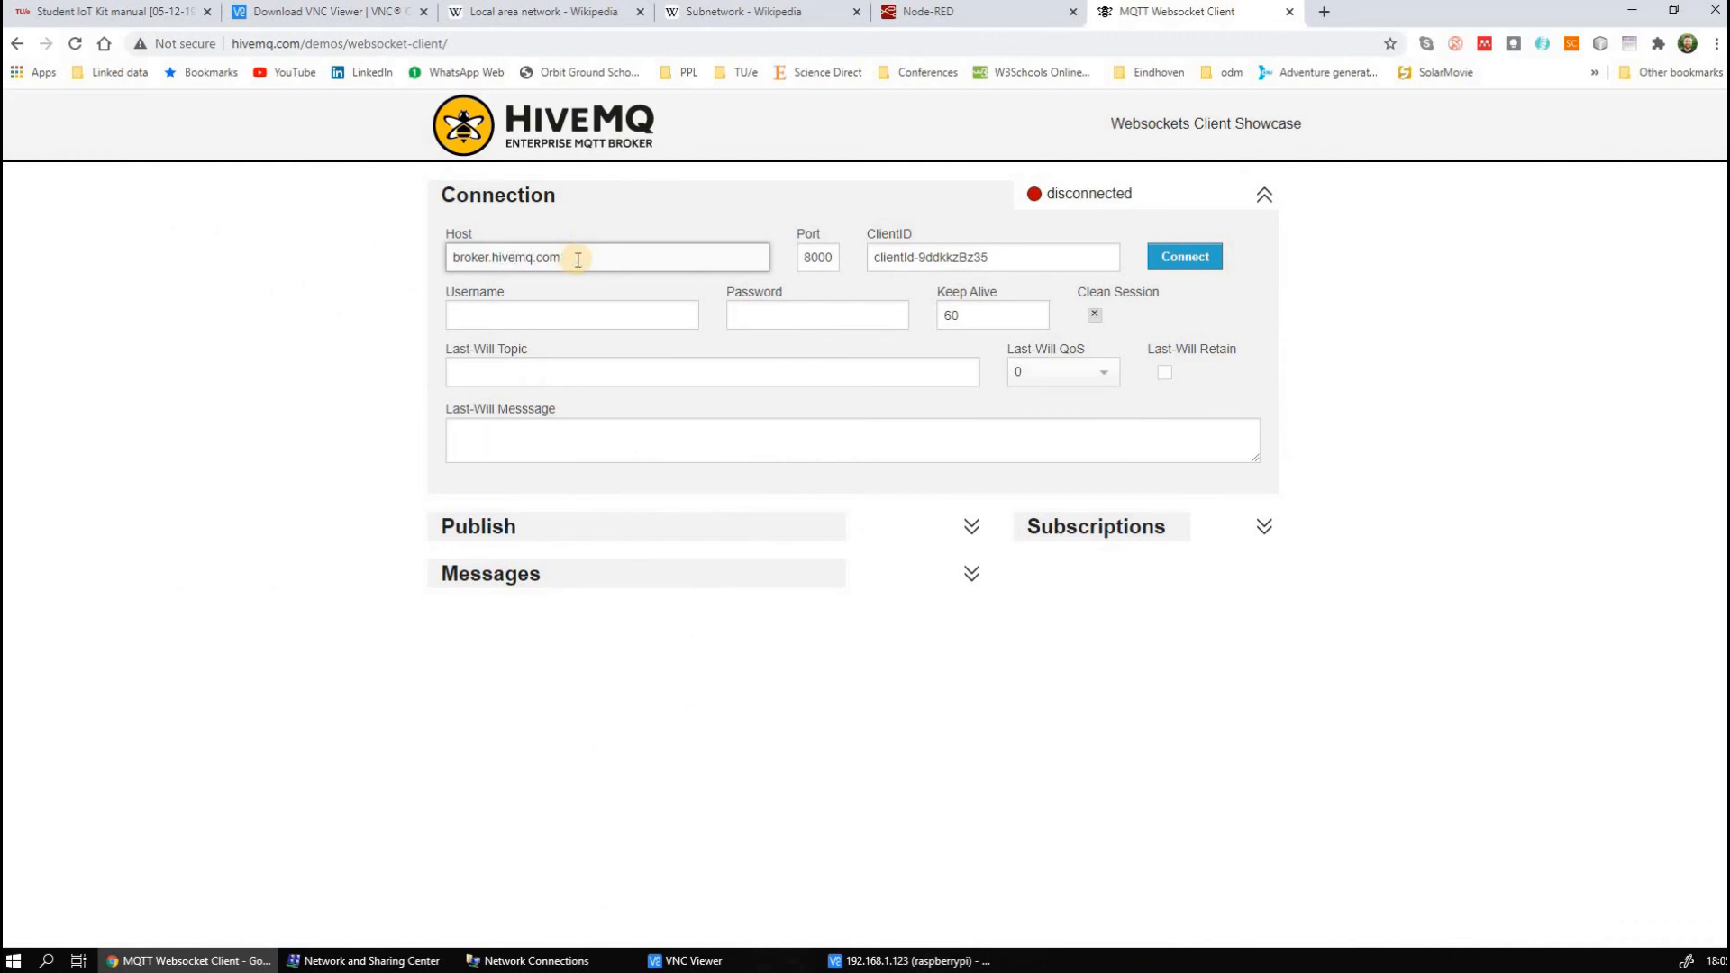
pyautogui.click(933, 258)
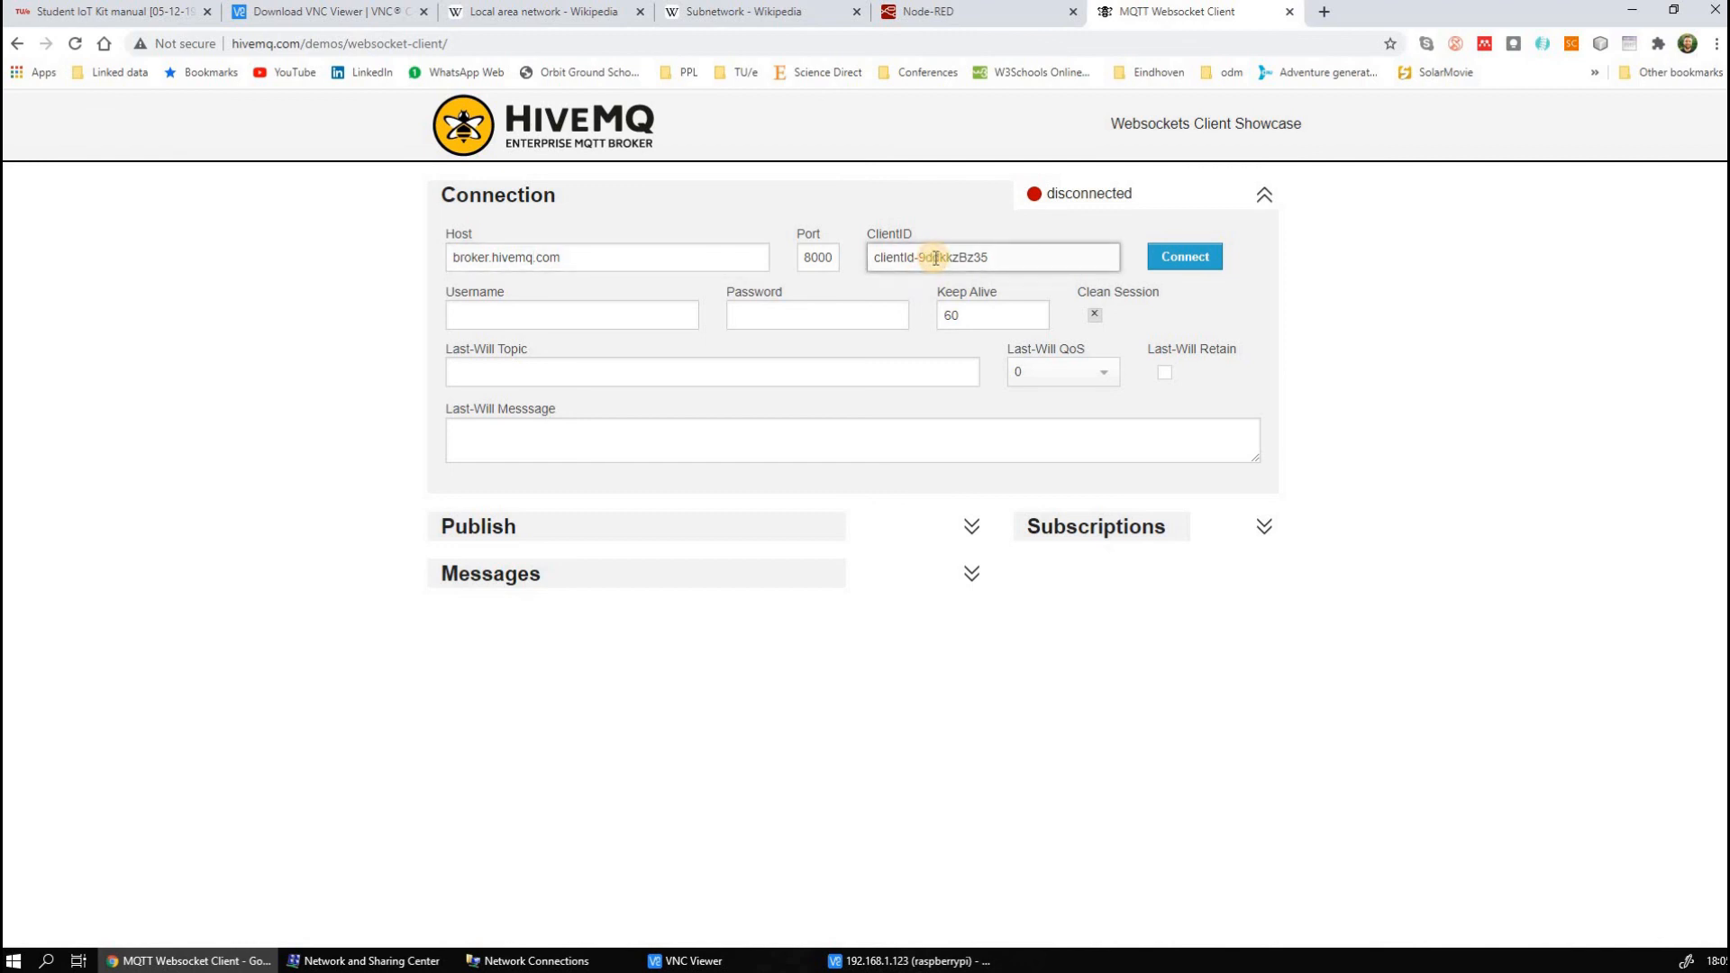
pyautogui.click(1175, 257)
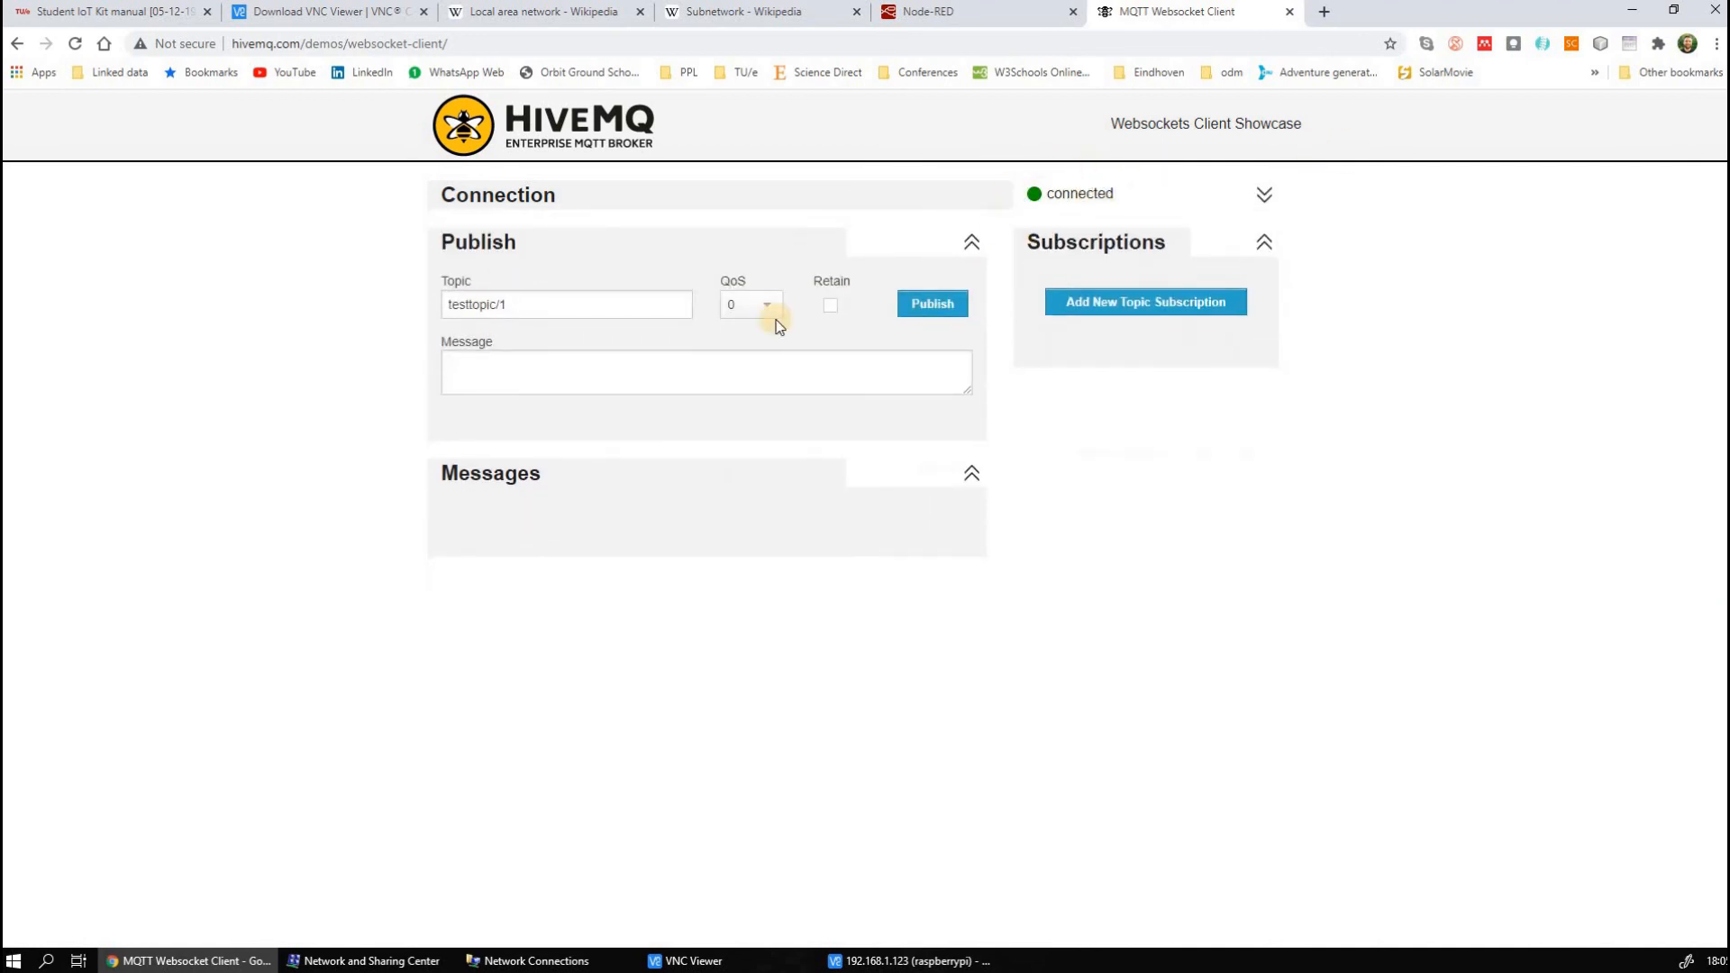
pyautogui.click(1100, 301)
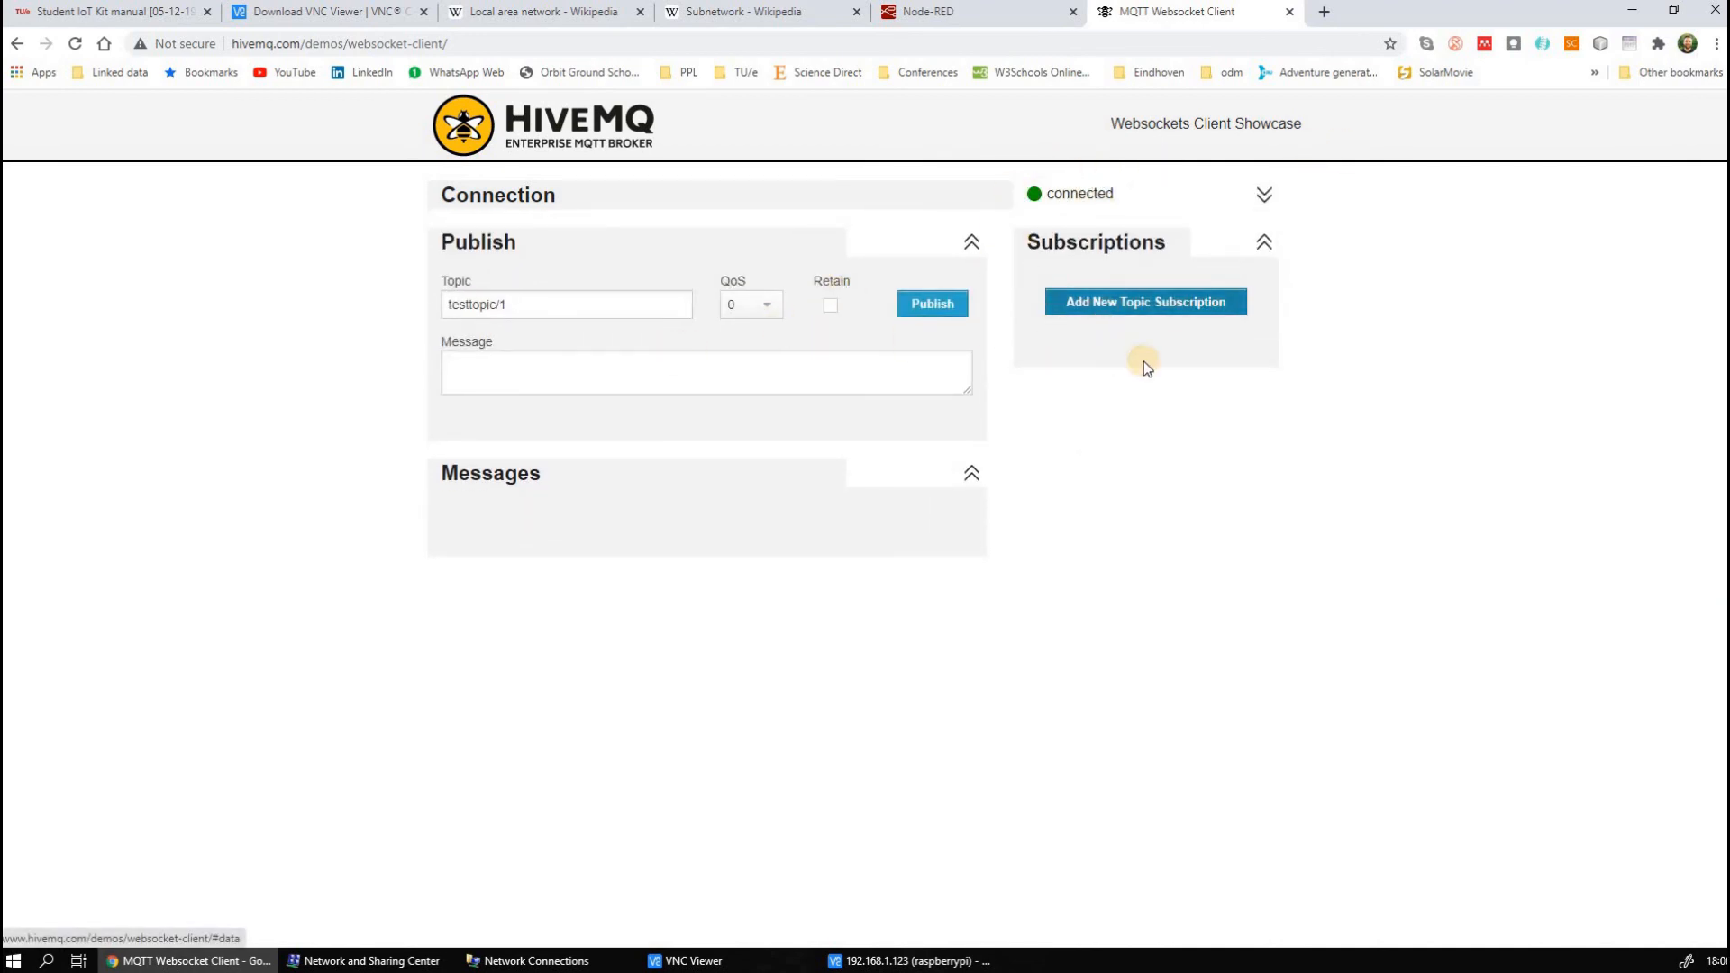
pyautogui.moveTo(708, 558); pyautogui.dragTo(506, 542)
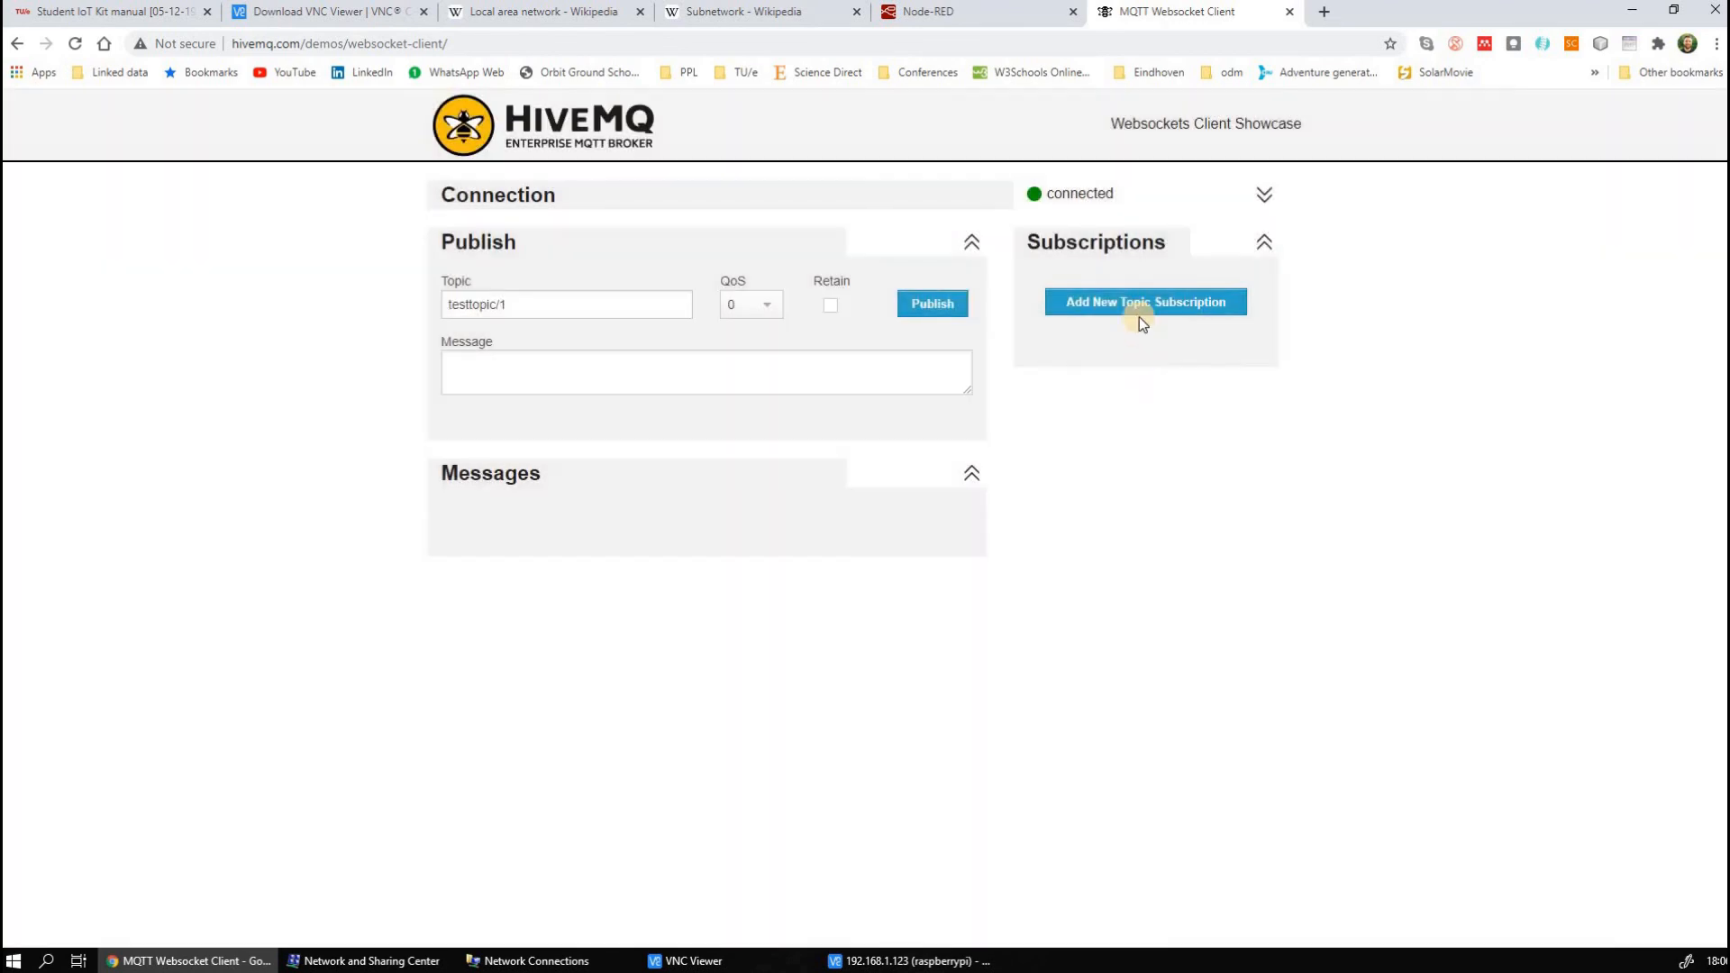
pyautogui.click(1106, 304)
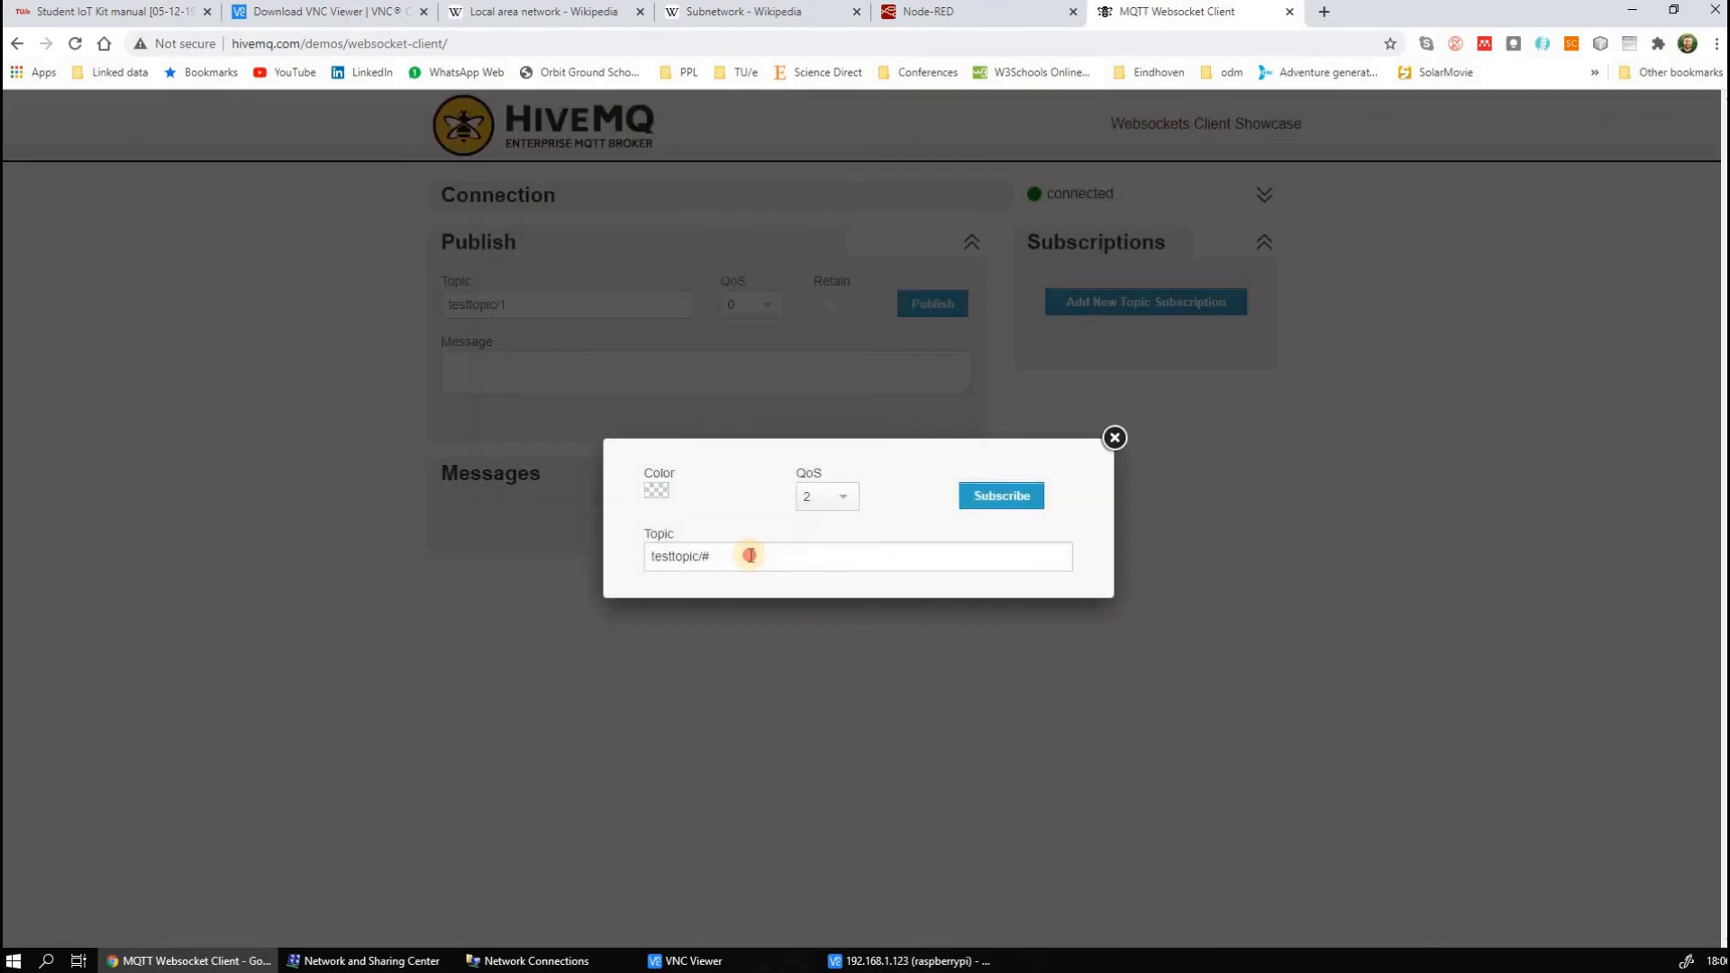
pyautogui.moveTo(747, 555); pyautogui.dragTo(572, 555)
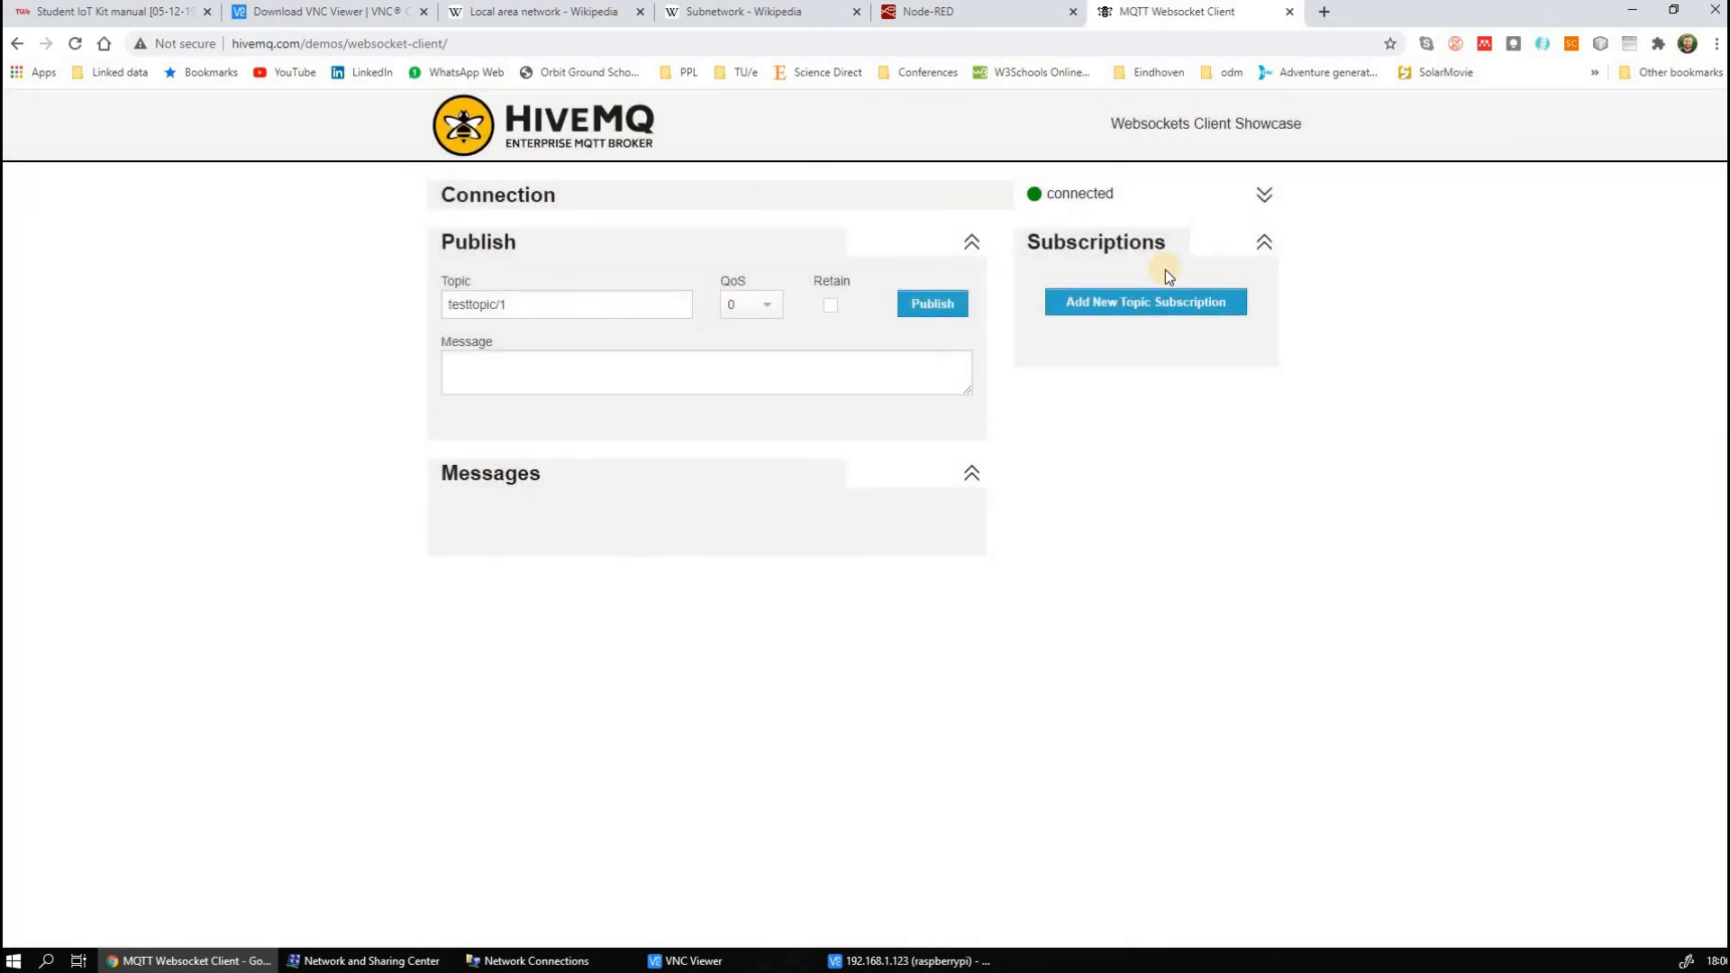
# Start a new topic subscription and replace its topic with testtopic/7ZW5M0/StudentGroup_X/angle
pyautogui.click(1158, 303)
pyautogui.tripleClick(657, 559)
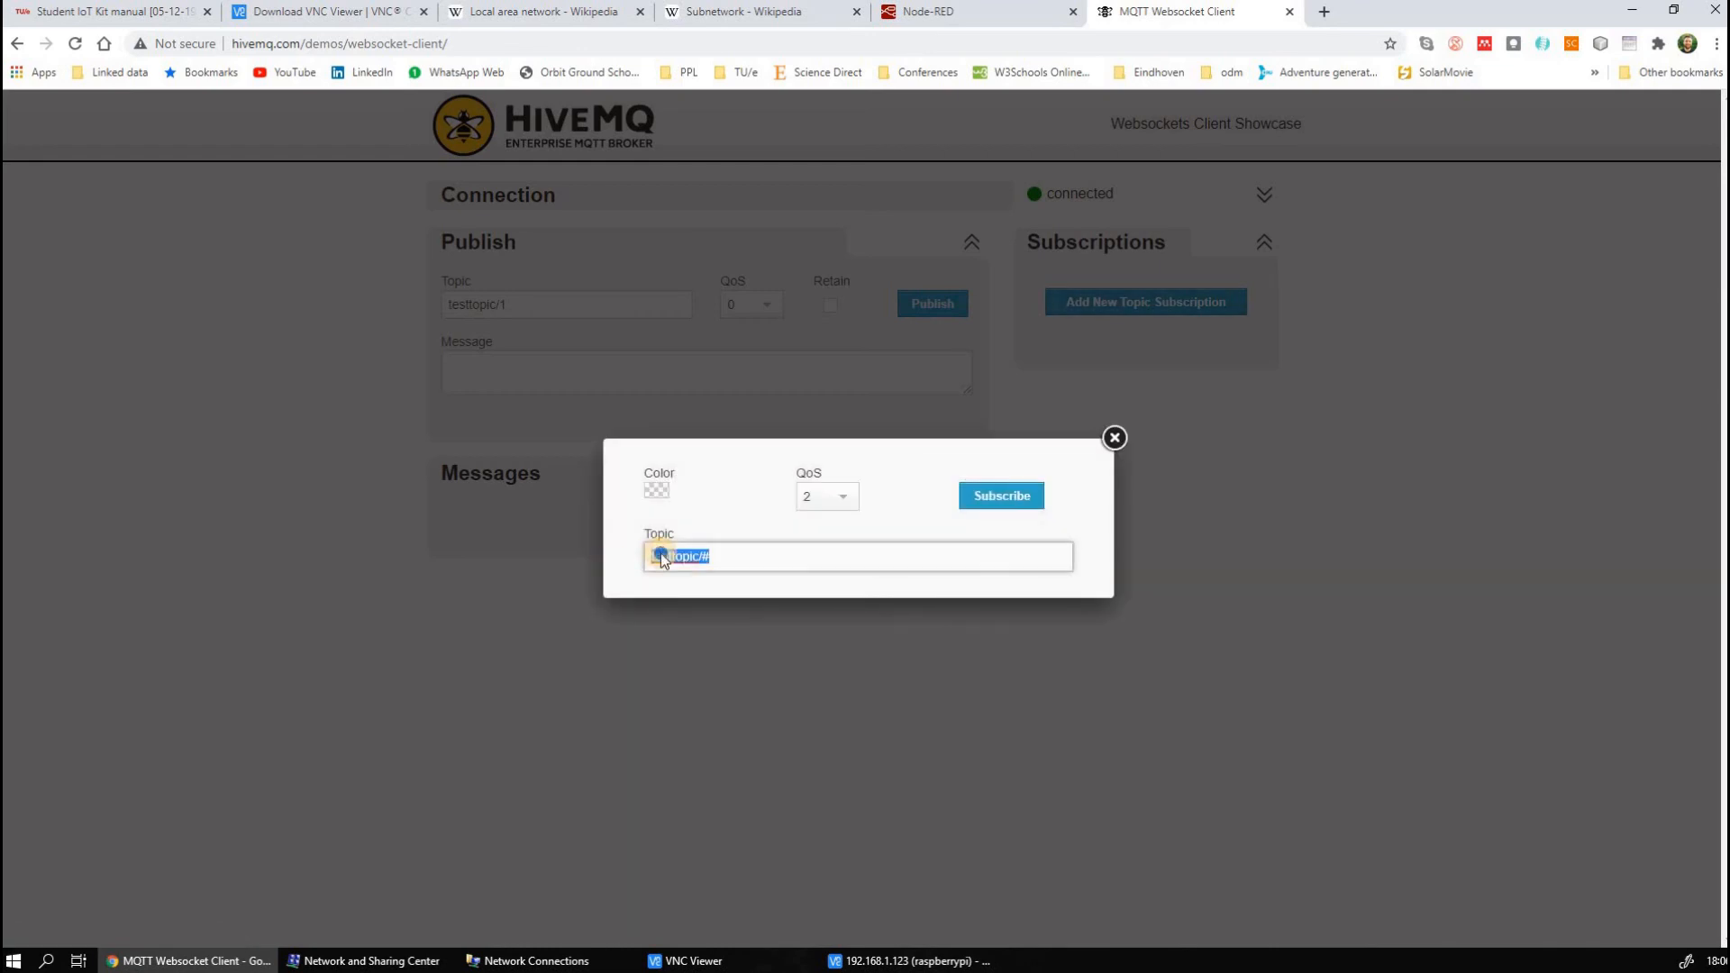
pyautogui.rightClick(658, 558)
pyautogui.click(719, 711)
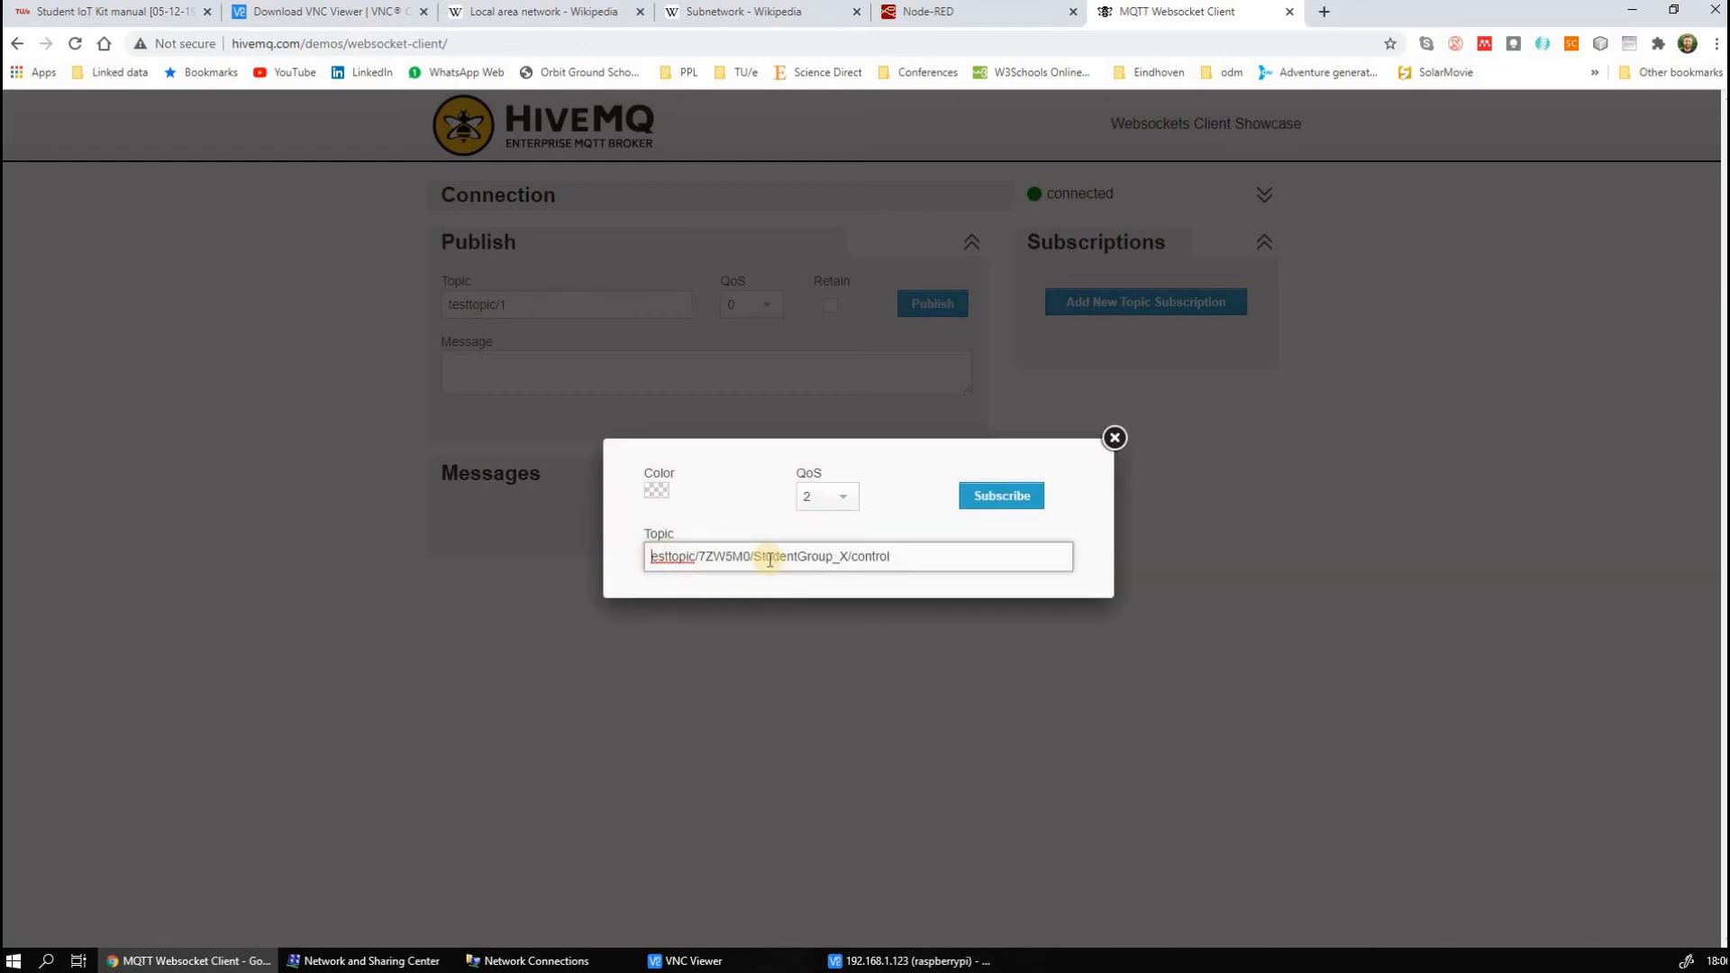
pyautogui.moveTo(919, 553); pyautogui.dragTo(857, 560)
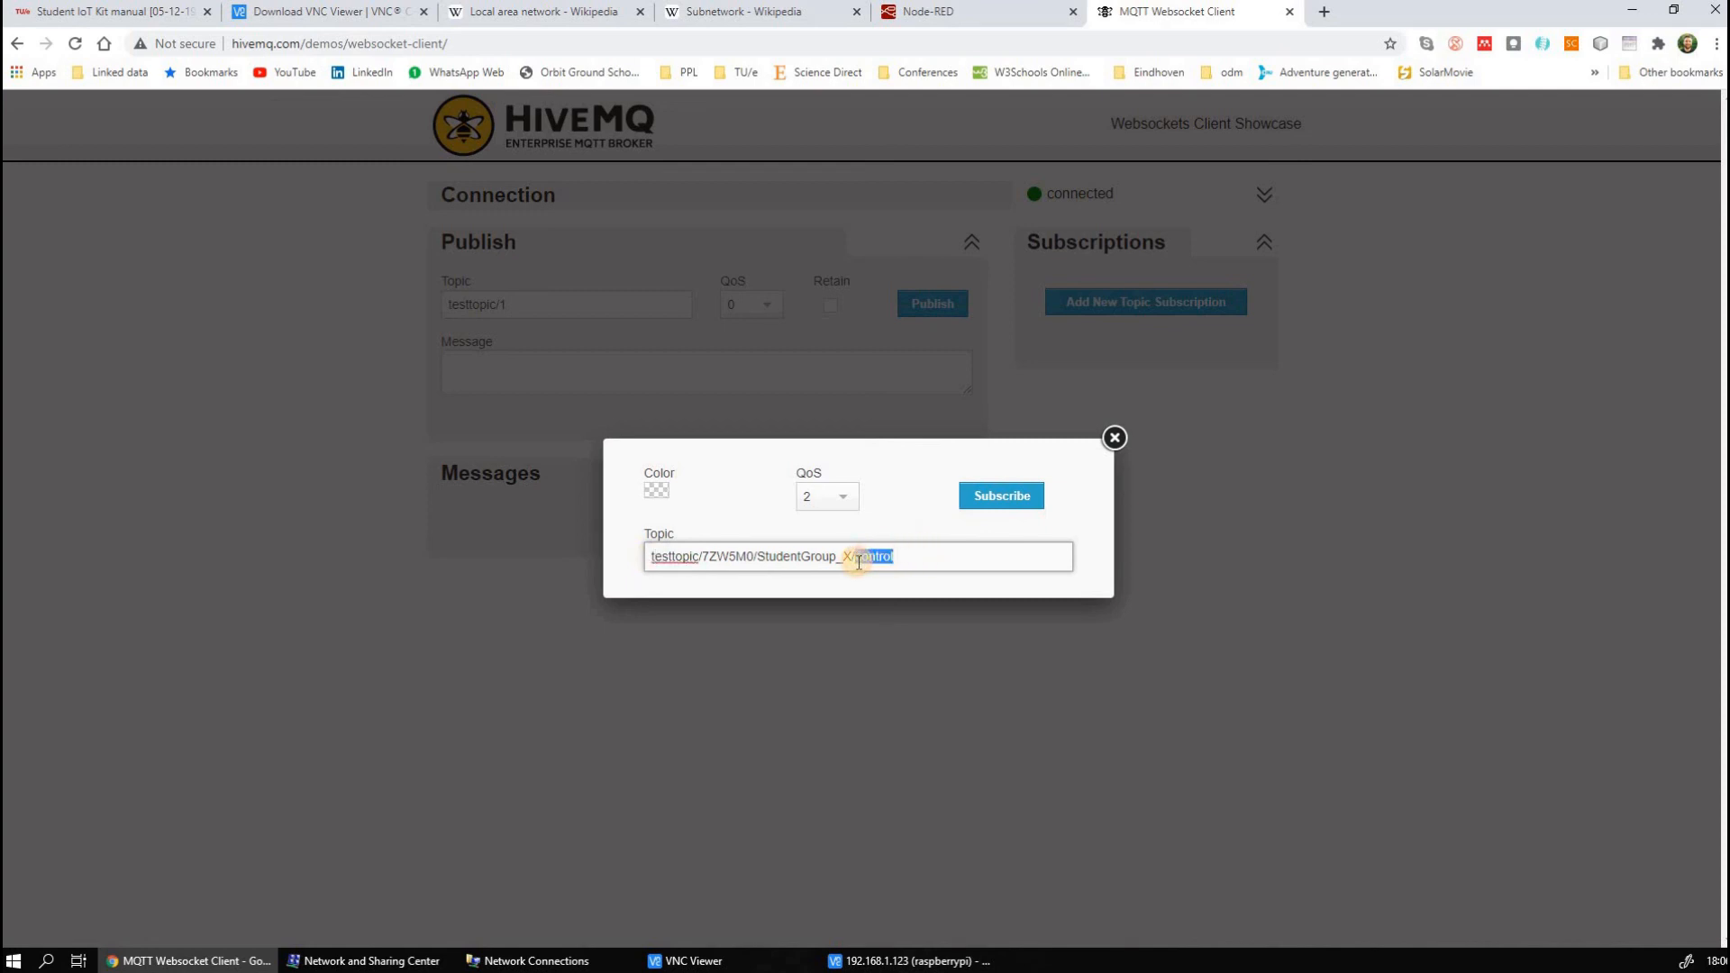
pyautogui.write('m')
# Give the new subscription a red colour and subscribe to the topic with QoS 2
pyautogui.click(656, 492)
pyautogui.click(763, 511)
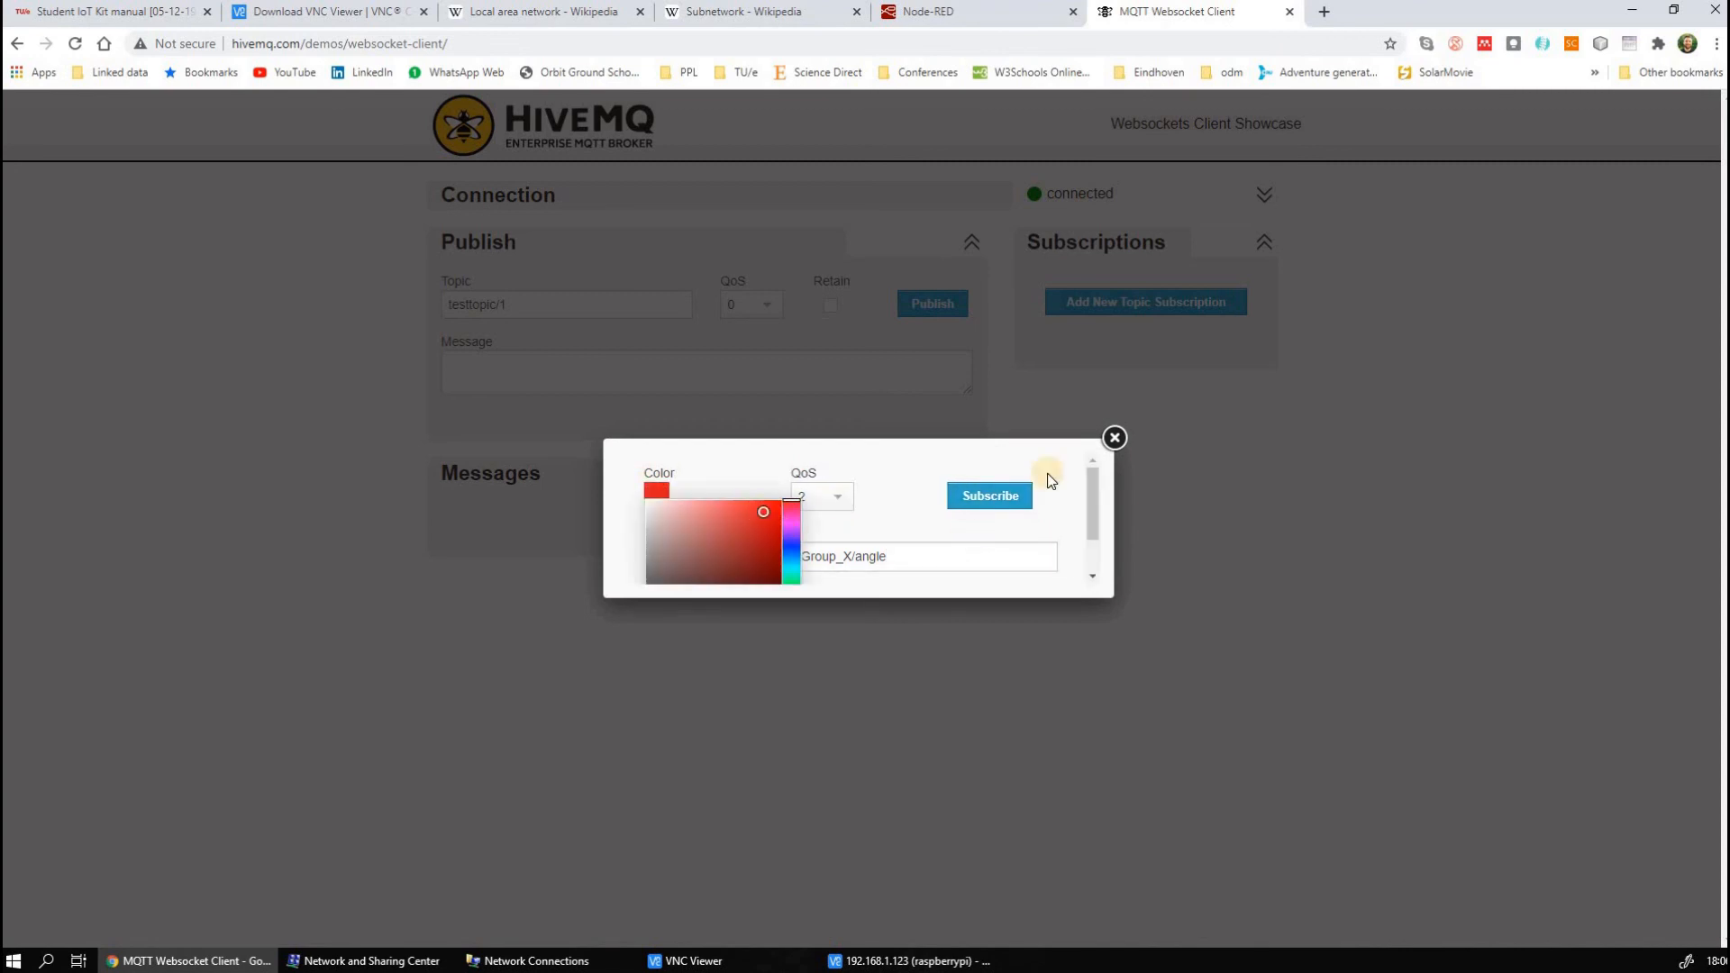
pyautogui.click(991, 497)
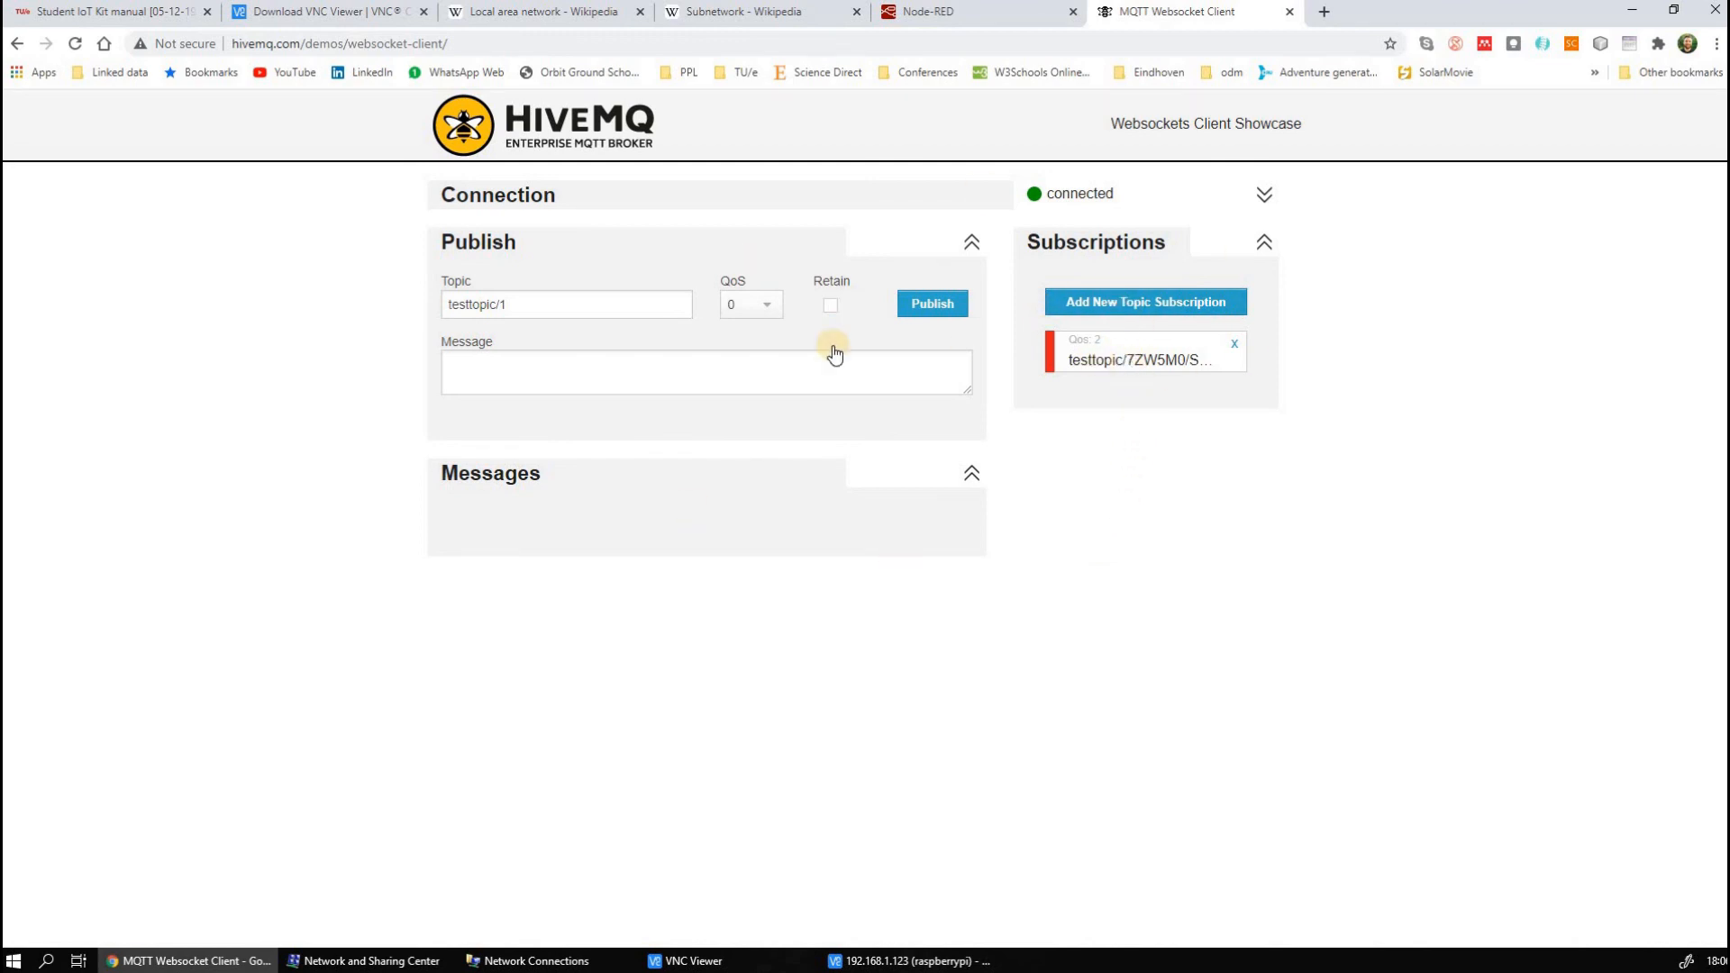
# Switch to VNC Viewer, review the script's header comments on publishing angle changes, and return to the HiveMQ client to examine incoming messages
pyautogui.click(917, 962)
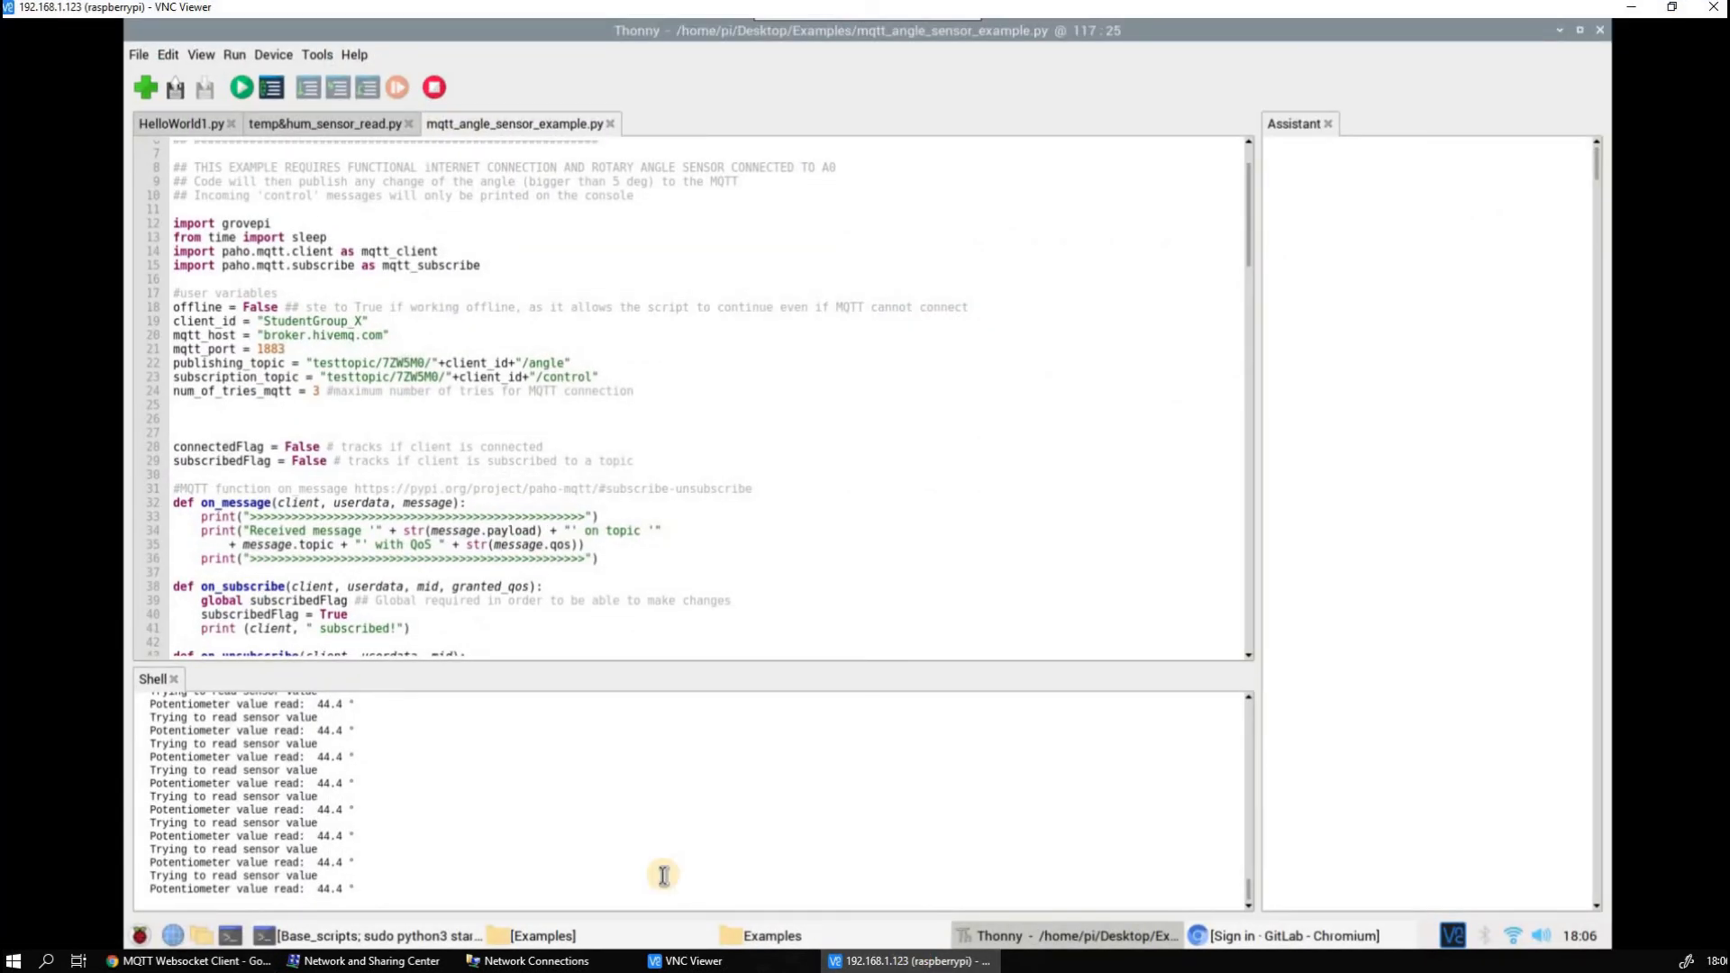
pyautogui.scroll(2, 577, 383)
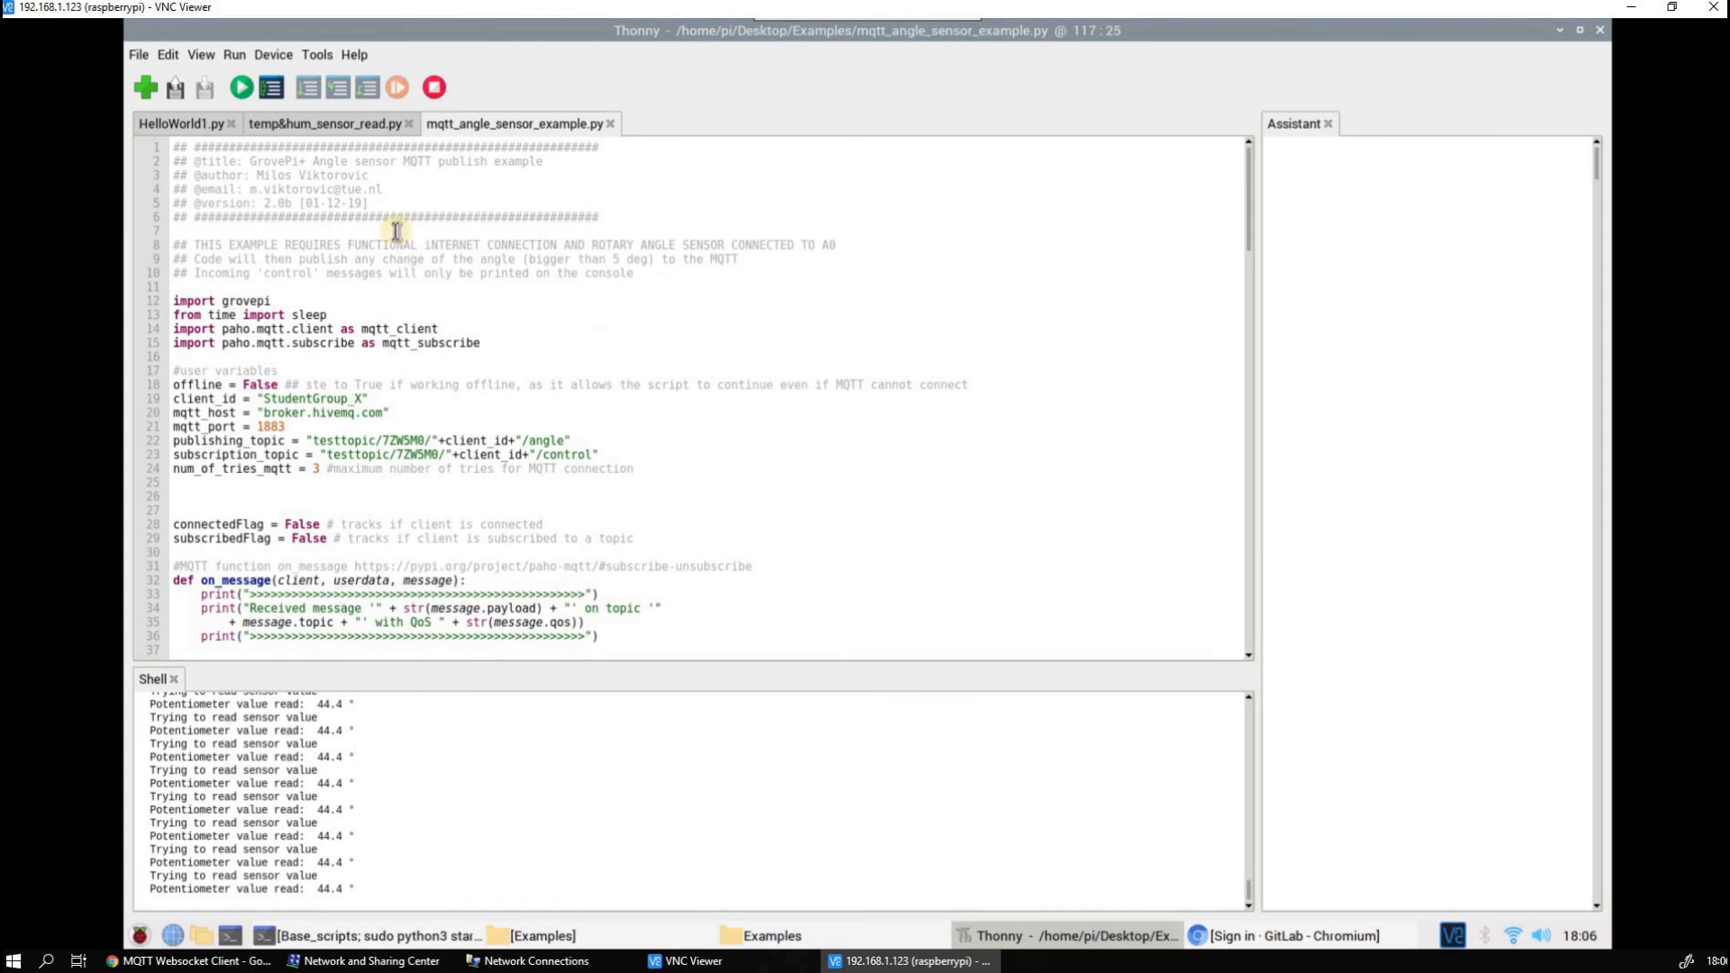
pyautogui.moveTo(193, 244); pyautogui.dragTo(493, 257)
pyautogui.click(494, 258)
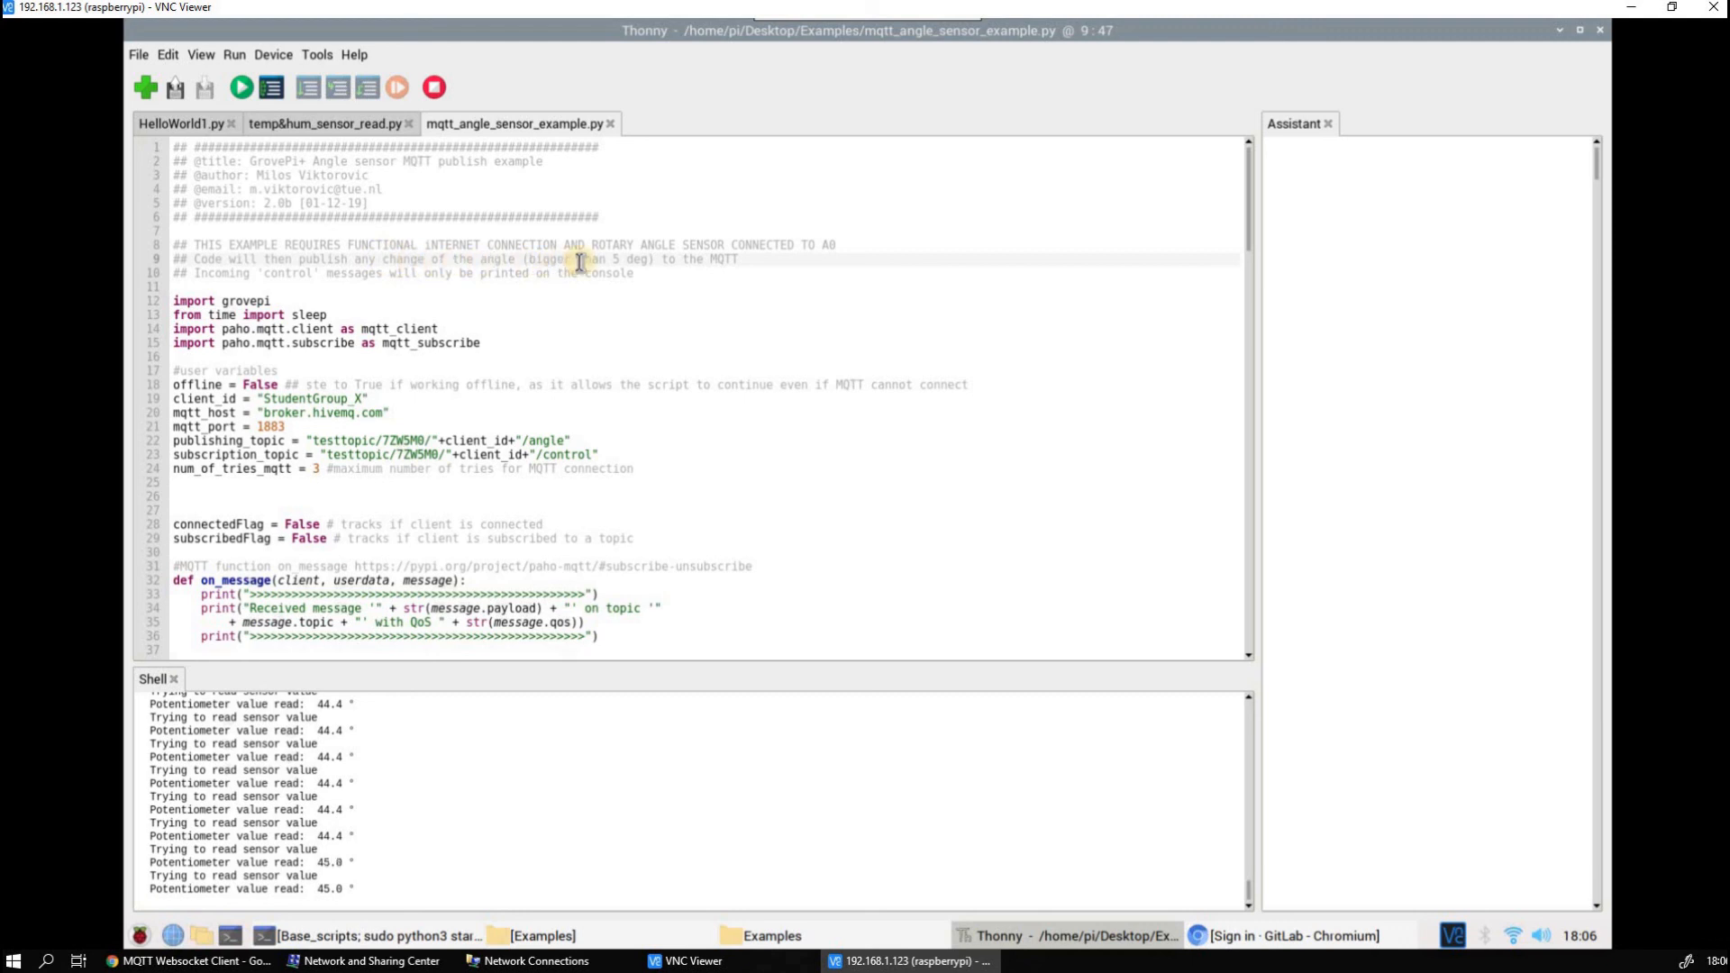
pyautogui.click(1624, 9)
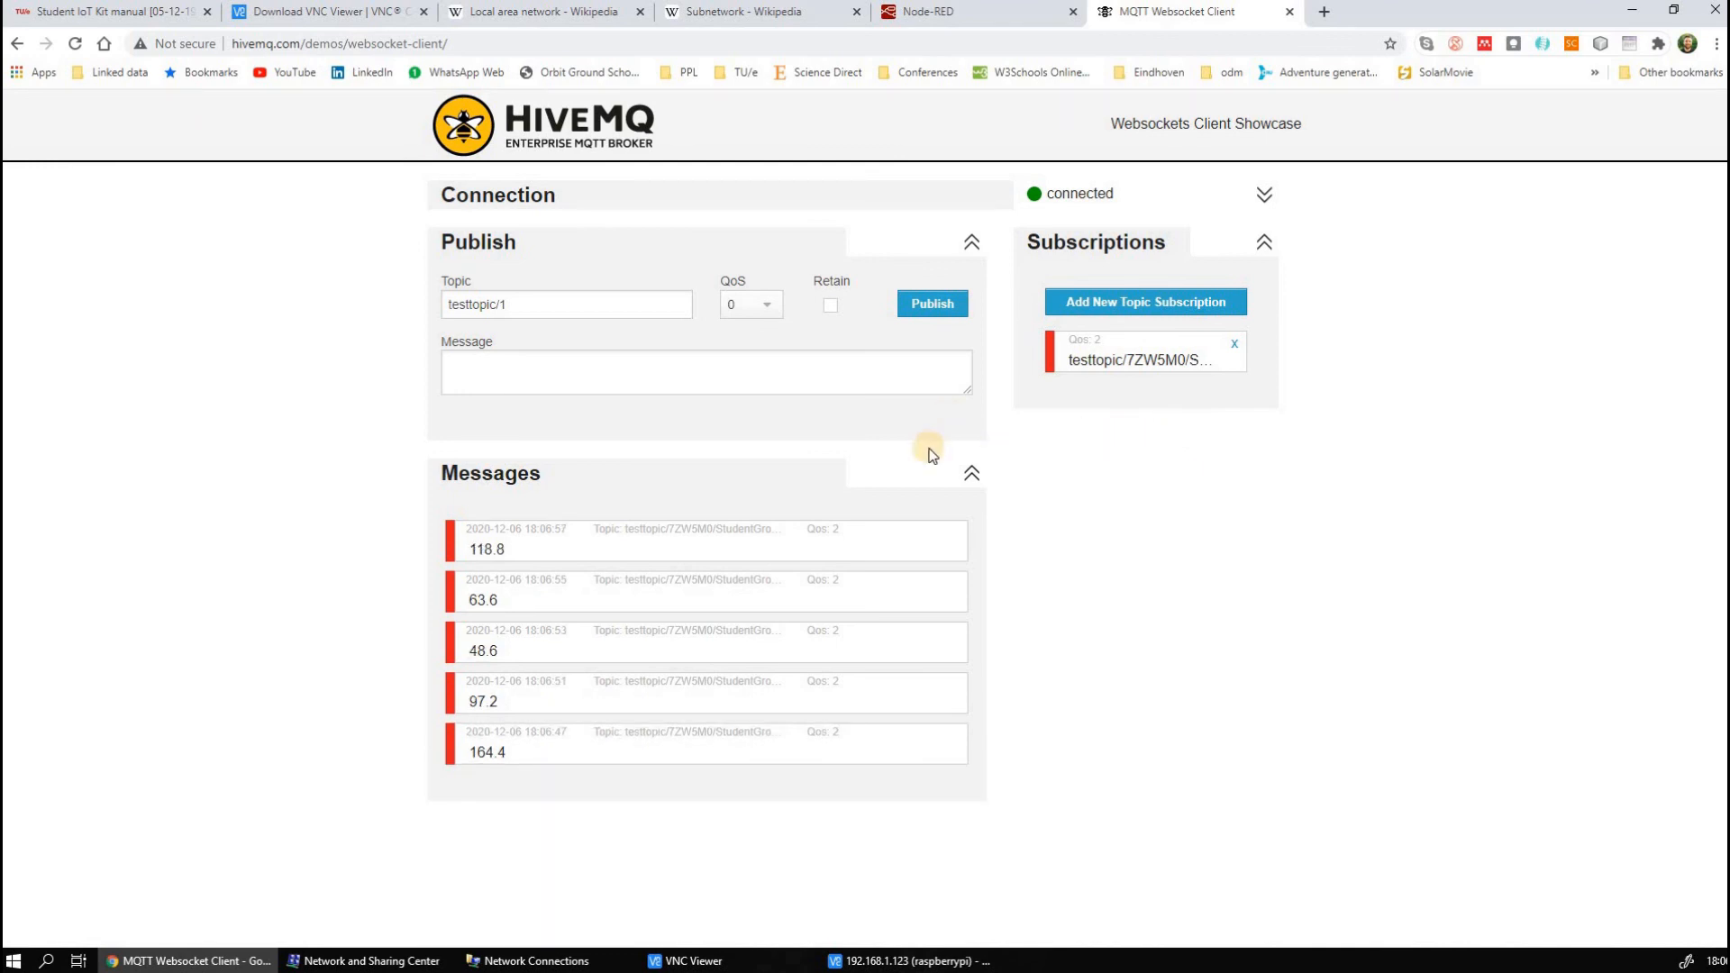
# Switch back to VNC Viewer, stop the running angle sensor script, and close Thonny
pyautogui.click(937, 962)
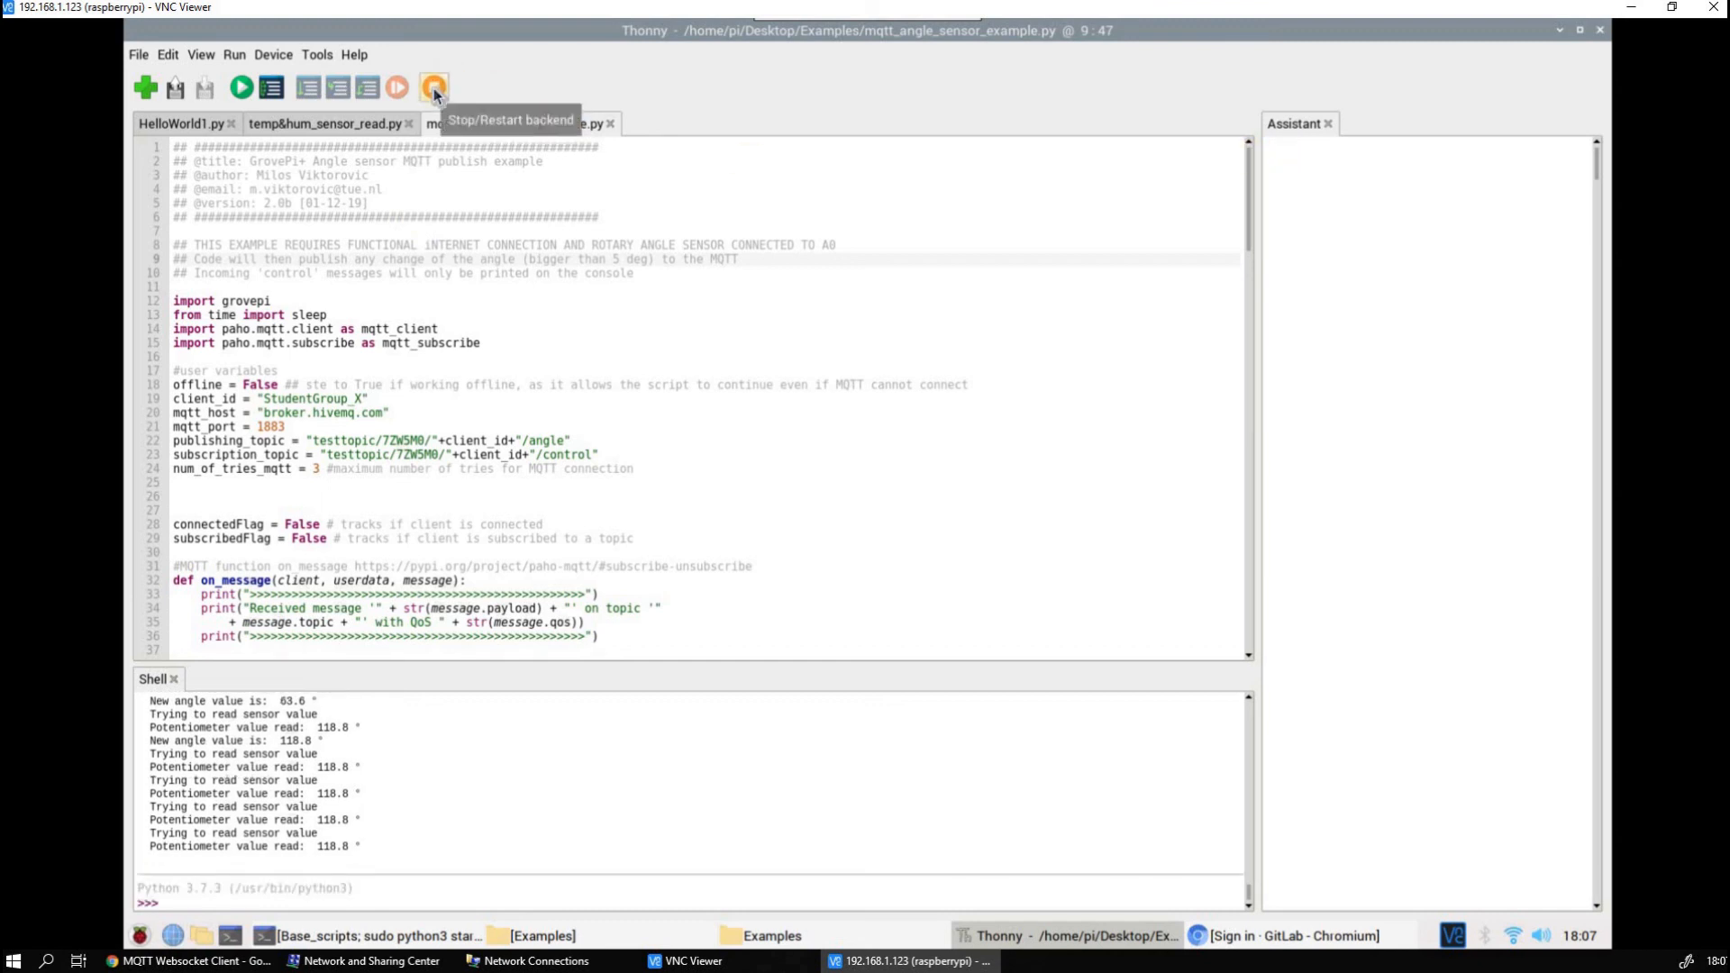
pyautogui.click(1600, 31)
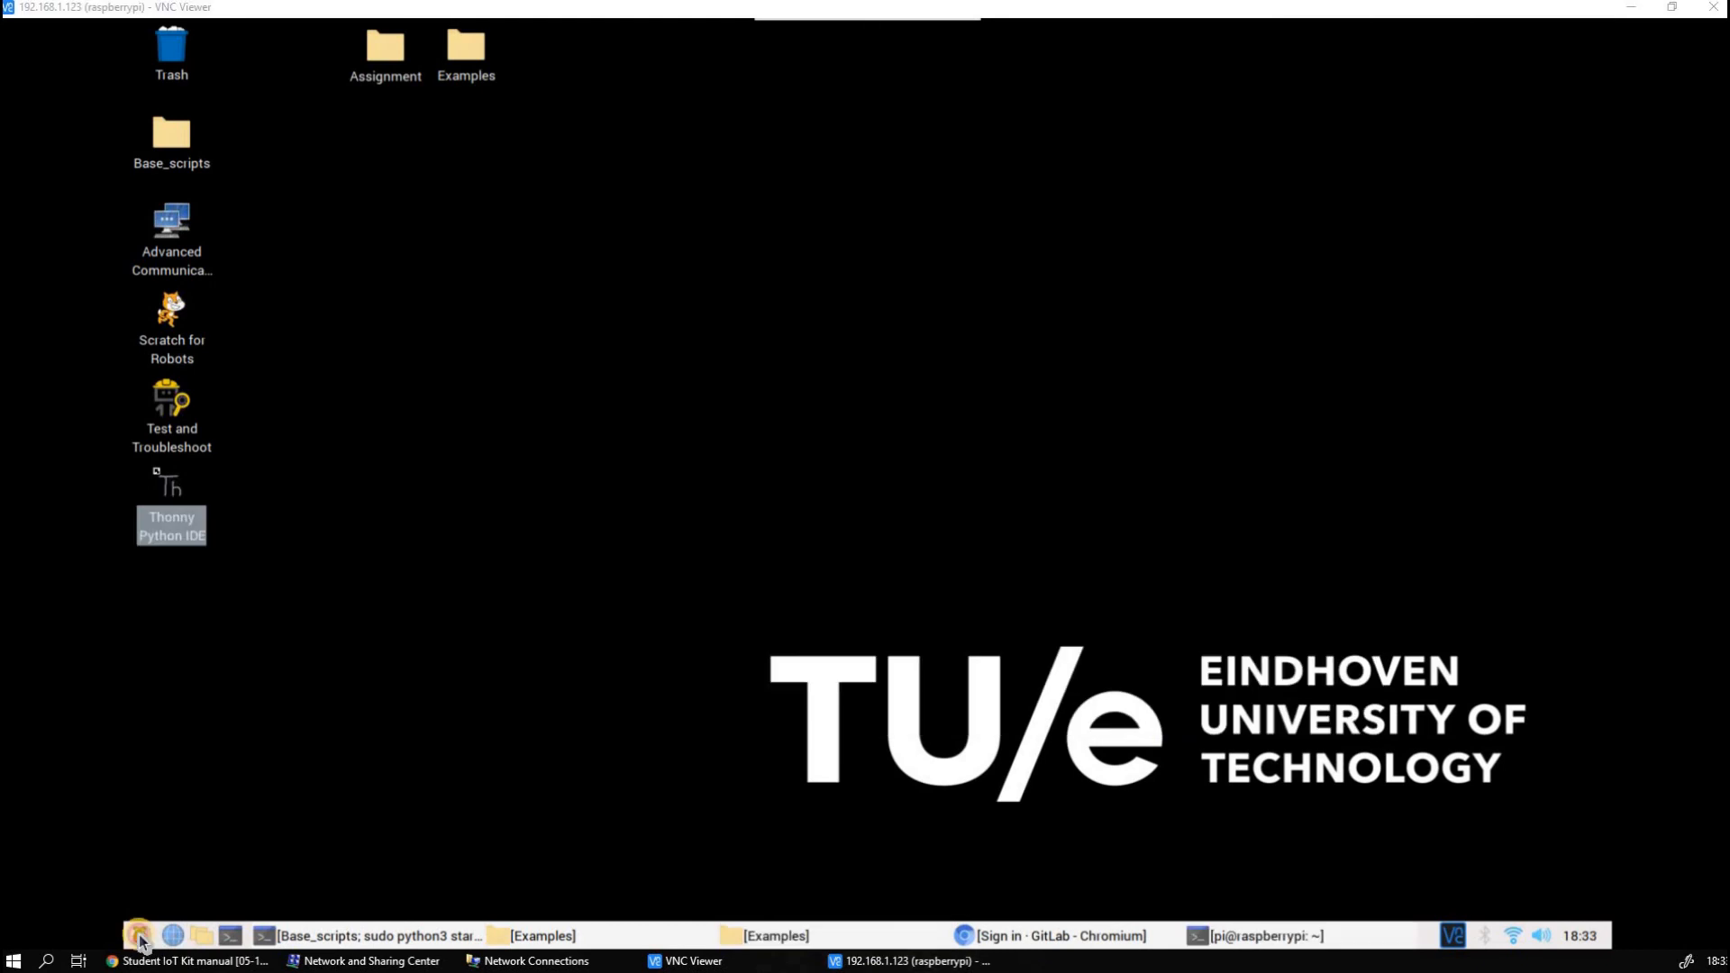
pyautogui.click(140, 937)
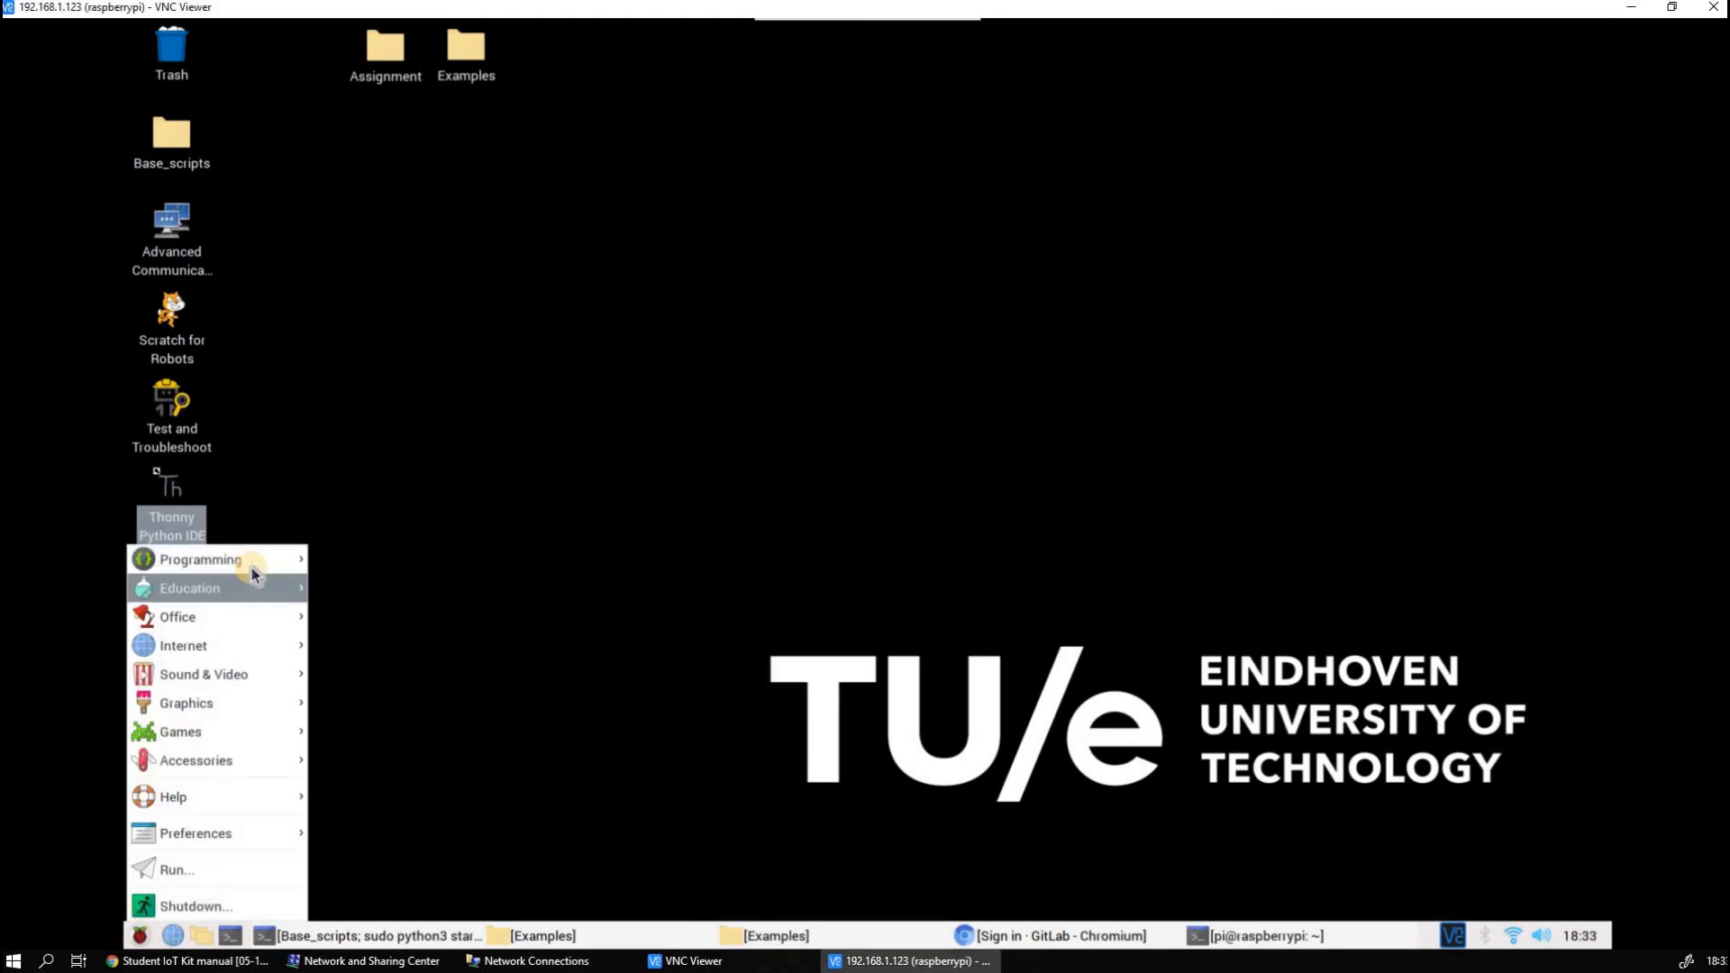
pyautogui.moveTo(253, 574)
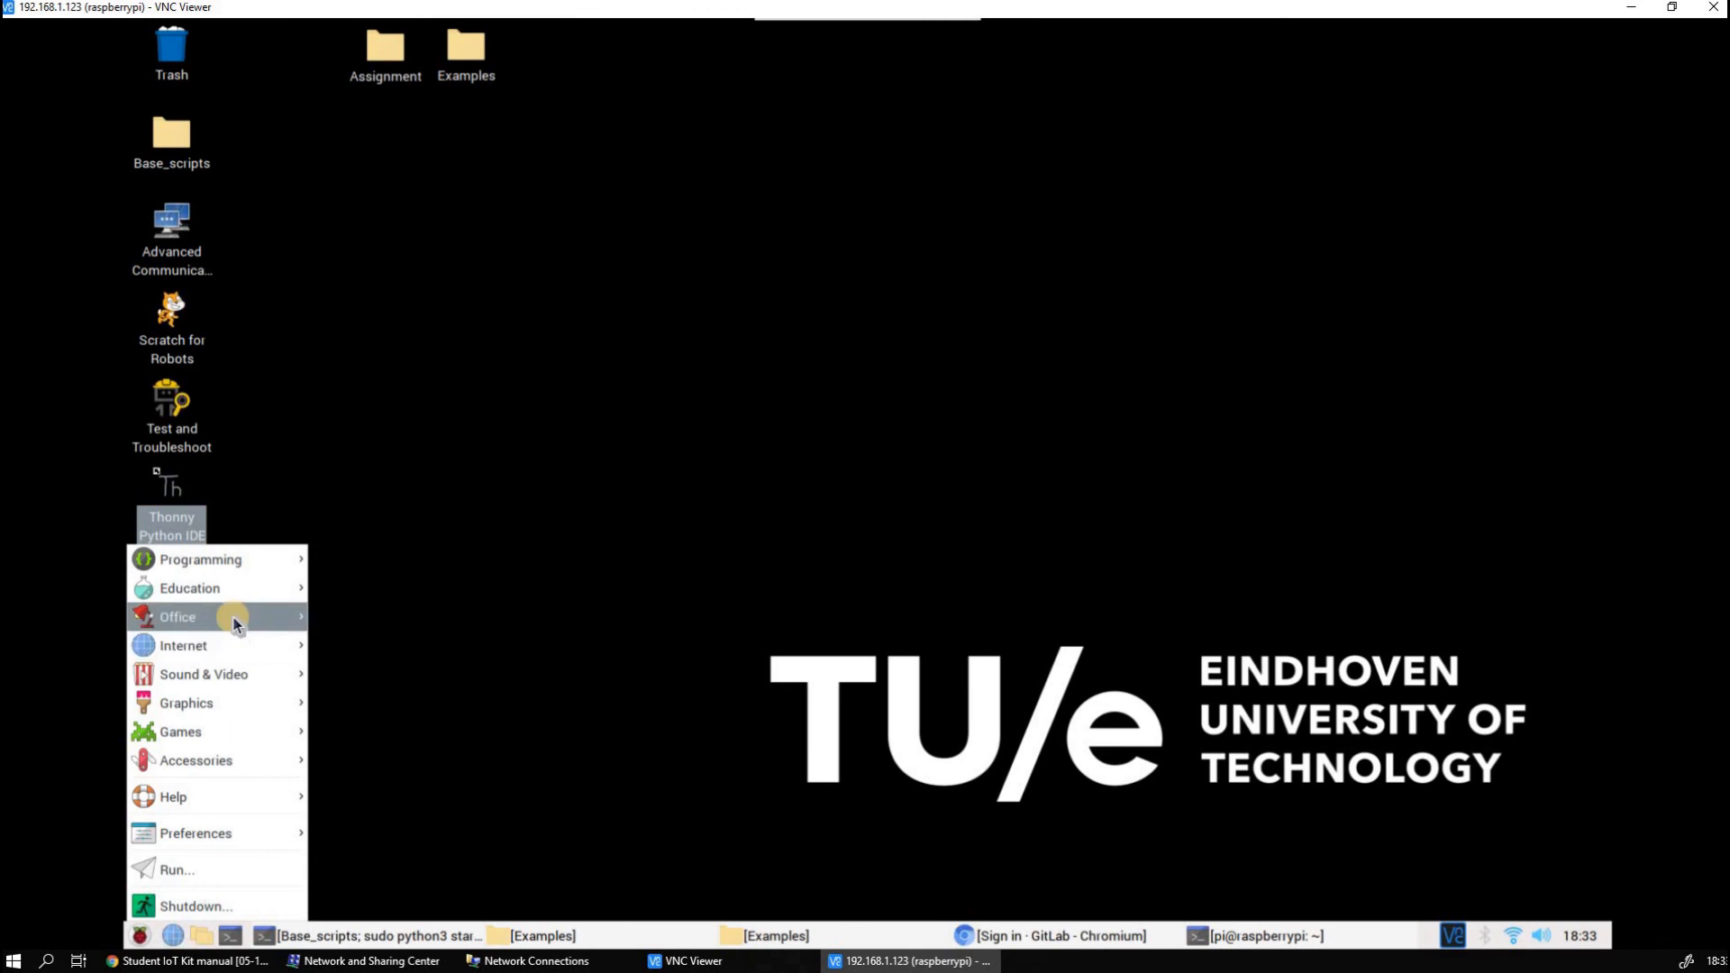
pyautogui.moveTo(234, 620)
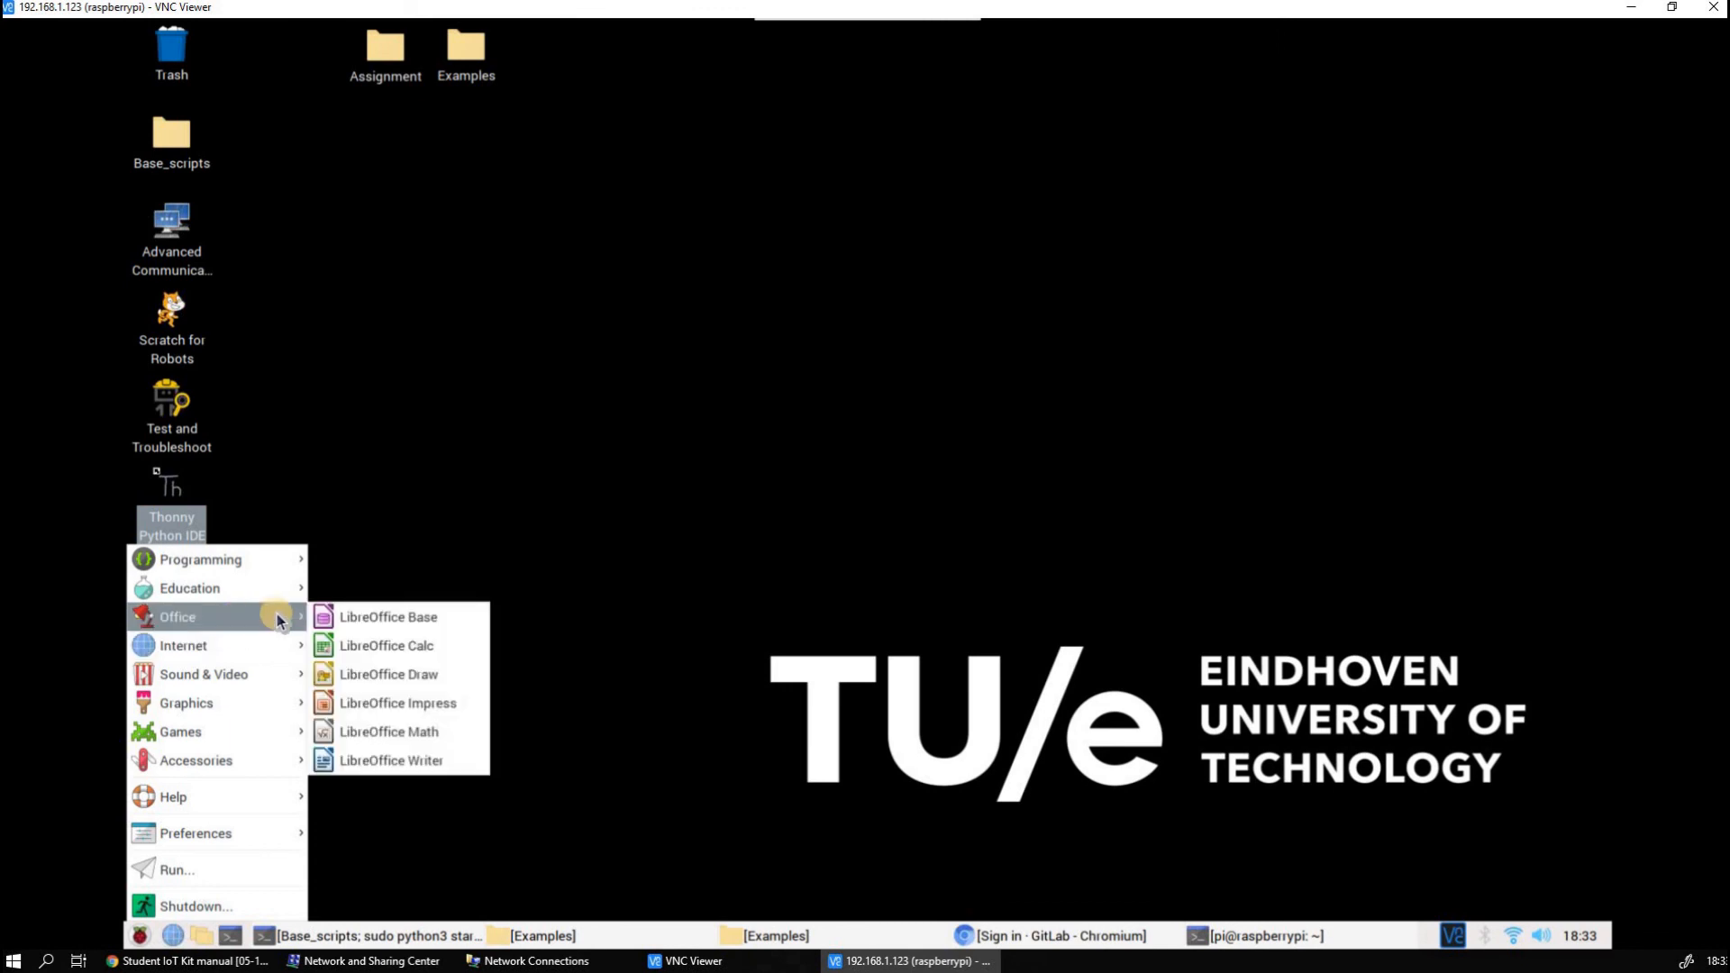
pyautogui.click(500, 447)
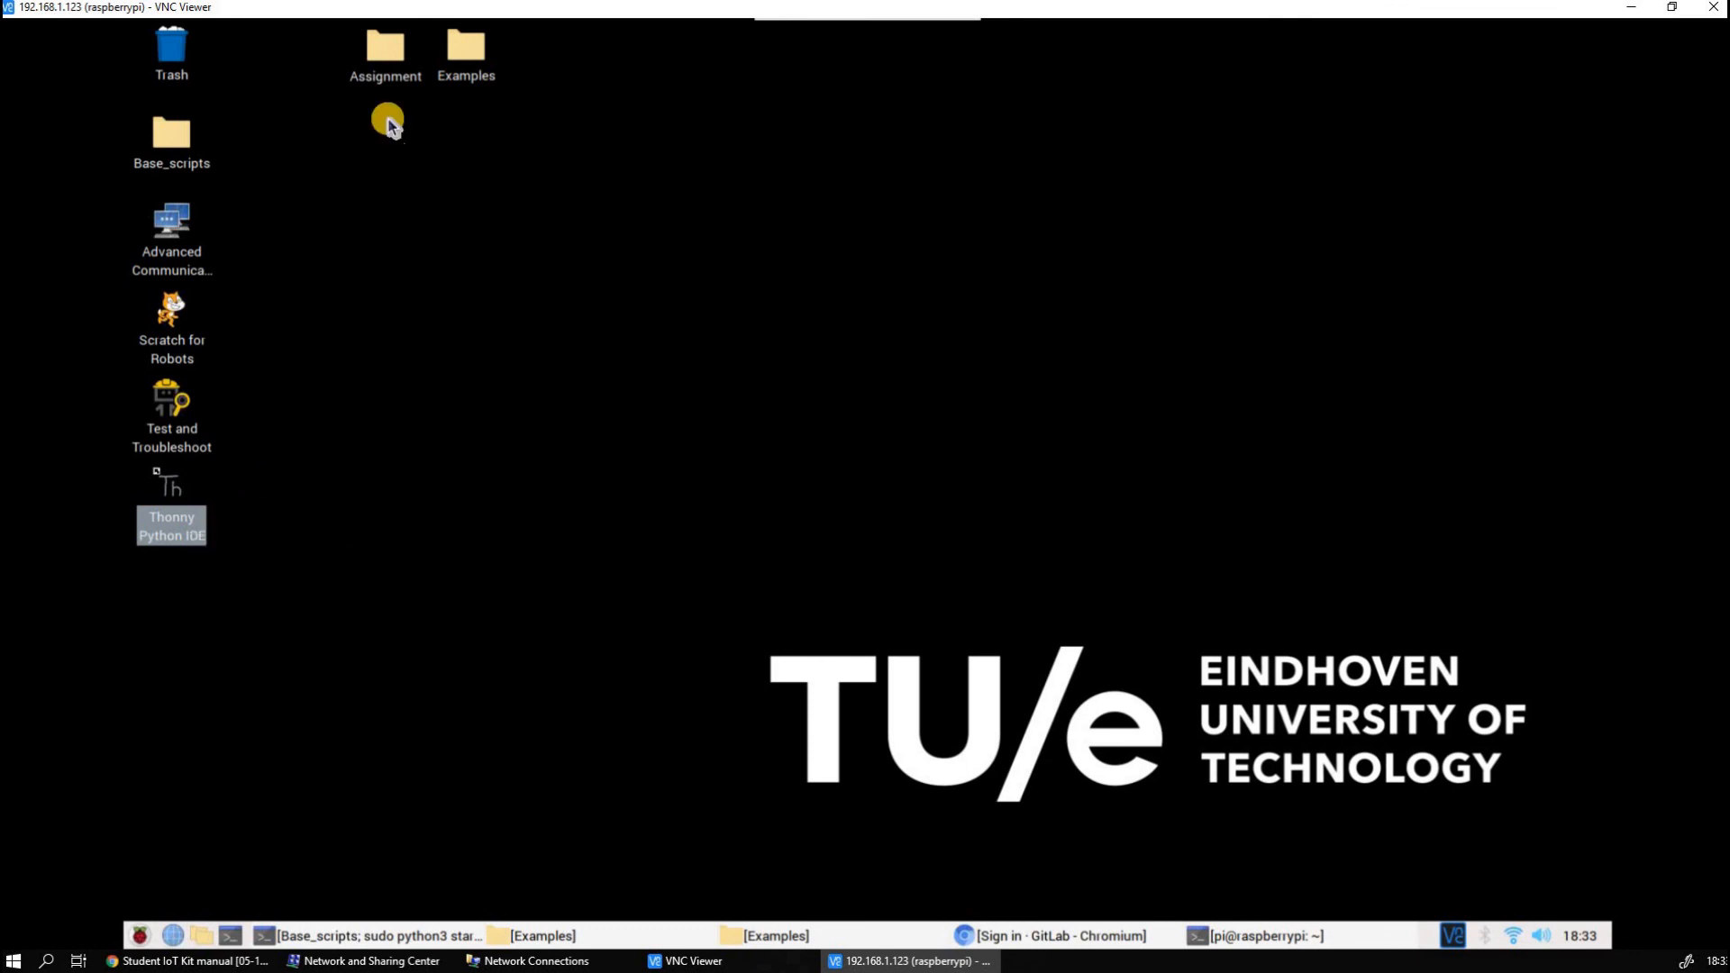
# Open the Examples folder from the Raspberry Pi desktop and look briefly at the GitLab sign-in page in Chromium
pyautogui.doubleClick(452, 90)
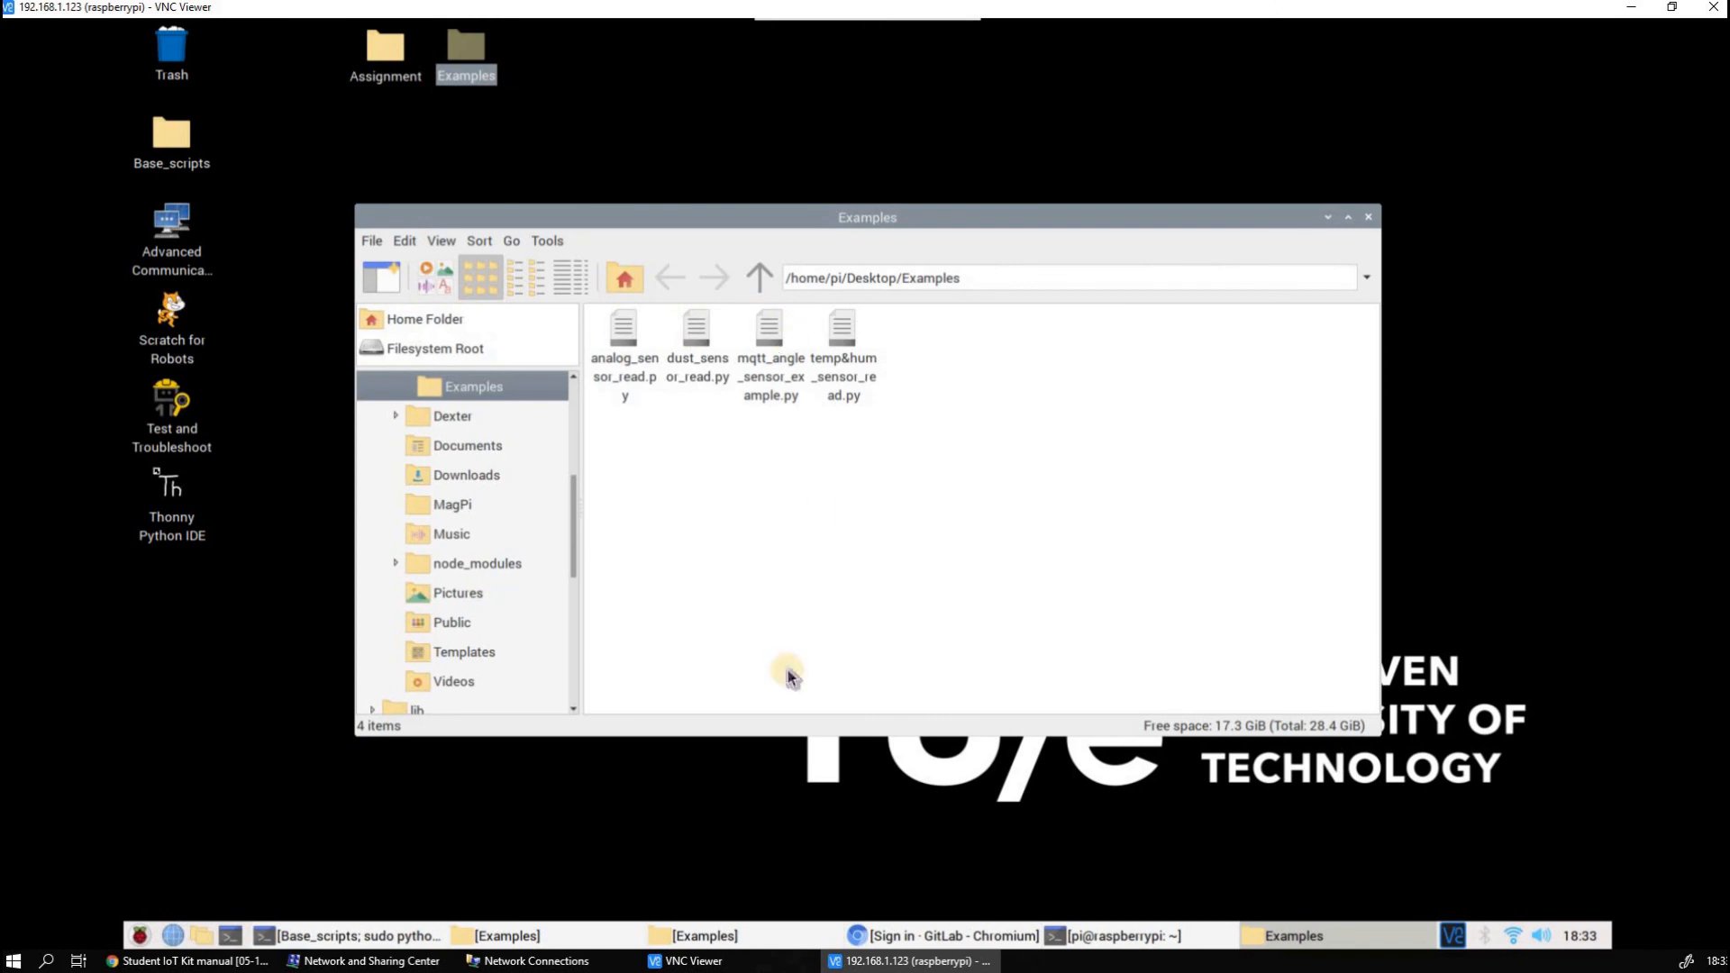
pyautogui.click(950, 937)
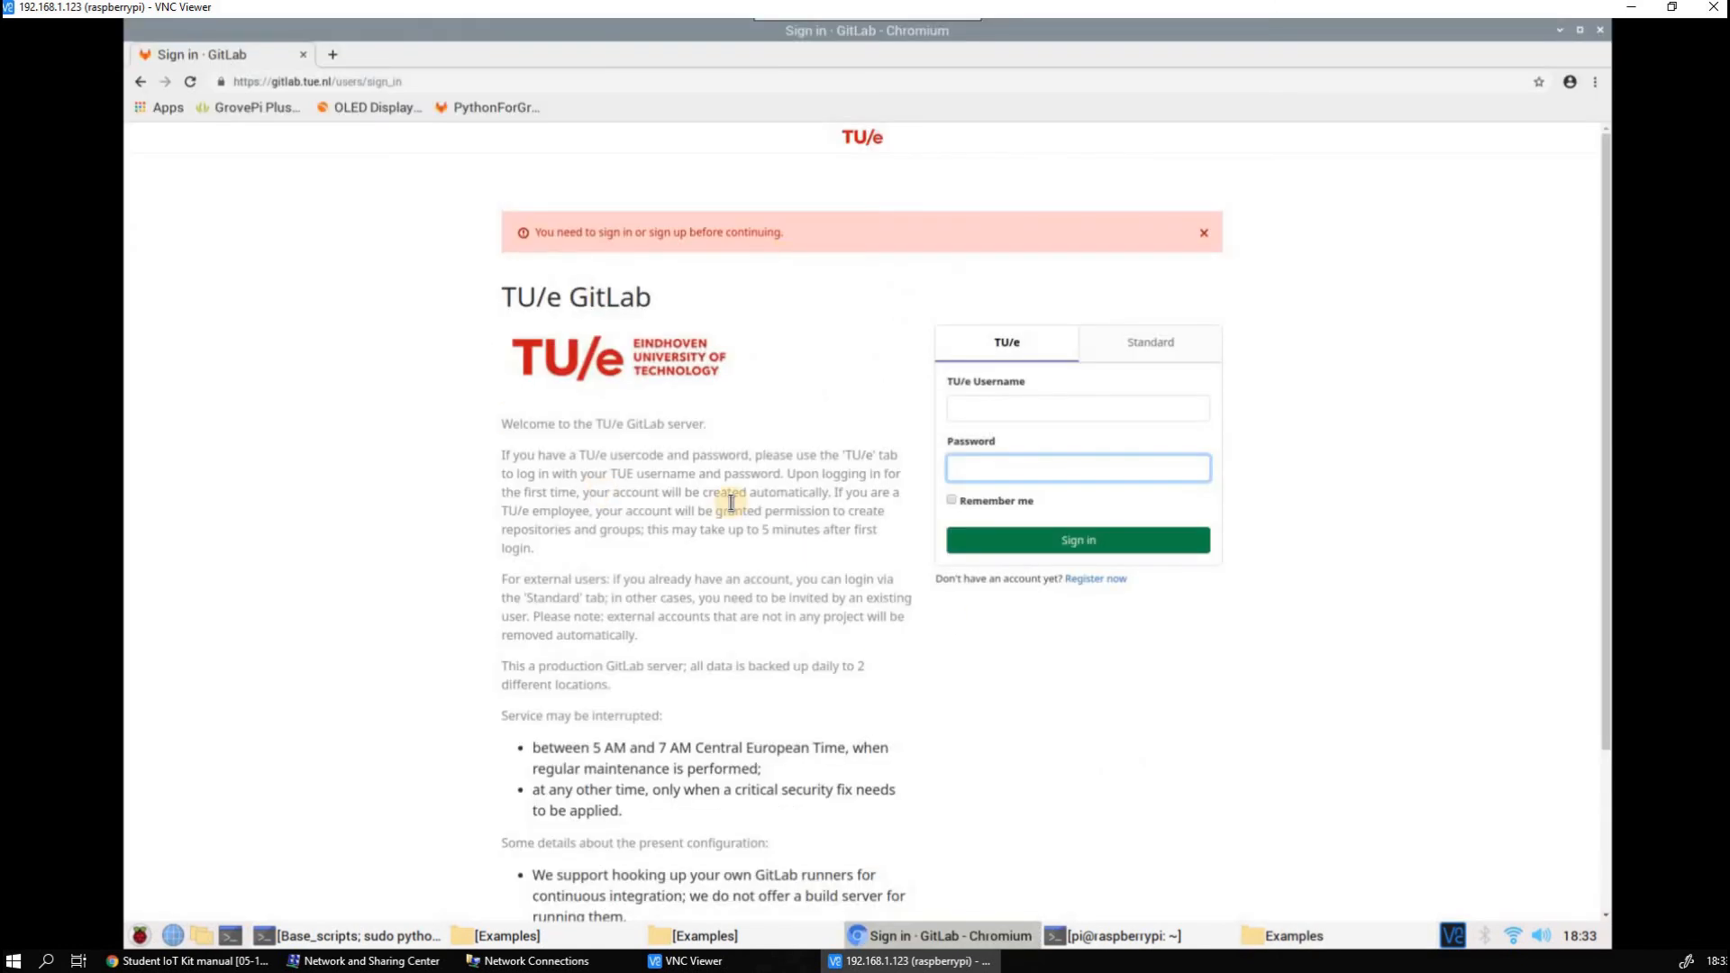
pyautogui.click(1560, 30)
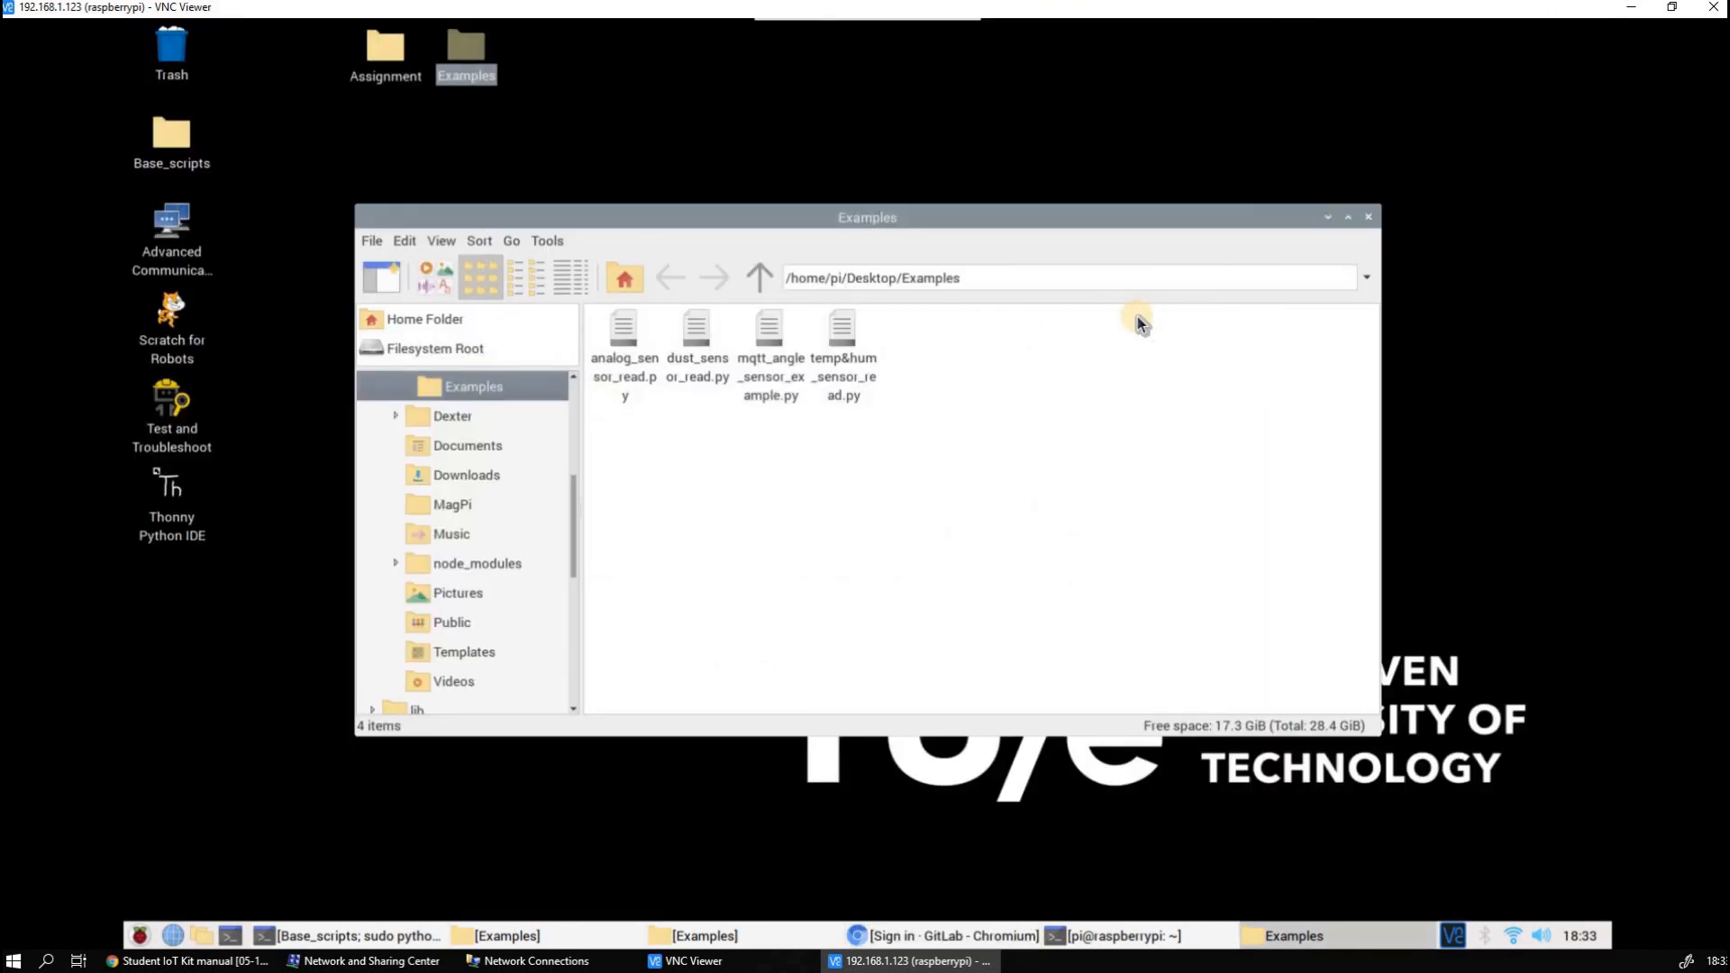